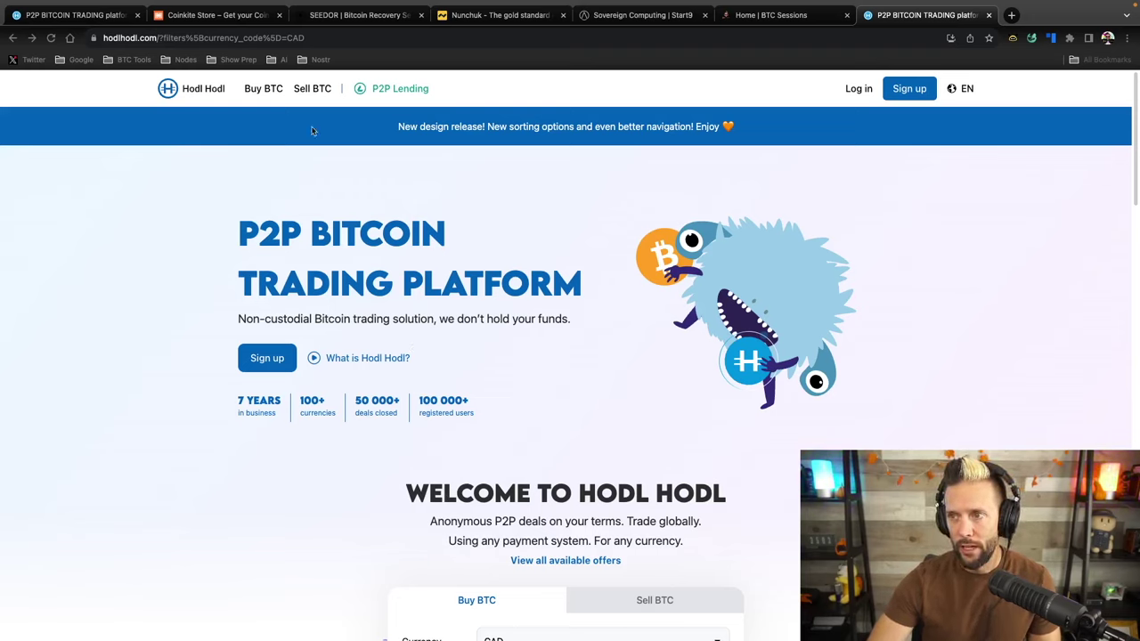
# Open Hodl Hodl's P2P Lending site, lend.hodlhodl.com, in a new browser tab
pyautogui.click(146, 110)
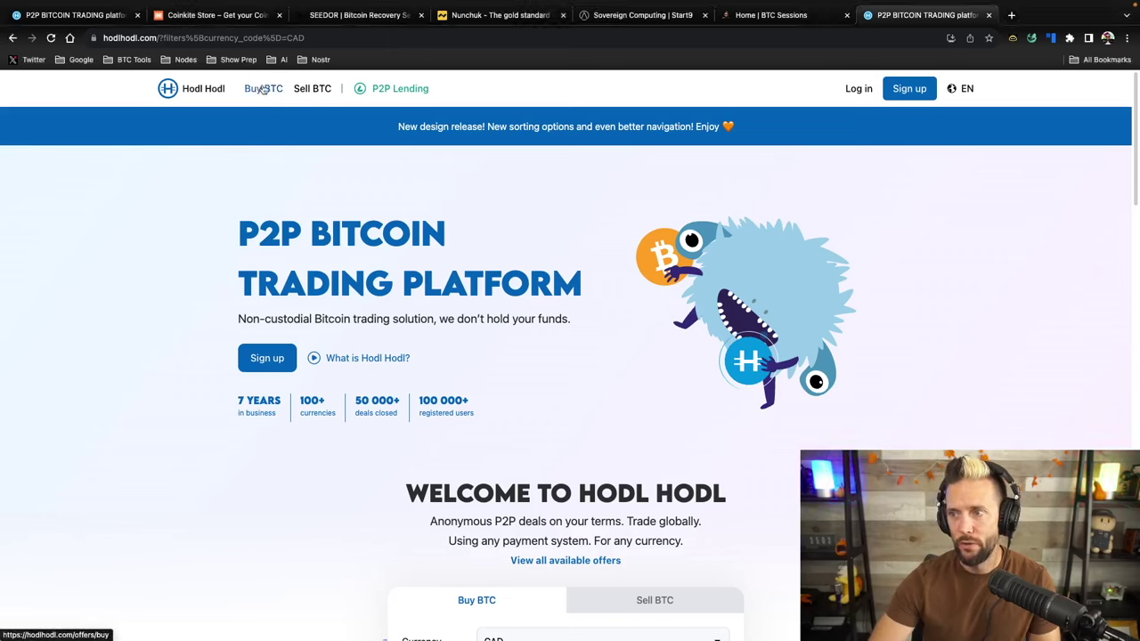
pyautogui.click(389, 93)
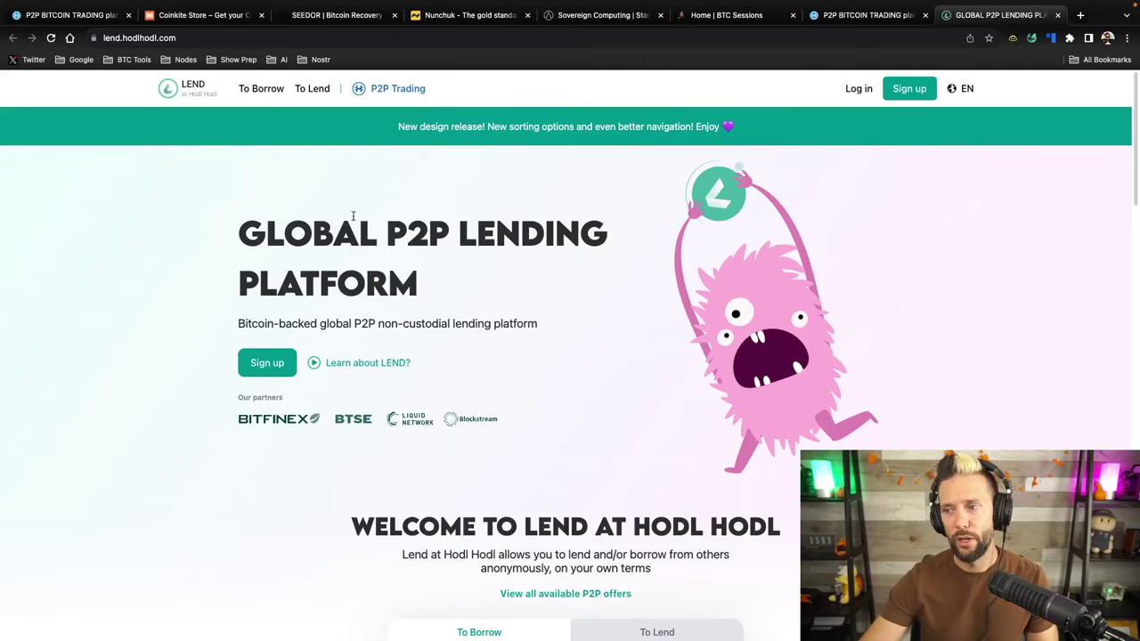
# From the footer's Help section, open the TESTNET site lending.hhtestnet.com
pyautogui.scroll(-20, 364, 264)
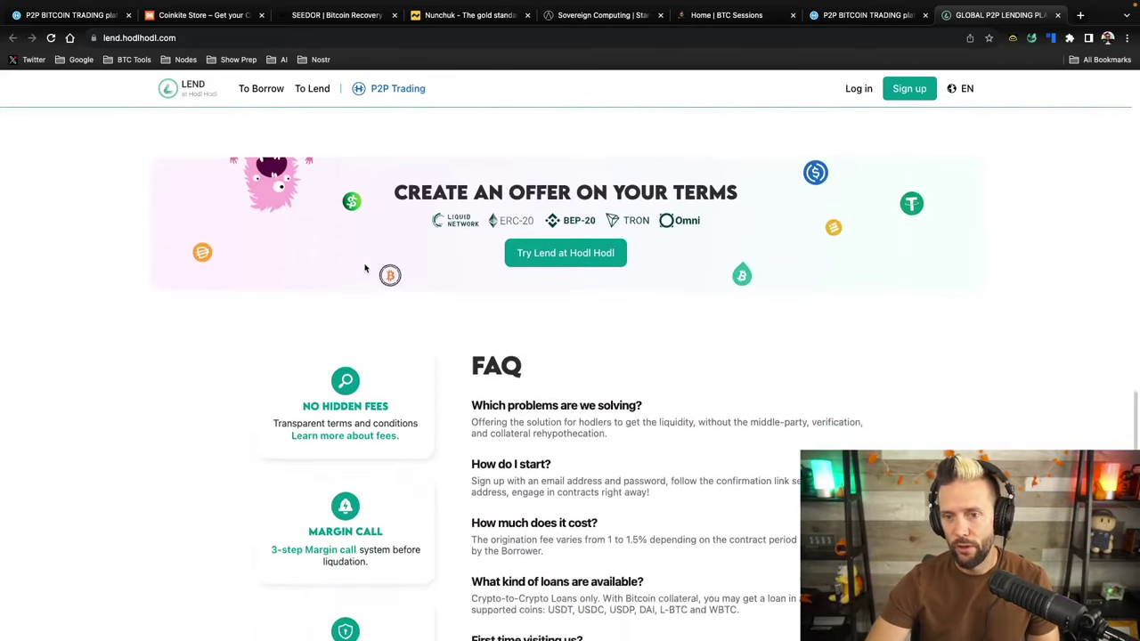
pyautogui.scroll(-1, 365, 268)
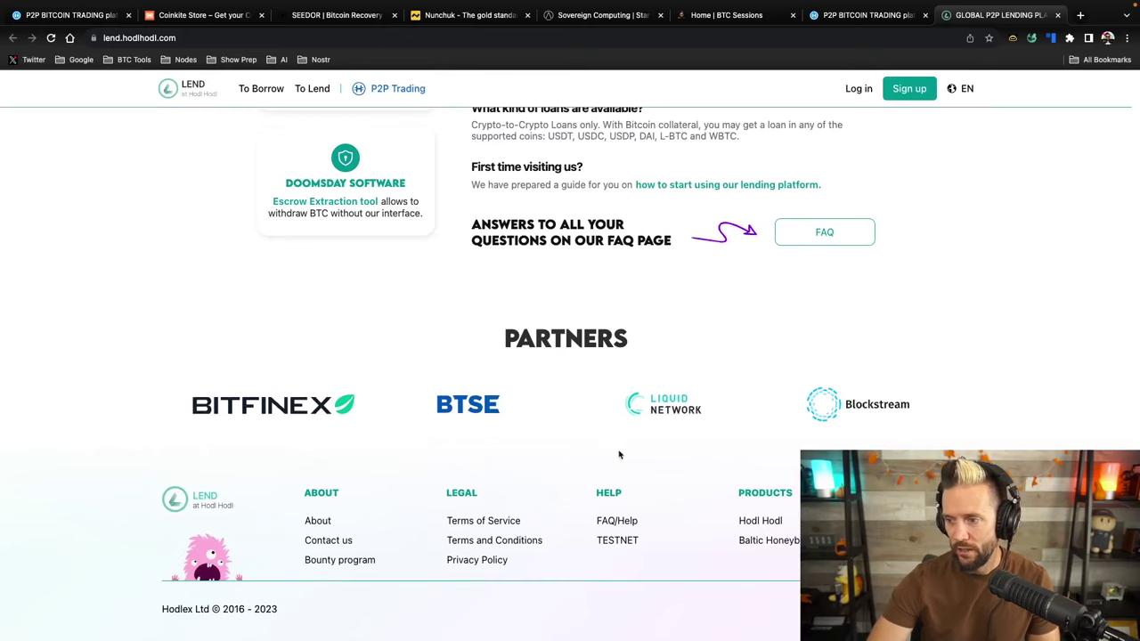
pyautogui.click(617, 540)
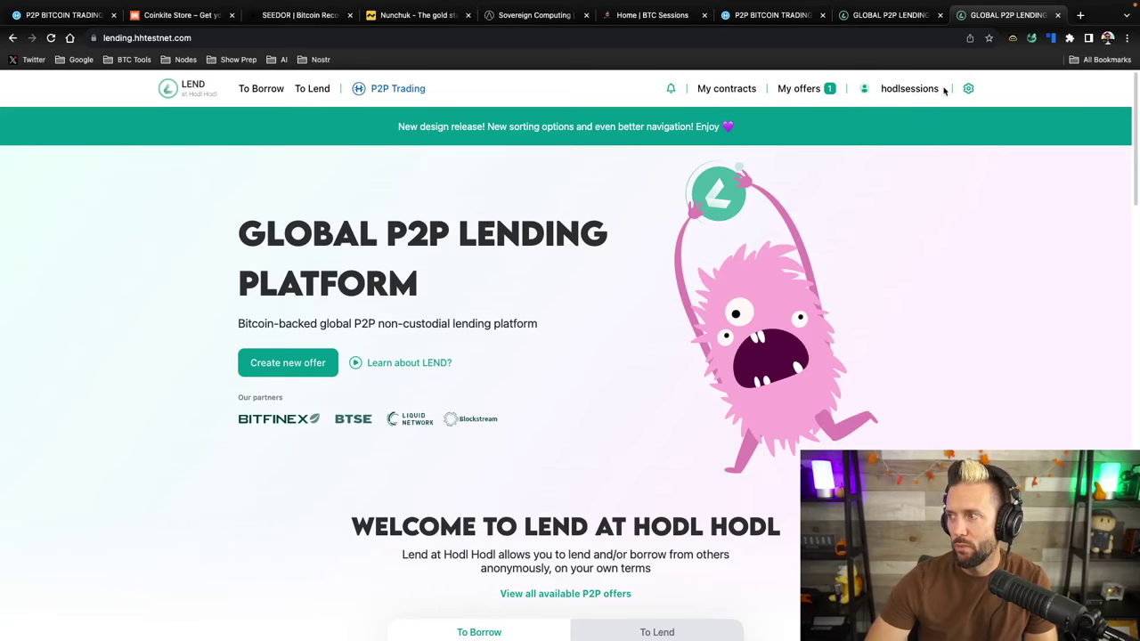
# Check the account options menu, then scroll down to the To Borrow form
pyautogui.click(909, 90)
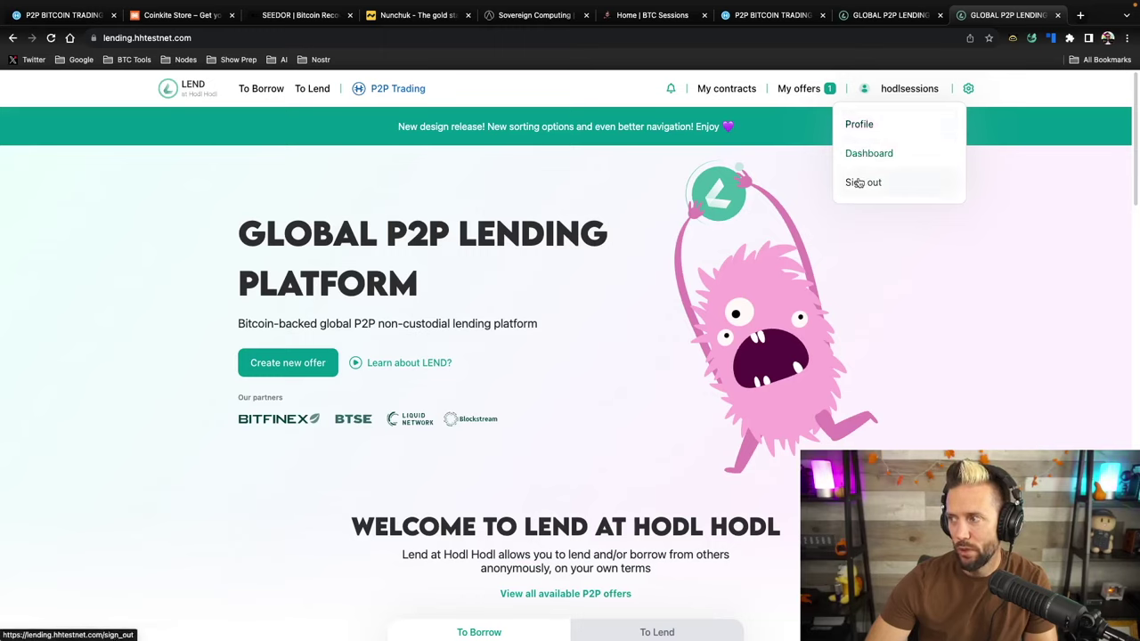
pyautogui.click(994, 194)
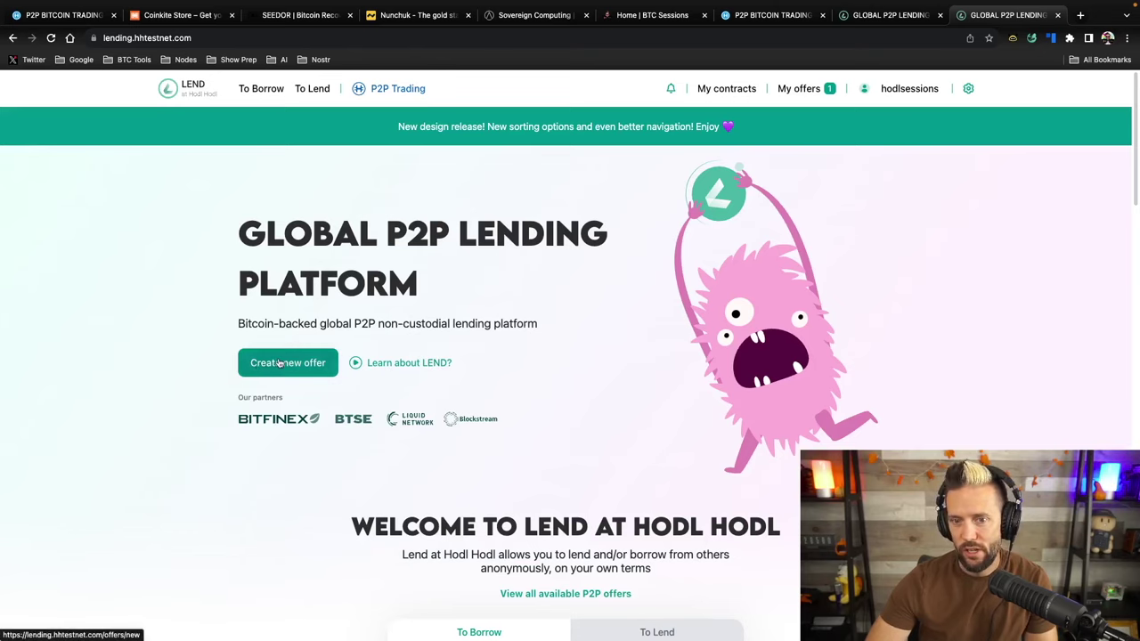
pyautogui.scroll(-3, 566, 371)
pyautogui.scroll(-3, 568, 370)
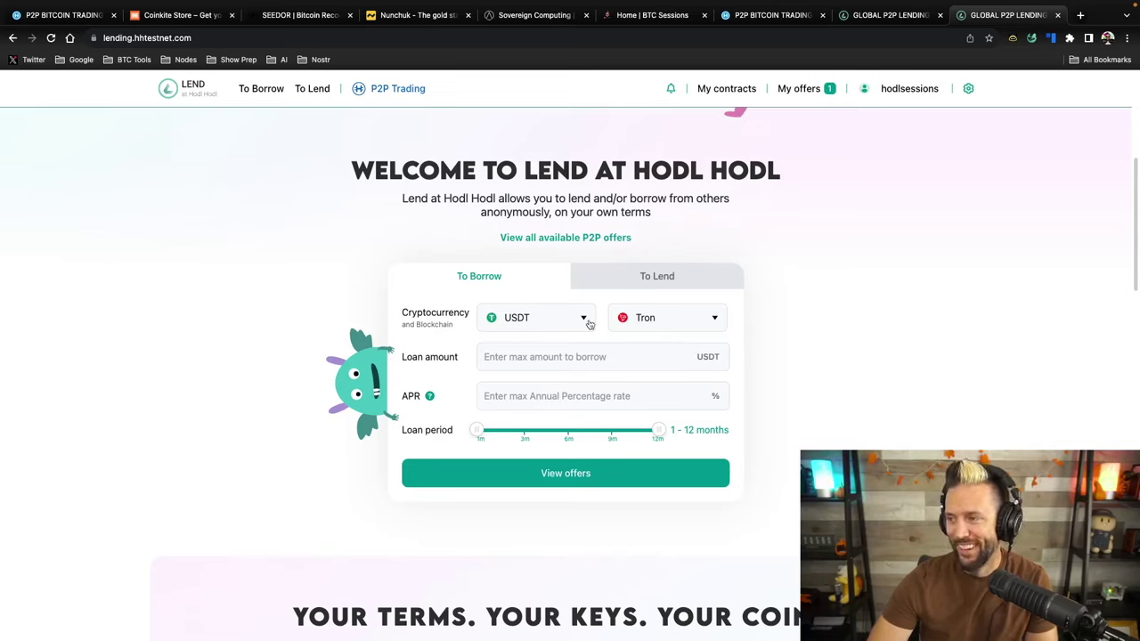
# Change the borrow blockchain from Tron to Liquid, keeping USDT as the currency
pyautogui.click(623, 322)
pyautogui.click(647, 438)
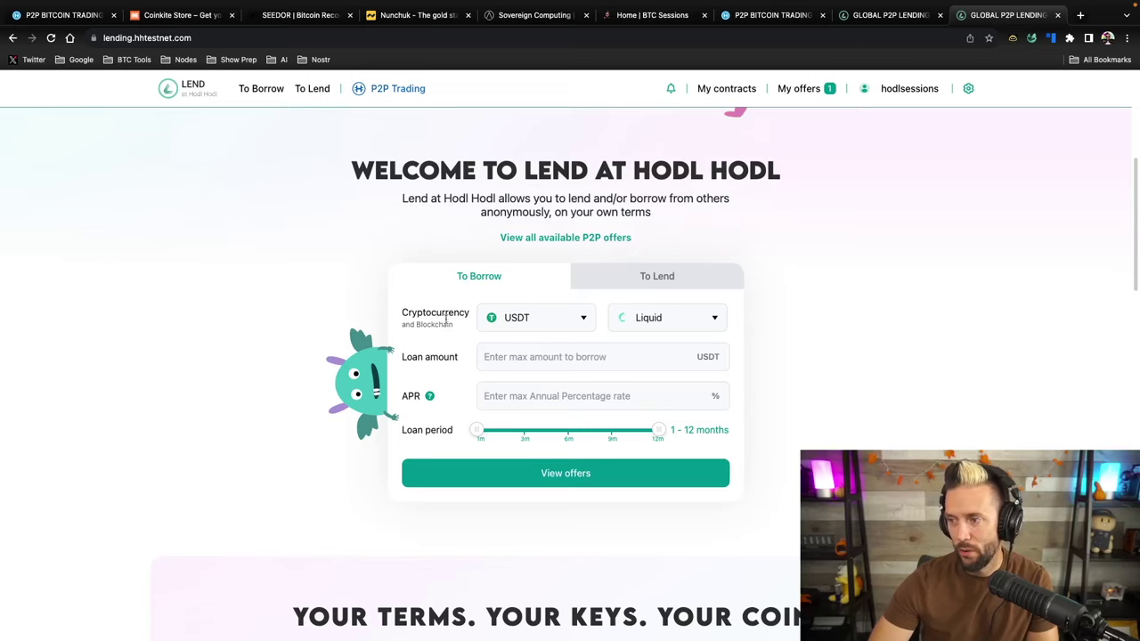
pyautogui.click(585, 321)
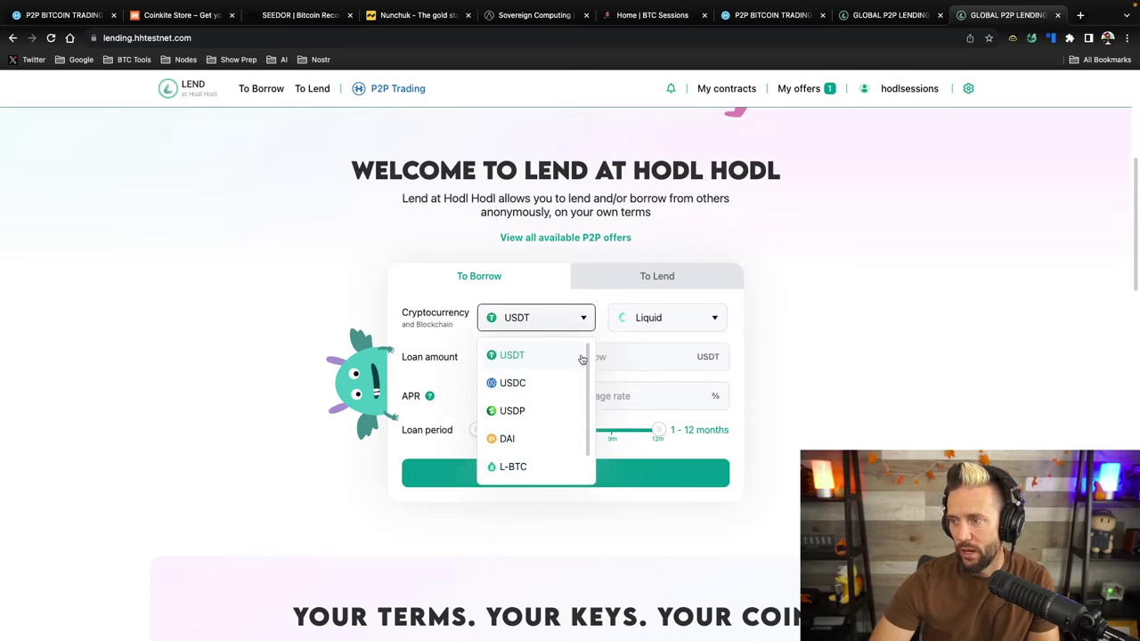
pyautogui.click(579, 356)
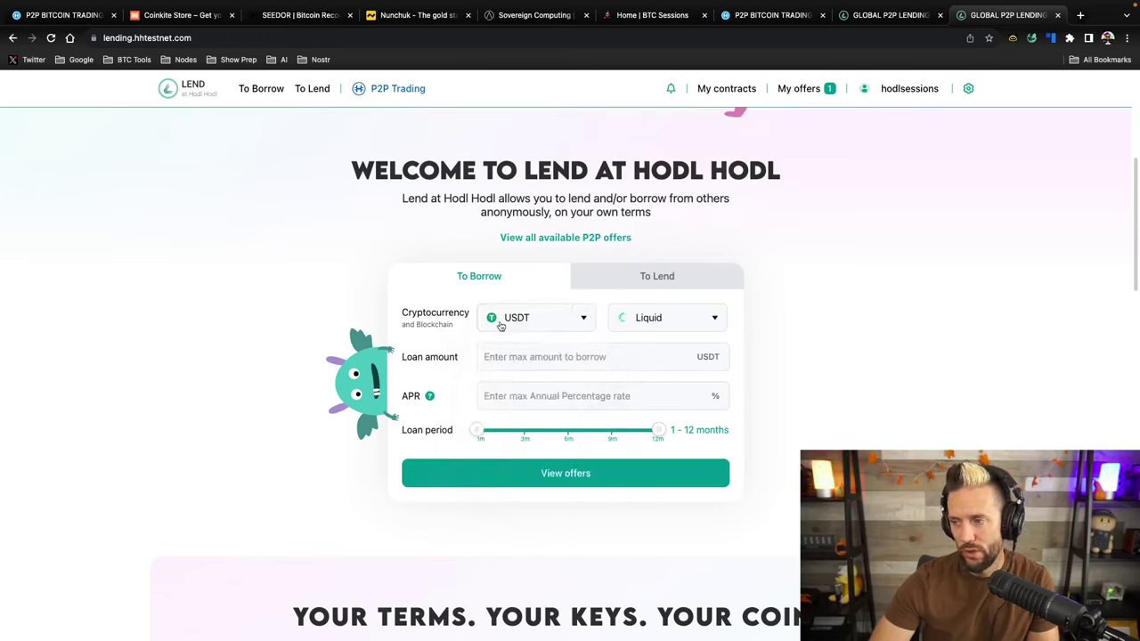
pyautogui.click(560, 325)
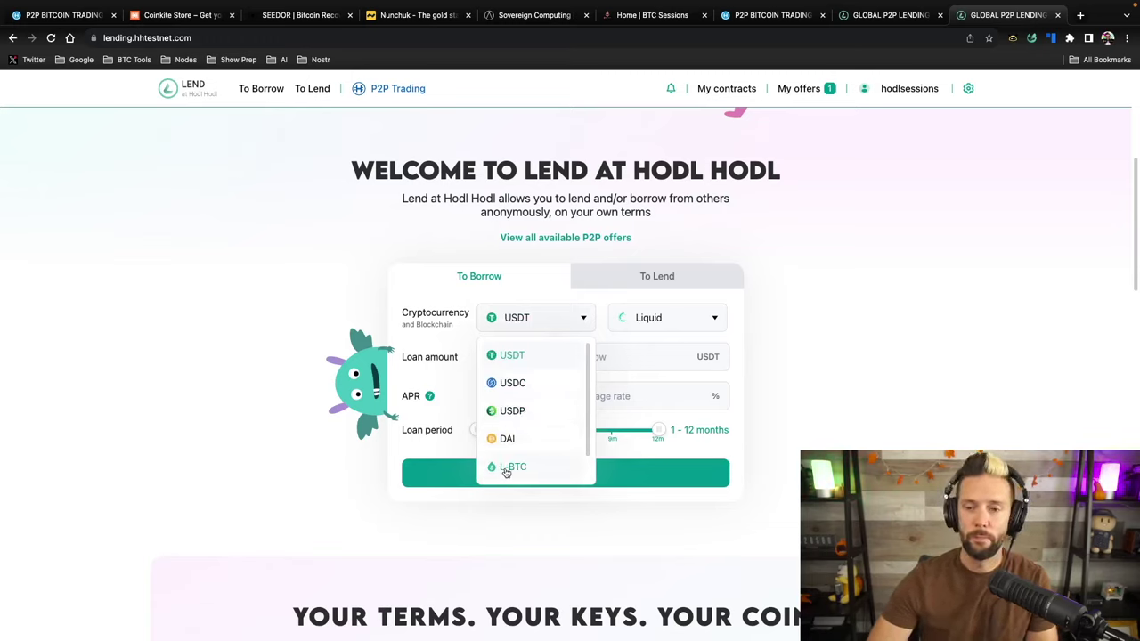
pyautogui.click(890, 344)
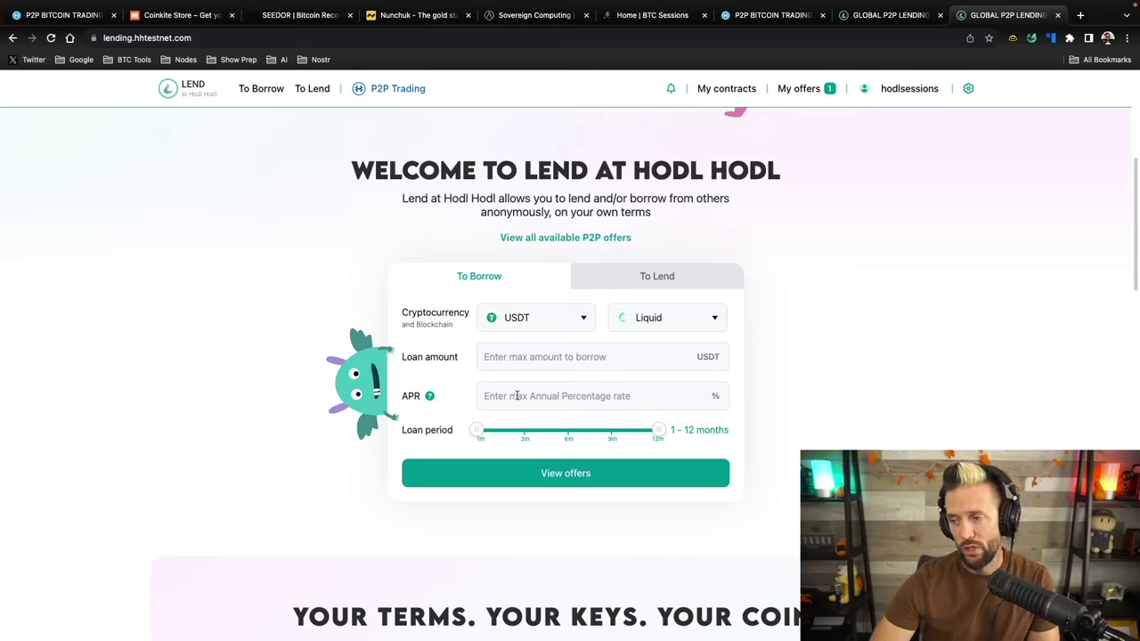
# Try the Loan period slider handles, leaving the range at 1–12 months
pyautogui.moveTo(429, 397)
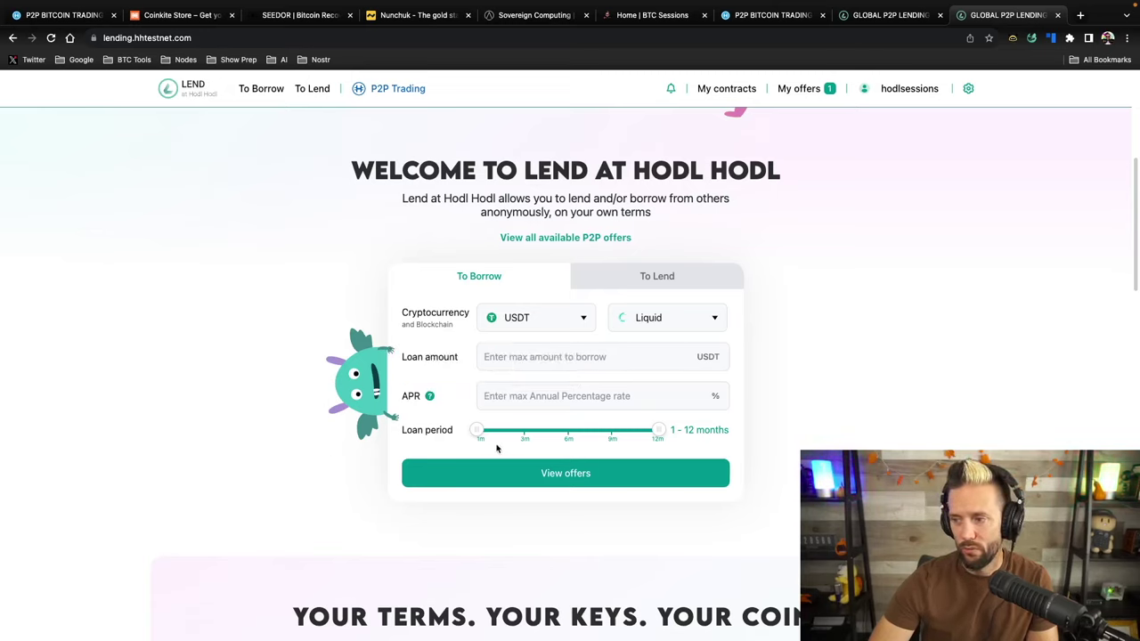
pyautogui.moveTo(476, 430)
pyautogui.mouseDown()
pyautogui.moveTo(613, 430)
pyautogui.moveTo(478, 430)
pyautogui.mouseUp()
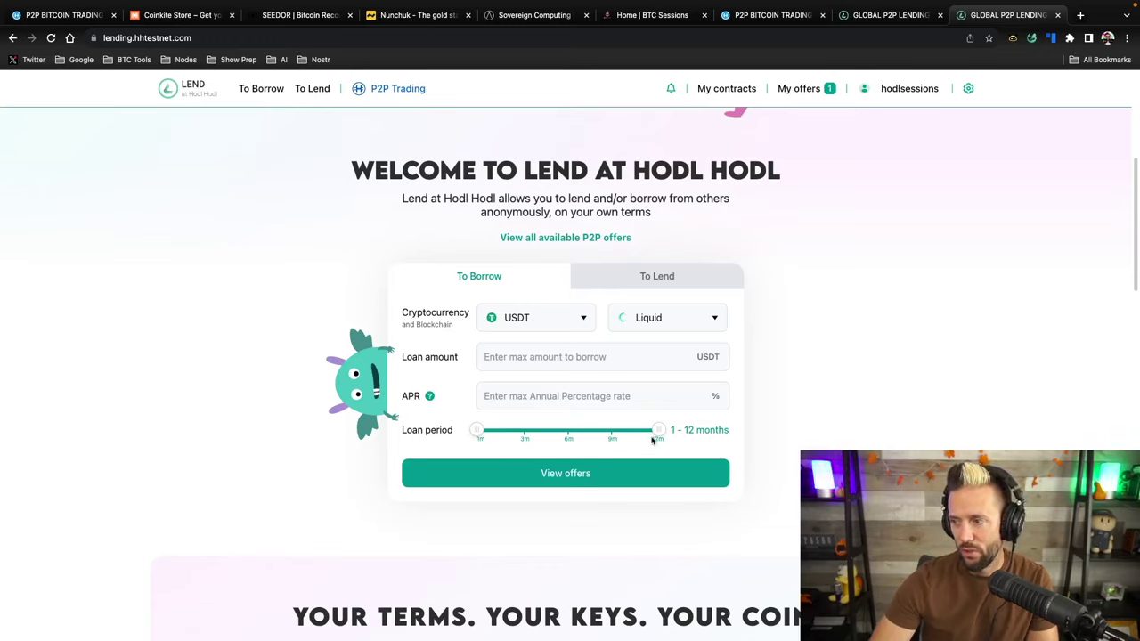
pyautogui.moveTo(663, 430); pyautogui.dragTo(697, 443)
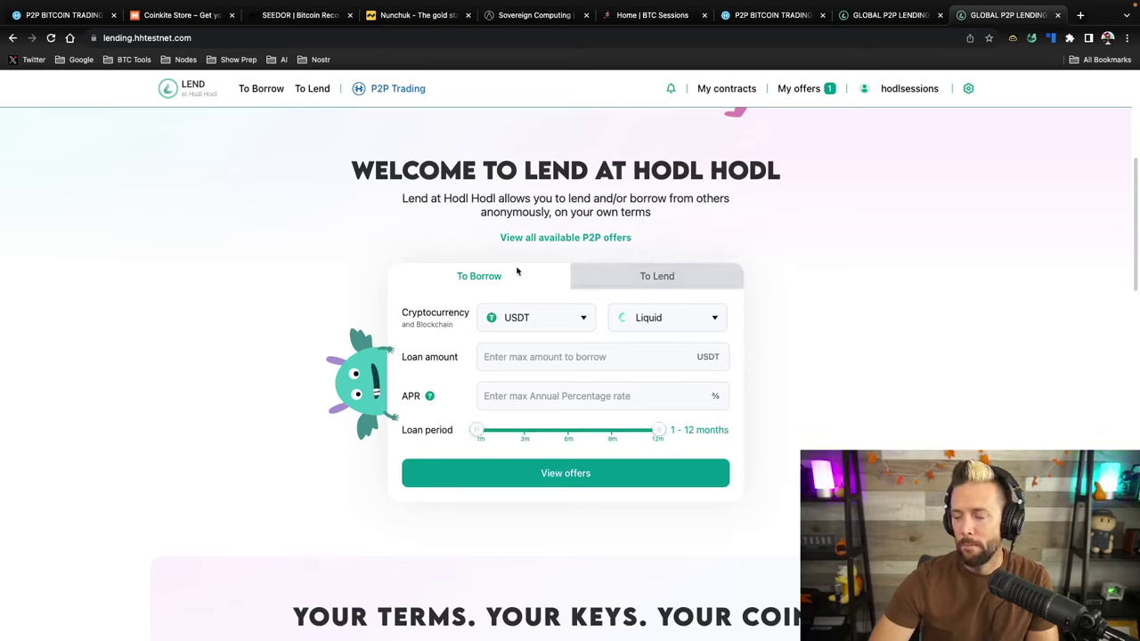
pyautogui.click(651, 282)
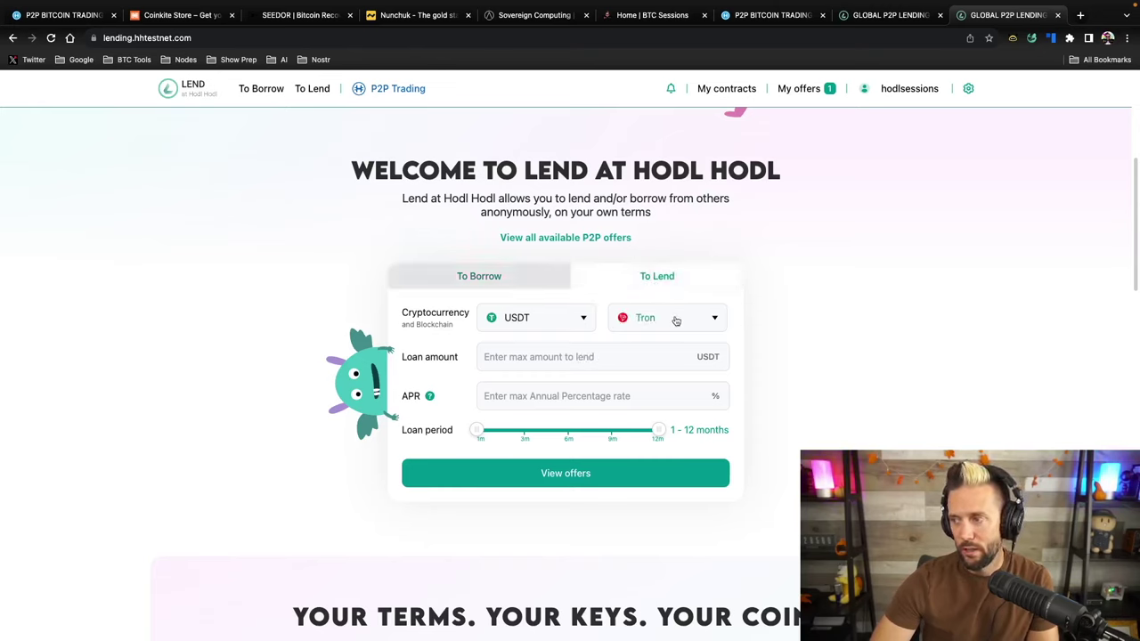
pyautogui.click(674, 318)
pyautogui.click(643, 438)
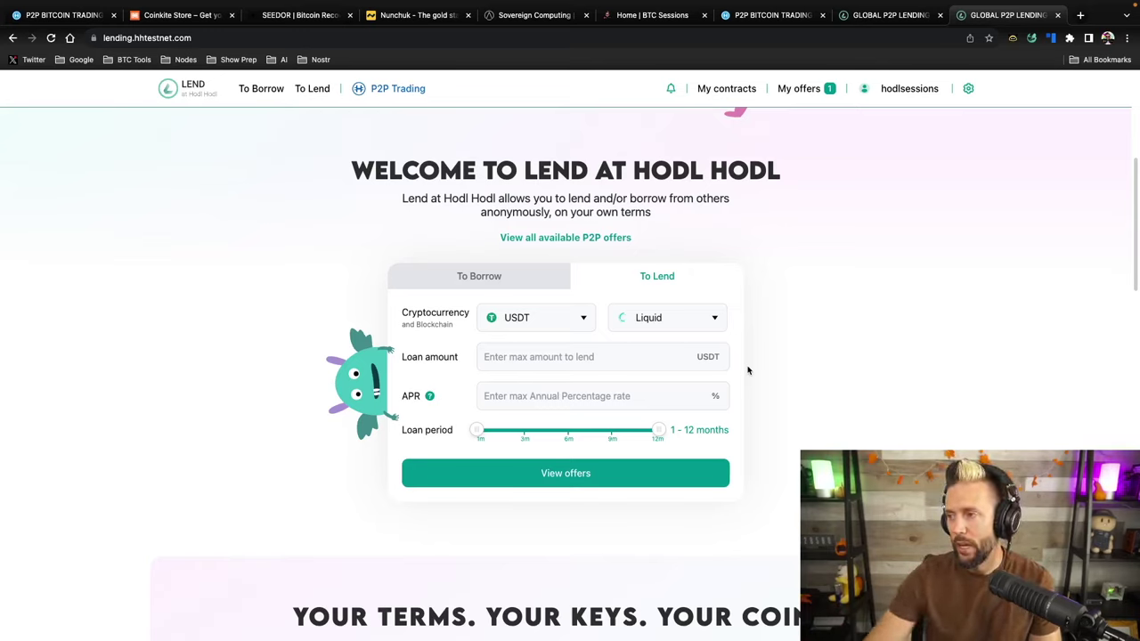
pyautogui.click(579, 317)
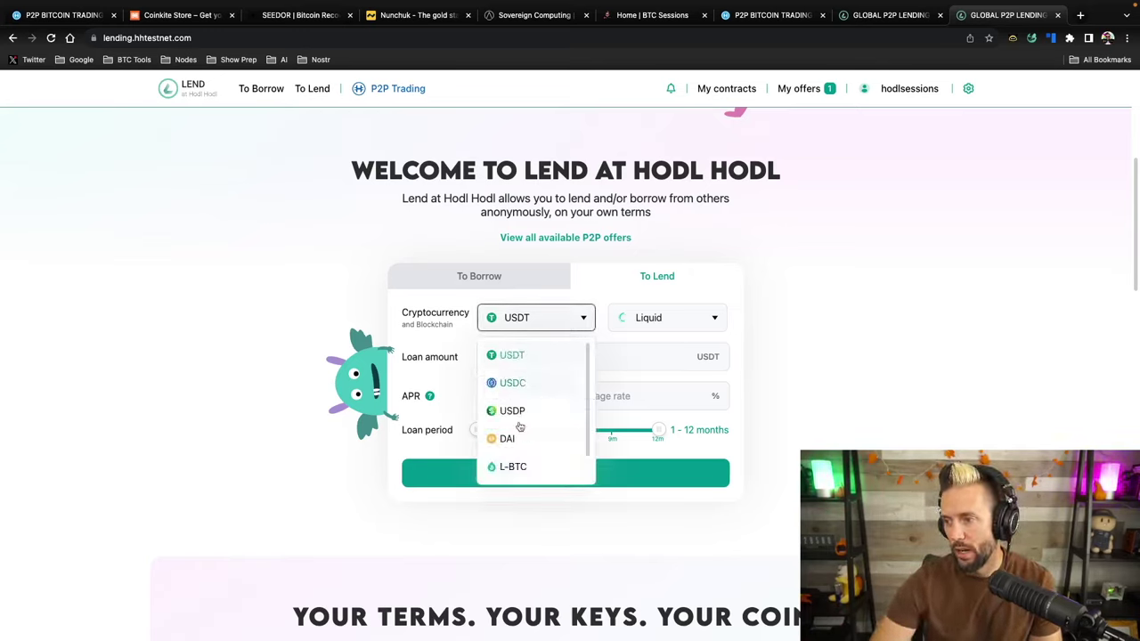
pyautogui.click(504, 470)
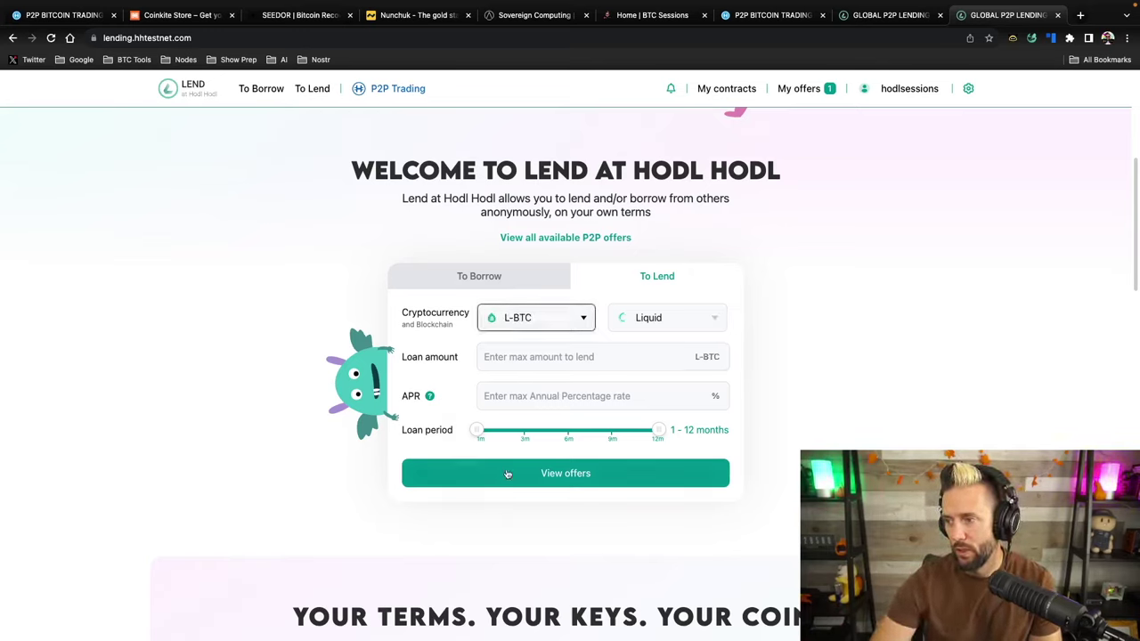
pyautogui.click(561, 322)
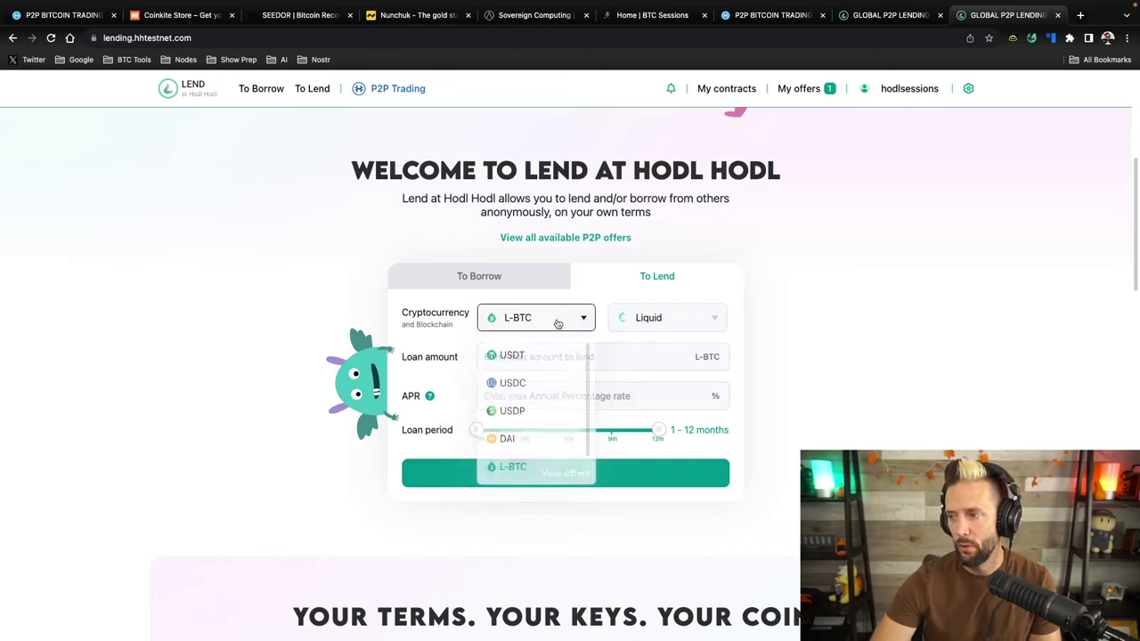
pyautogui.click(522, 354)
pyautogui.click(688, 324)
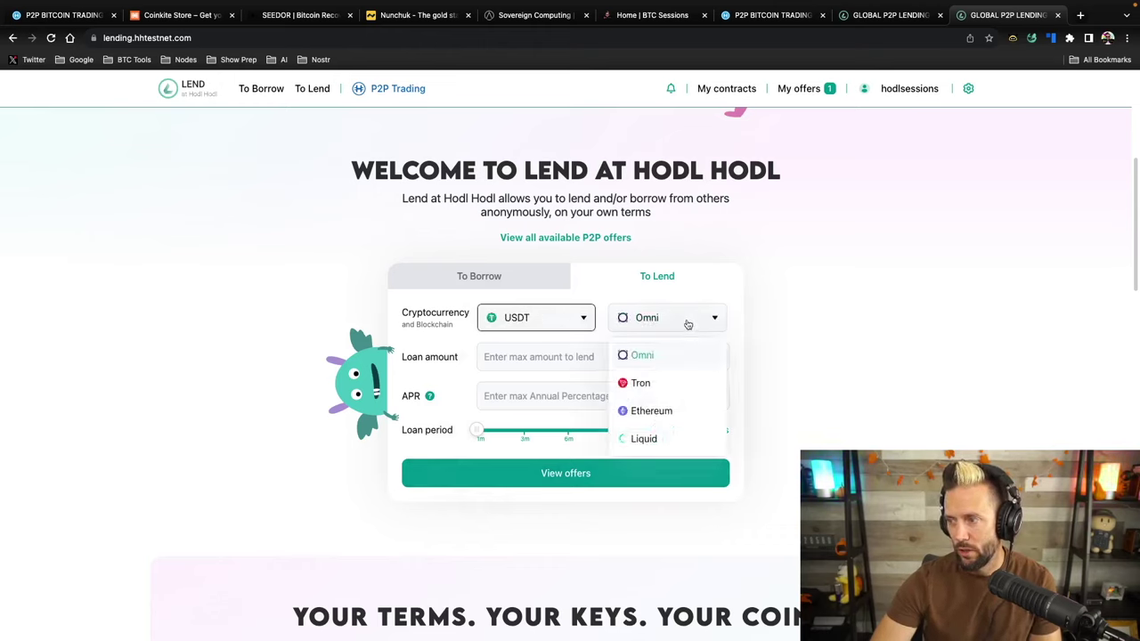
pyautogui.click(653, 438)
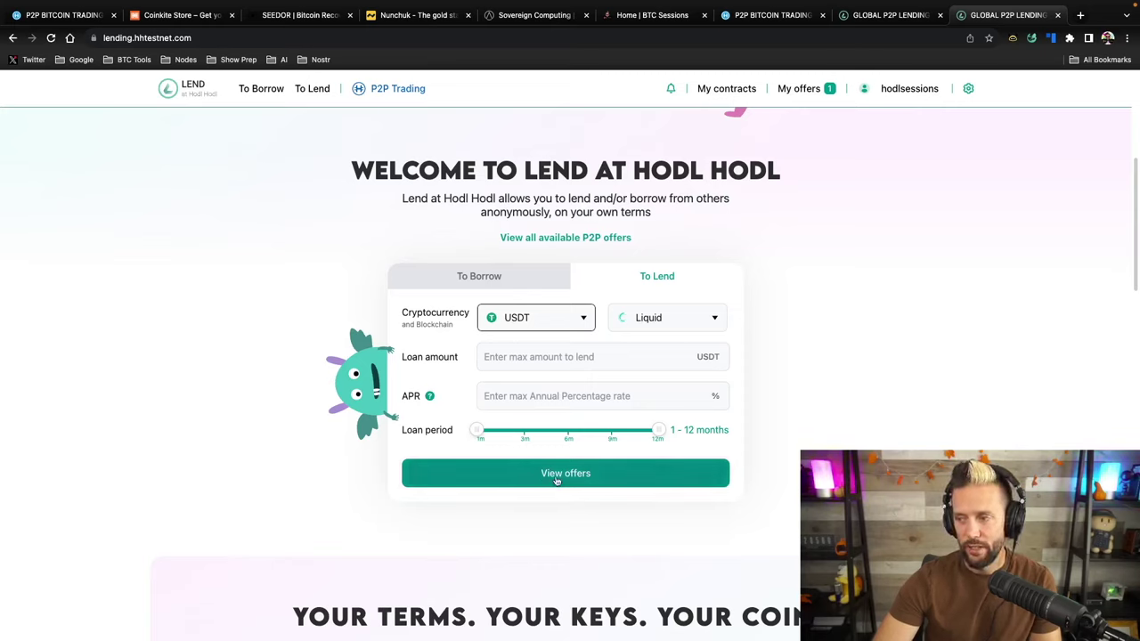
pyautogui.click(470, 277)
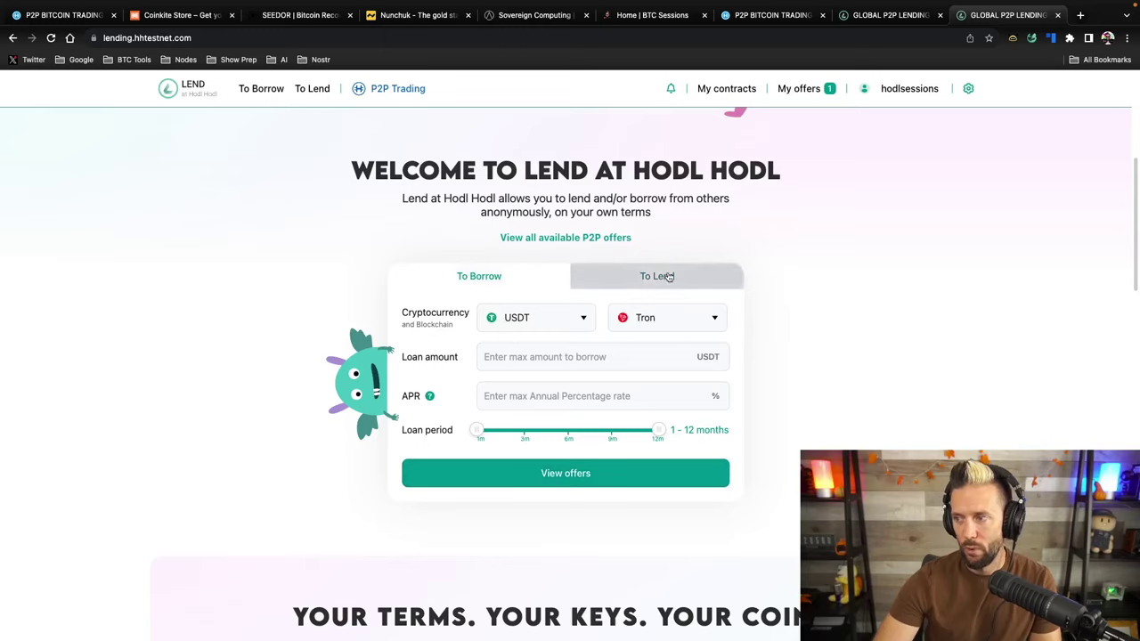
pyautogui.click(681, 325)
pyautogui.click(654, 438)
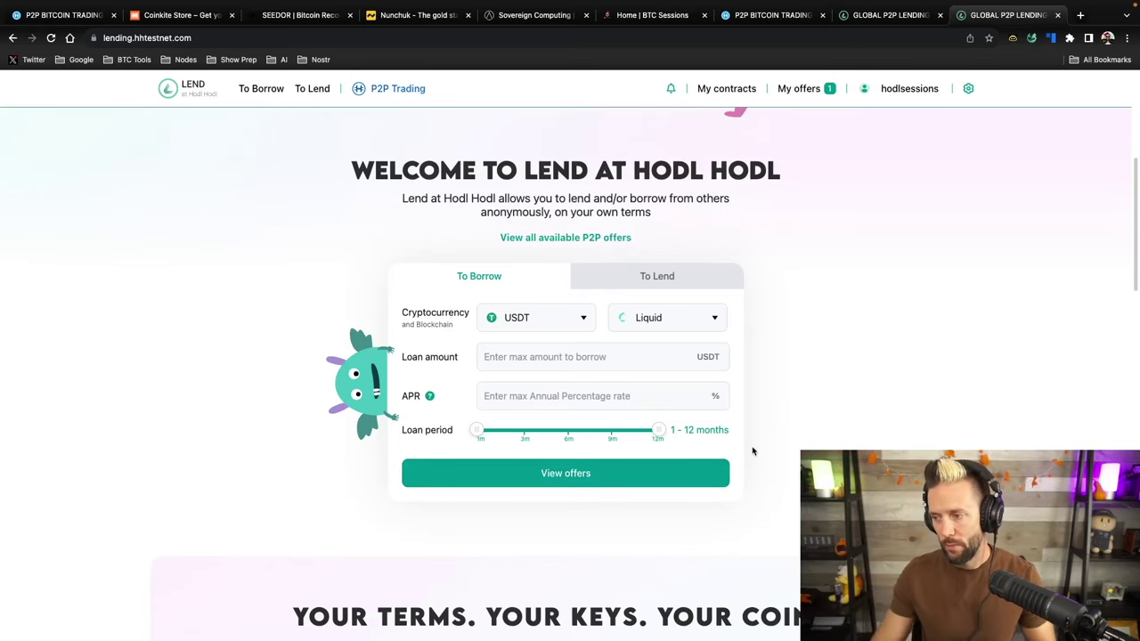
pyautogui.scroll(4, 753, 451)
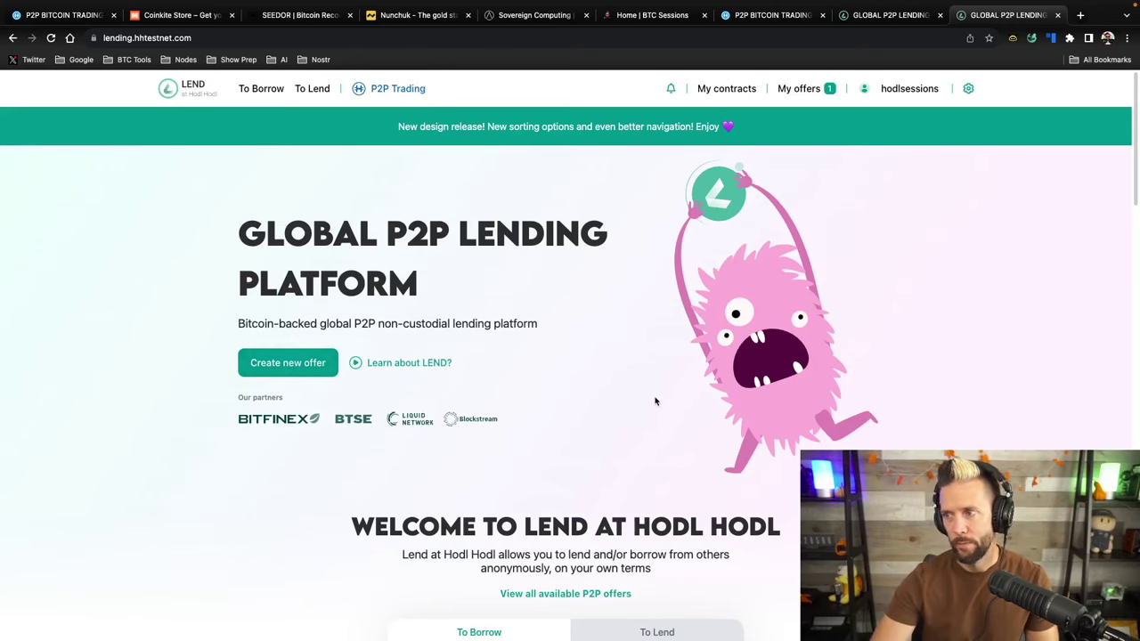
# Browse the Offers to Borrow table, then switch to the Offers to Lend list
pyautogui.scroll(-5, 697, 434)
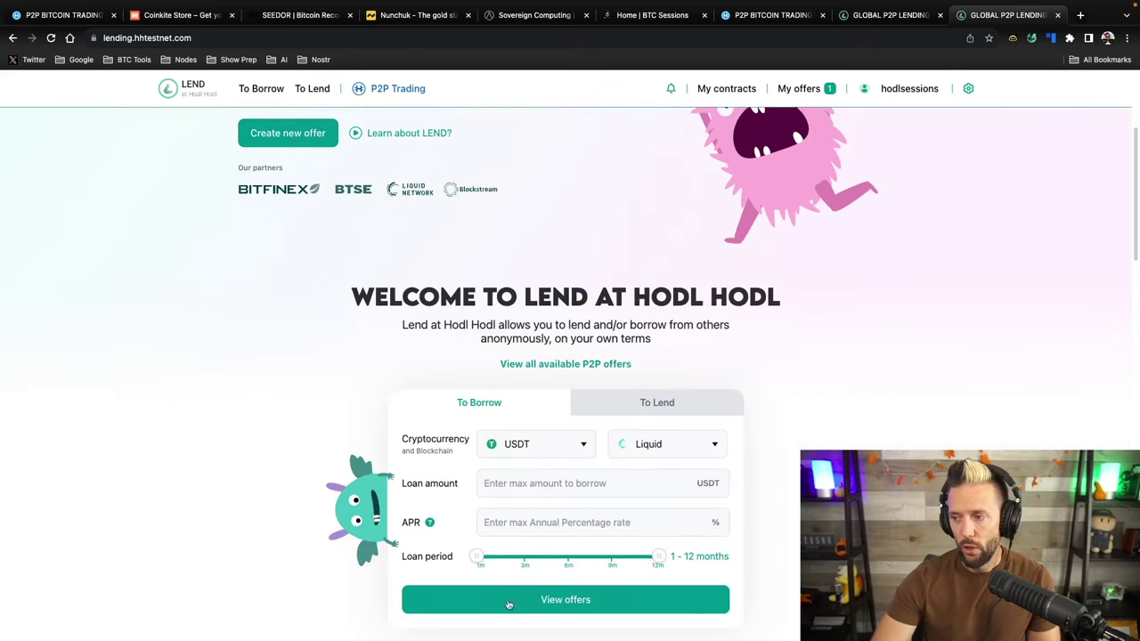
pyautogui.scroll(5, 791, 420)
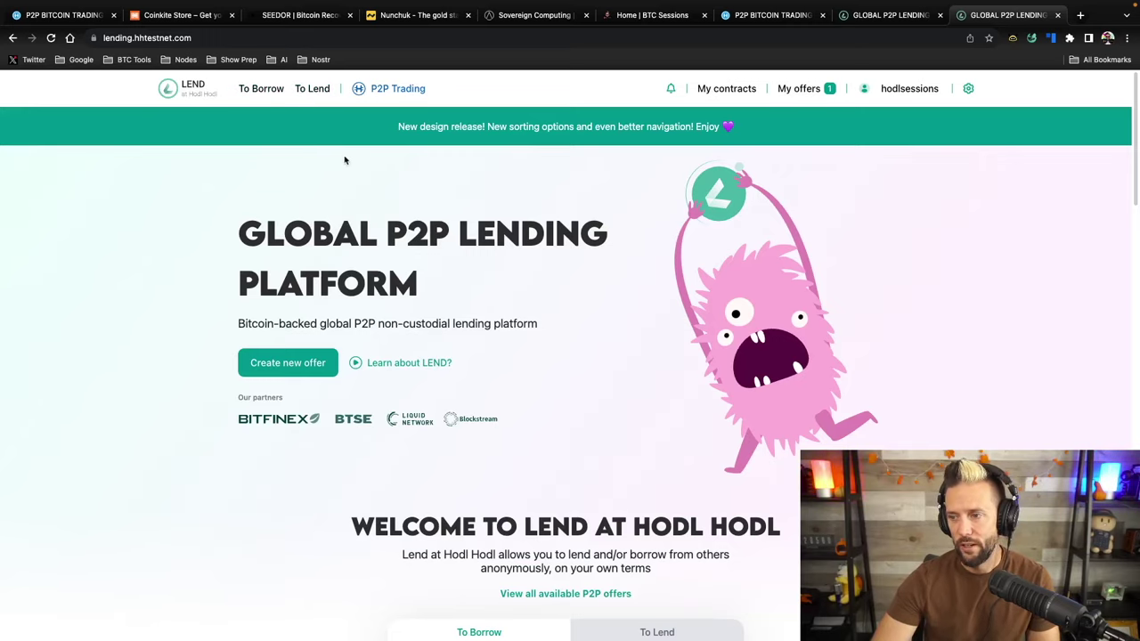
pyautogui.scroll(-2, 733, 491)
pyautogui.scroll(2, 734, 491)
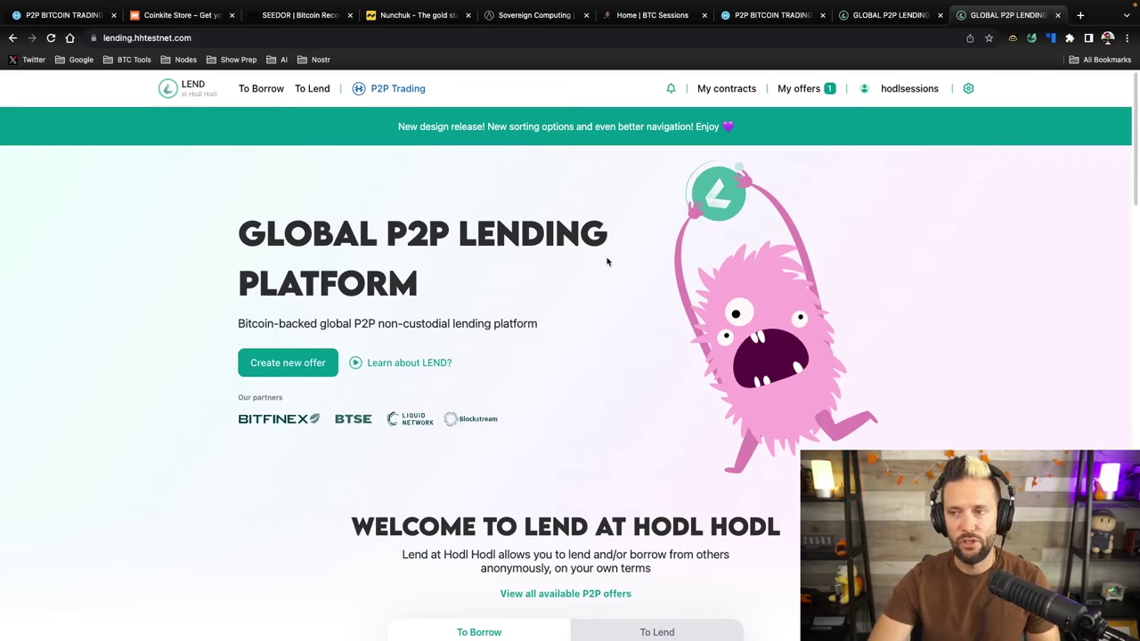
pyautogui.click(261, 88)
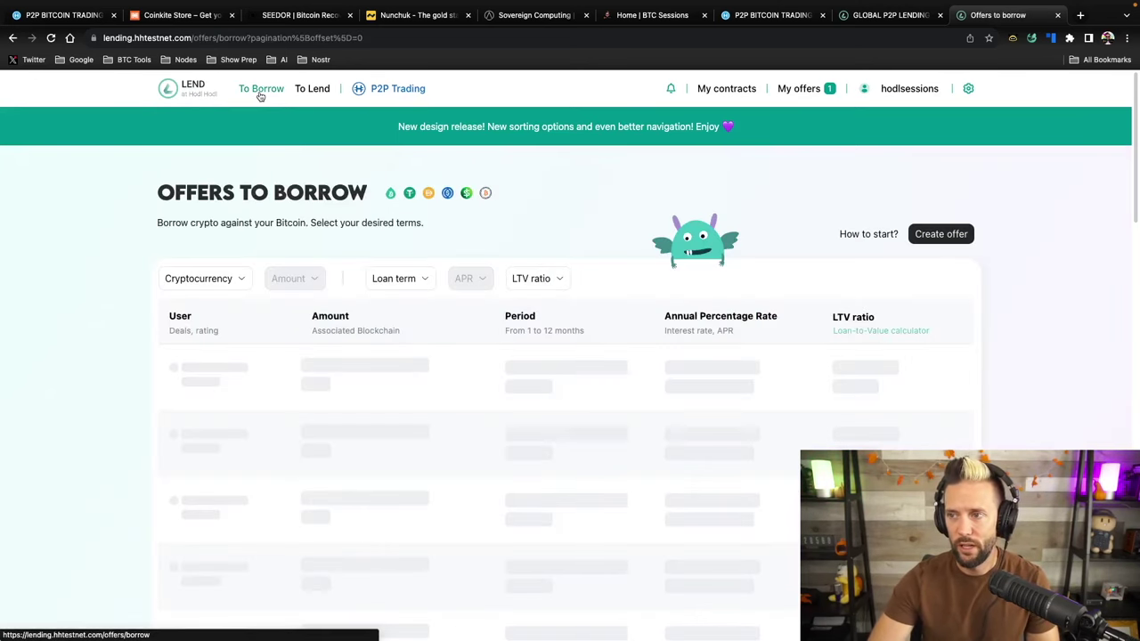
pyautogui.scroll(-5, 562, 481)
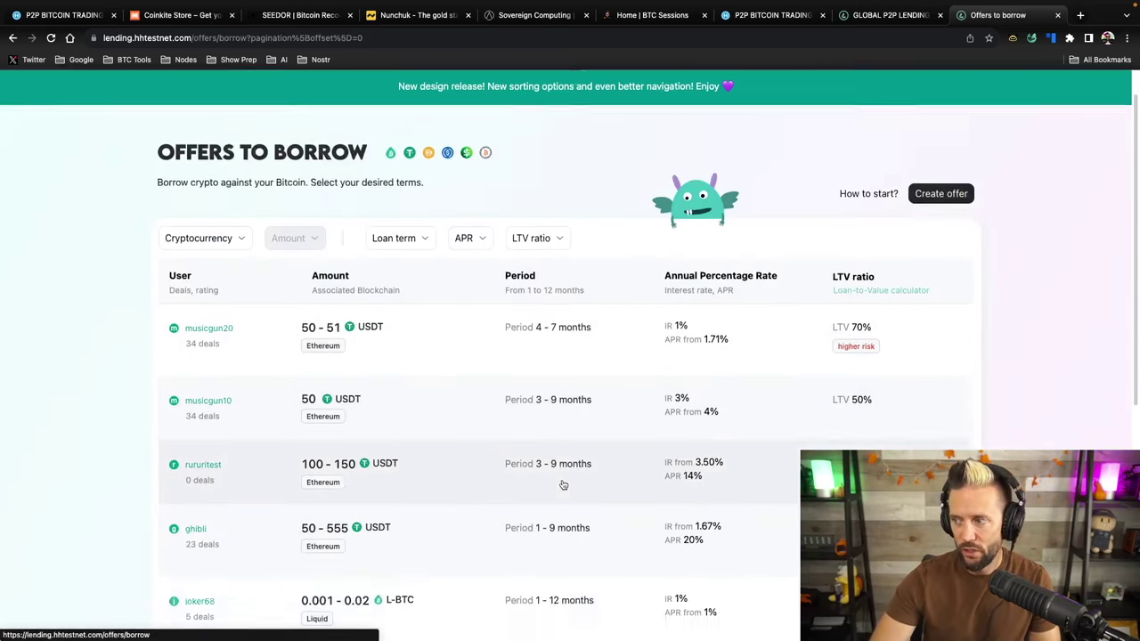
pyautogui.scroll(10, 562, 483)
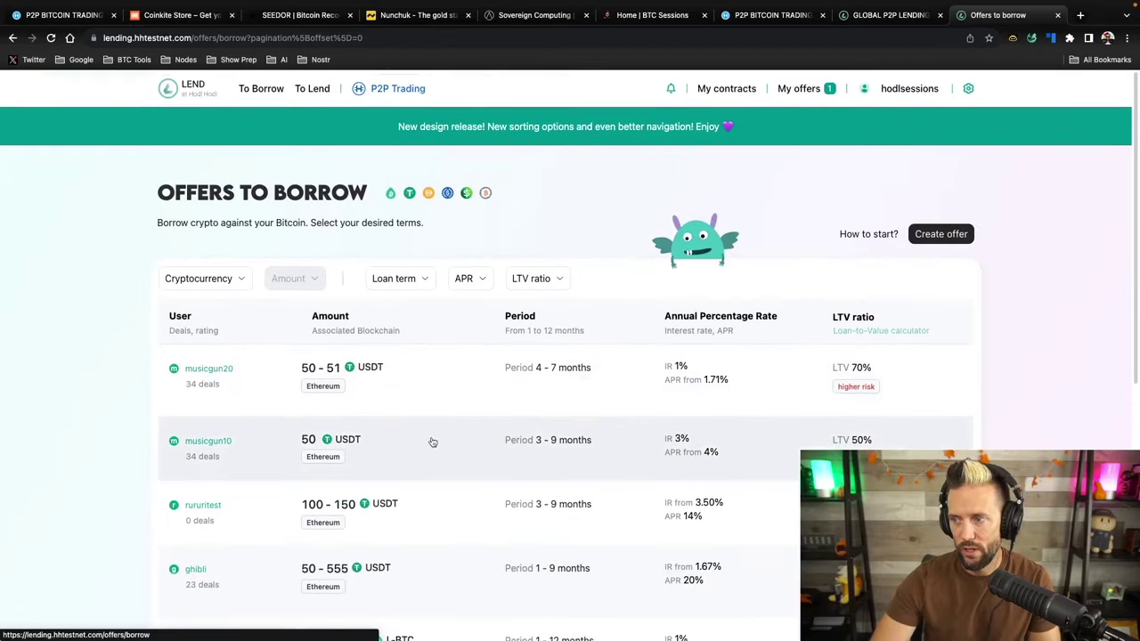
pyautogui.click(312, 88)
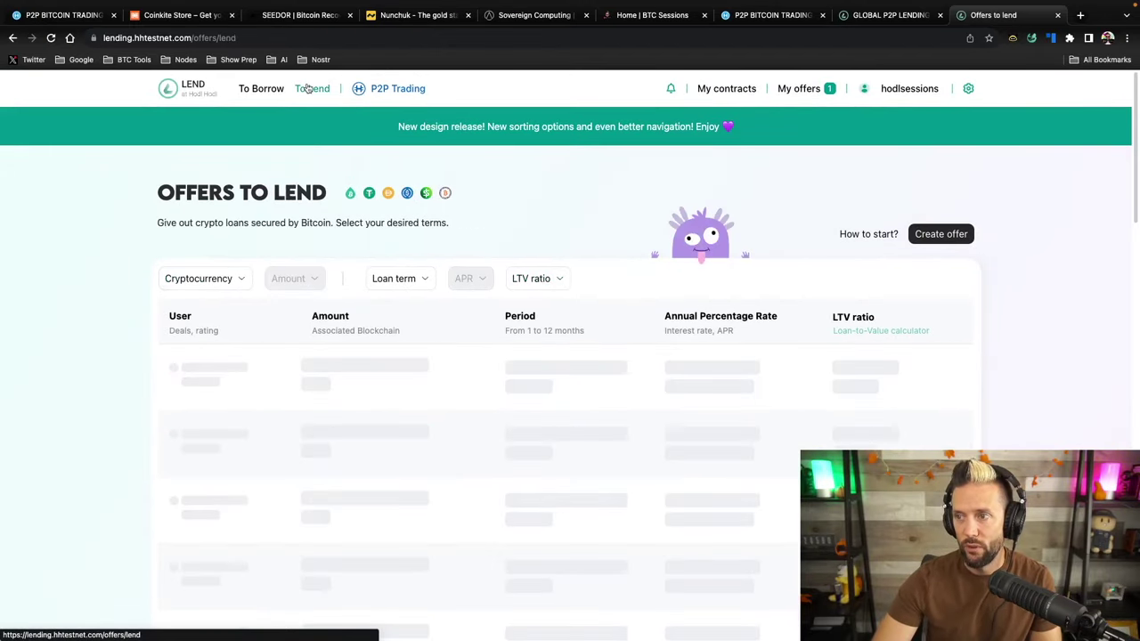
# Filter the lend offers to L-BTC only, then return to the LEND homepage
pyautogui.click(242, 284)
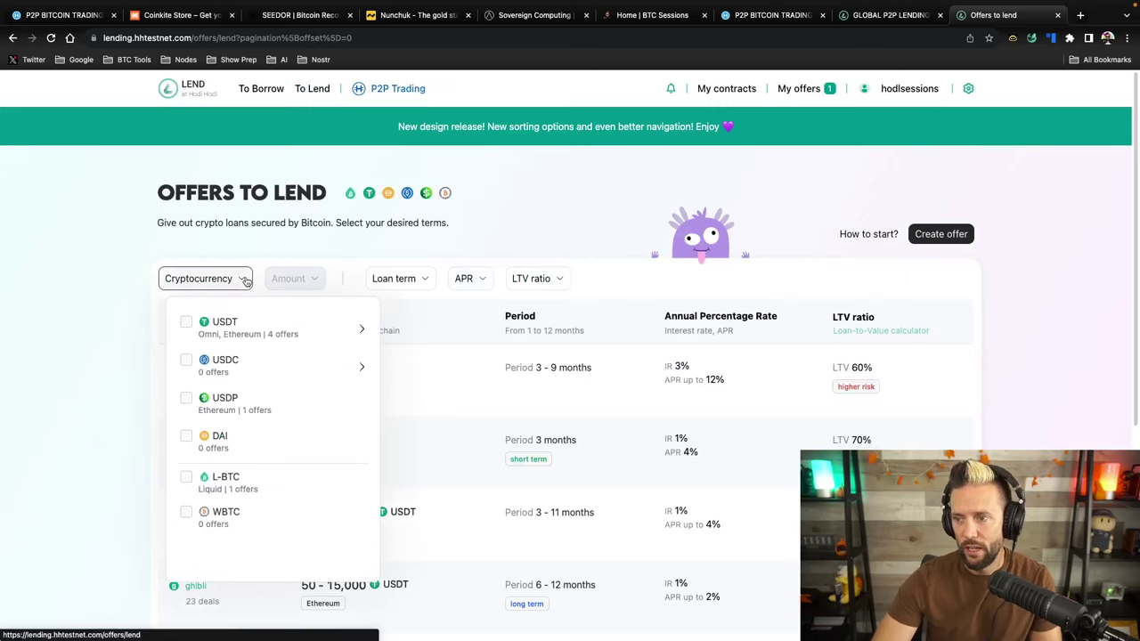
pyautogui.click(363, 332)
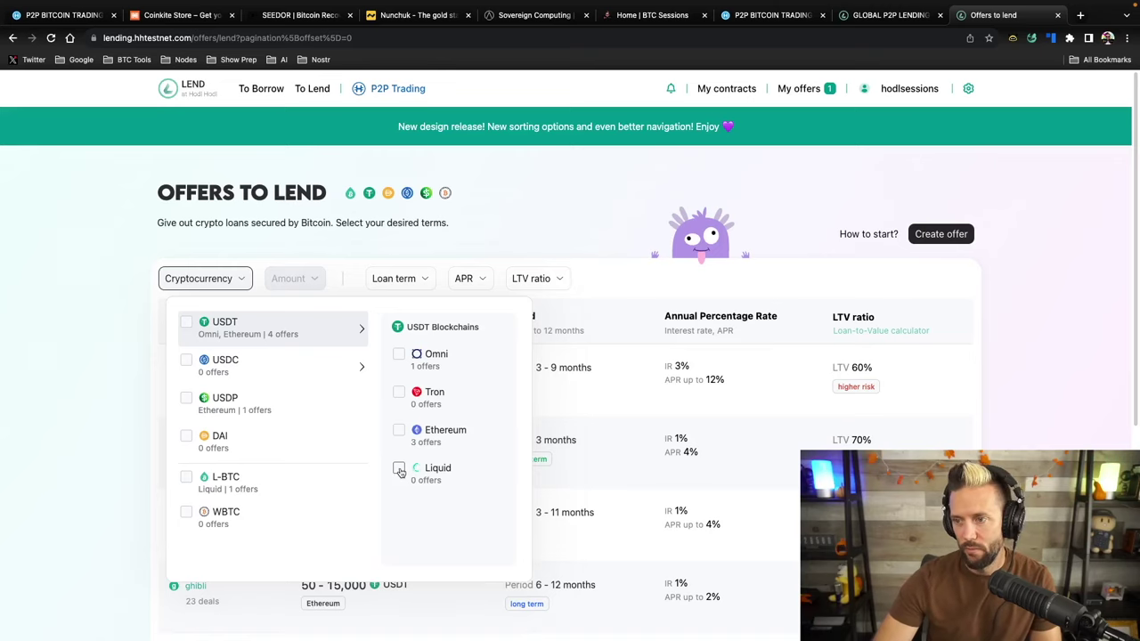
pyautogui.click(188, 477)
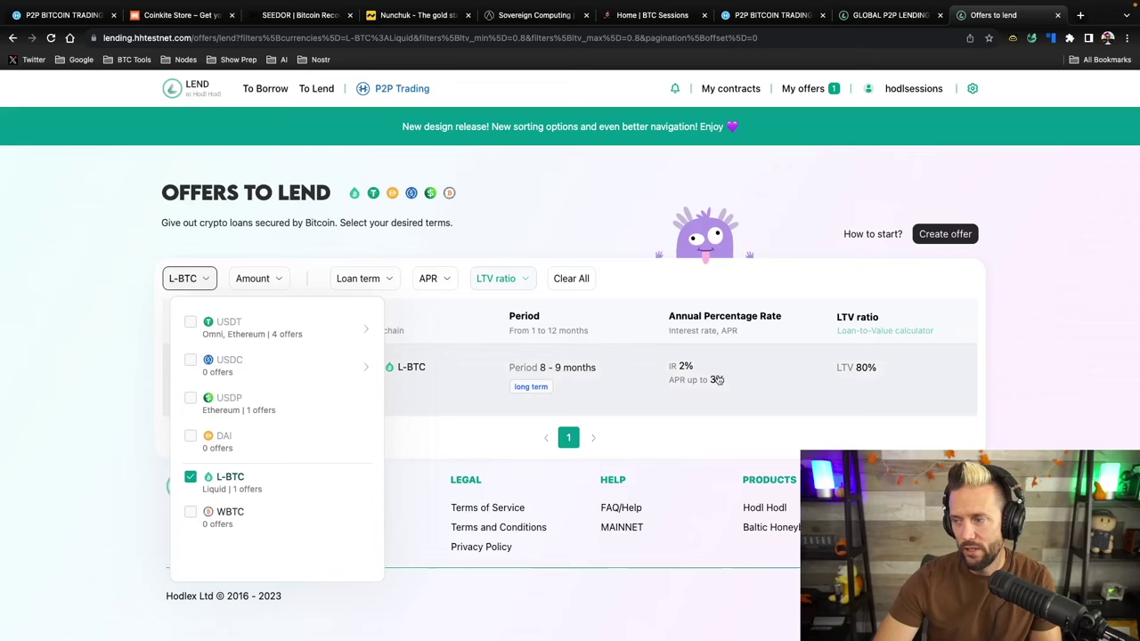
pyautogui.click(68, 264)
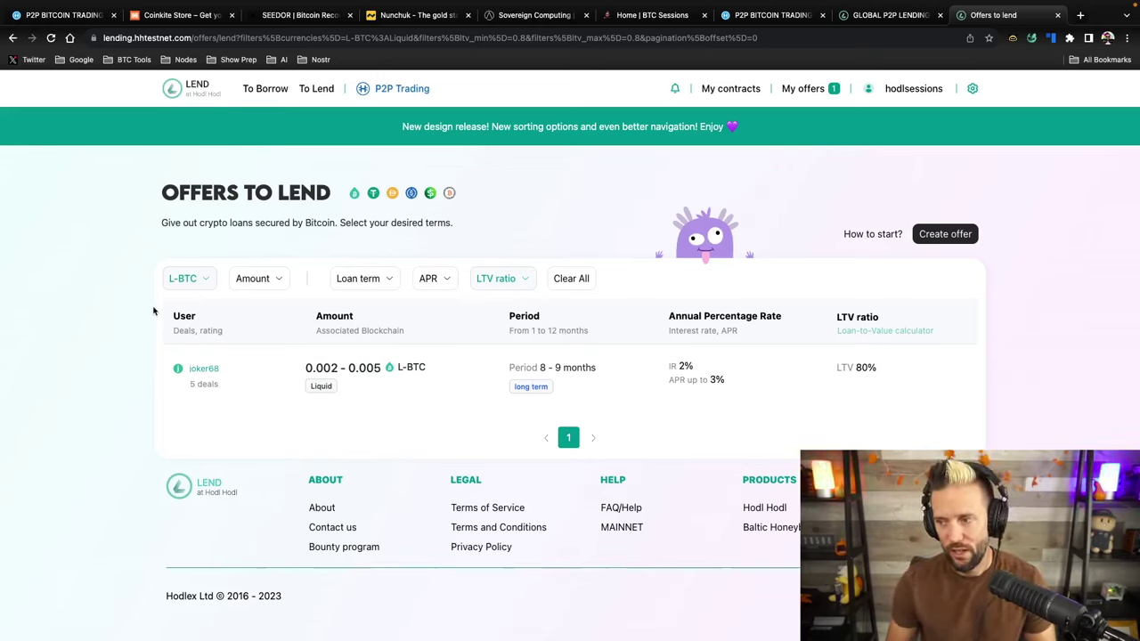
pyautogui.click(214, 92)
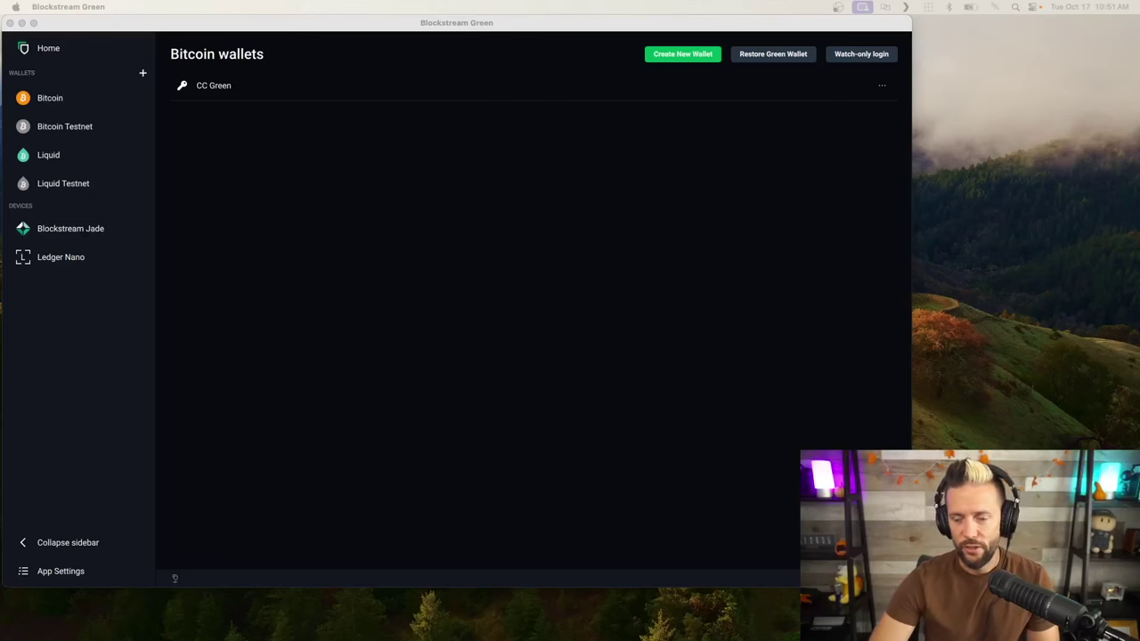
# In Blockstream Green's App Settings, turn Enable testnet off and back on
pyautogui.click(246, 25)
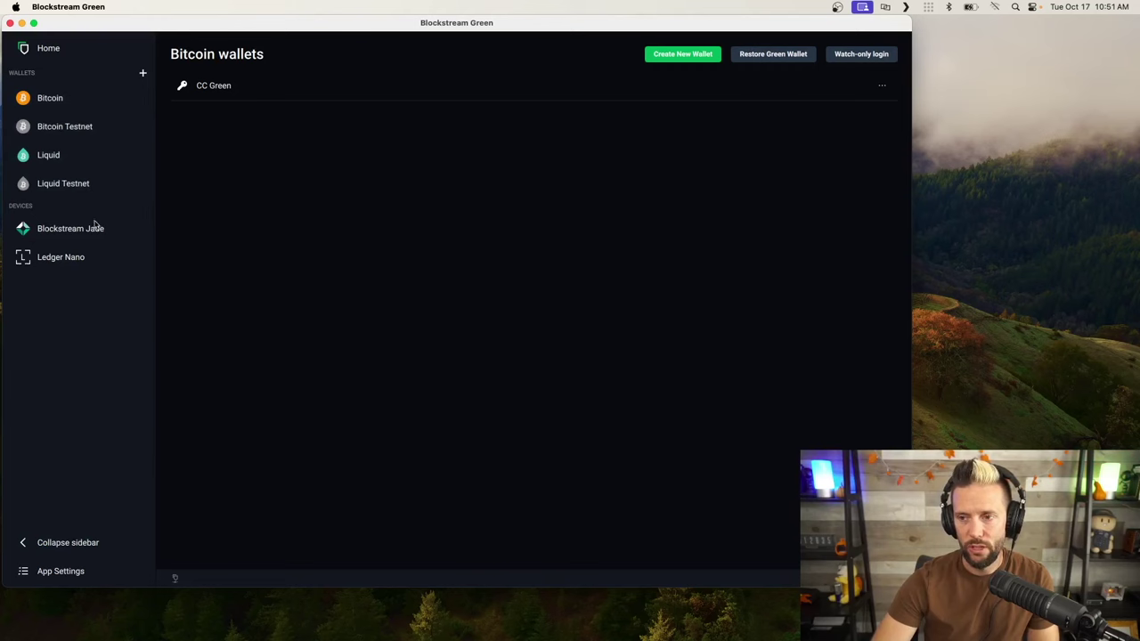
pyautogui.click(54, 572)
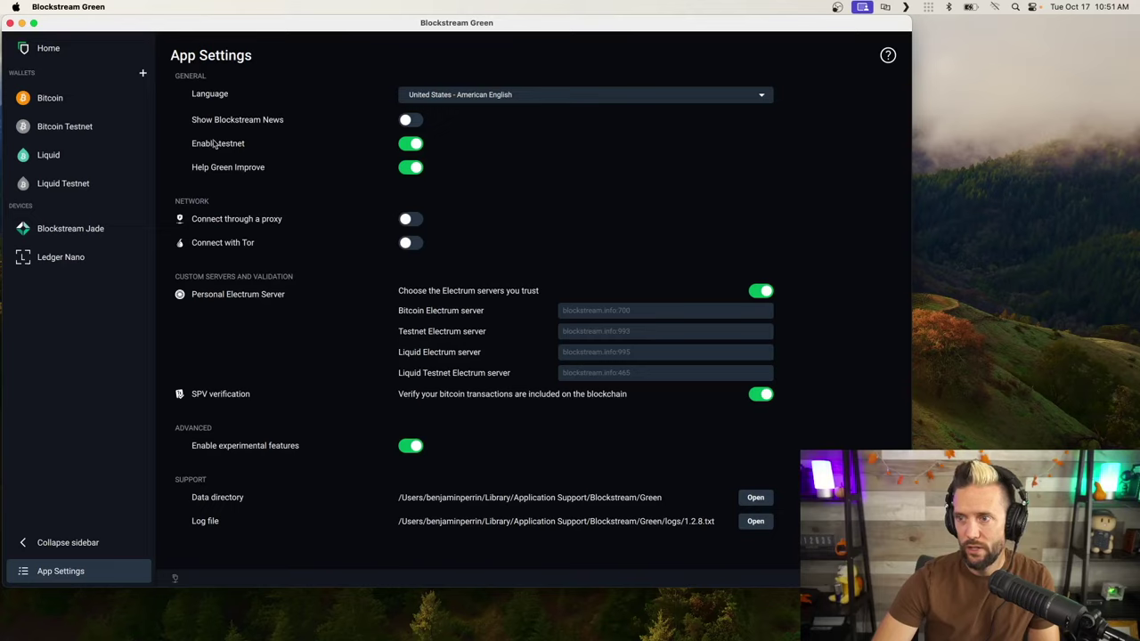
pyautogui.click(407, 147)
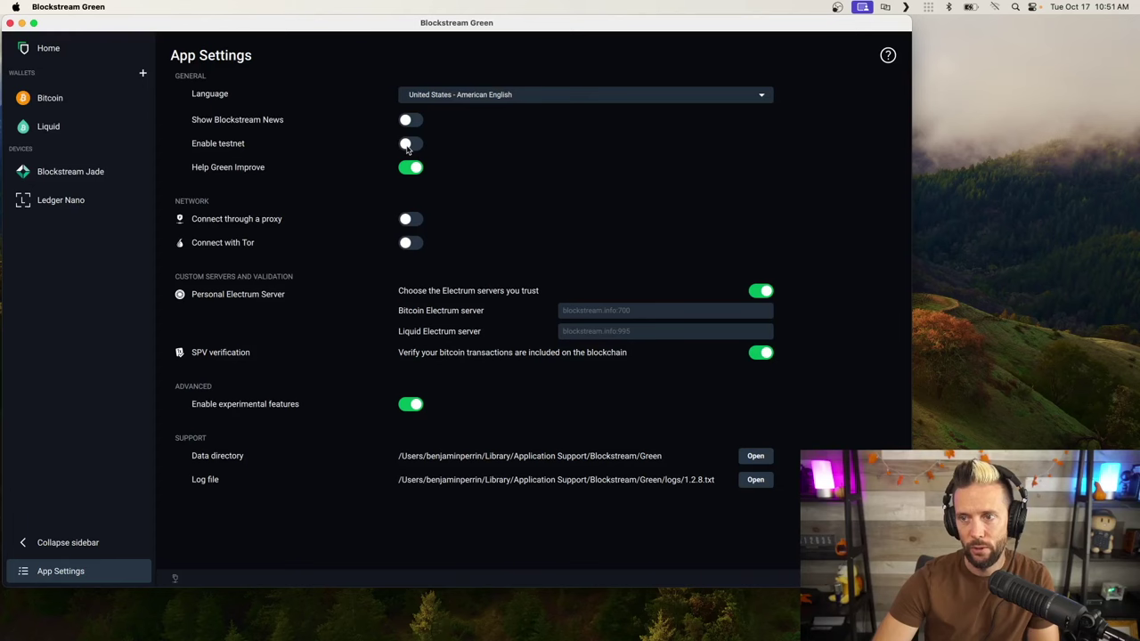
pyautogui.click(407, 145)
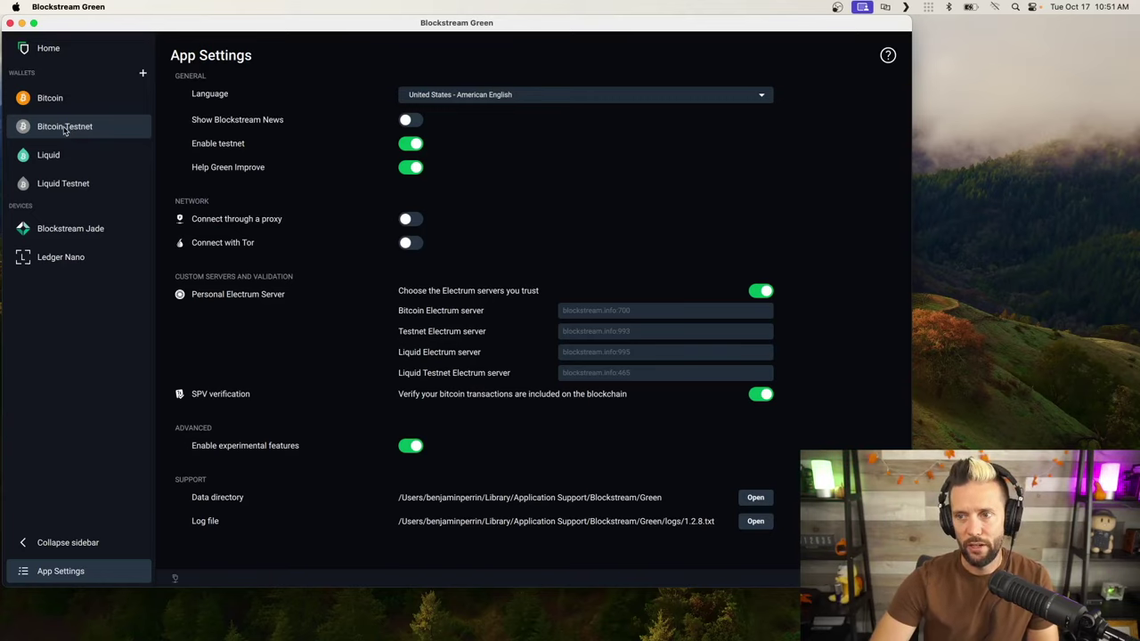
# Unlock My Testnet Wallet under Bitcoin Testnet by entering its PIN
pyautogui.click(64, 131)
pyautogui.click(273, 97)
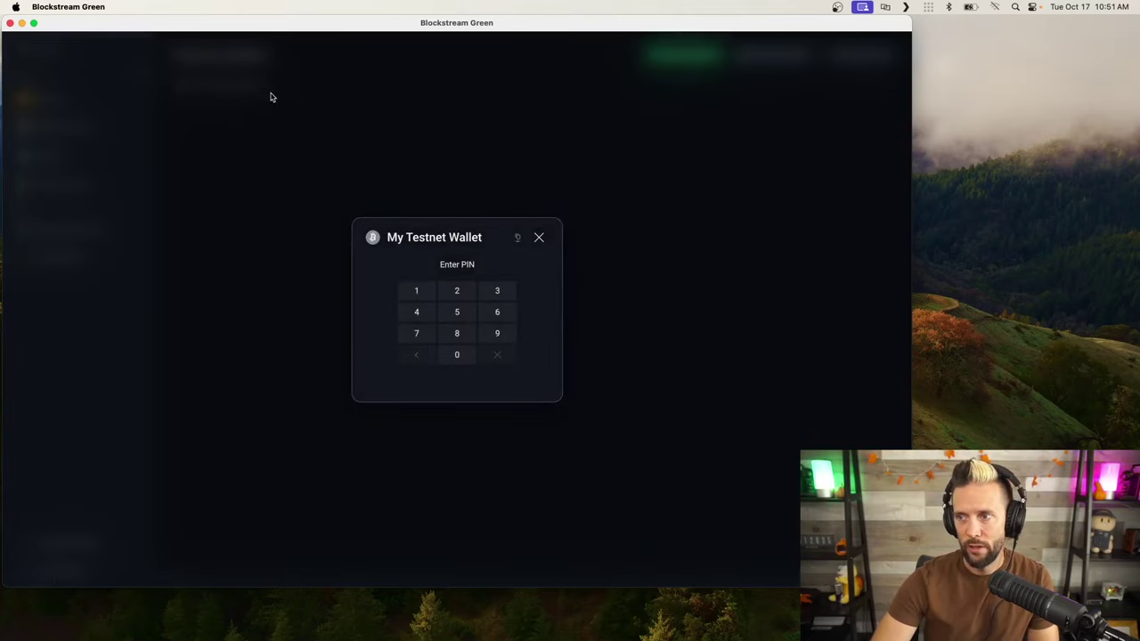
pyautogui.write('1')
pyautogui.press('BackSpace')
pyautogui.press('BackSpace')
pyautogui.press('BackSpace')
pyautogui.write('123456')
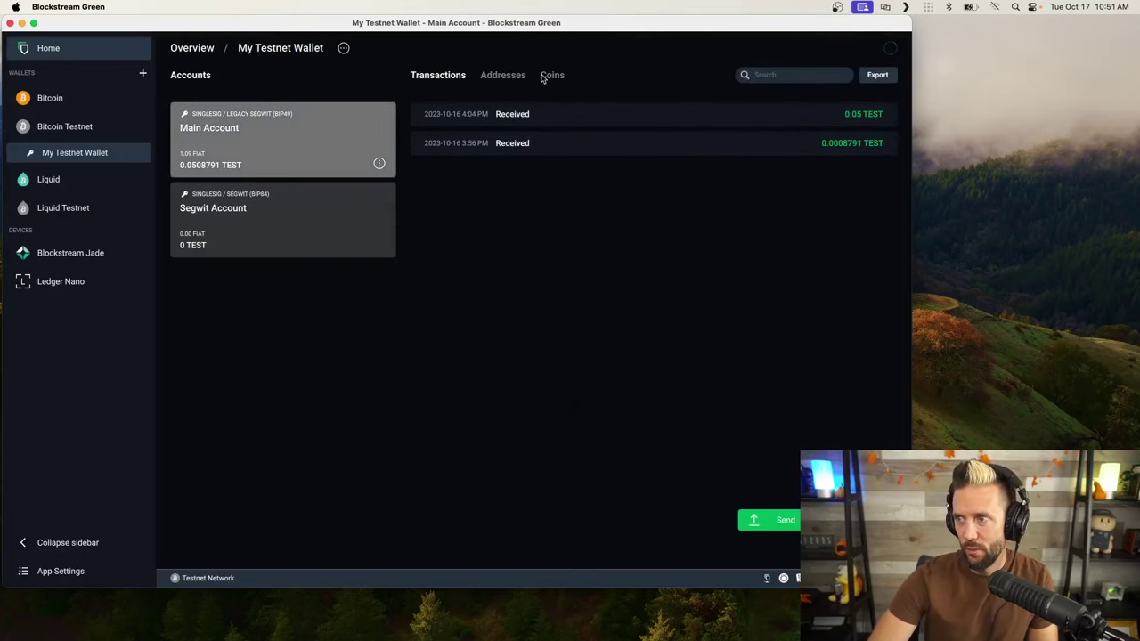
# Open My Testnet Liquid Wallet under Liquid Testnet and start entering its PIN
pyautogui.click(57, 212)
pyautogui.click(270, 86)
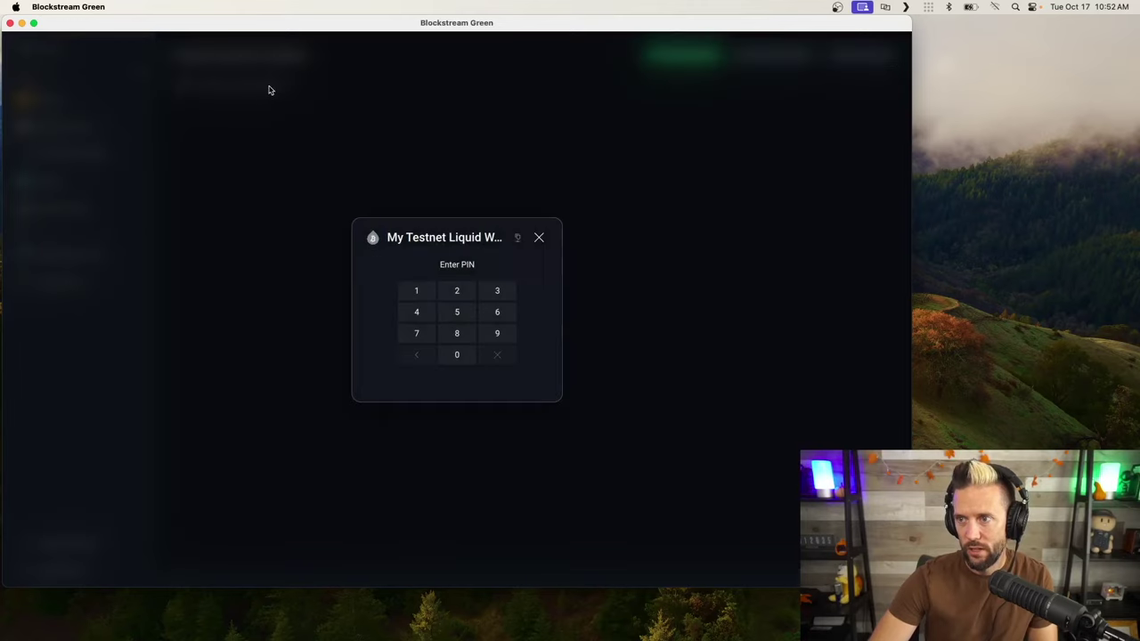
pyautogui.write('1')
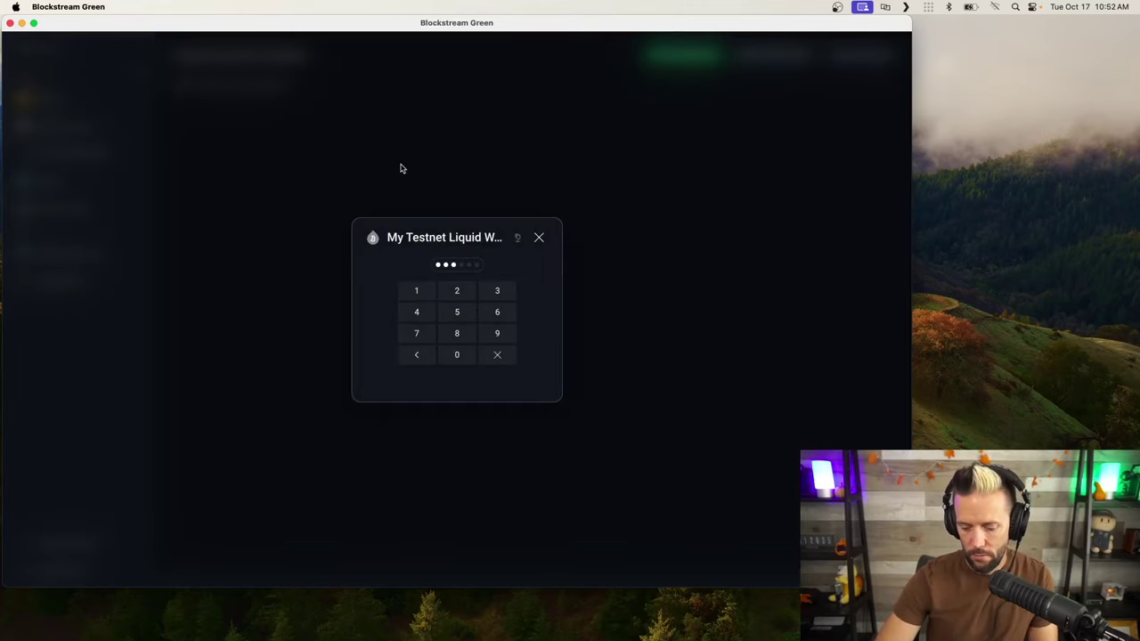
pyautogui.write('6')
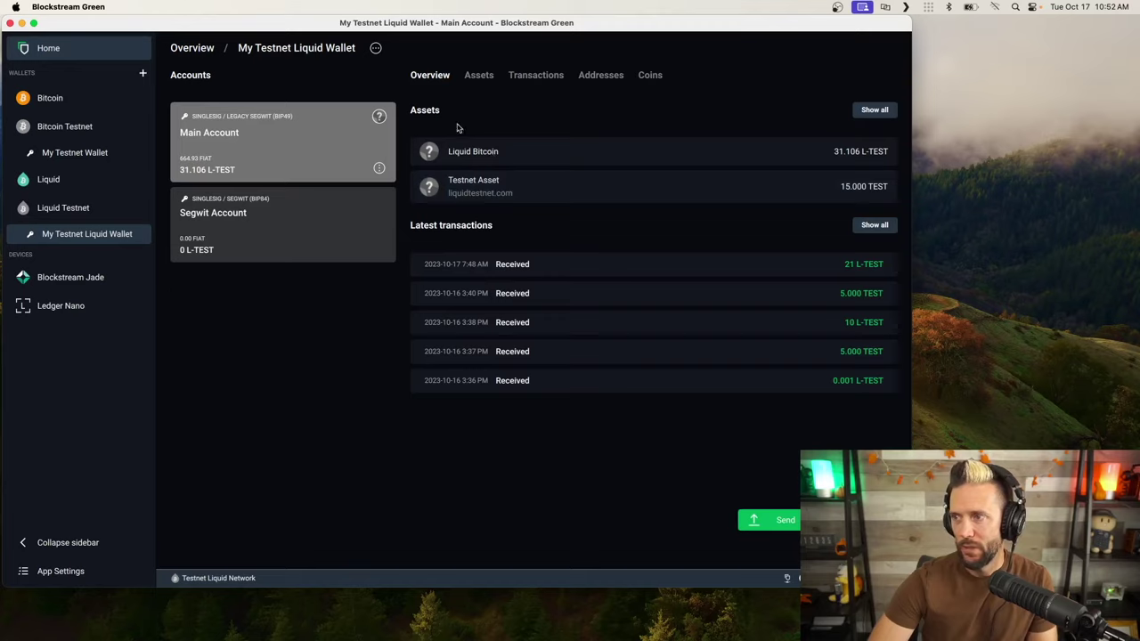
# Review the Liquid wallet's Assets list and Testnet Asset details, then return to Overview
pyautogui.click(476, 77)
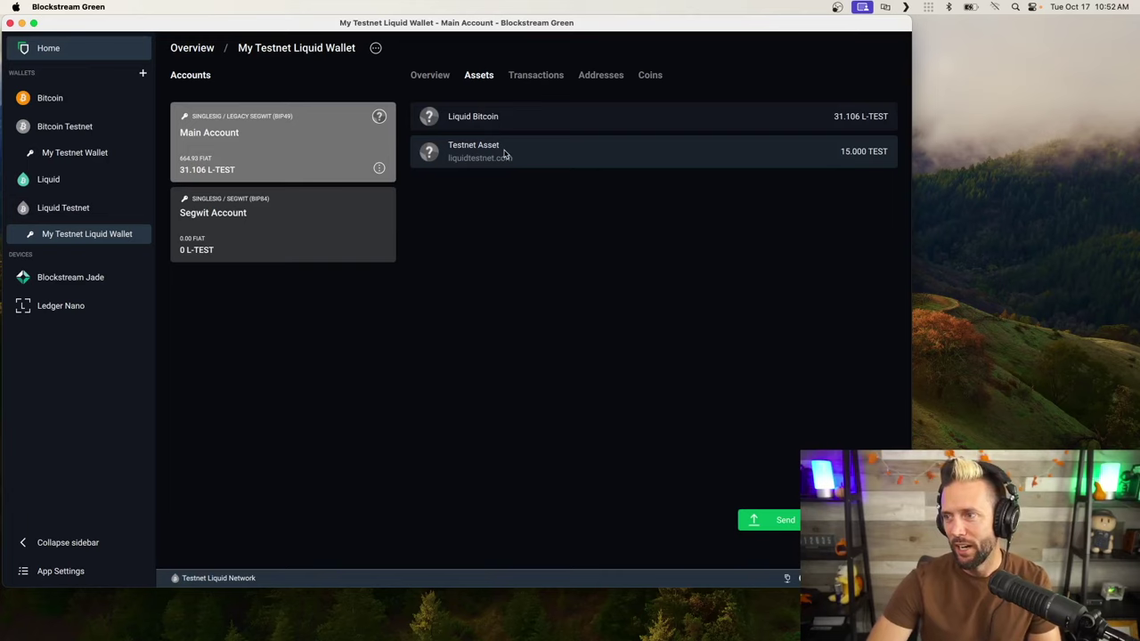
pyautogui.click(504, 154)
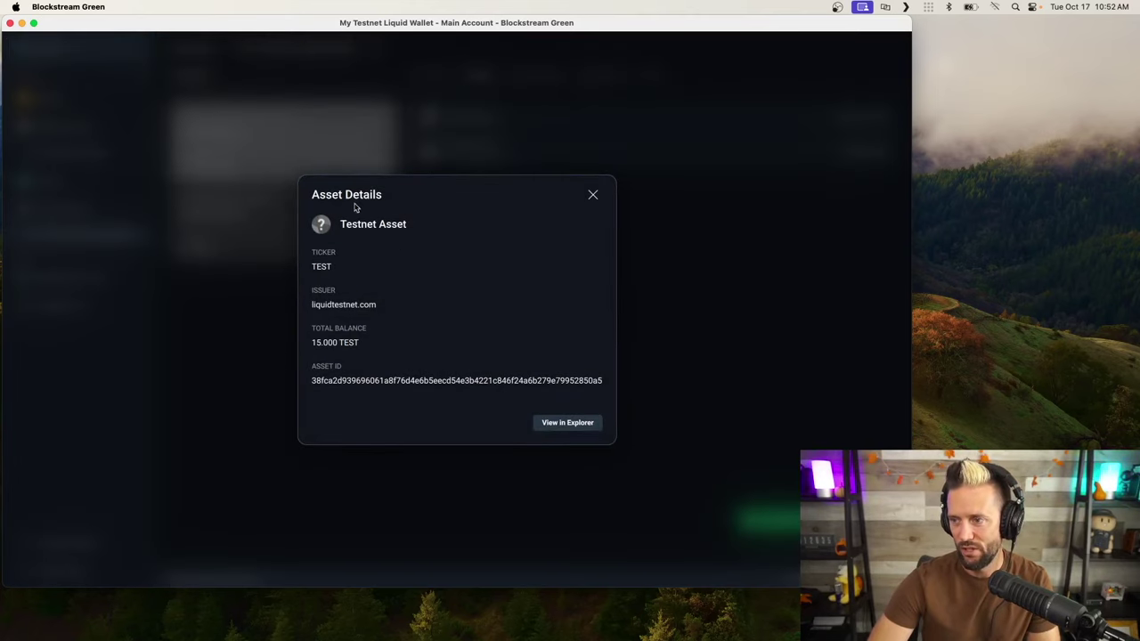
pyautogui.click(593, 196)
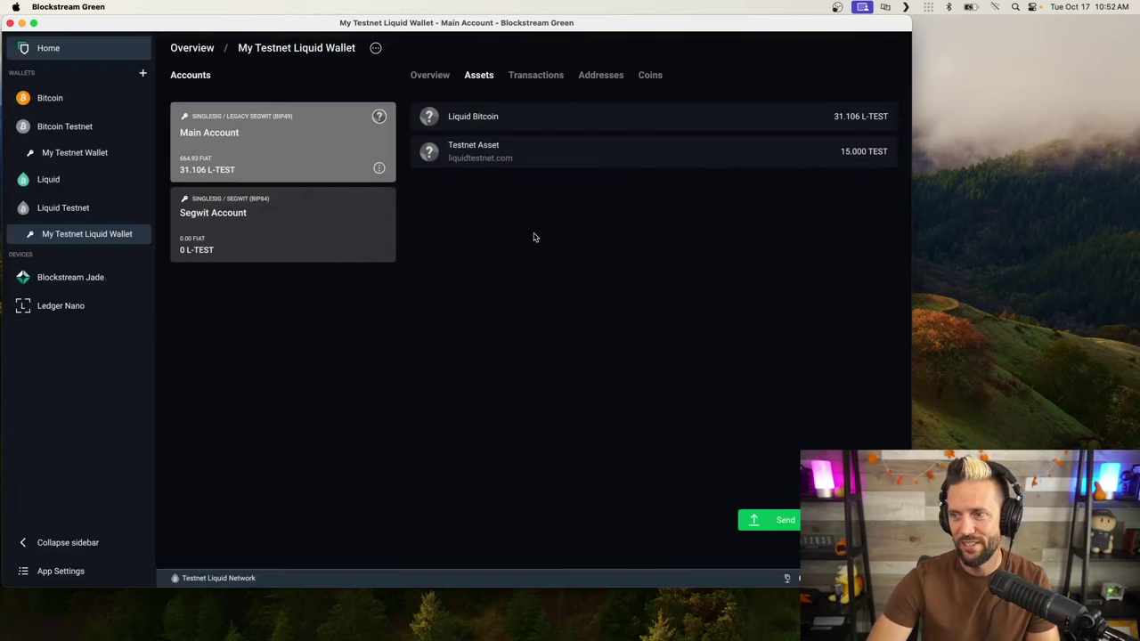
pyautogui.click(426, 79)
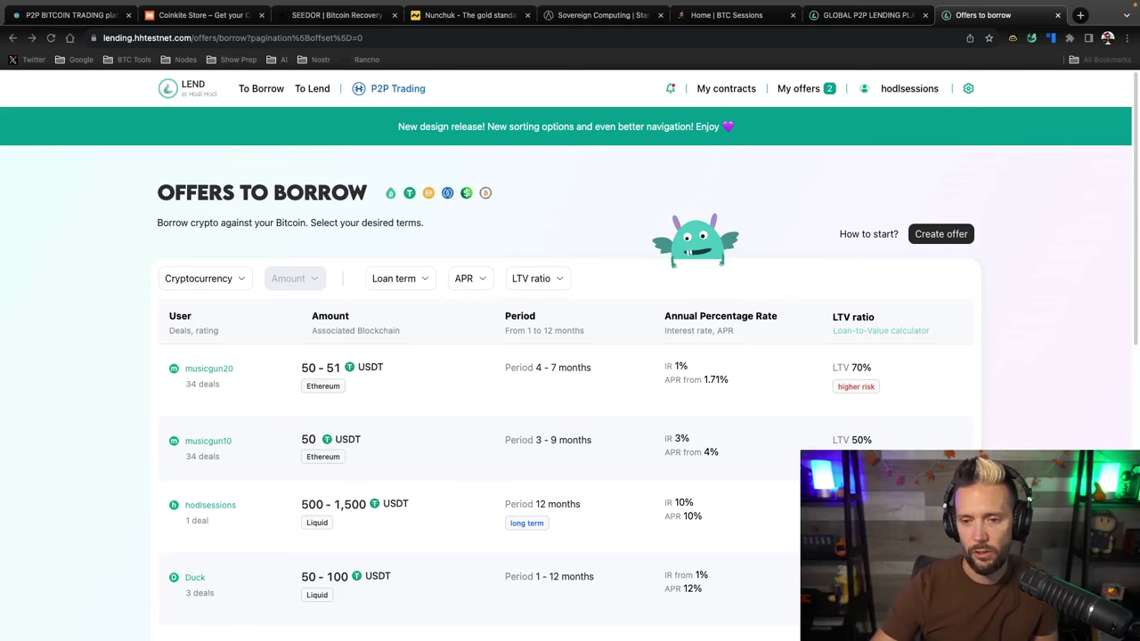
# Filter the borrow offers to USDT on the Liquid blockchain and close the dropdown
pyautogui.scroll(-2, 111, 440)
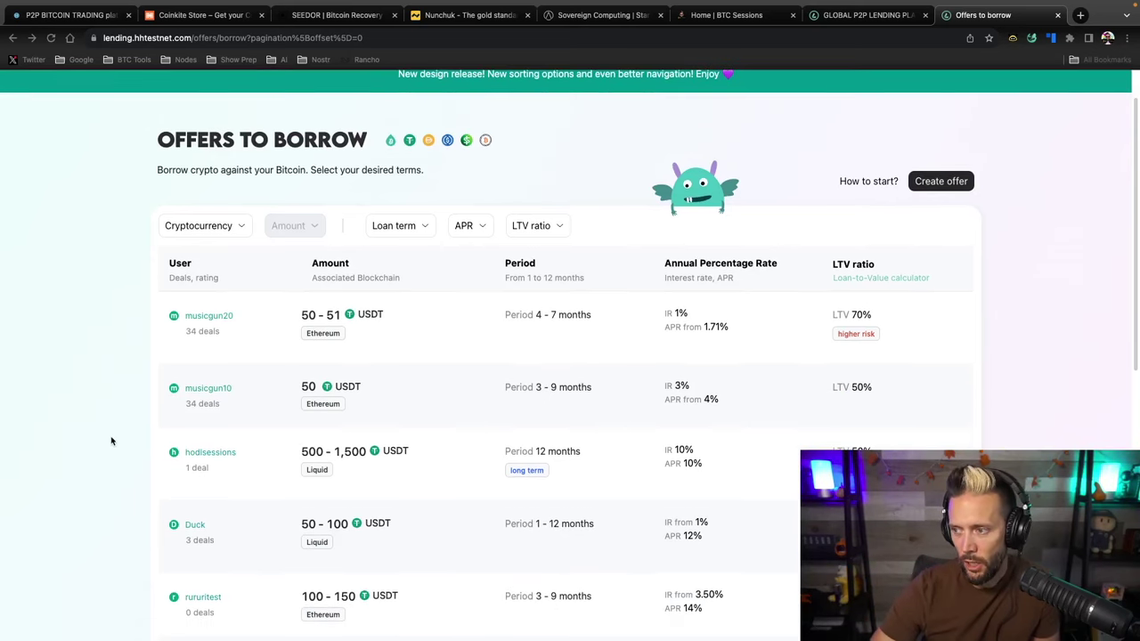
pyautogui.scroll(-1, 111, 441)
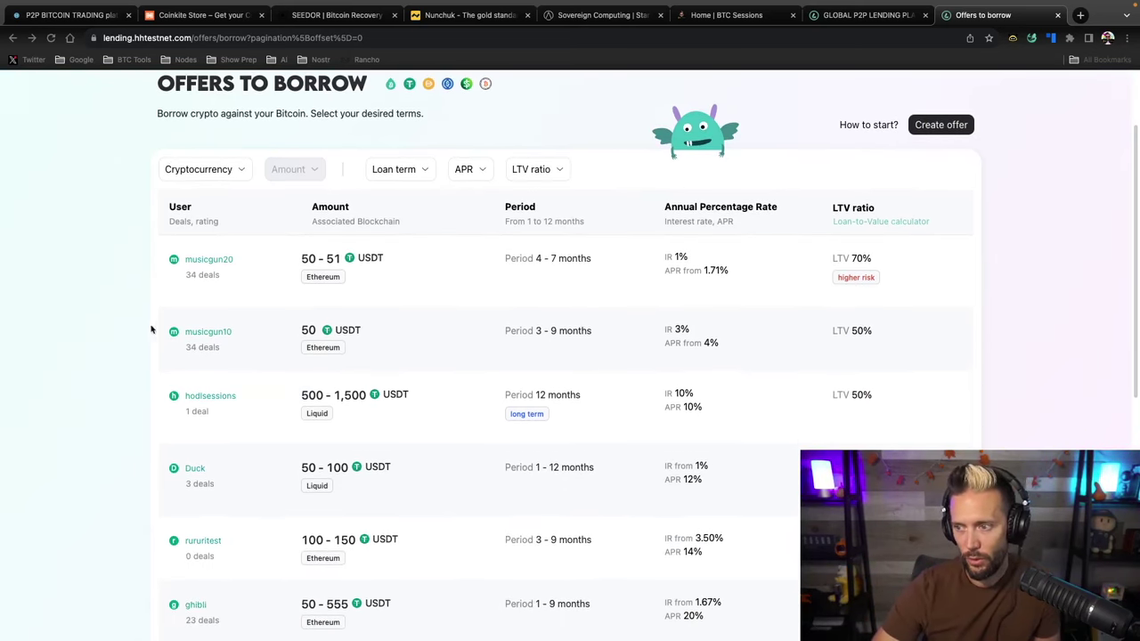
pyautogui.scroll(3, 84, 412)
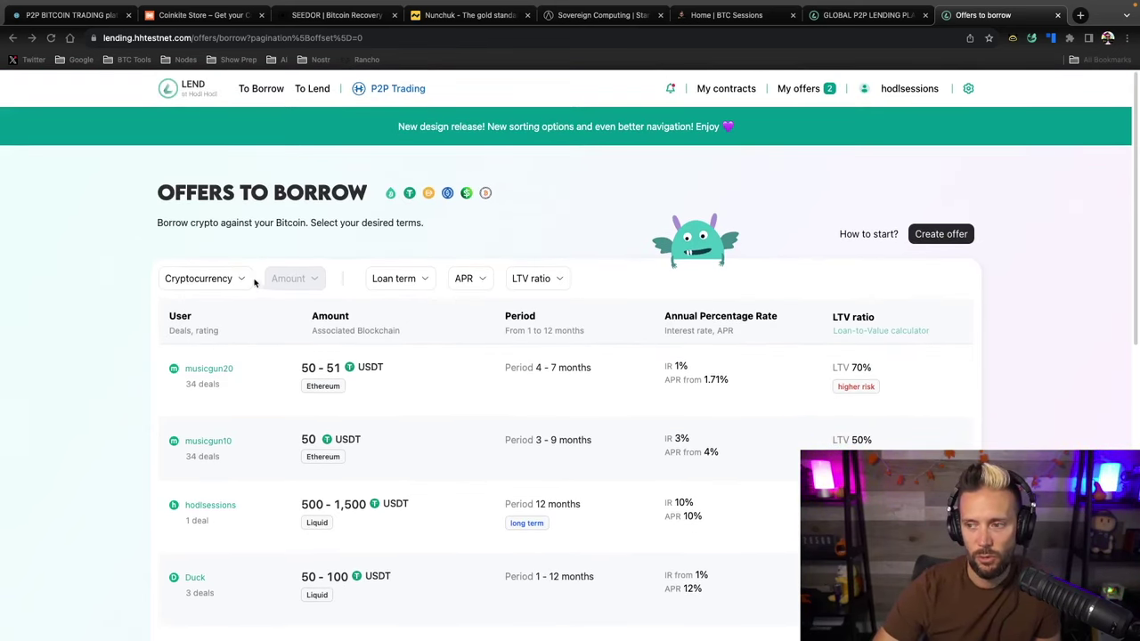
pyautogui.click(247, 281)
pyautogui.click(246, 279)
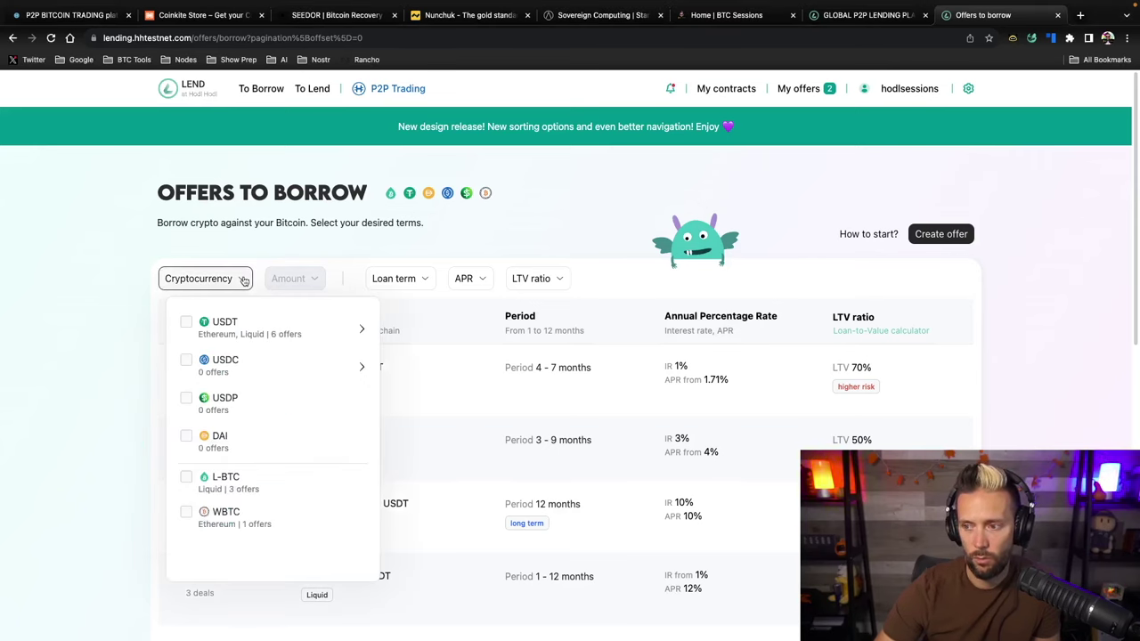
pyautogui.click(363, 328)
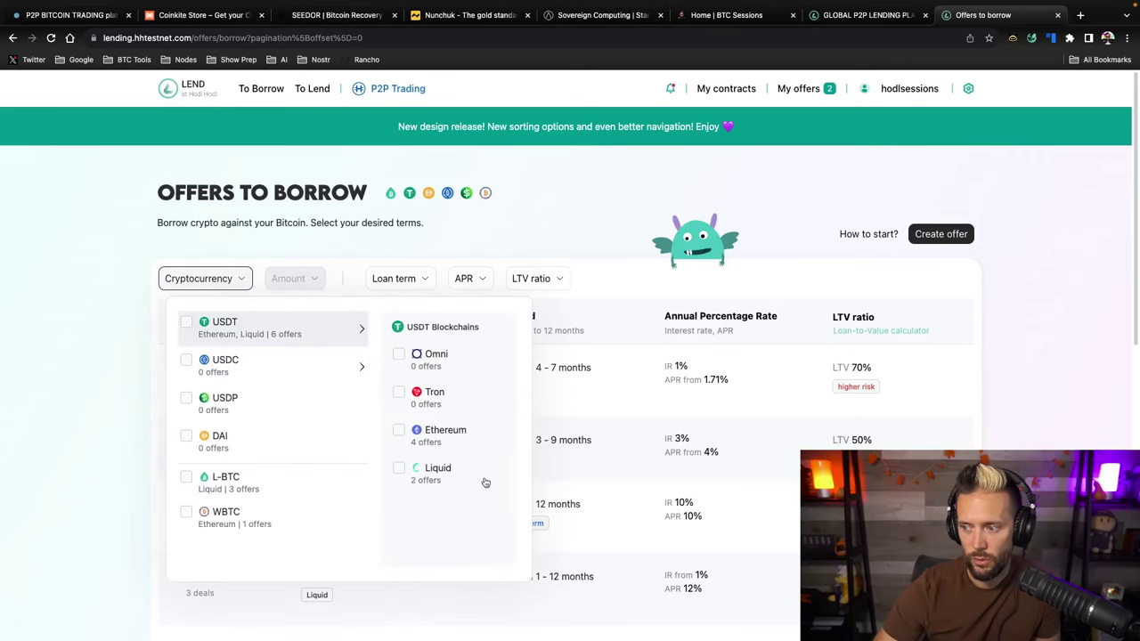
pyautogui.click(396, 470)
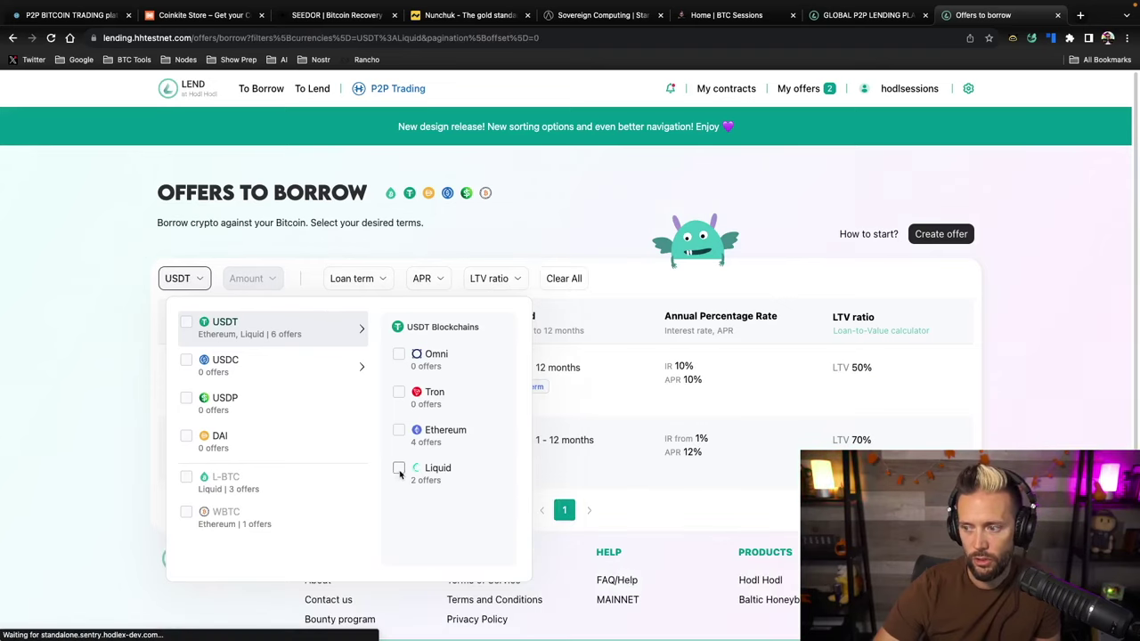
pyautogui.click(79, 319)
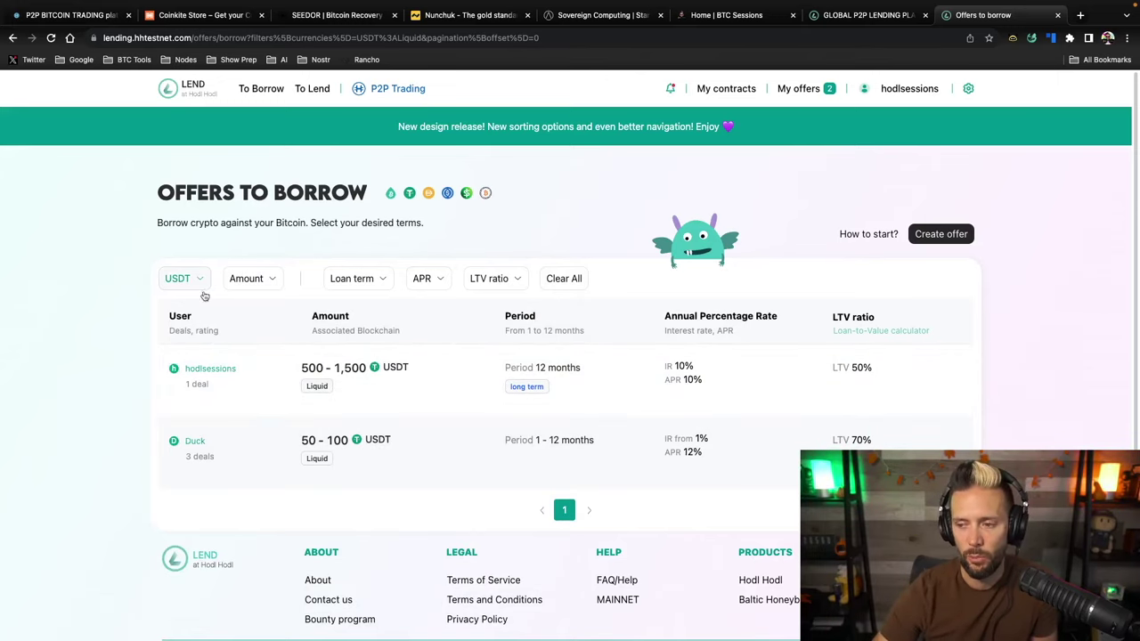
pyautogui.scroll(-1, 92, 388)
# Scroll through the two Liquid USDT borrow offers and back to the list's top
pyautogui.scroll(-1, 91, 387)
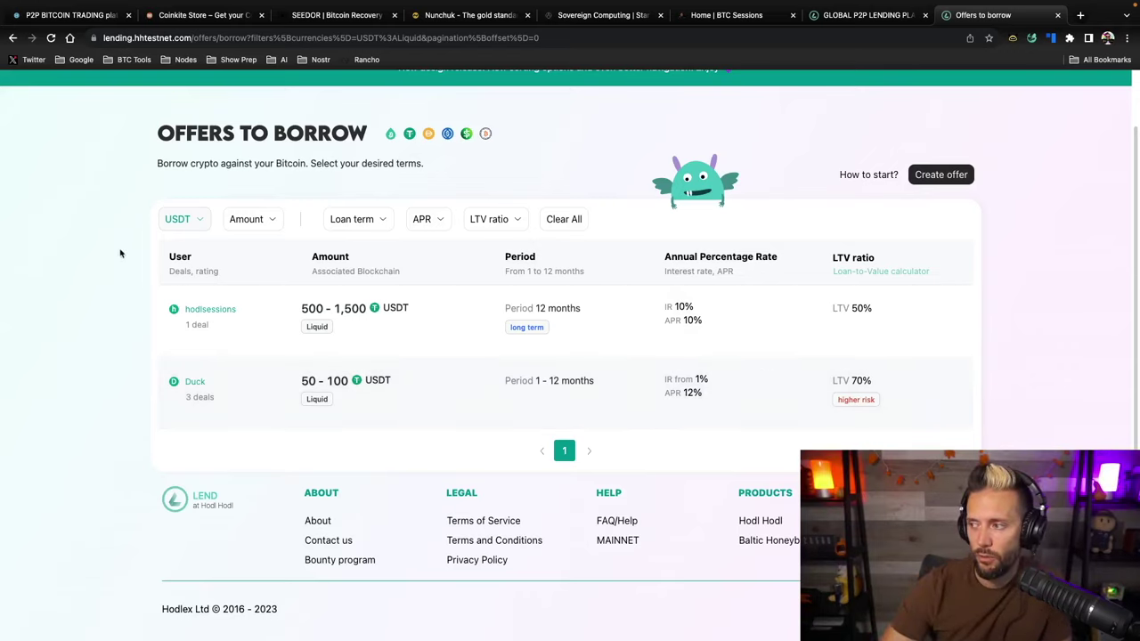
pyautogui.scroll(-1, 980, 363)
pyautogui.scroll(1, 981, 364)
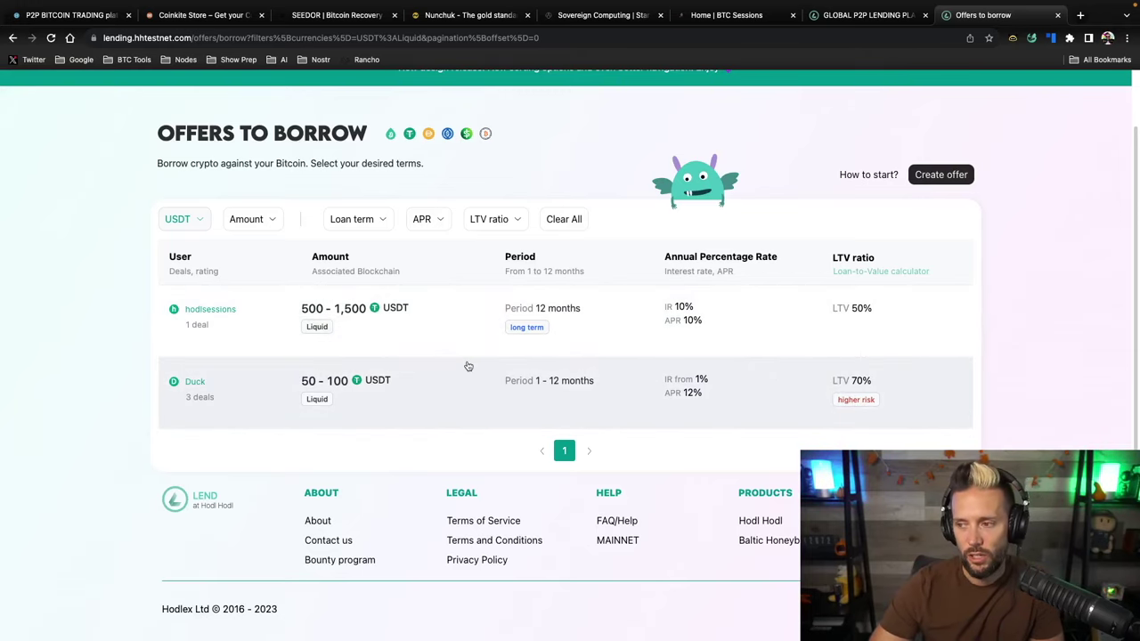
pyautogui.scroll(2, 466, 363)
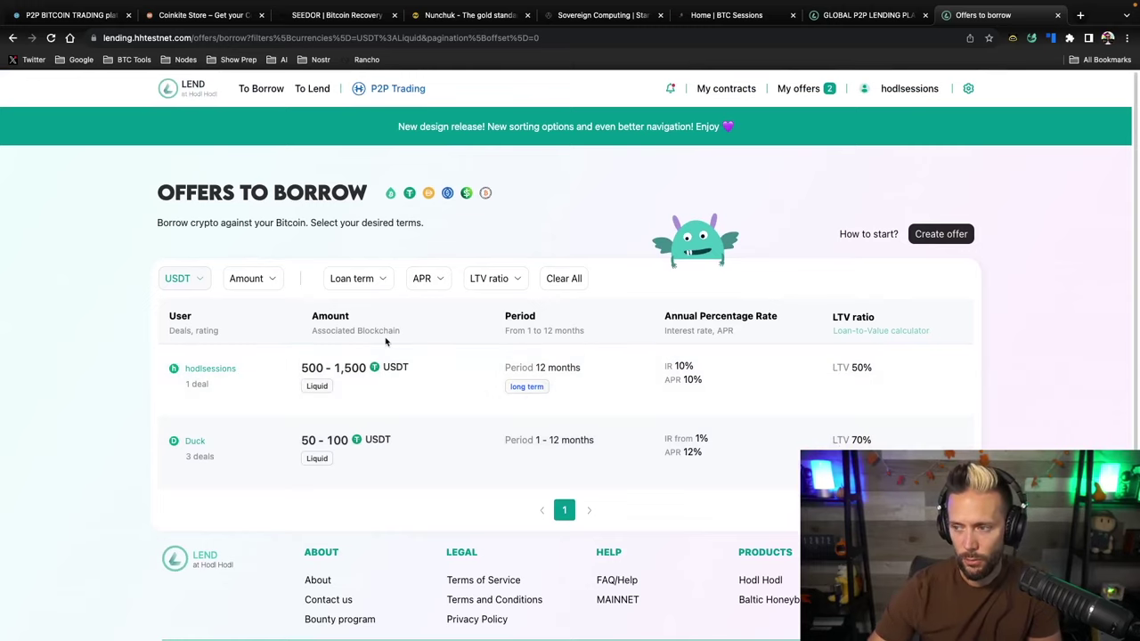
# Look over the Loan term, APR and LTV ratio filters unchanged, then clear all offer filters
pyautogui.click(368, 280)
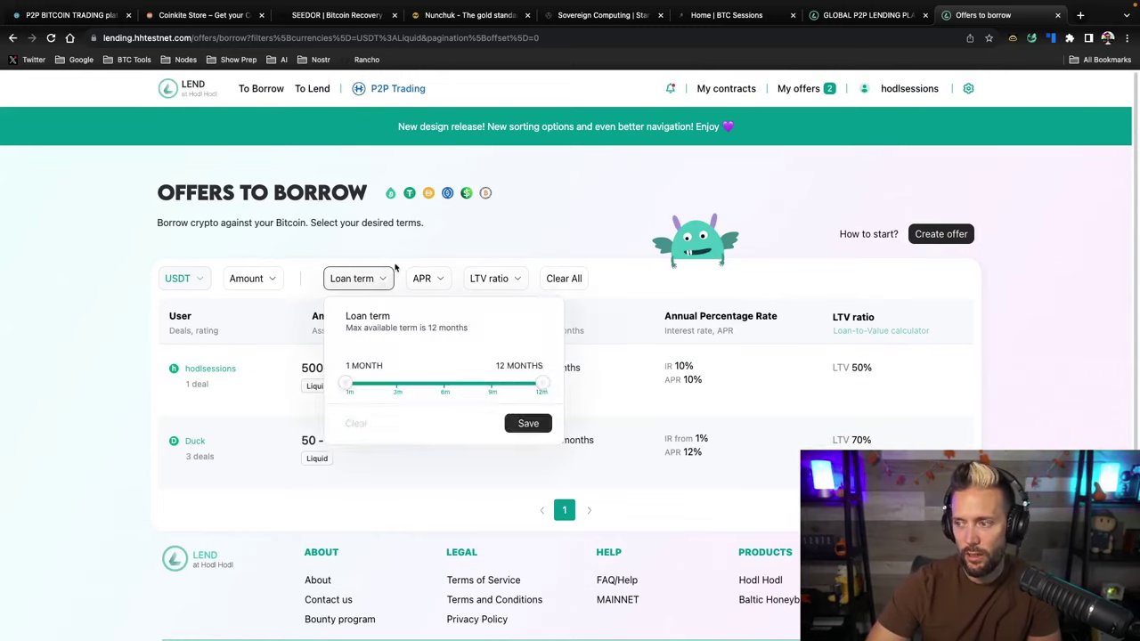
pyautogui.click(414, 245)
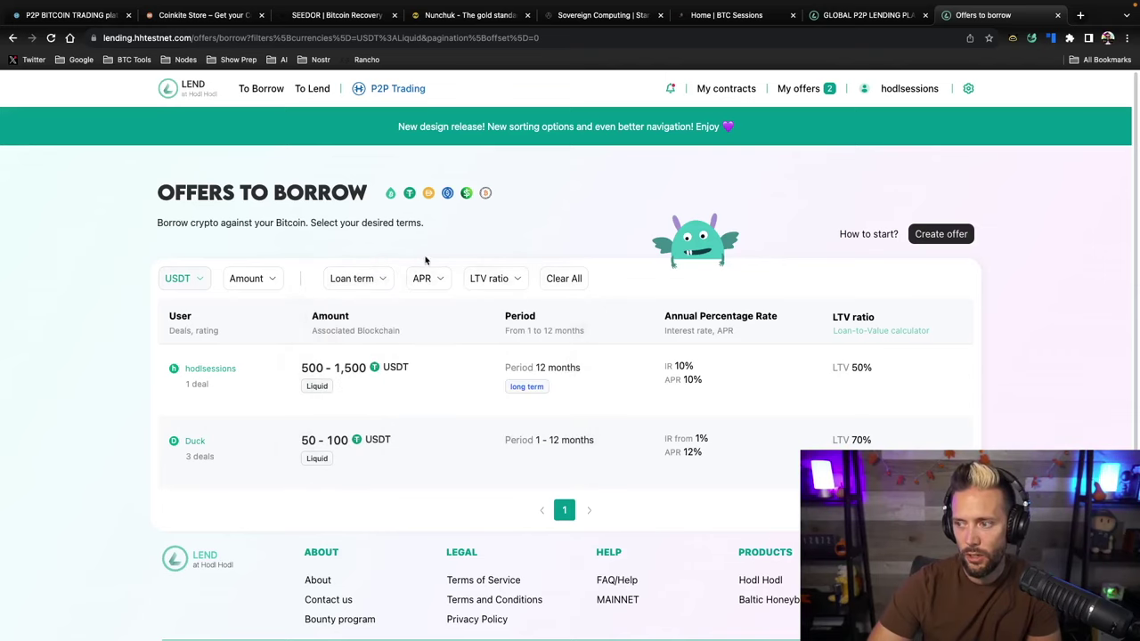
pyautogui.click(436, 278)
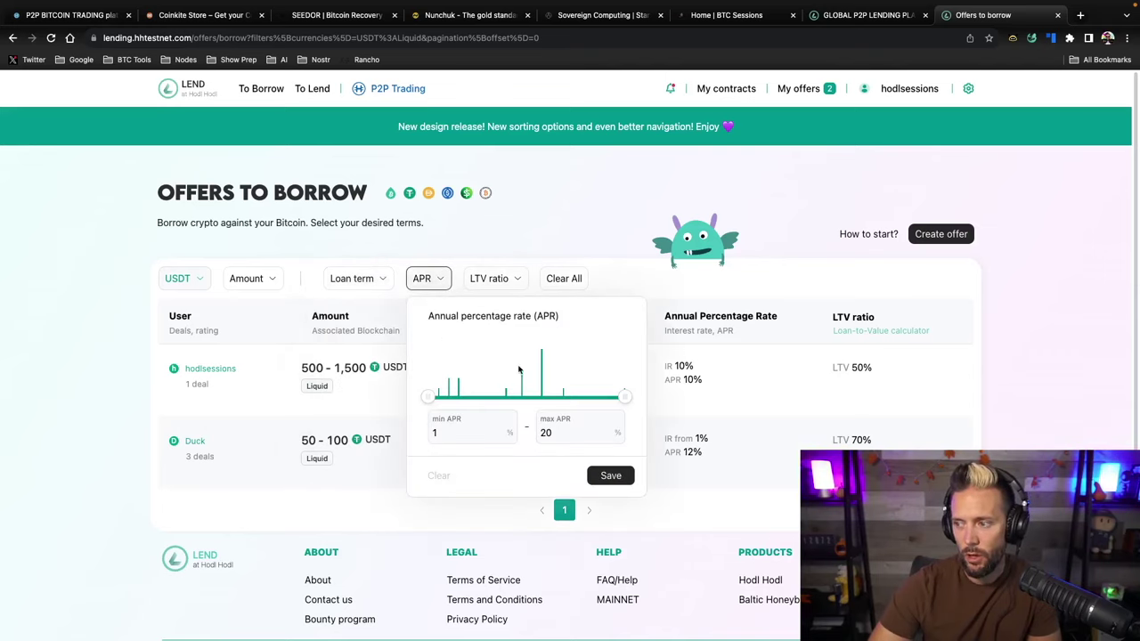
pyautogui.click(464, 243)
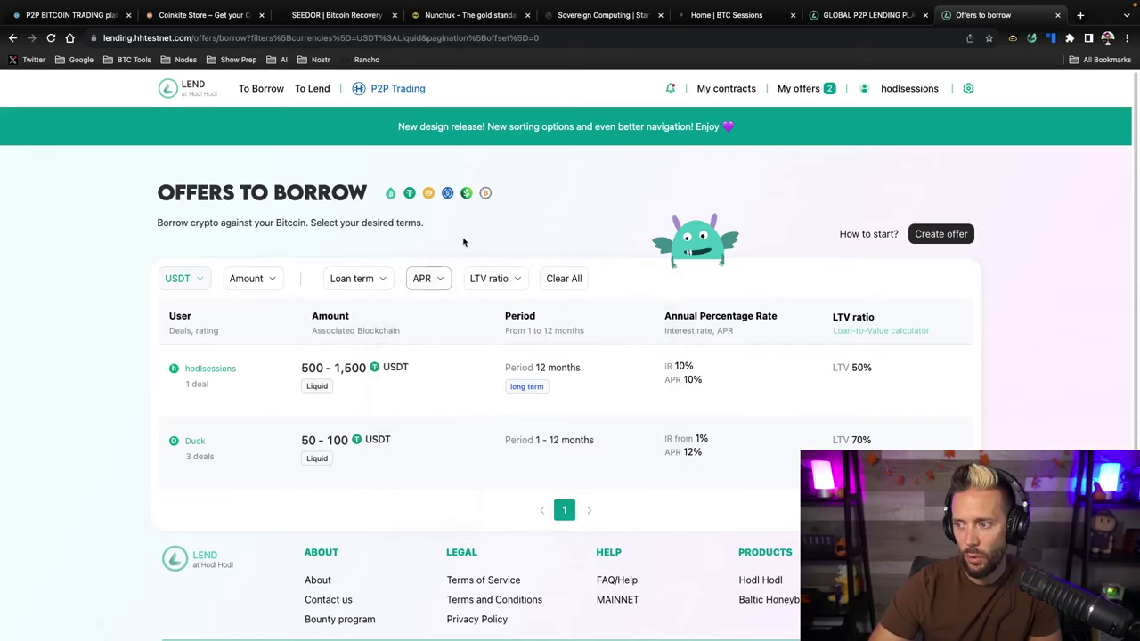
pyautogui.click(524, 283)
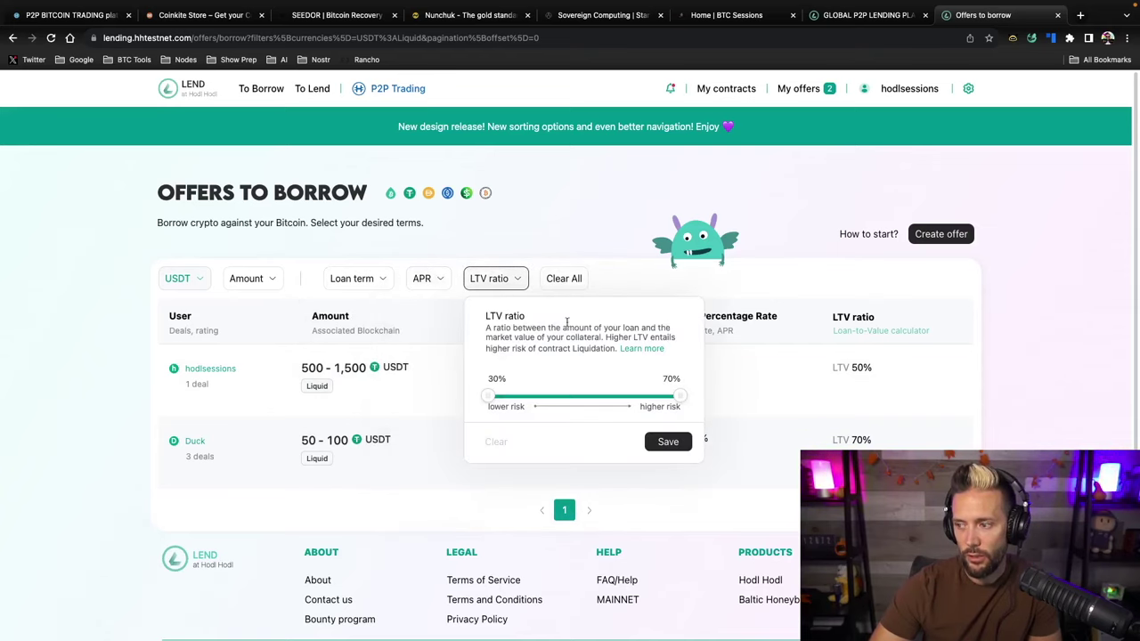
pyautogui.click(553, 252)
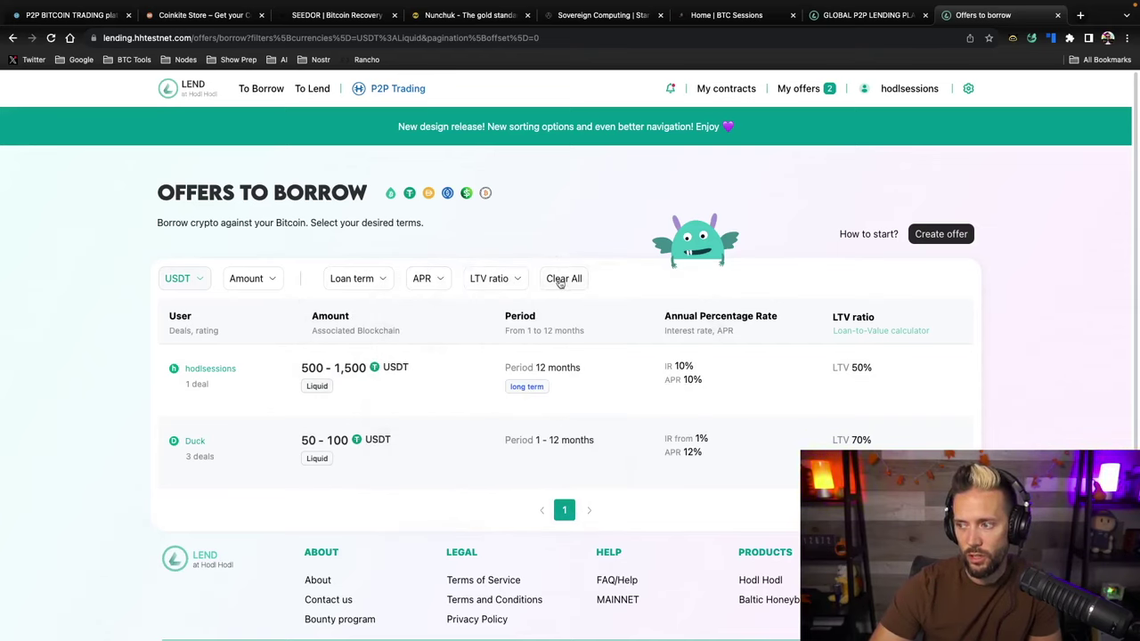
pyautogui.click(561, 281)
pyautogui.scroll(-5, 422, 436)
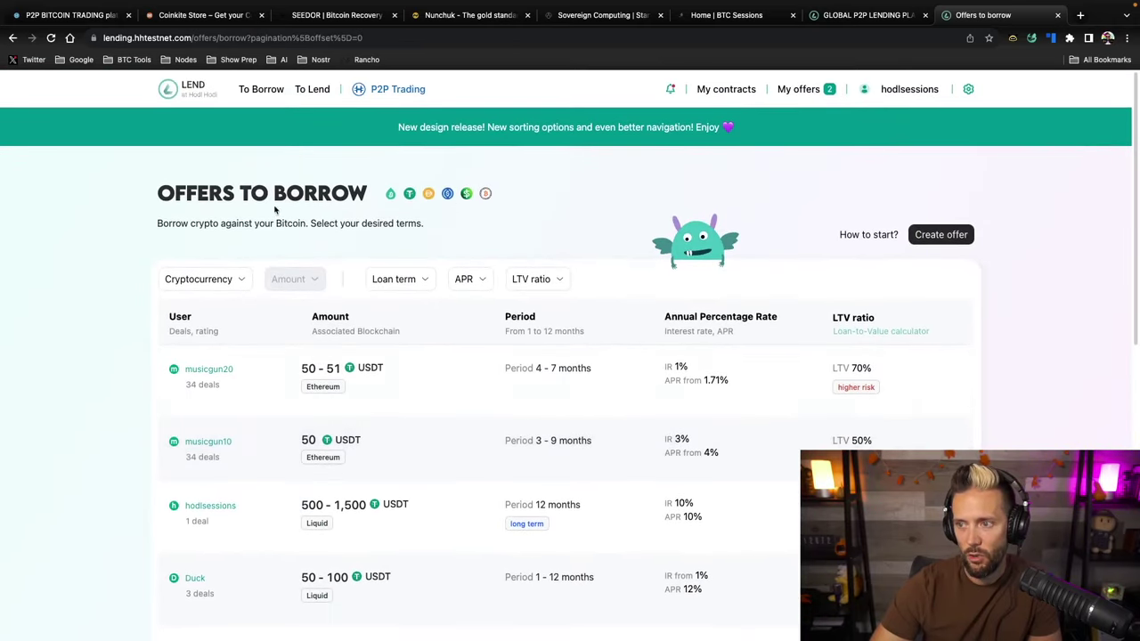
# Browse the To Lend offers list, then return to the LEND home page
pyautogui.click(170, 92)
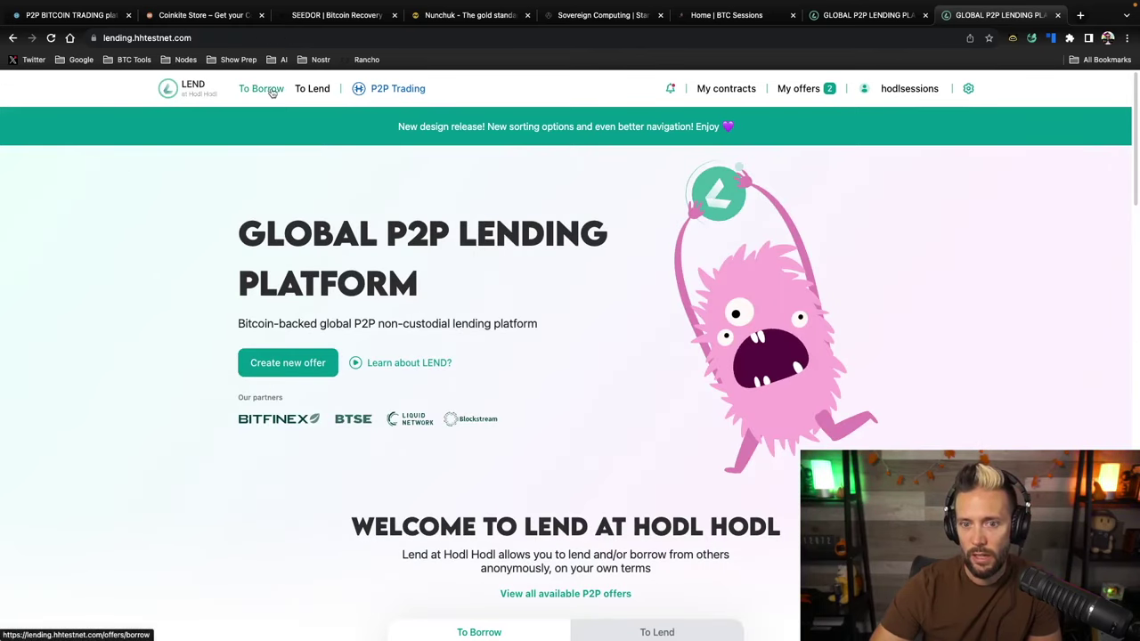
pyautogui.click(310, 93)
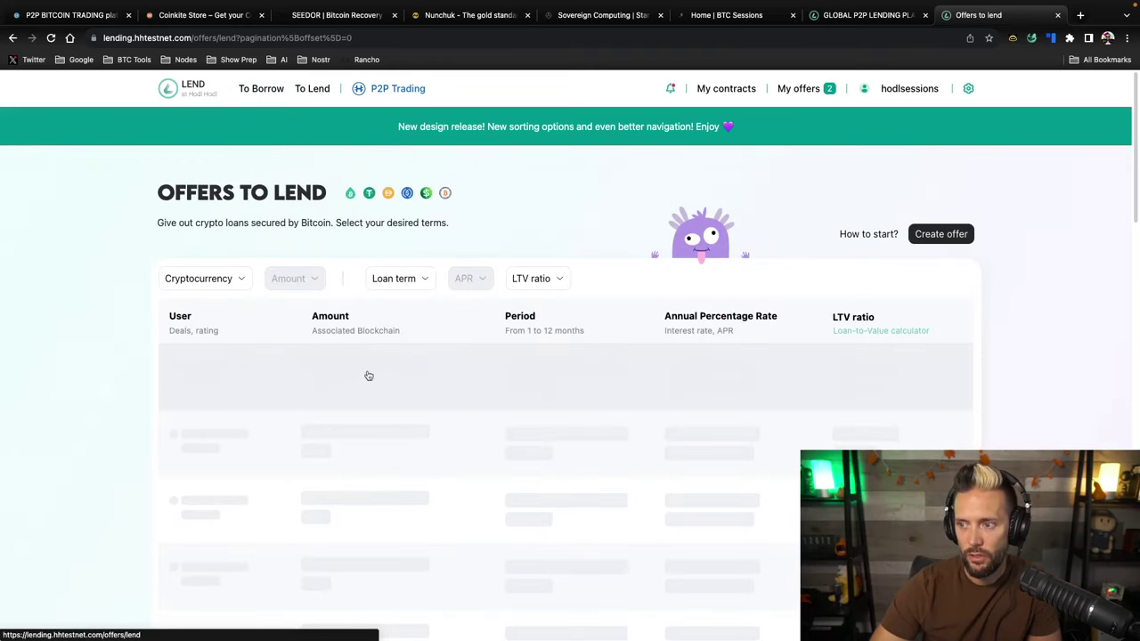
pyautogui.scroll(-5, 359, 386)
pyautogui.scroll(5, 359, 386)
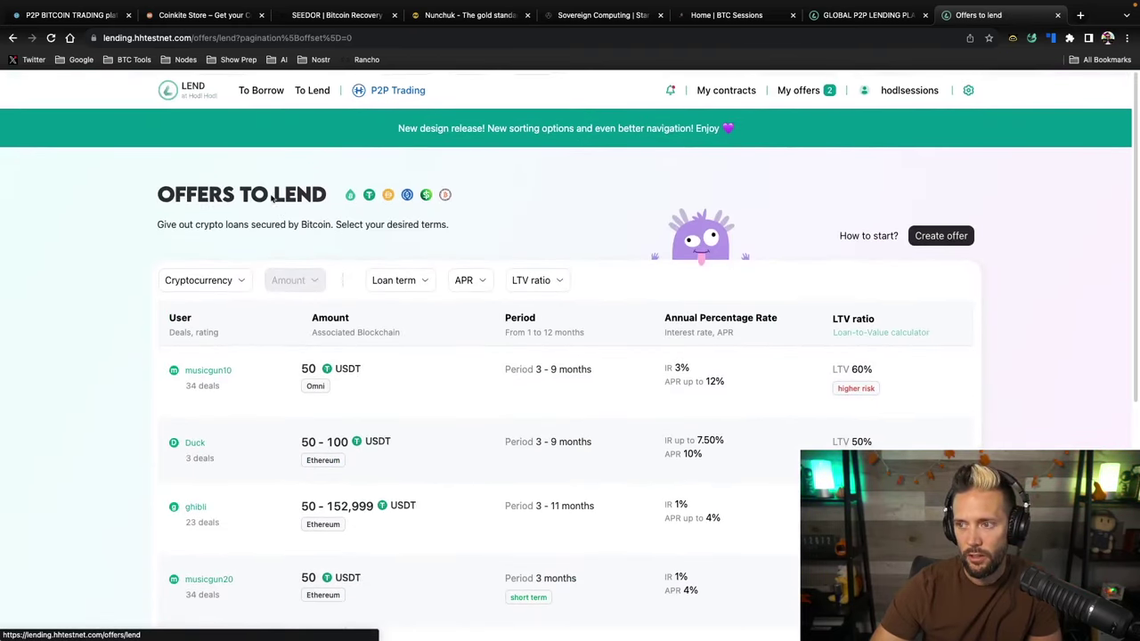
pyautogui.click(169, 90)
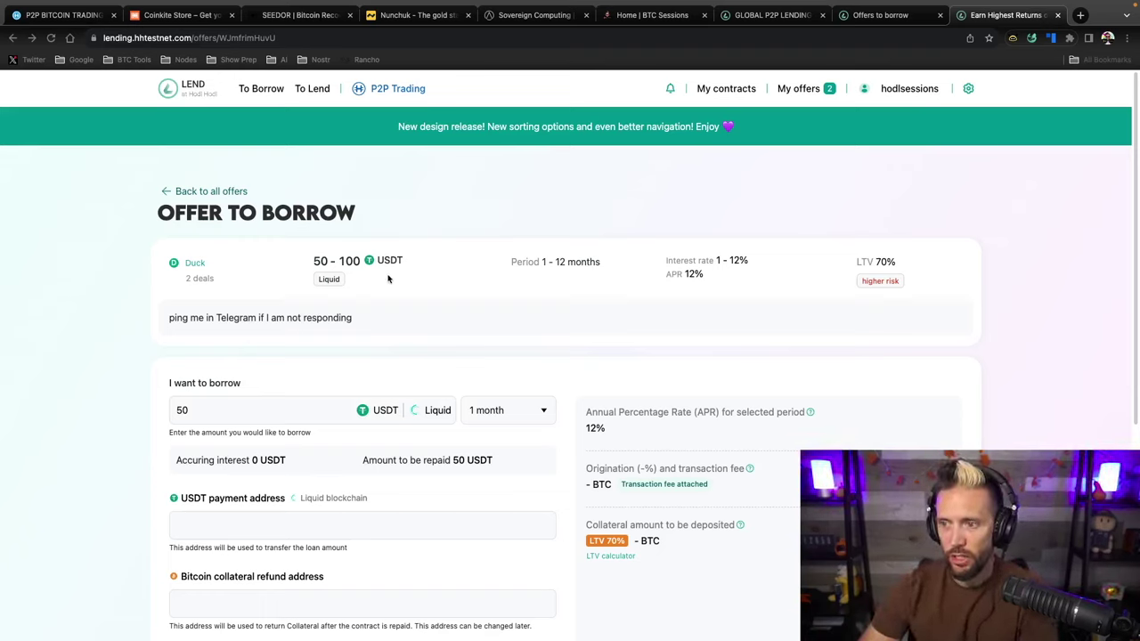
pyautogui.scroll(-1, 415, 292)
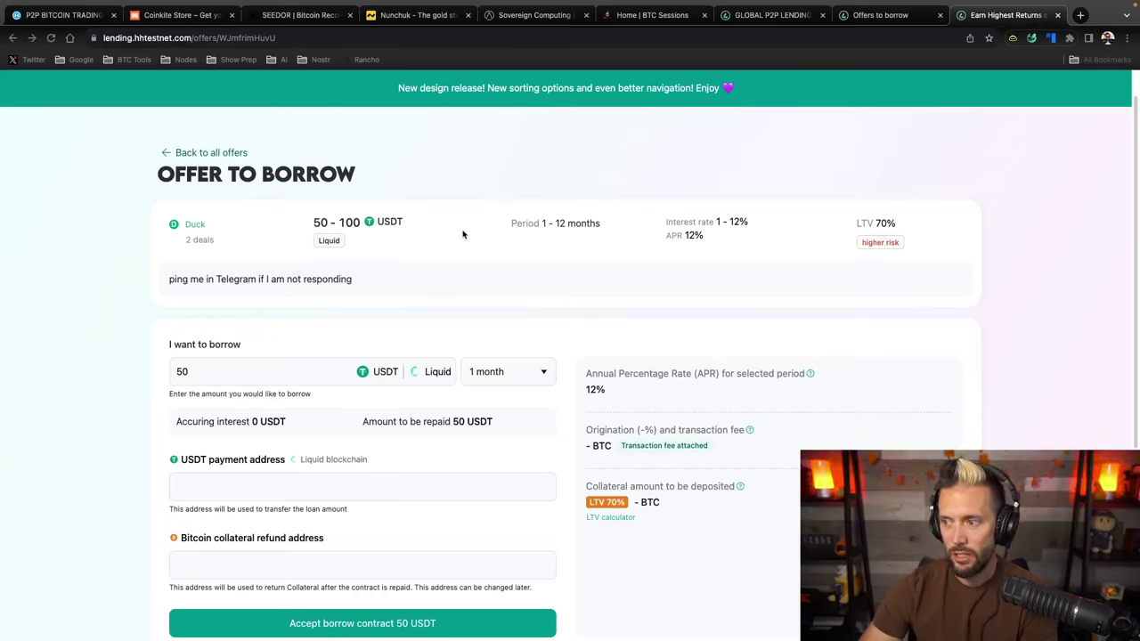
pyautogui.click(326, 256)
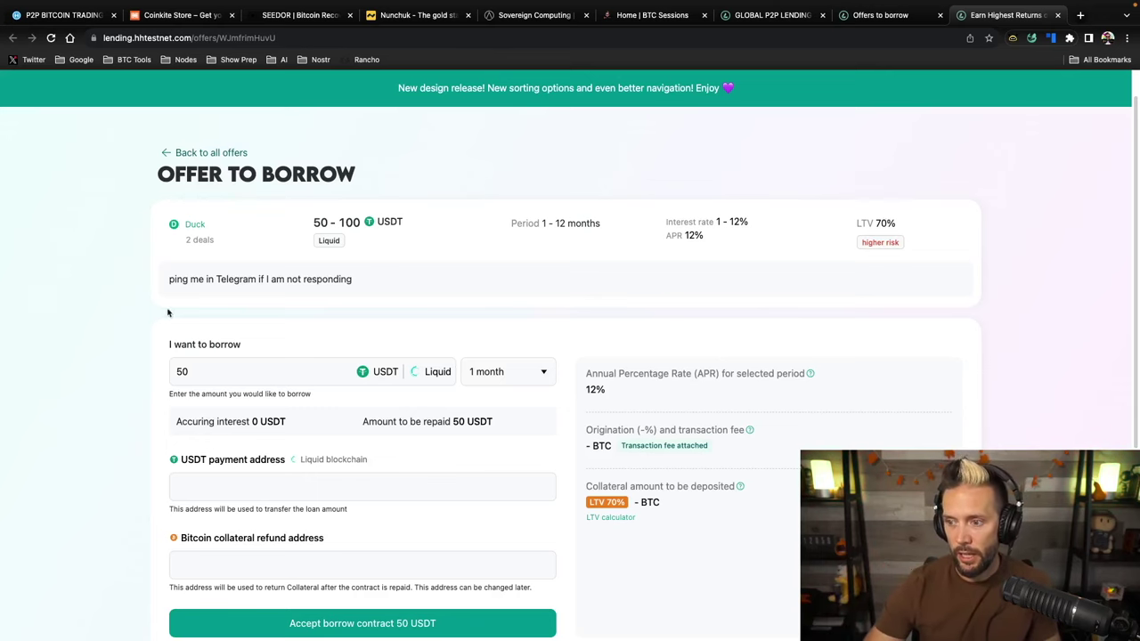
pyautogui.scroll(-1, 222, 323)
# Change the requested amount from 50 to 100 USDT, keeping the 1-month loan period
pyautogui.moveTo(195, 324); pyautogui.dragTo(127, 330)
pyautogui.write('100')
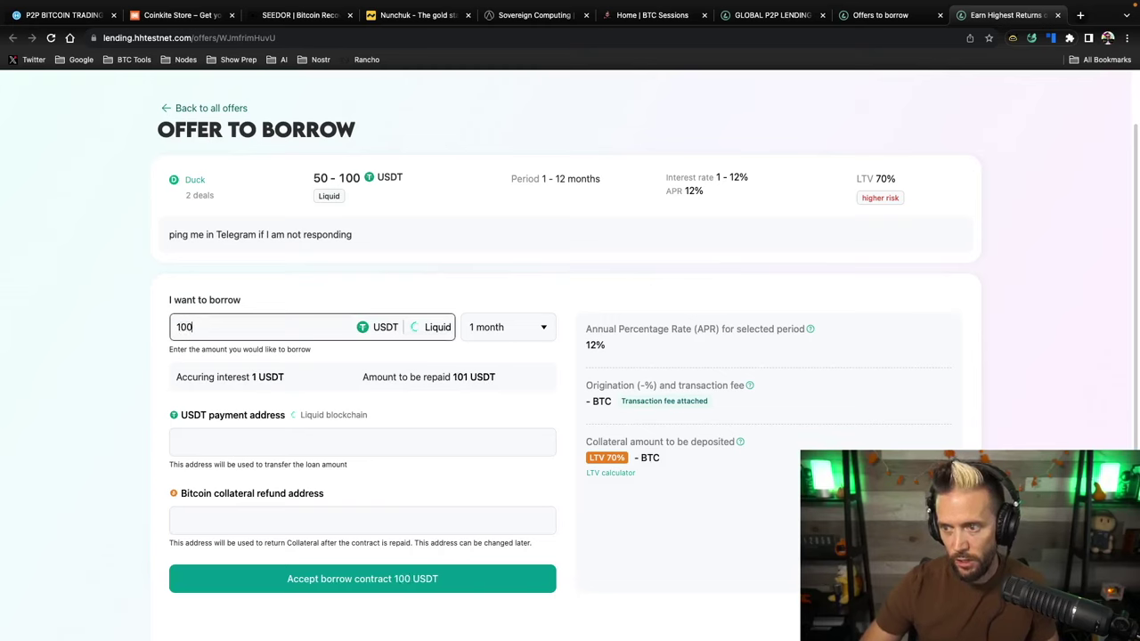
pyautogui.click(536, 328)
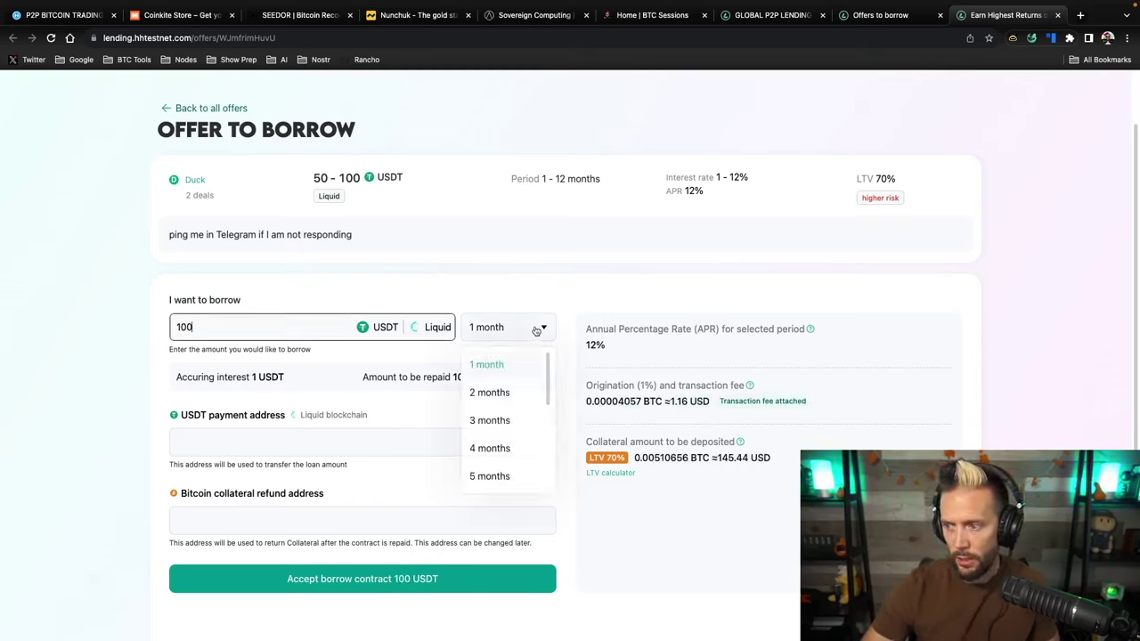
pyautogui.click(491, 366)
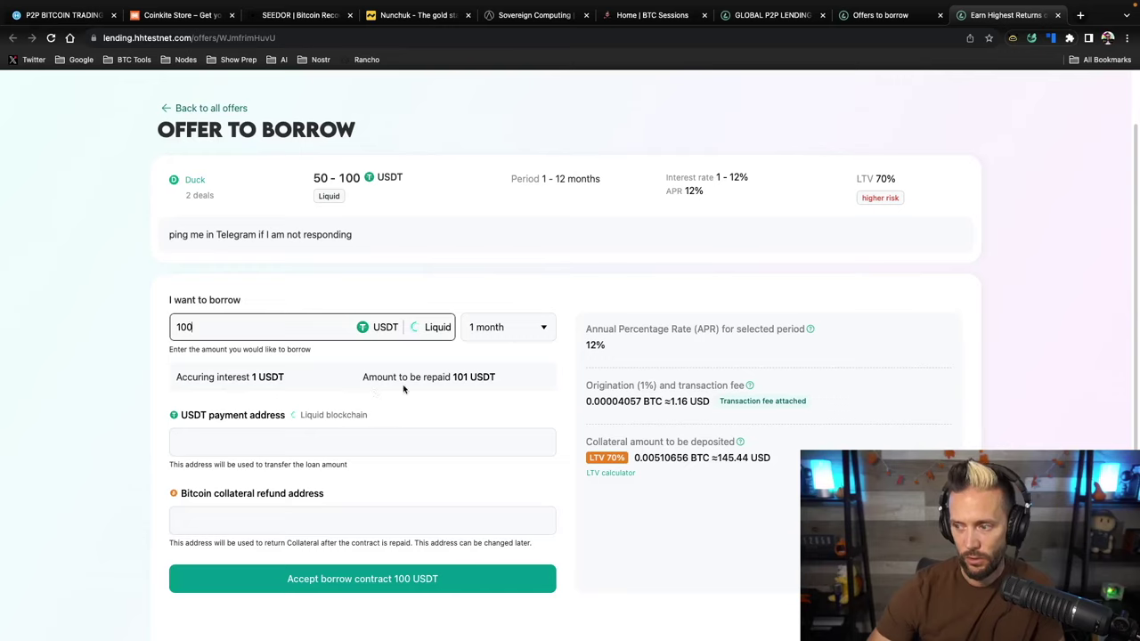
# Check the 101 USDT repayment amount and switch to Blockstream Green
pyautogui.moveTo(361, 378); pyautogui.dragTo(499, 376)
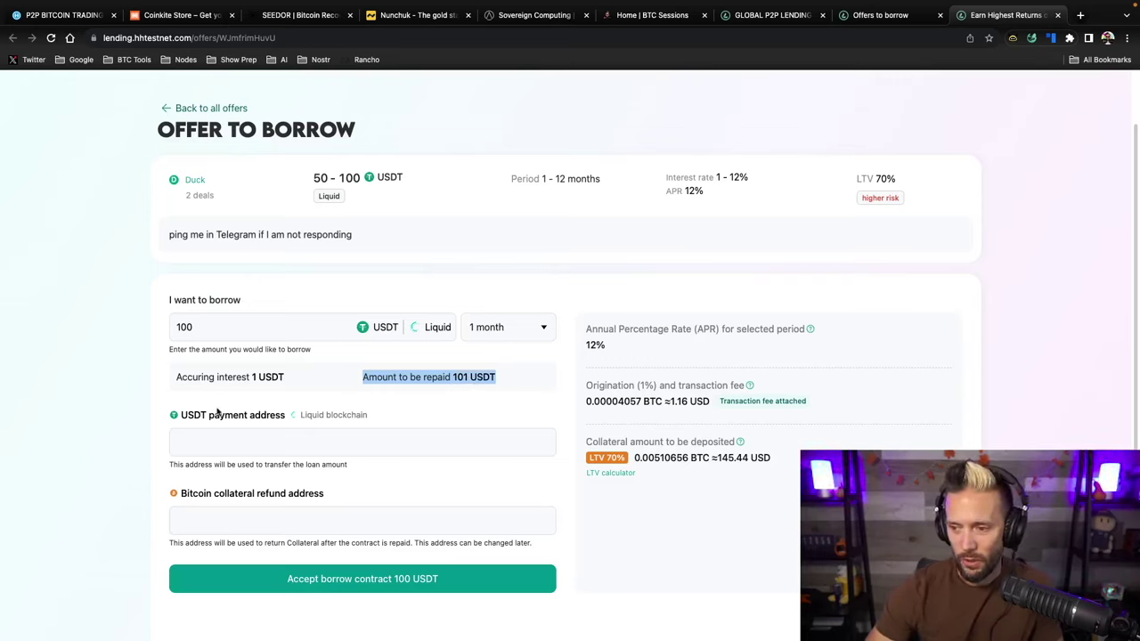
pyautogui.click(385, 397)
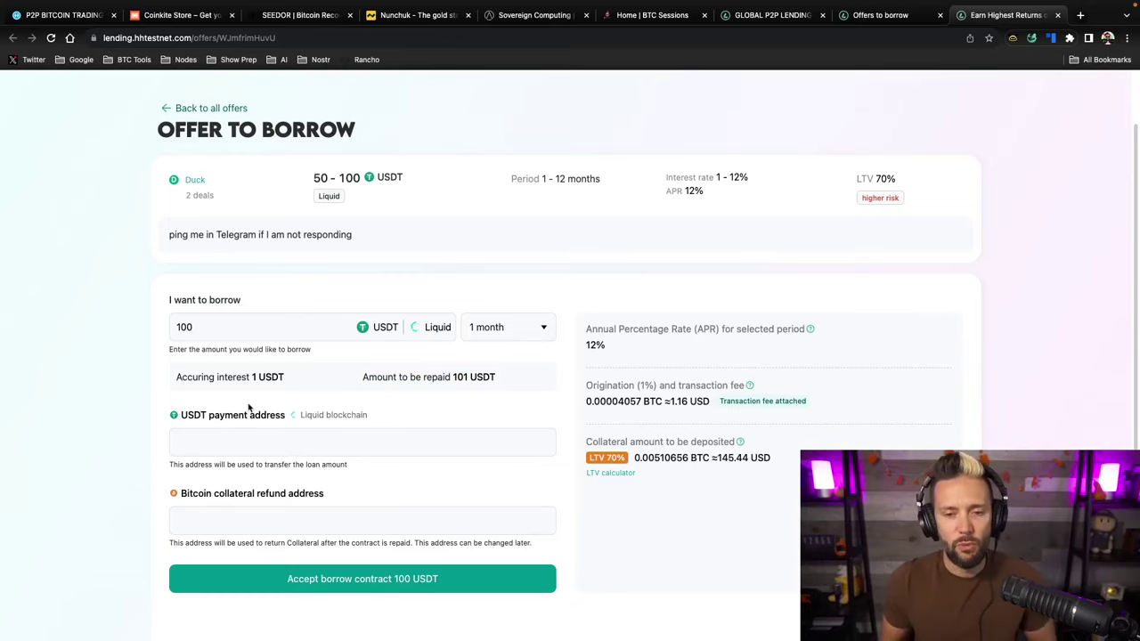
pyautogui.hotkey('ctrl', 'Right')
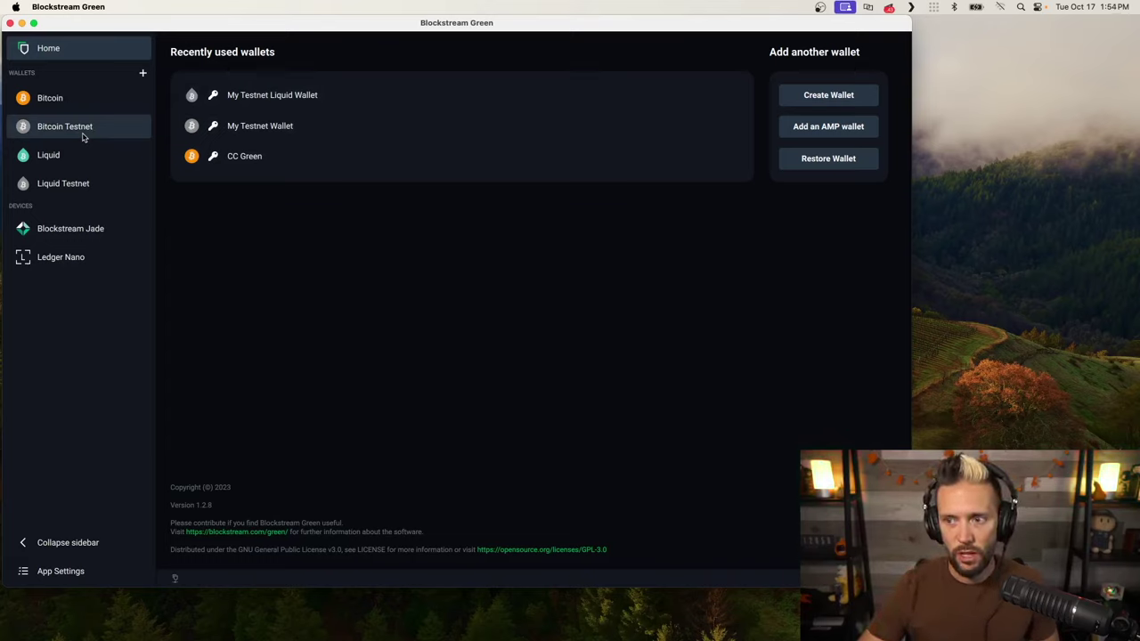
# Unlock My Testnet Liquid Wallet with its PIN and copy its receive address
pyautogui.click(61, 181)
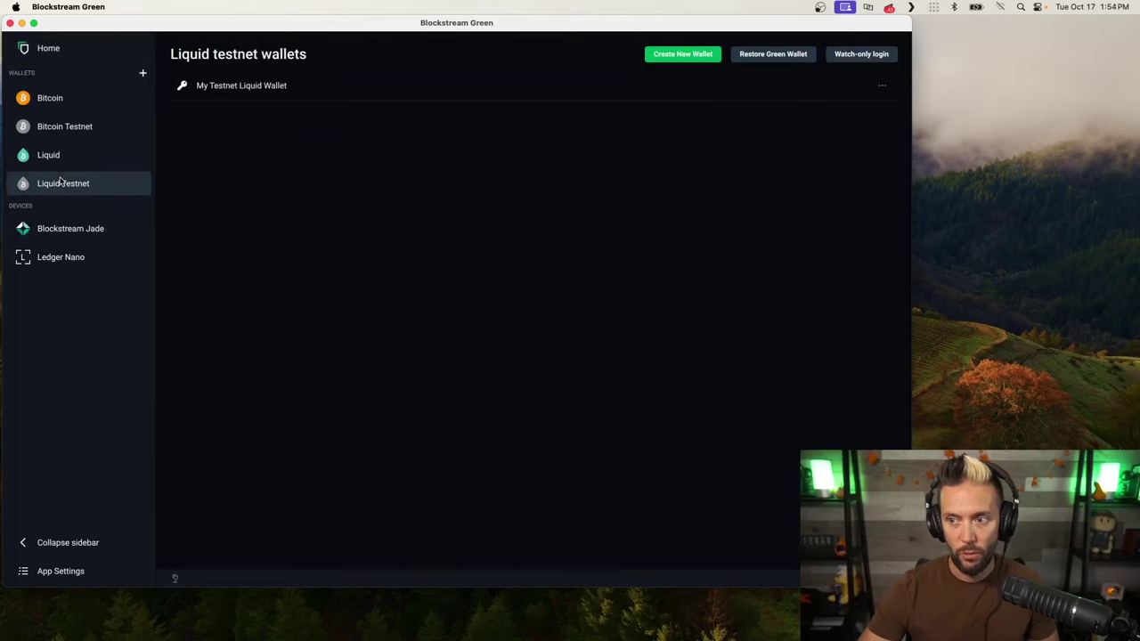
pyautogui.click(332, 86)
pyautogui.write('11')
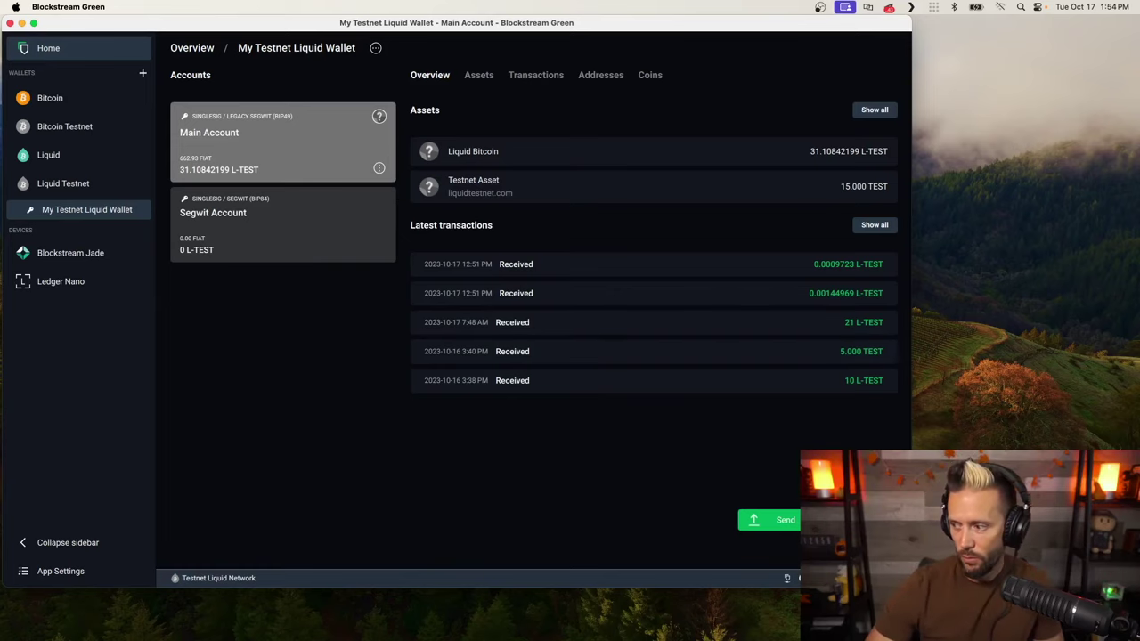
pyautogui.click(855, 520)
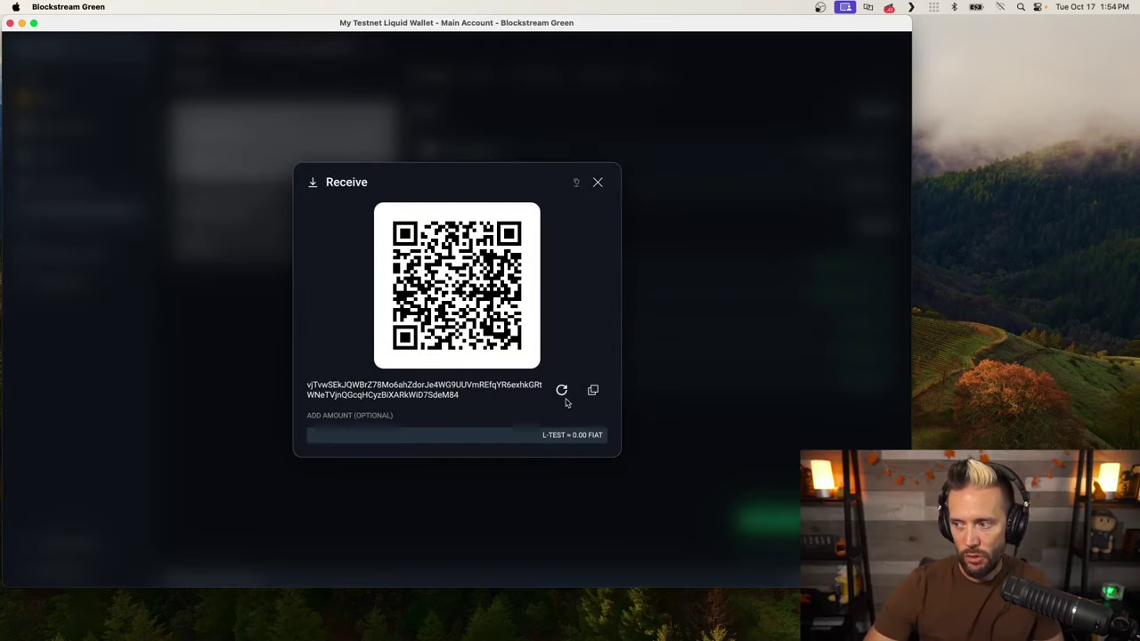
pyautogui.click(599, 390)
pyautogui.press('super+Tab')
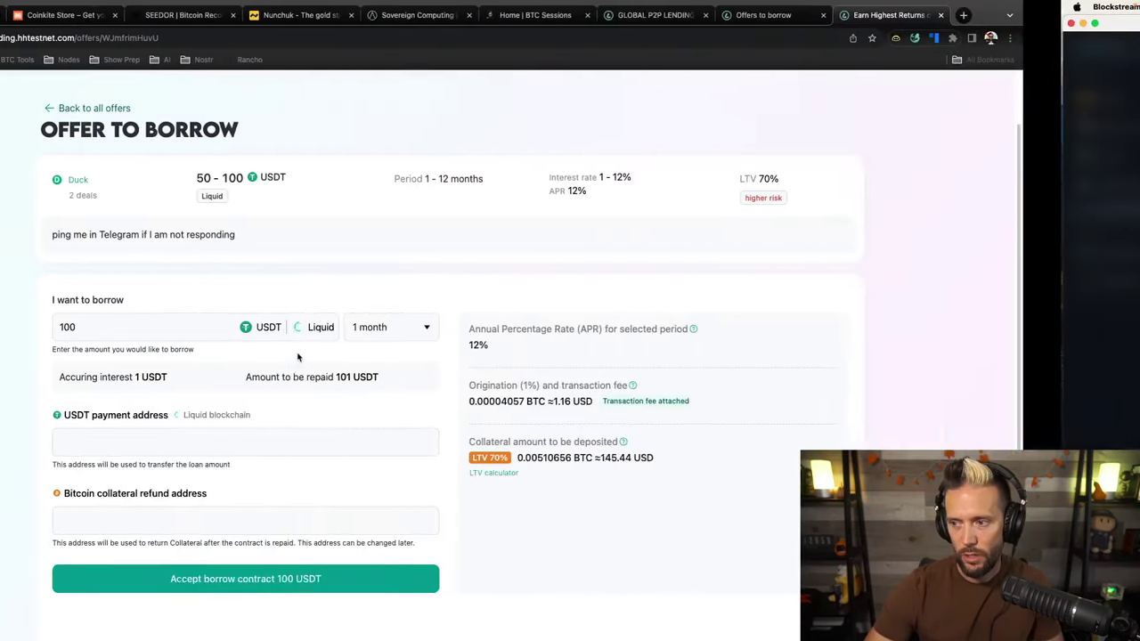
# Paste the Liquid receive address into the USDT payment address field, then return to the wallet
pyautogui.click(211, 441)
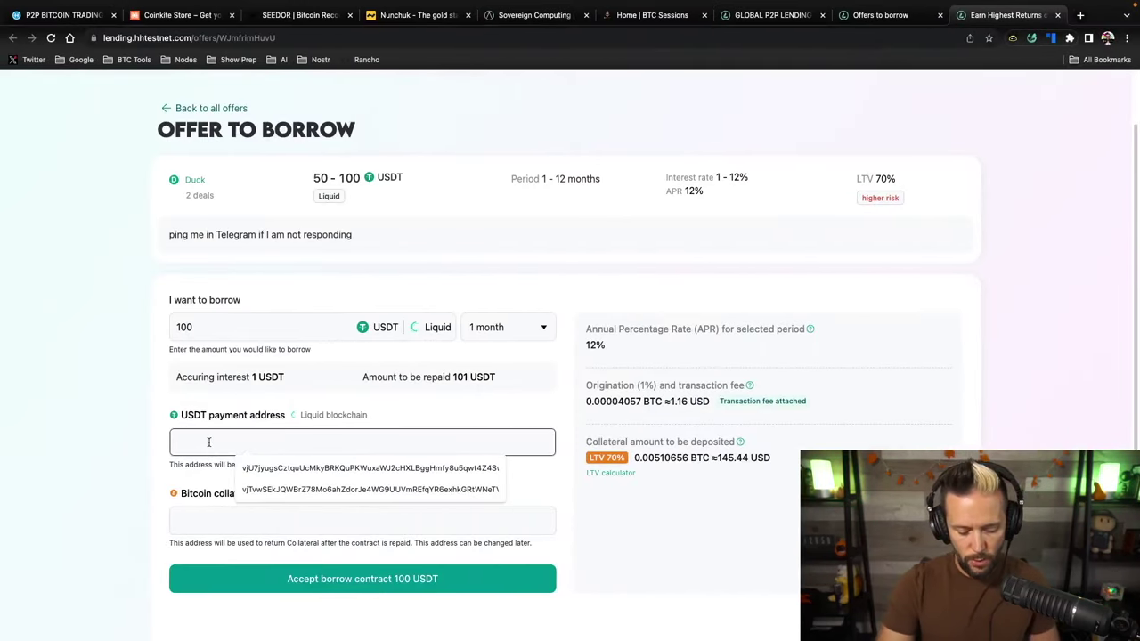
pyautogui.press('super+v')
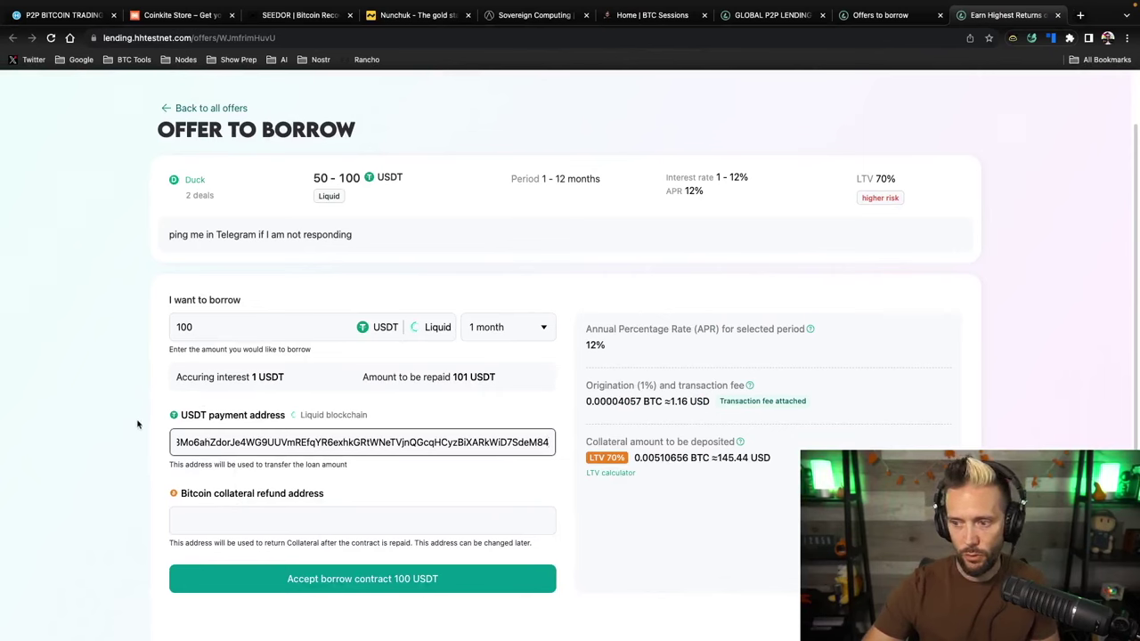
pyautogui.click(107, 433)
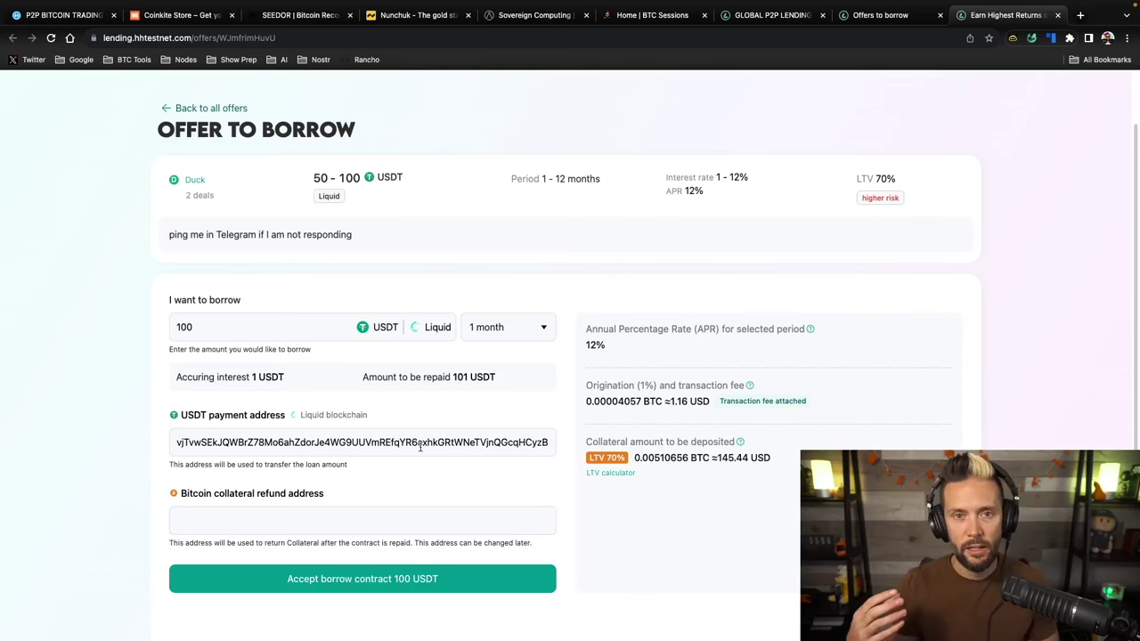
pyautogui.hotkey('ctrl', 'Right')
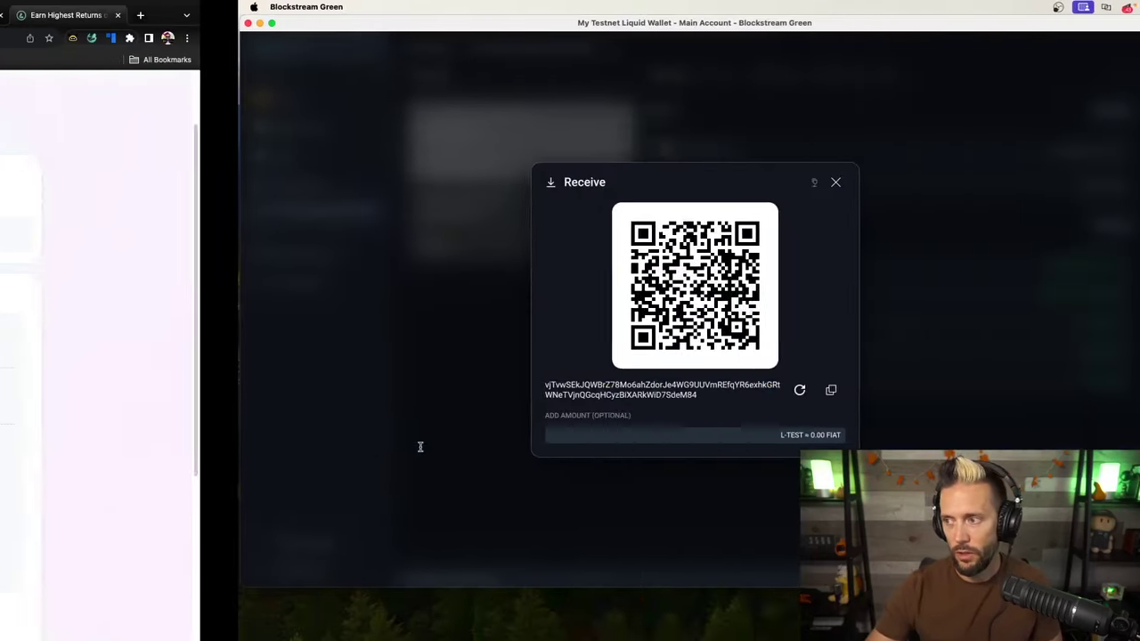
# Unlock My Testnet Wallet with its PIN and copy its Bitcoin testnet receive address
pyautogui.click(597, 182)
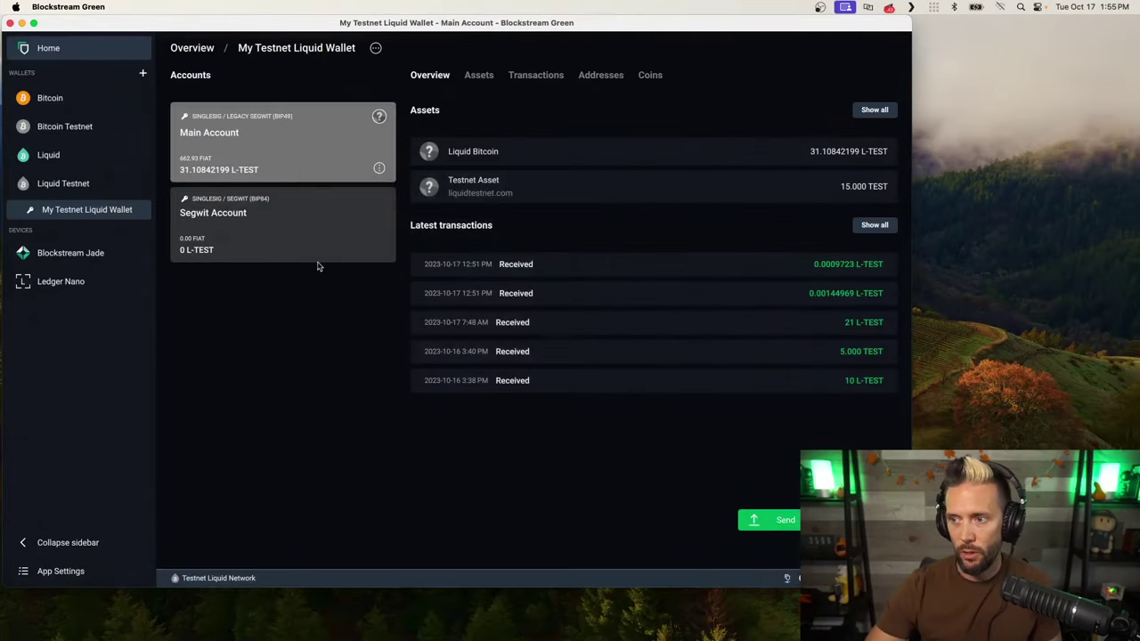
pyautogui.click(61, 129)
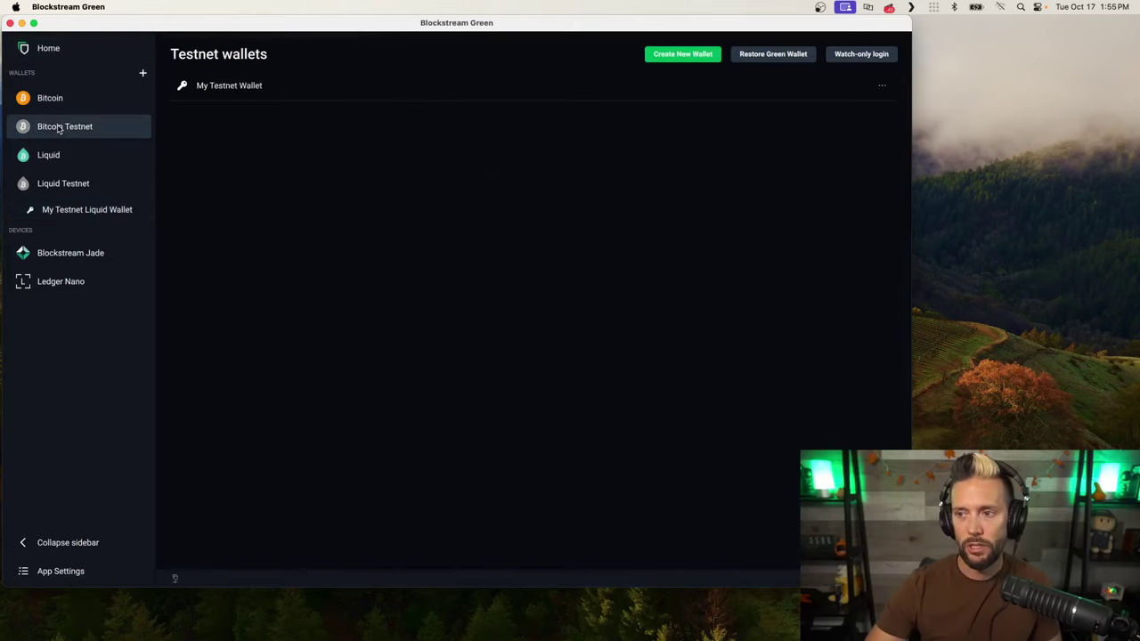
pyautogui.click(274, 92)
pyautogui.write('1250')
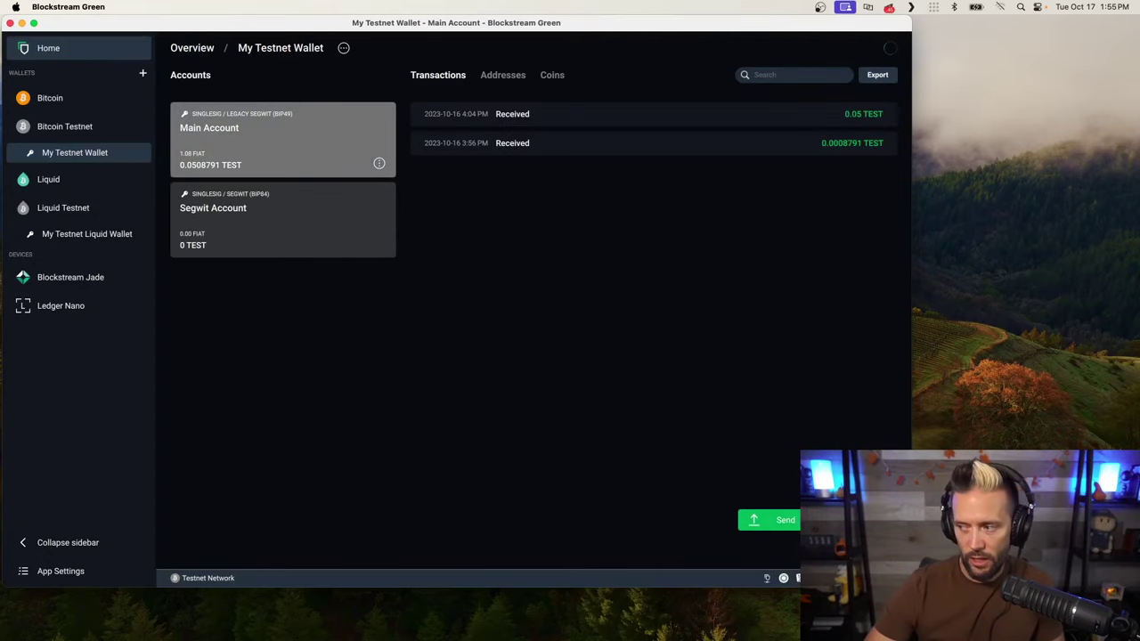
pyautogui.click(855, 520)
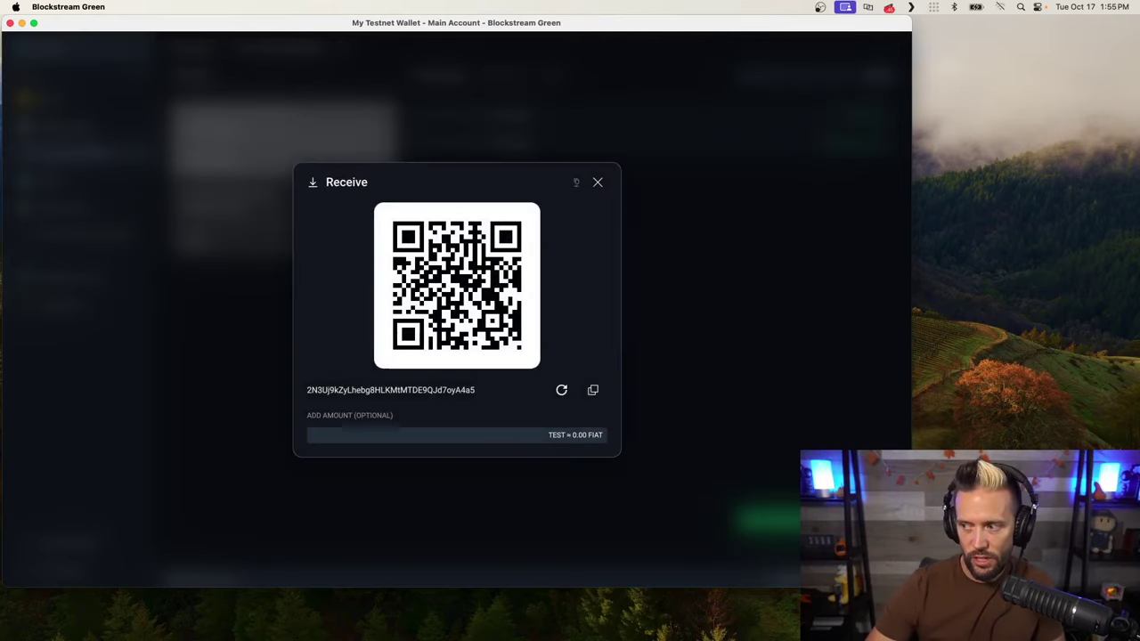
pyautogui.click(593, 390)
pyautogui.press('super+Tab')
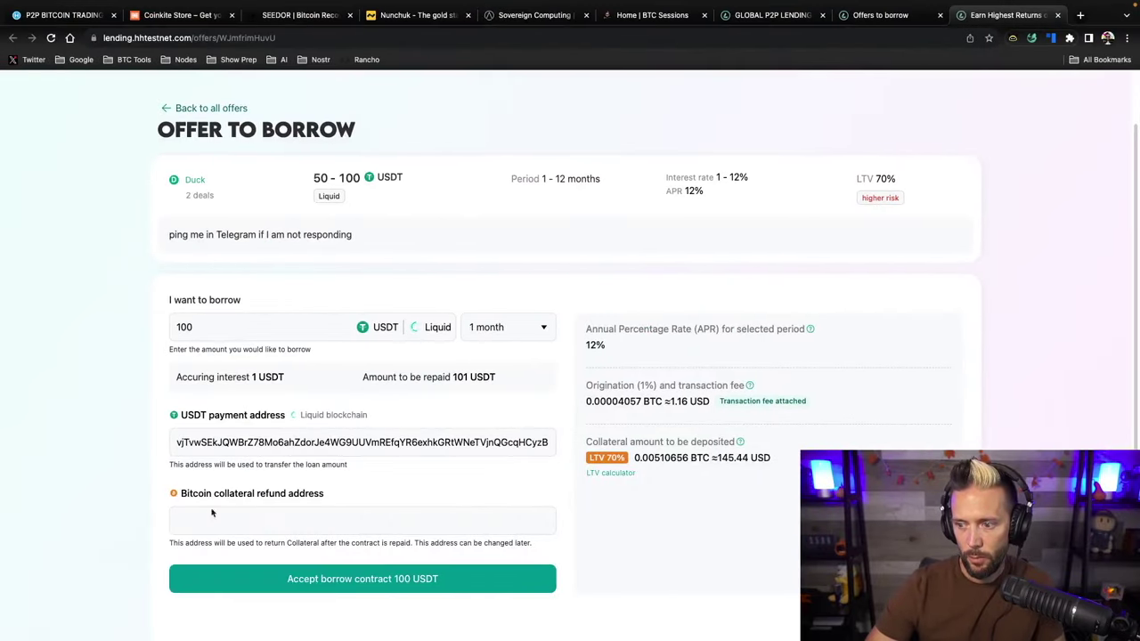
# Paste the Bitcoin testnet address into the collateral refund address field
pyautogui.click(199, 520)
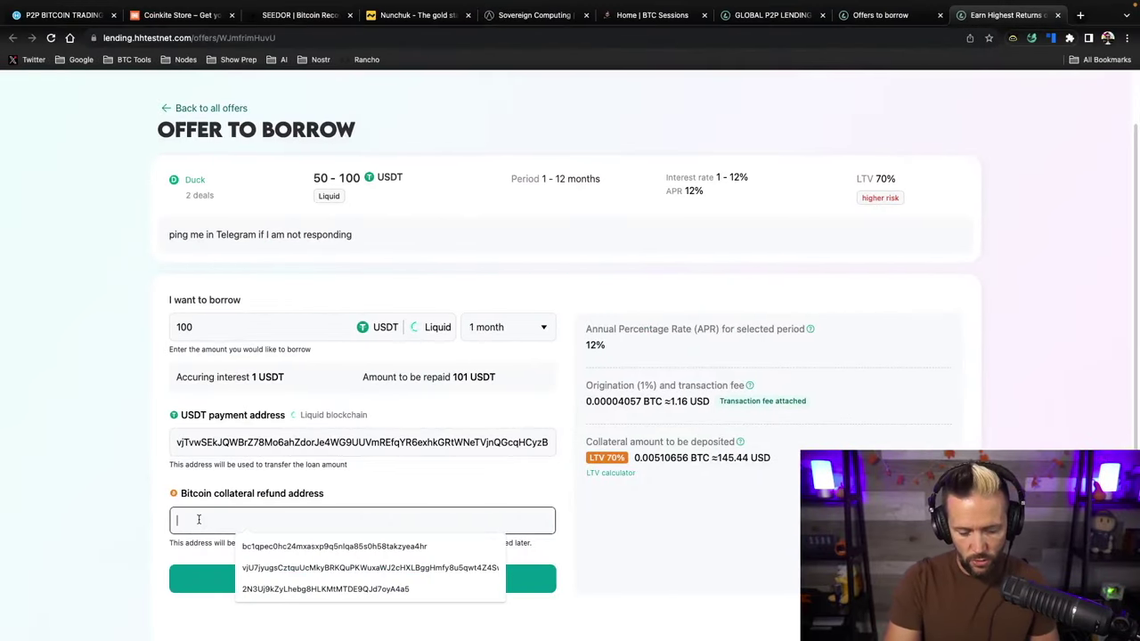
pyautogui.press('super+v')
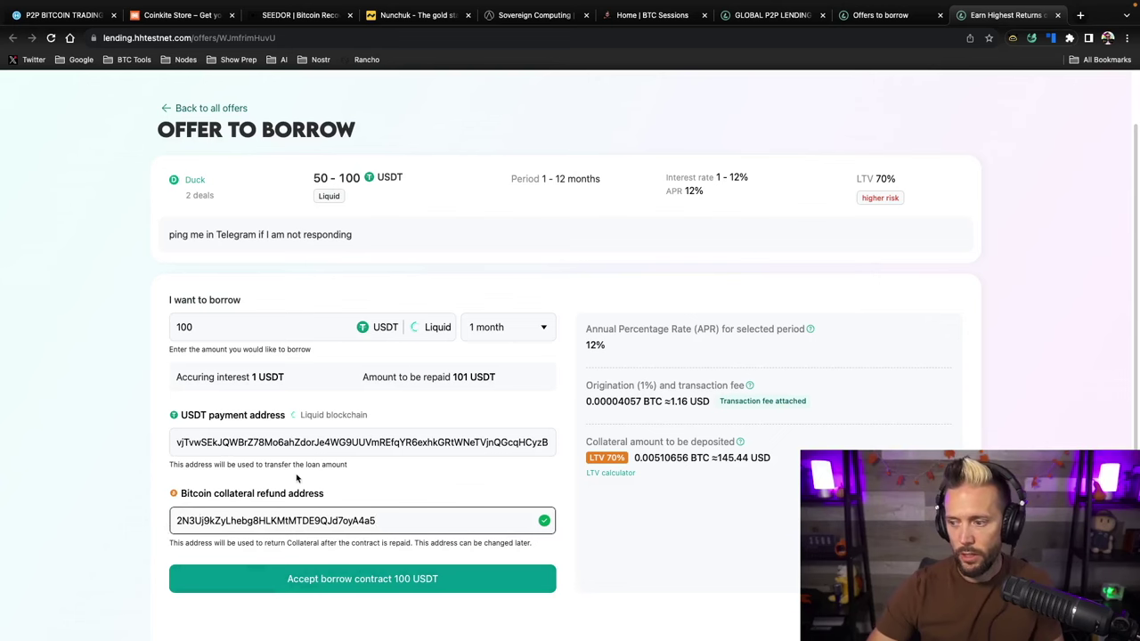
pyautogui.scroll(-2, 297, 478)
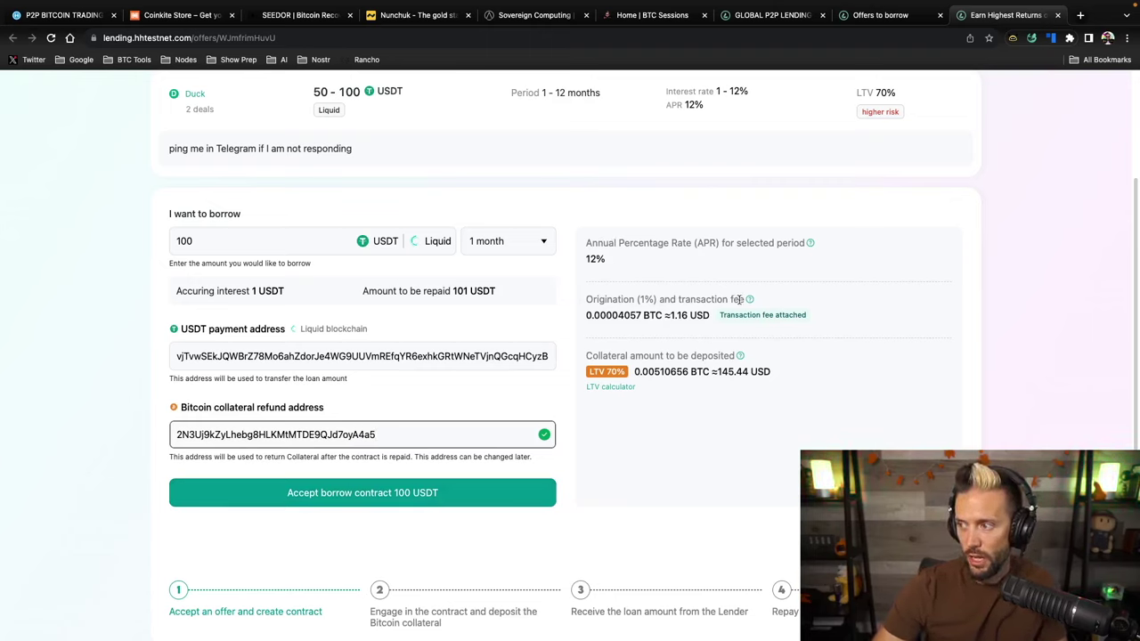
# Review the 0.00506133 BTC collateral and accept the 100 USDT borrow contract
pyautogui.moveTo(748, 301)
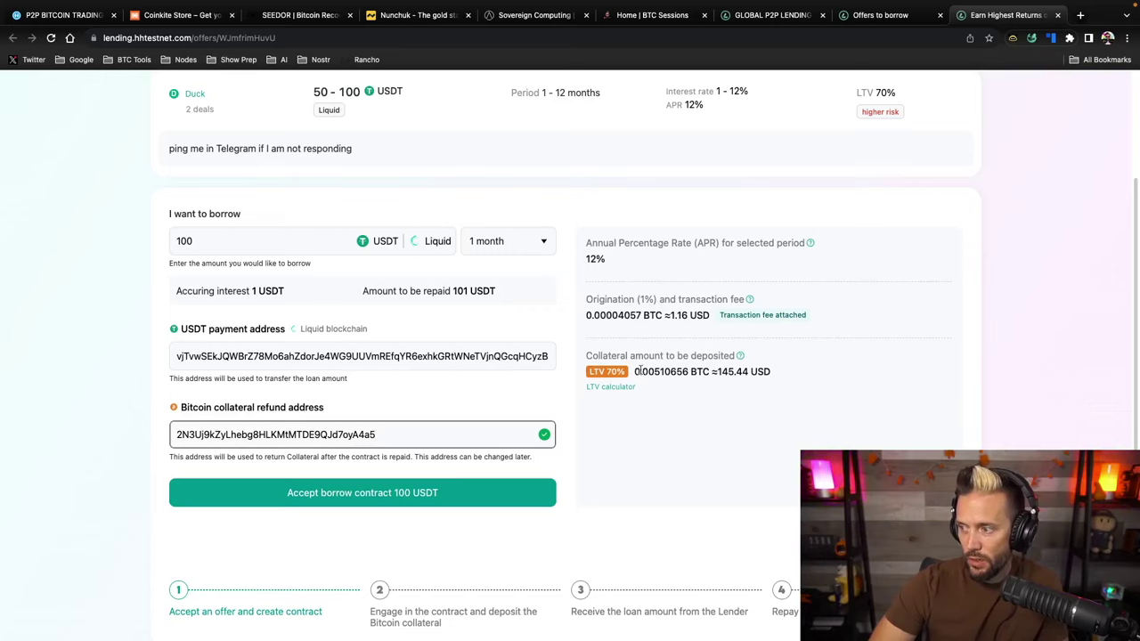
pyautogui.moveTo(633, 372); pyautogui.dragTo(689, 372)
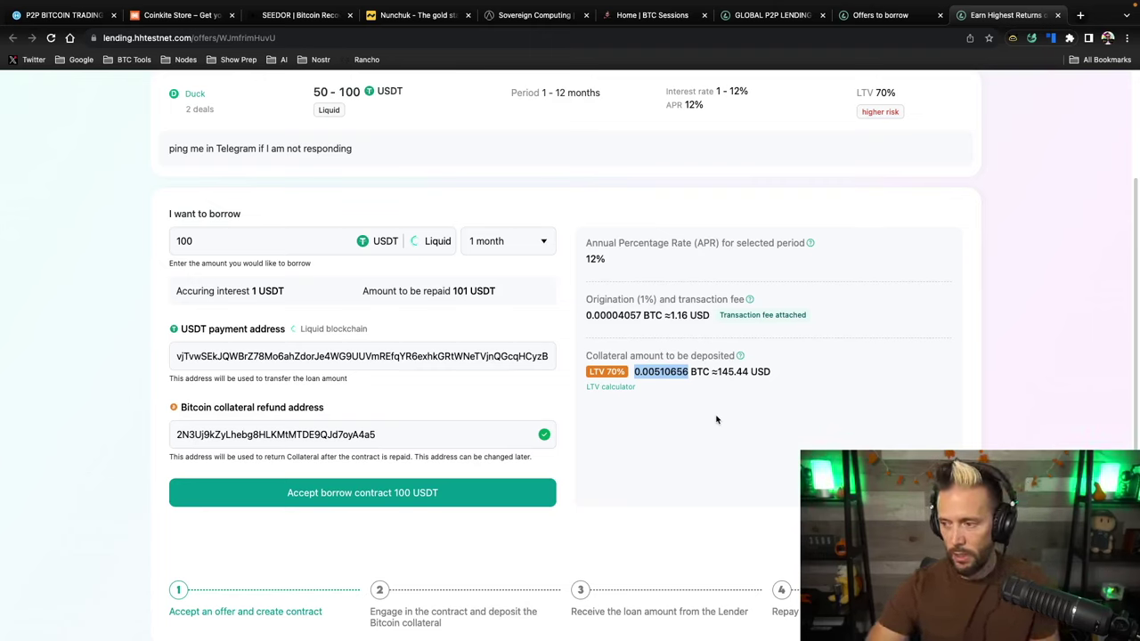
pyautogui.click(307, 514)
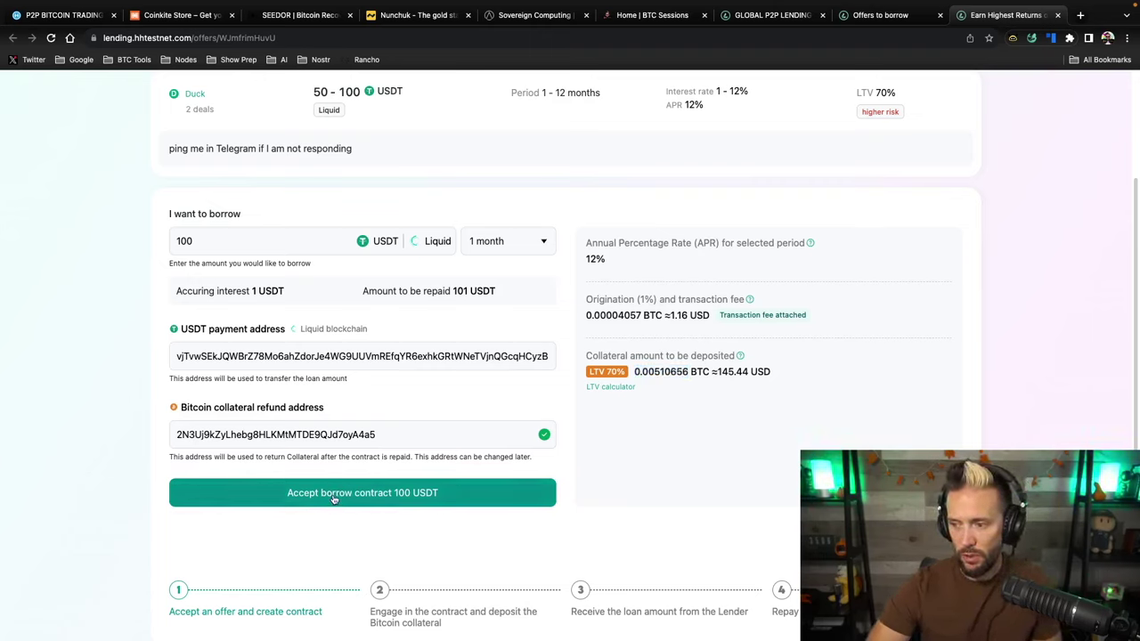
pyautogui.click(334, 499)
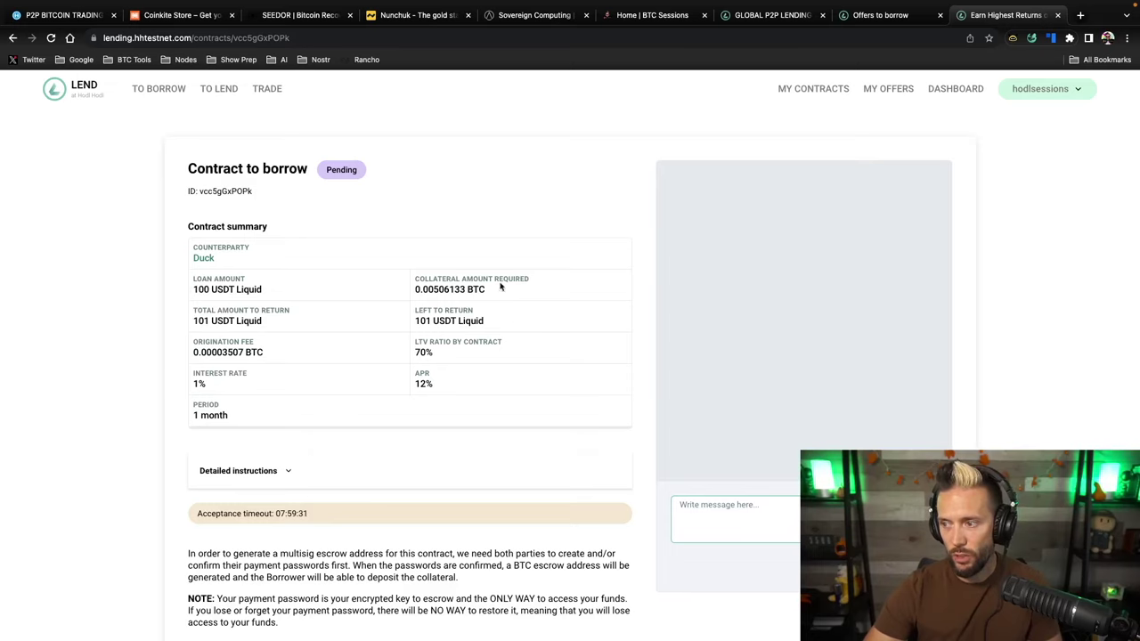
# Read through the expanded detailed contract instructions, then start creating the payment password
pyautogui.scroll(-1, 298, 385)
pyautogui.click(285, 389)
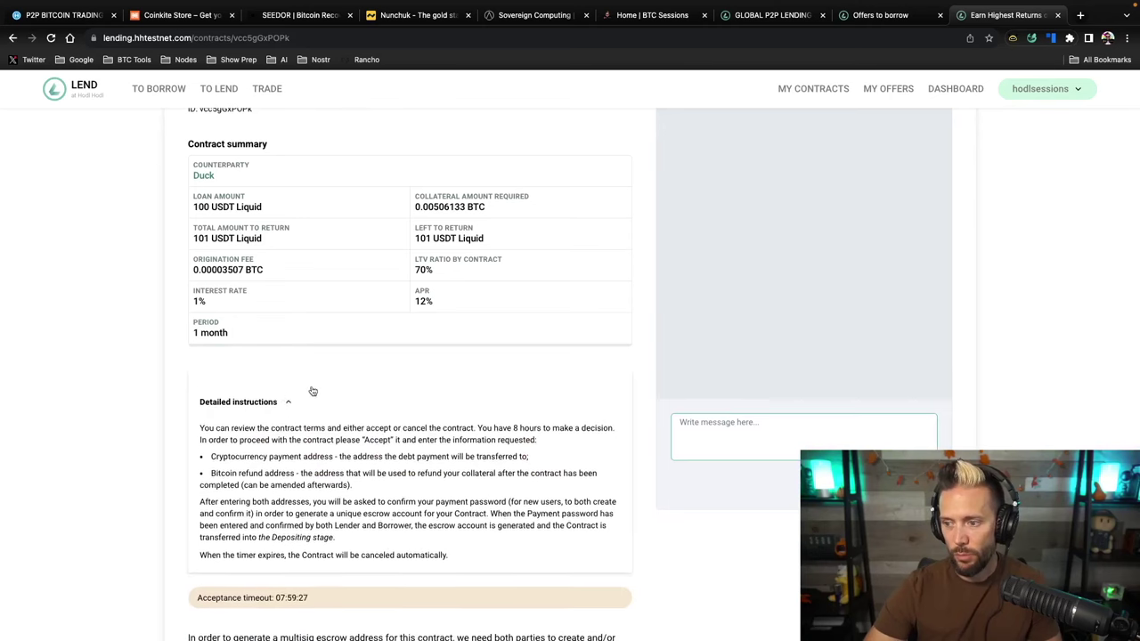
pyautogui.scroll(-1, 386, 411)
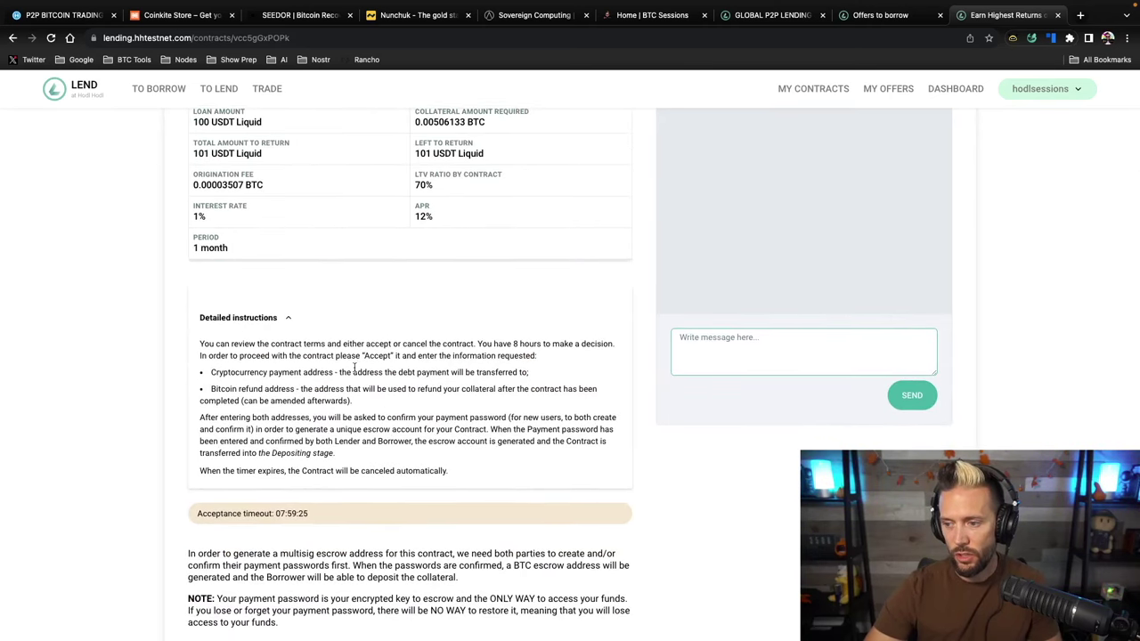
pyautogui.scroll(-1, 438, 441)
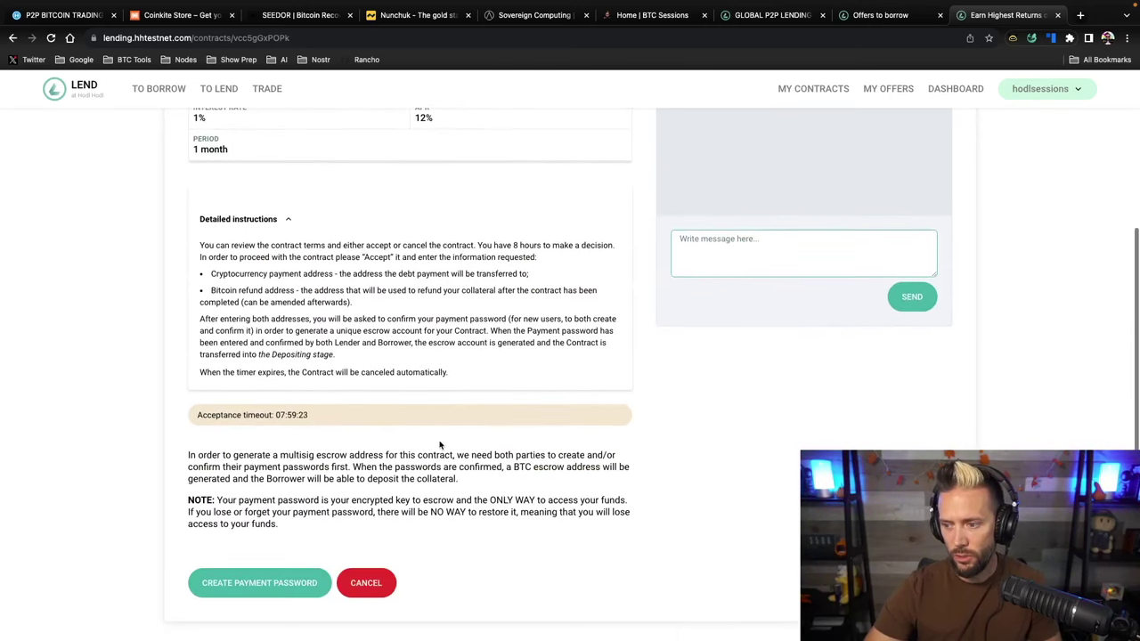
pyautogui.scroll(3, 646, 276)
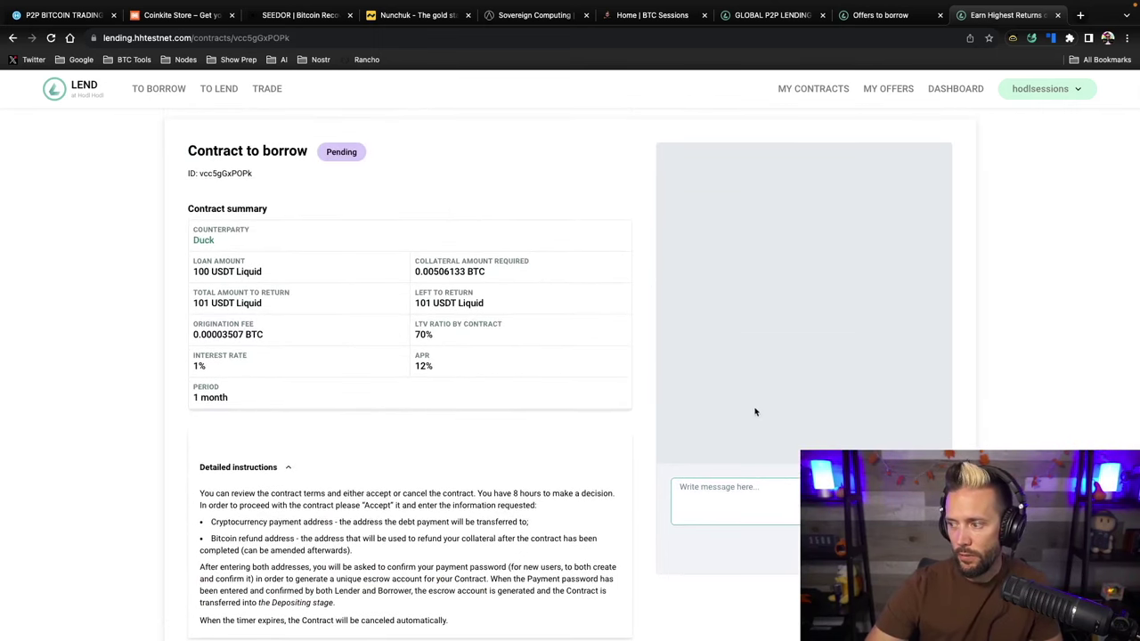
pyautogui.scroll(-1, 802, 323)
pyautogui.scroll(-1, 803, 323)
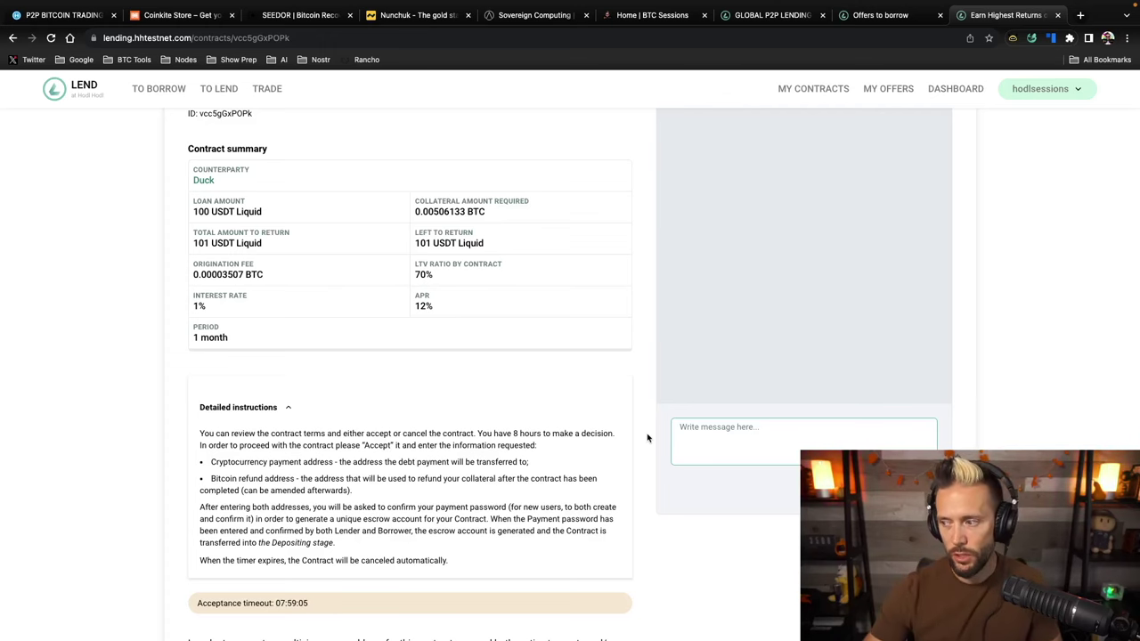
pyautogui.scroll(-2, 647, 437)
pyautogui.scroll(-5, 648, 438)
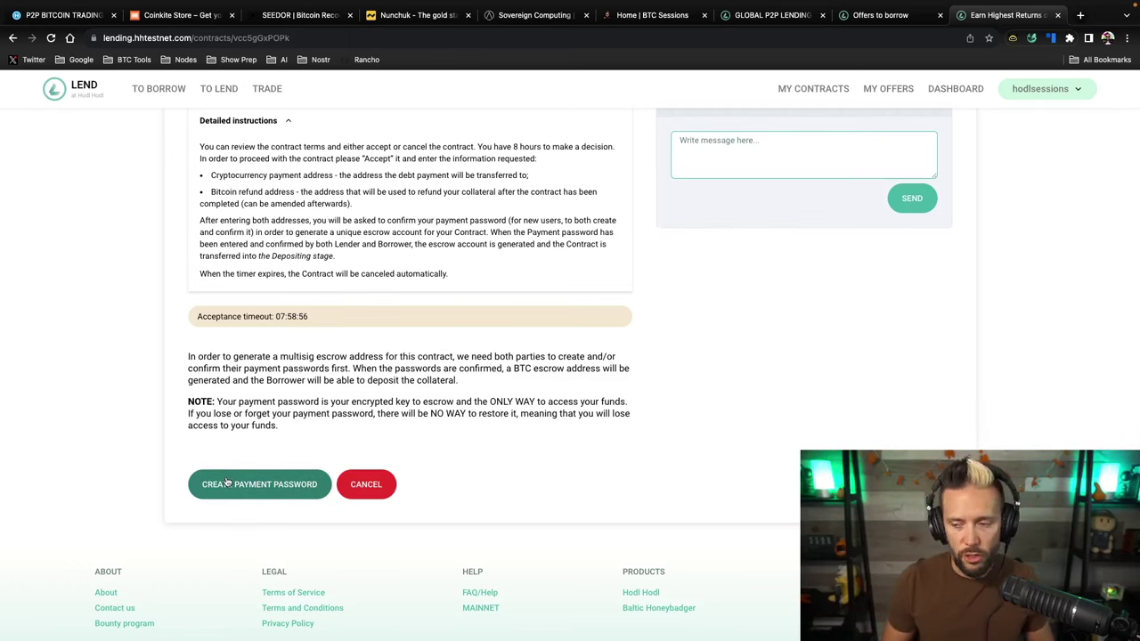
pyautogui.click(227, 482)
# Create the payment password, entering it, its confirmation and the account password
pyautogui.click(537, 297)
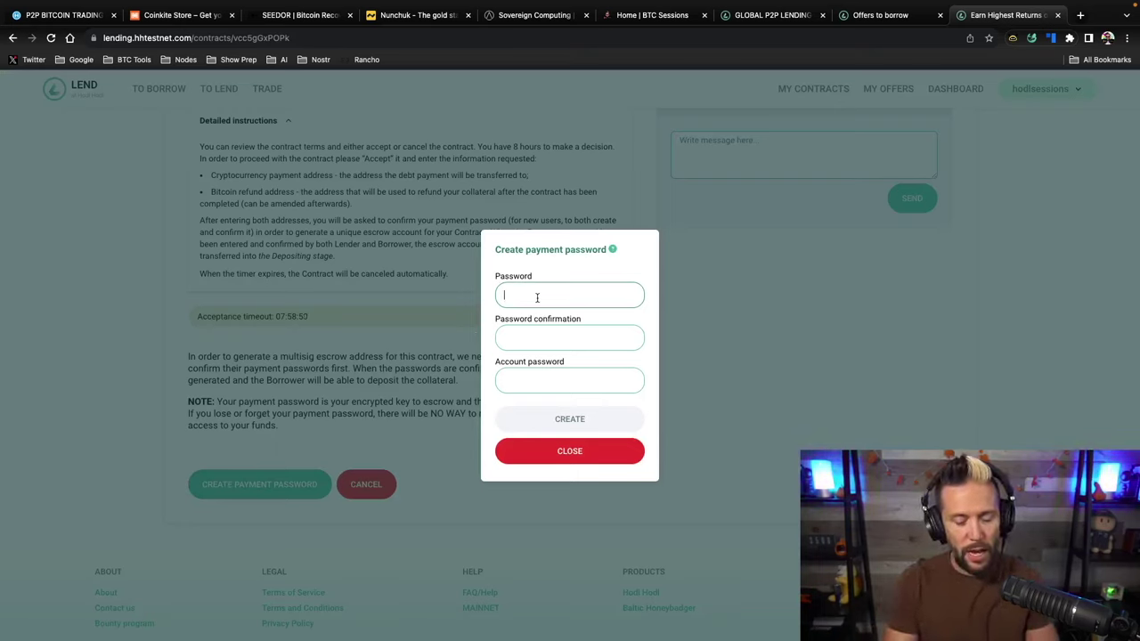
pyautogui.write('••••')
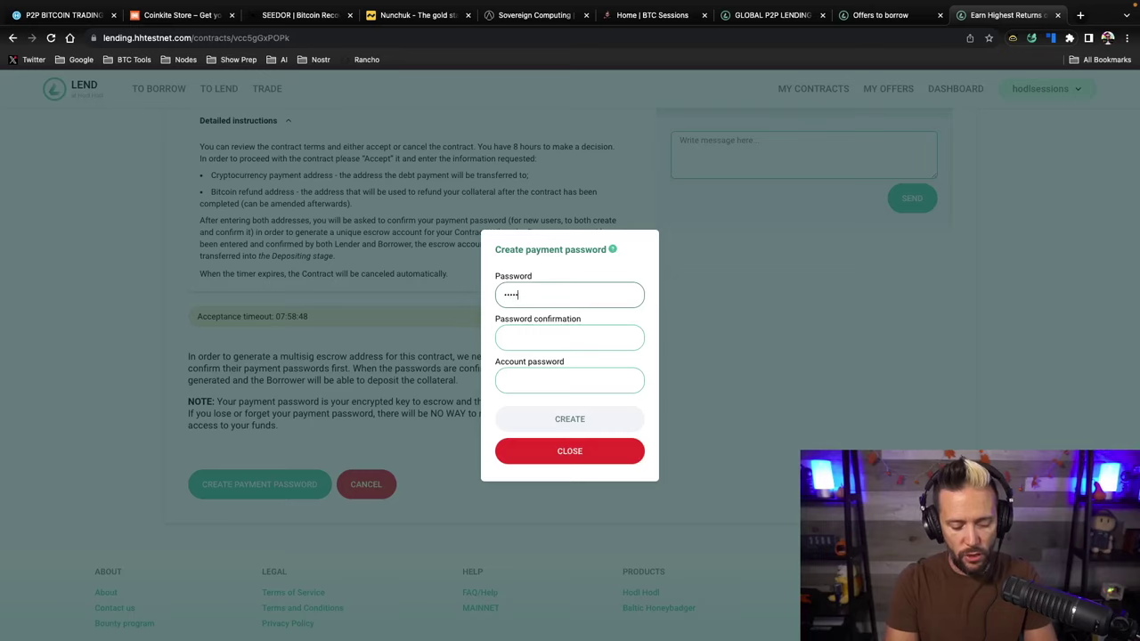
pyautogui.write('••••••••')
pyautogui.press('Tab')
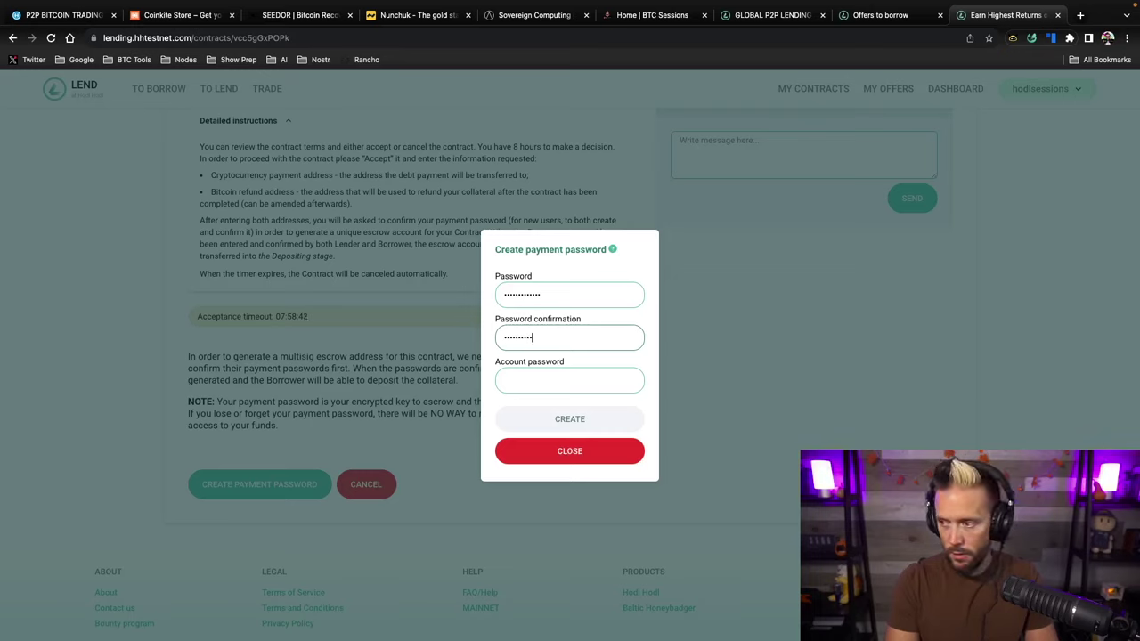
pyautogui.press('Tab')
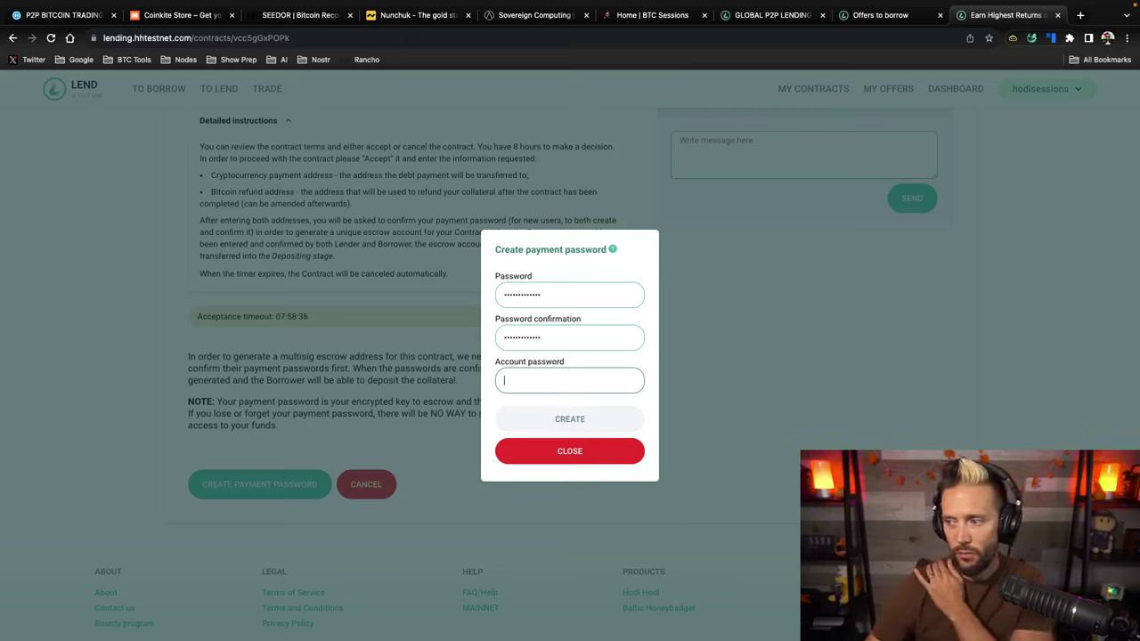
pyautogui.press('super+v')
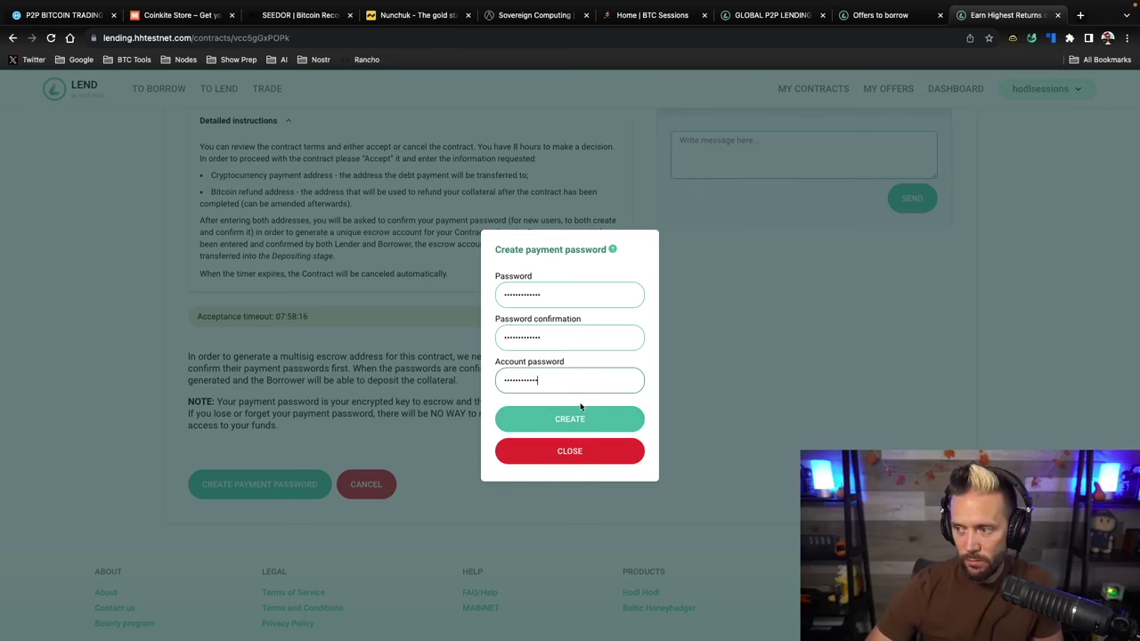
pyautogui.click(565, 427)
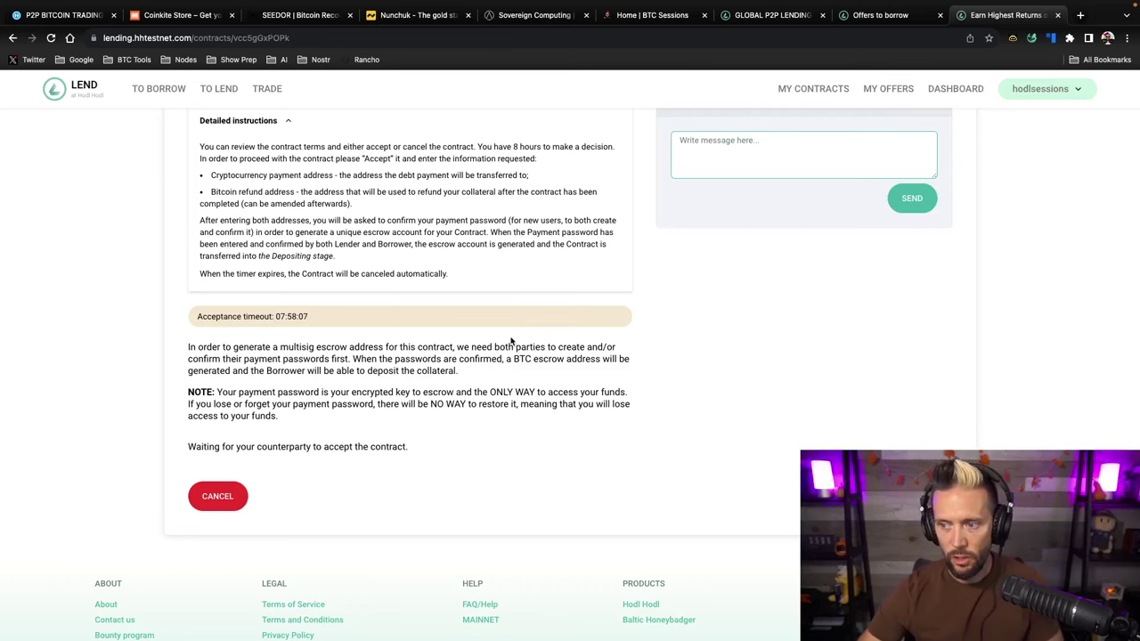
# Scroll the pending contract page while waiting for the lender to accept
pyautogui.scroll(1, 326, 358)
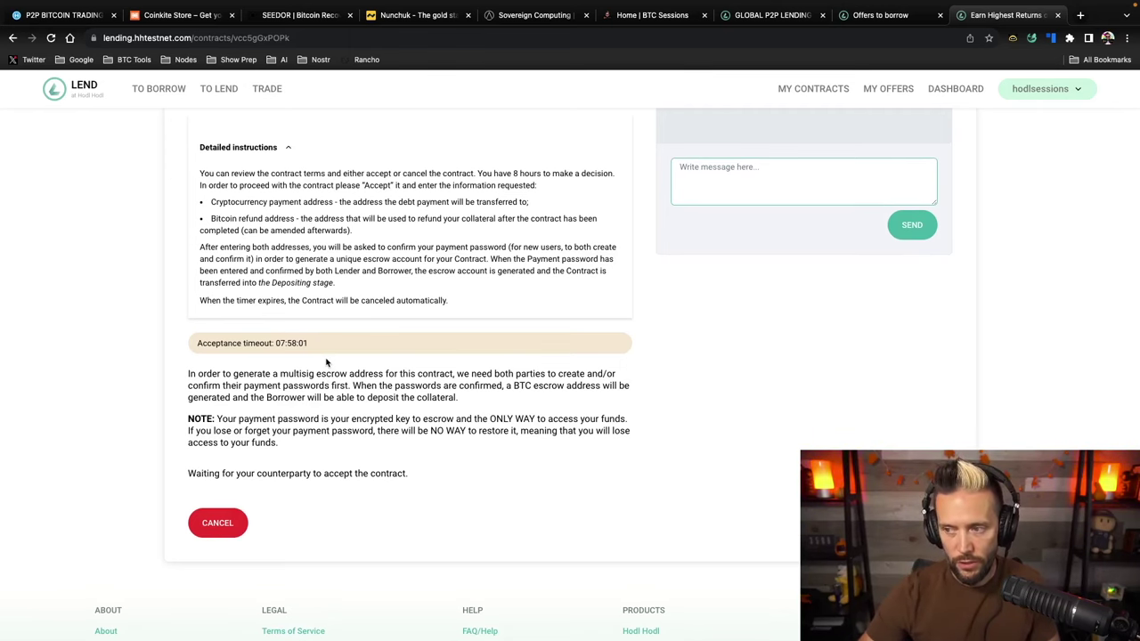
pyautogui.scroll(5, 412, 333)
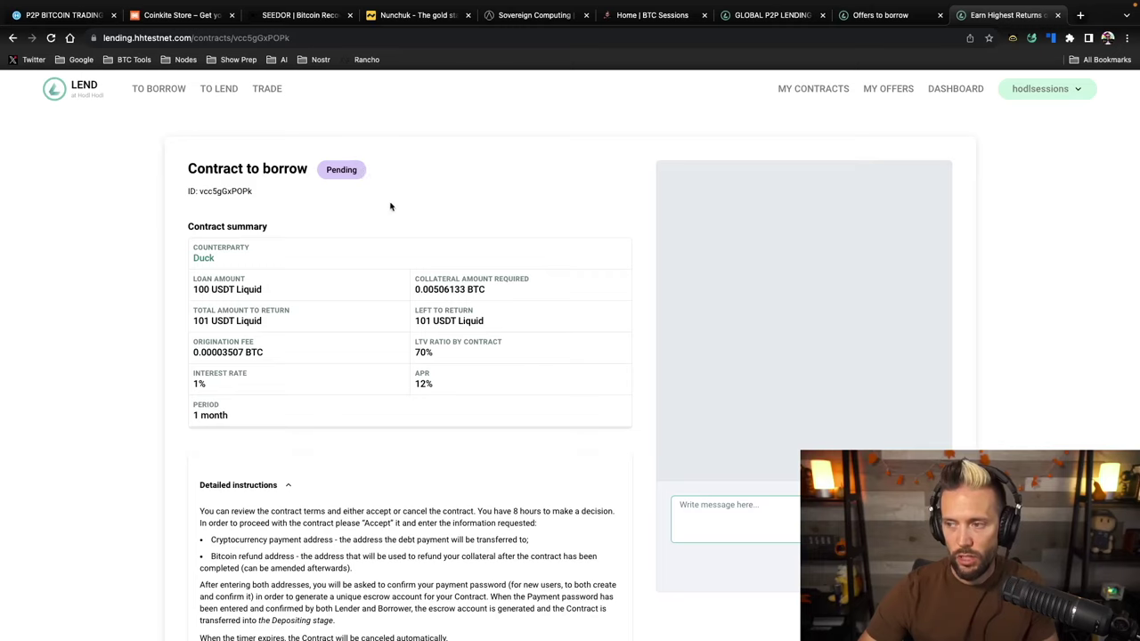
pyautogui.scroll(-5, 417, 313)
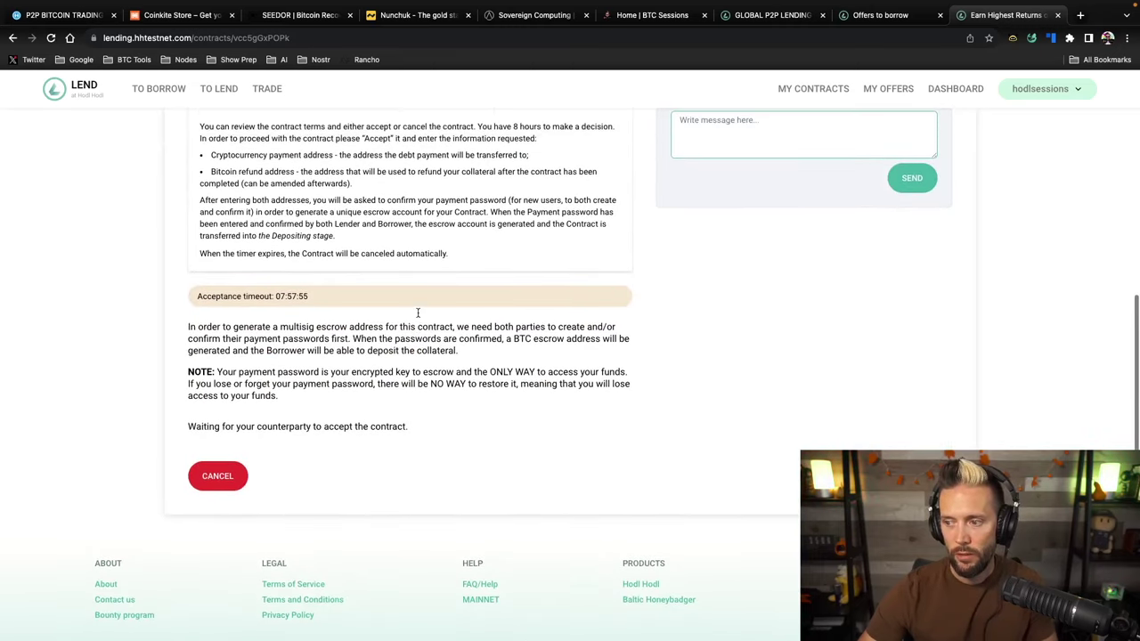
pyautogui.scroll(5, 417, 313)
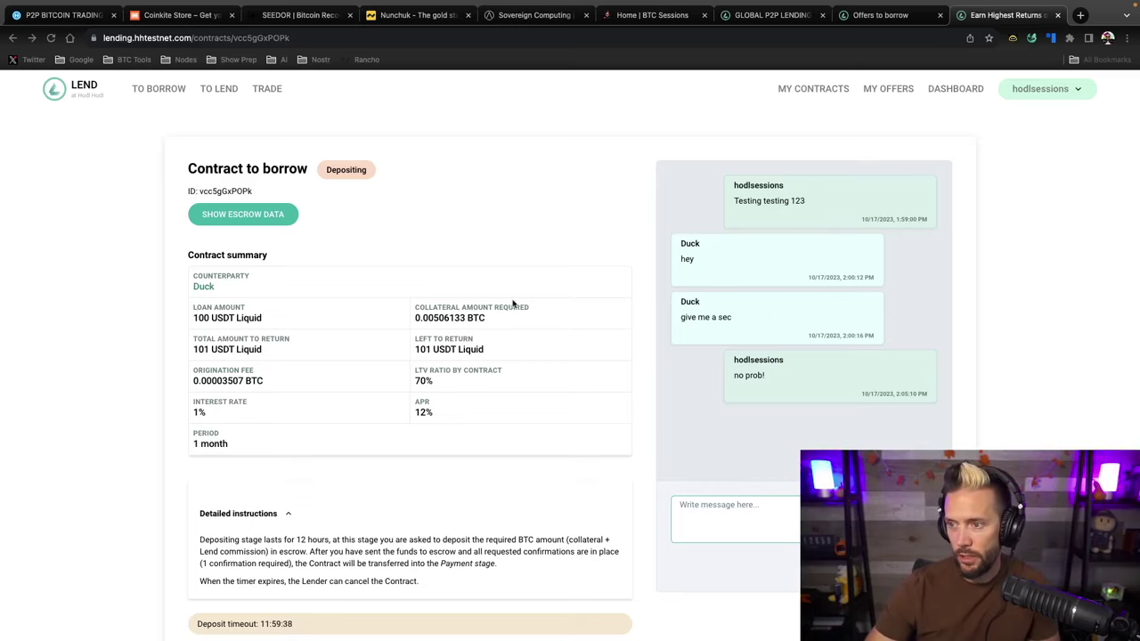
# Select the contract's escrow address for the 0.00510187 BTC deposit and switch to Blockstream Green
pyautogui.scroll(-4, 442, 326)
pyautogui.scroll(3, 442, 326)
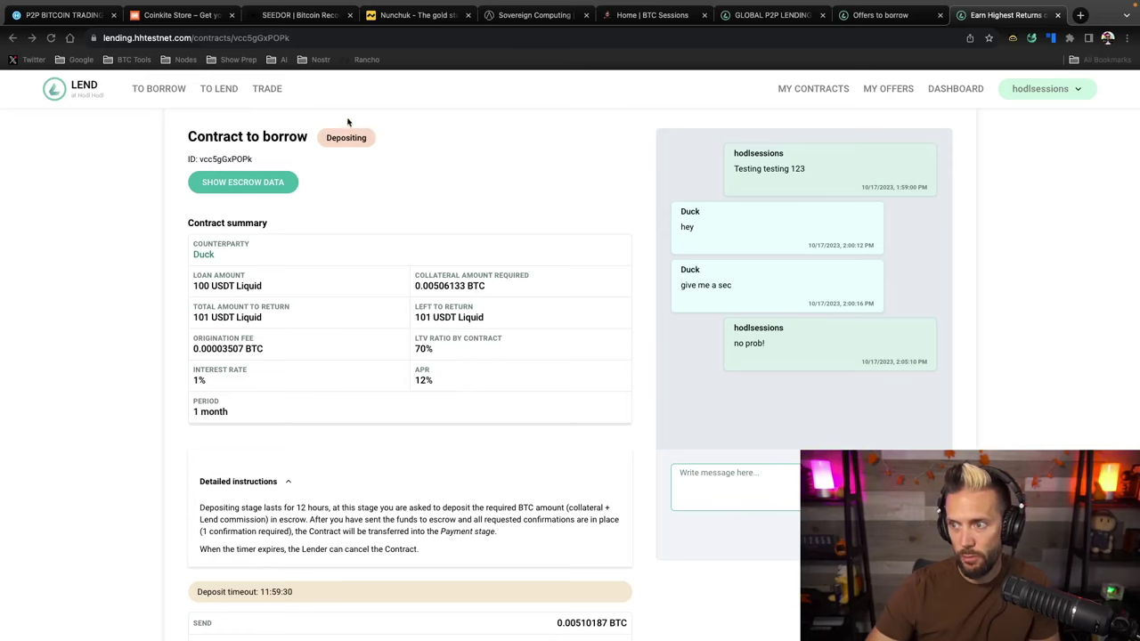
pyautogui.scroll(-3, 429, 225)
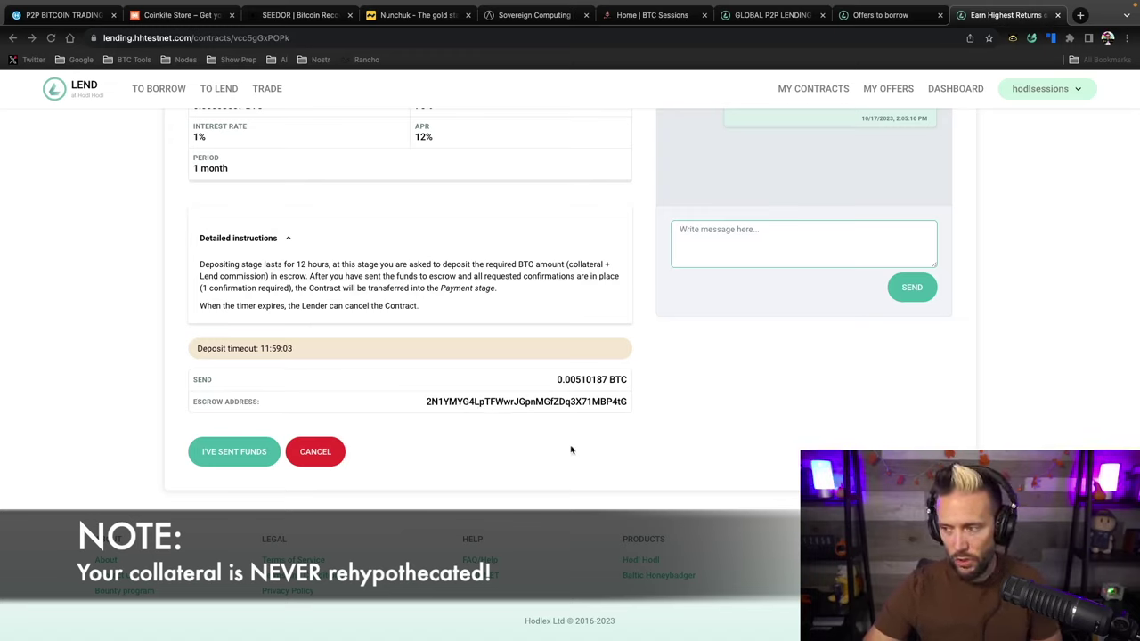
pyautogui.click(468, 403)
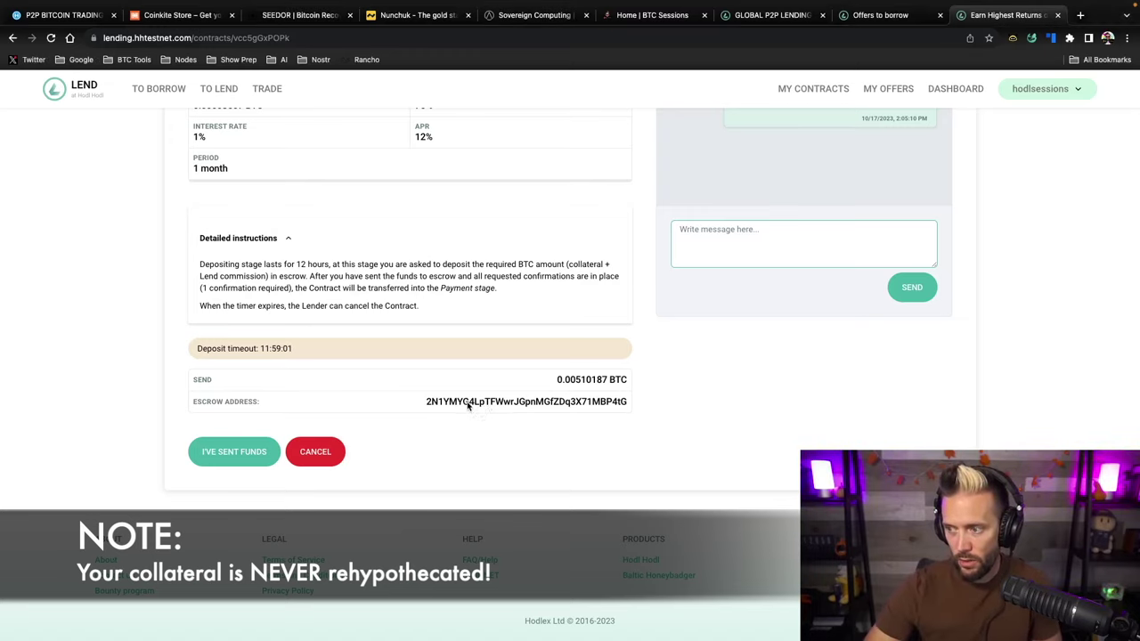
pyautogui.doubleClick(468, 403)
pyautogui.press('super+Tab')
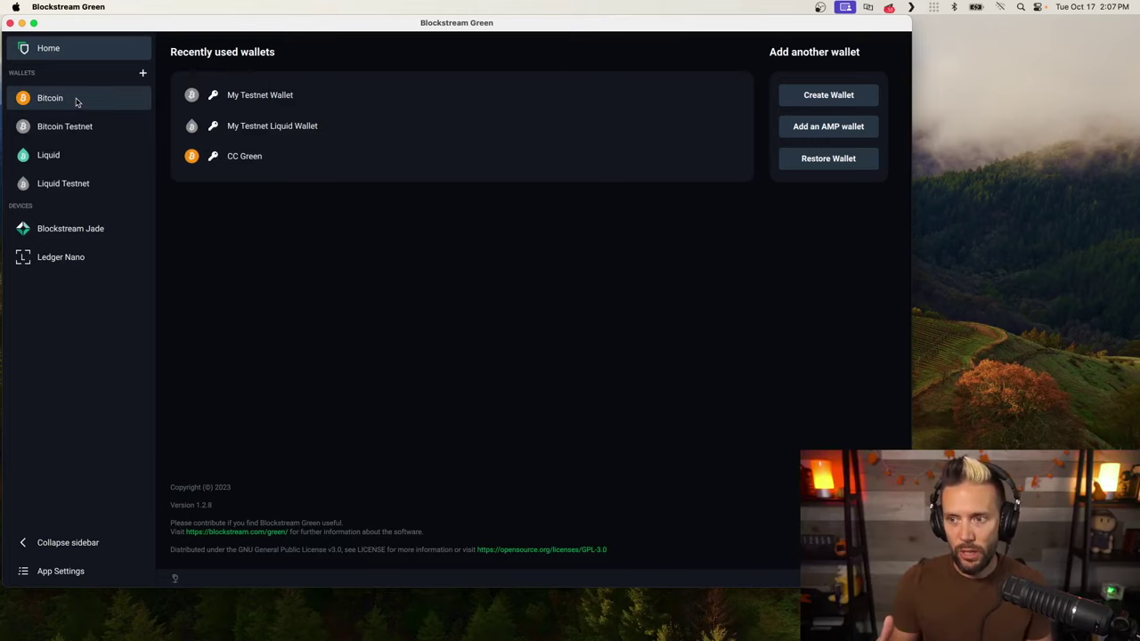
# Unlock My Testnet Wallet under Bitcoin Testnet by entering the wallet PIN
pyautogui.click(78, 126)
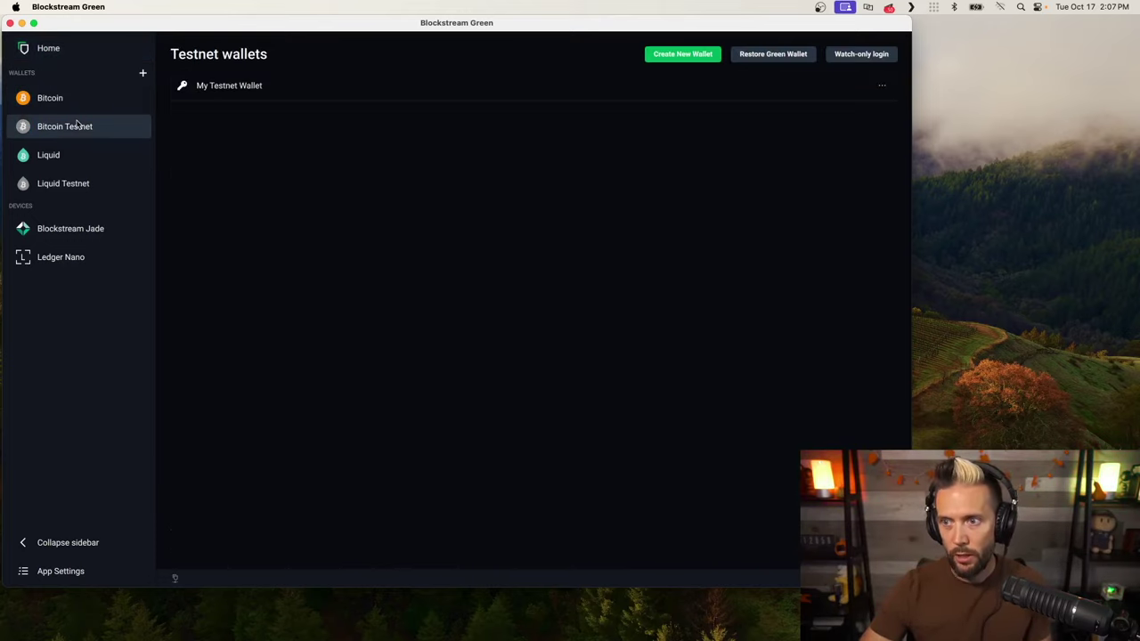
pyautogui.click(286, 90)
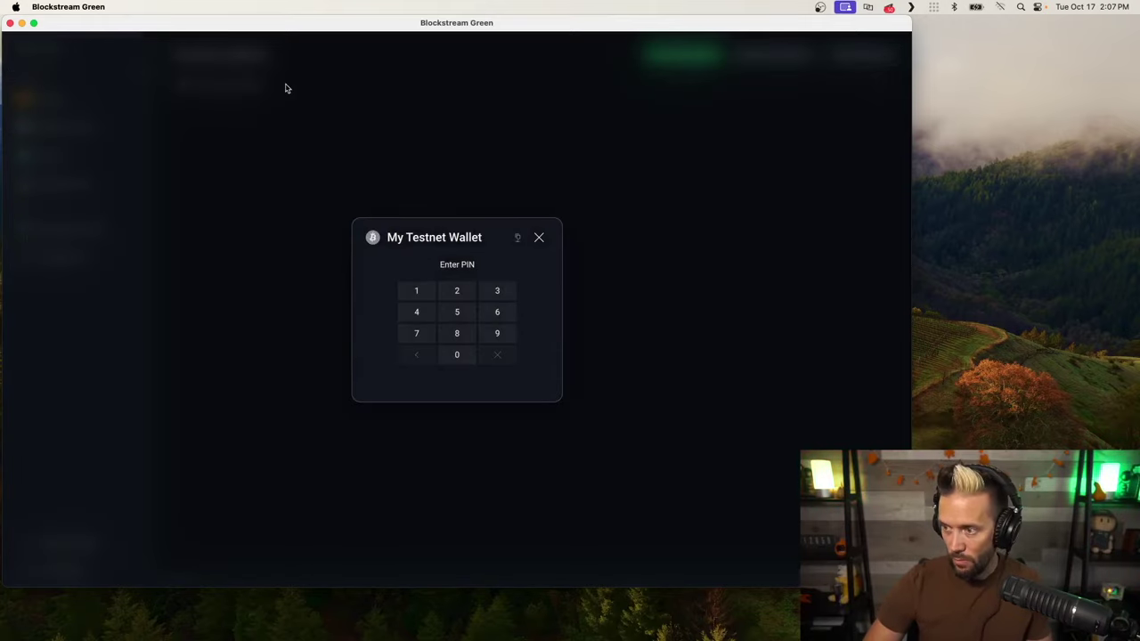
pyautogui.write('1111')
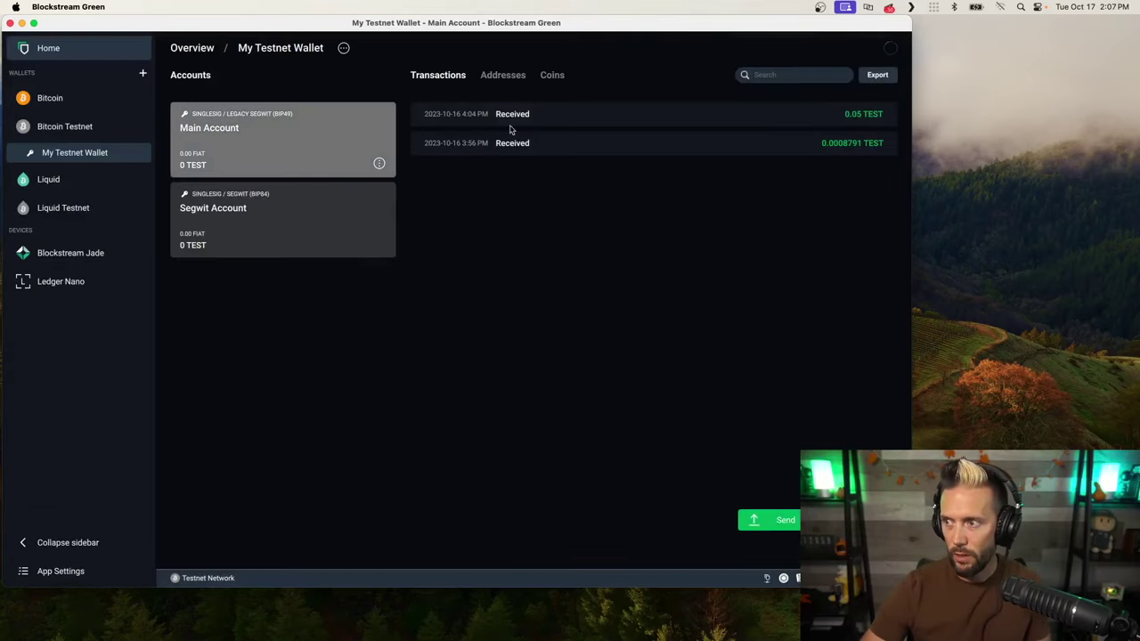
# Start a payment to the escrow address for 0.00510187, copying the amount from the contract page
pyautogui.click(782, 520)
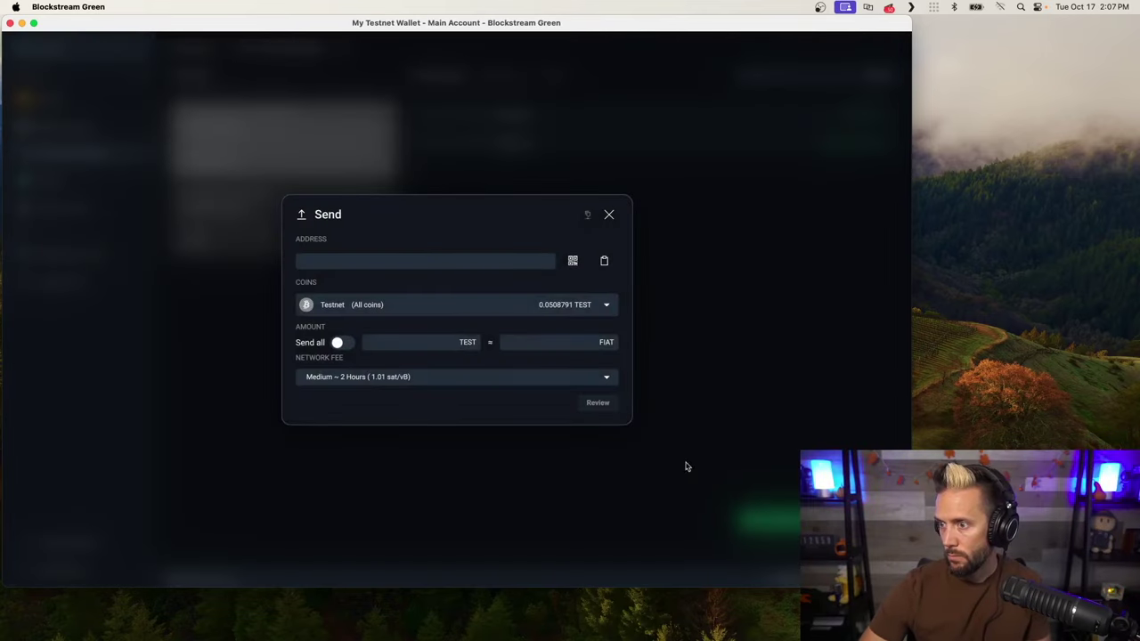
pyautogui.click(334, 262)
pyautogui.write('2N1YMYG4LpTFWwrJGpnMGfZDq3X71MBP4tG')
pyautogui.press('super+Tab')
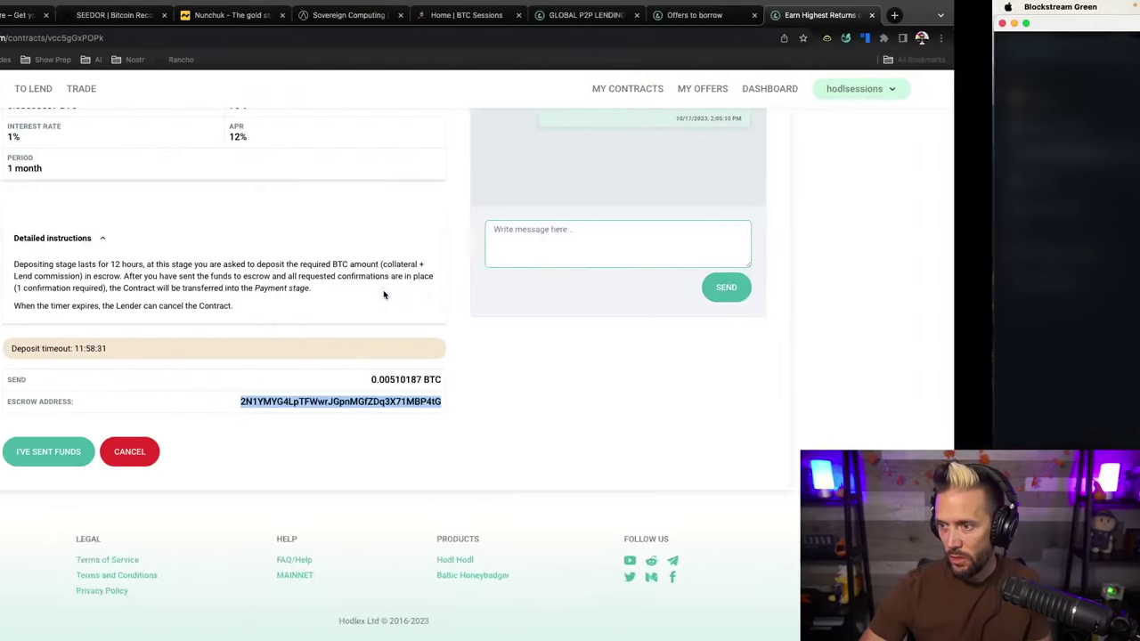
pyautogui.click(583, 390)
pyautogui.doubleClick(578, 380)
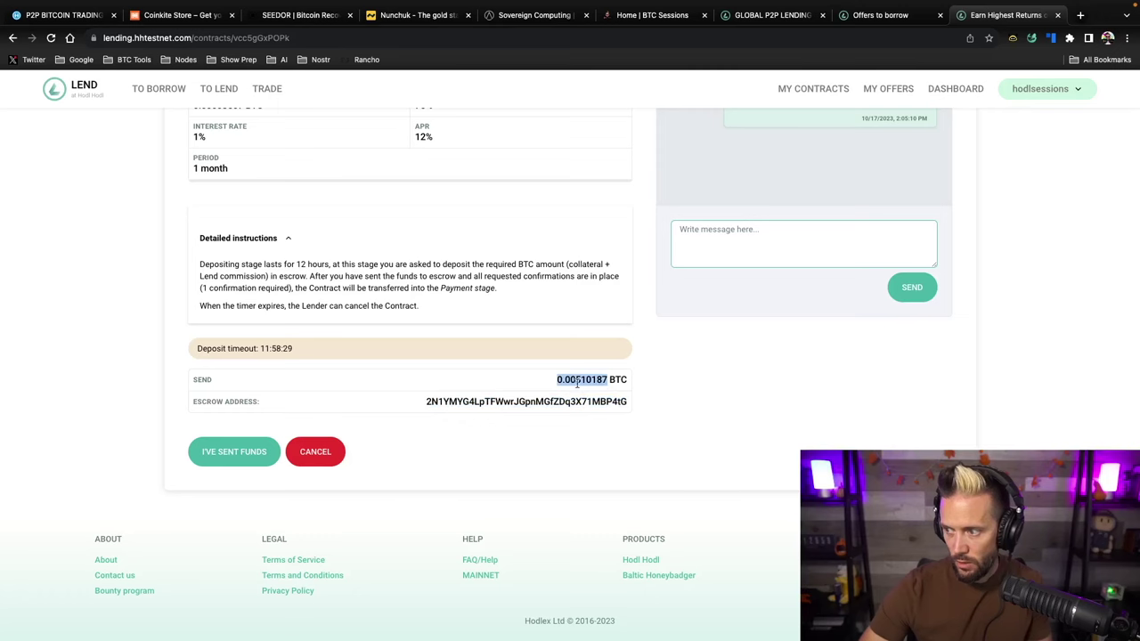
pyautogui.press('super+c')
pyautogui.press('super+Tab')
pyautogui.press('super+v')
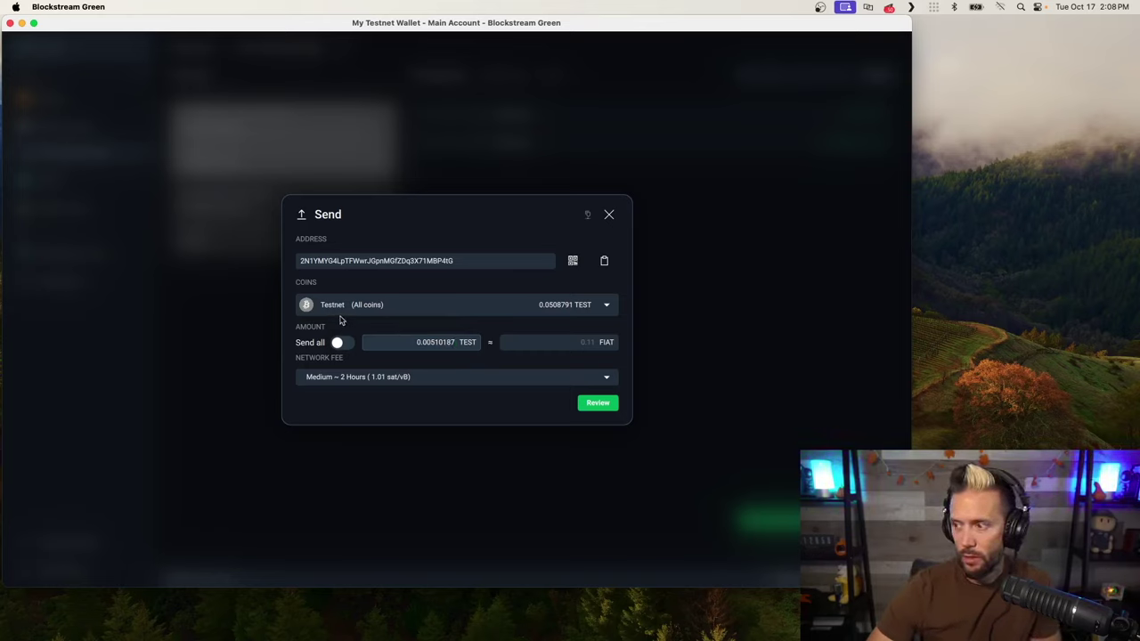
# Keep all coins selected, review and send the 0.00510187 TEST collateral transaction
pyautogui.click(604, 307)
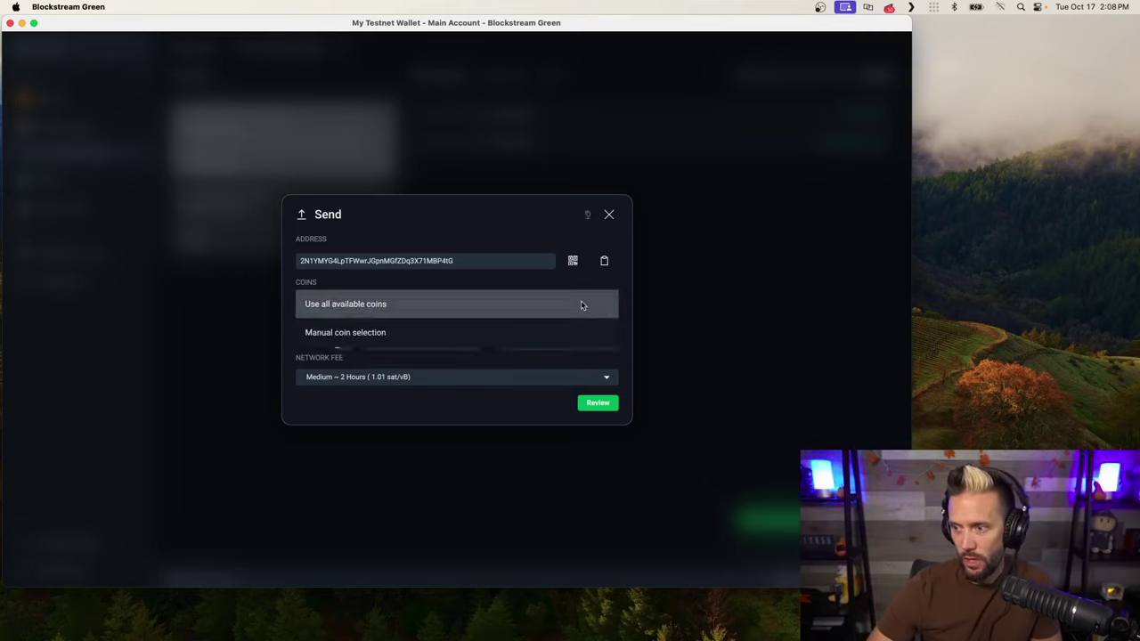
pyautogui.click(494, 287)
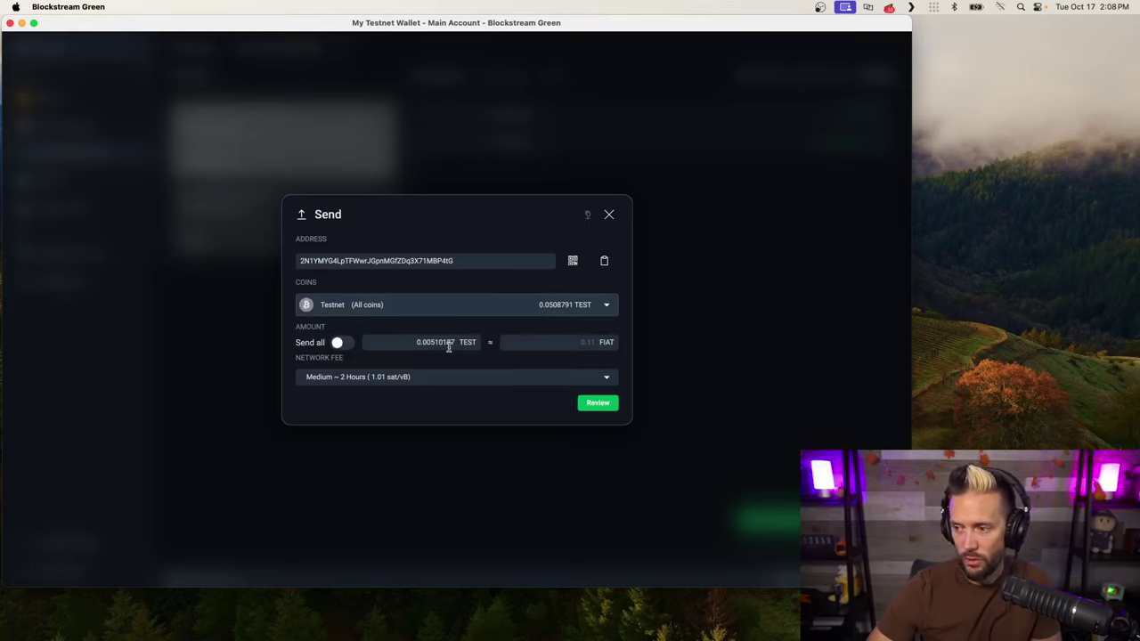
pyautogui.click(599, 403)
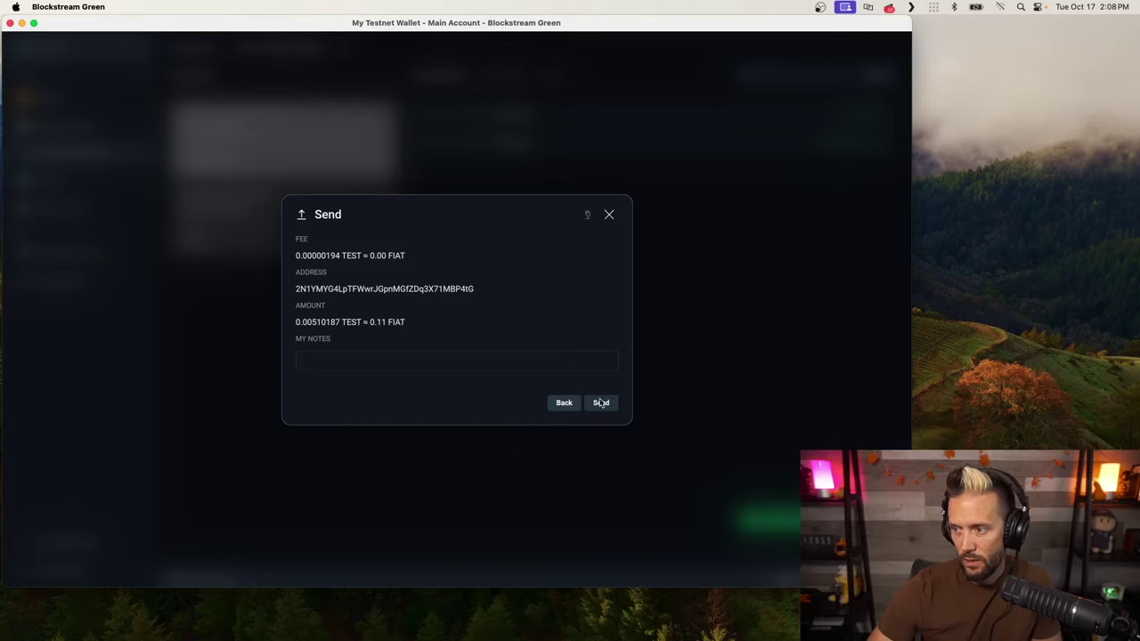
pyautogui.click(602, 403)
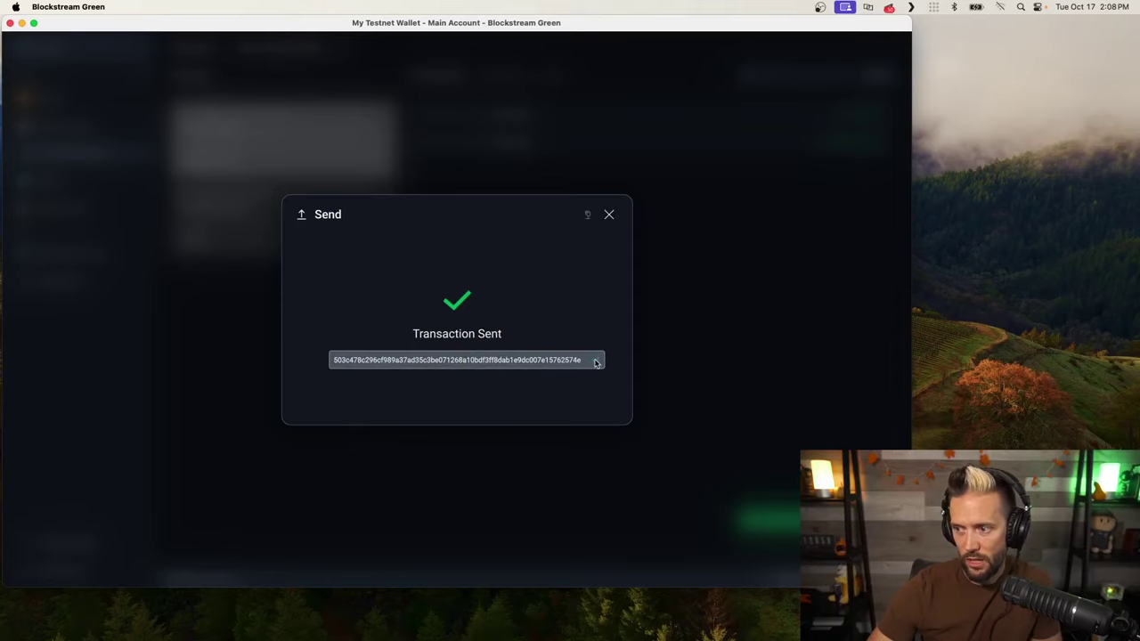
pyautogui.press('super+Tab')
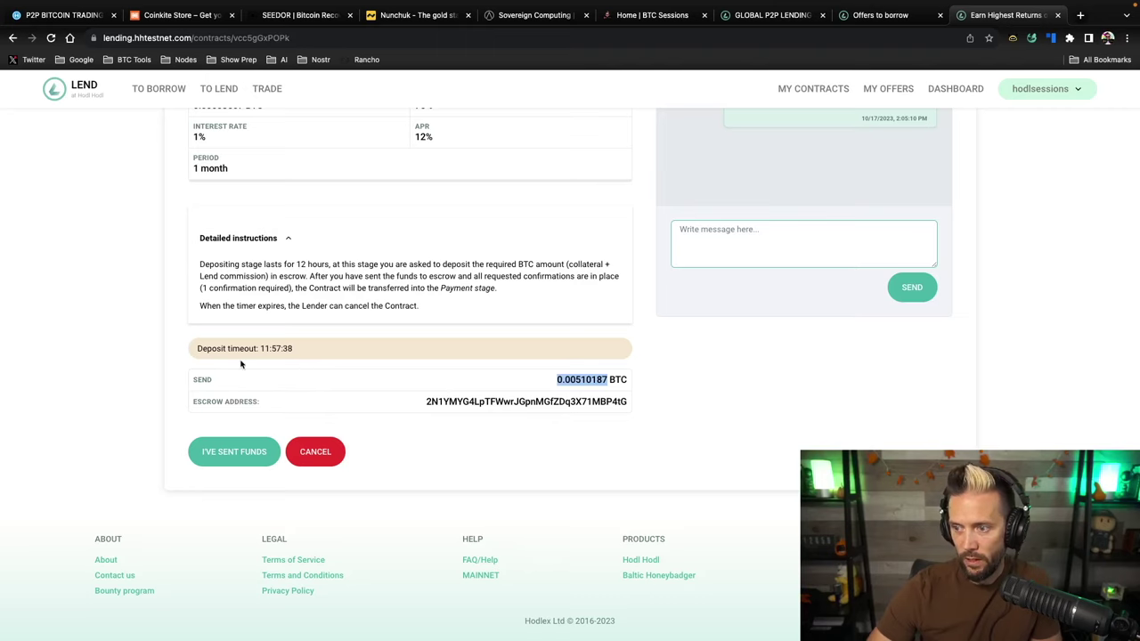
# Mark the collateral deposit as sent with I've Sent Funds
pyautogui.click(445, 449)
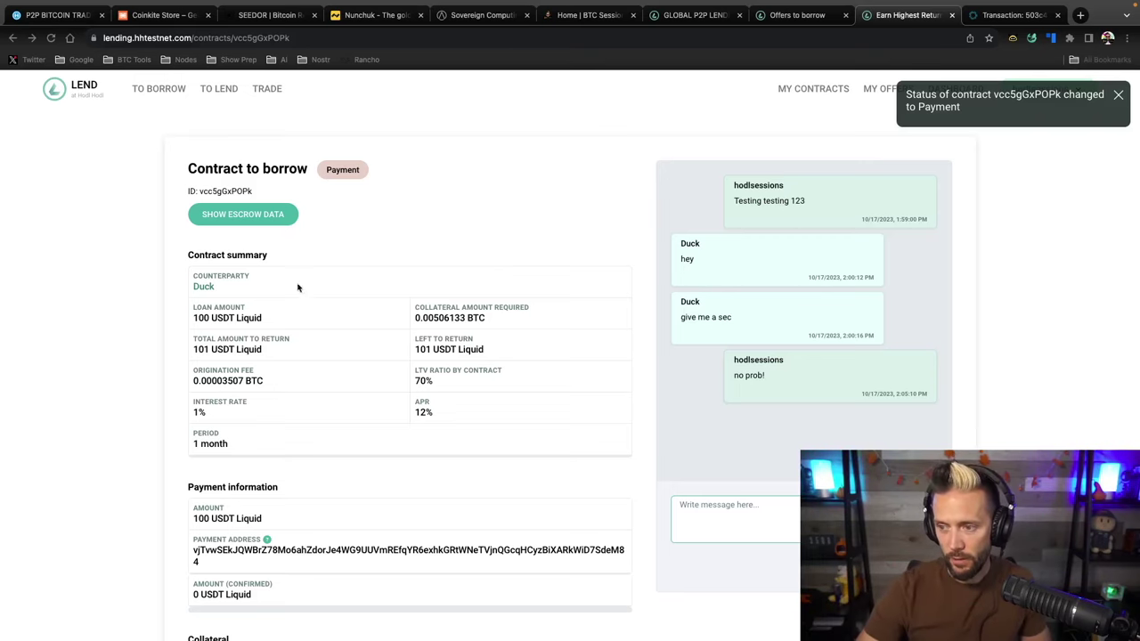
# Check the lender's 100 USDT Liquid payment transaction, then choose Confirm Payment Received
pyautogui.scroll(-2, 356, 374)
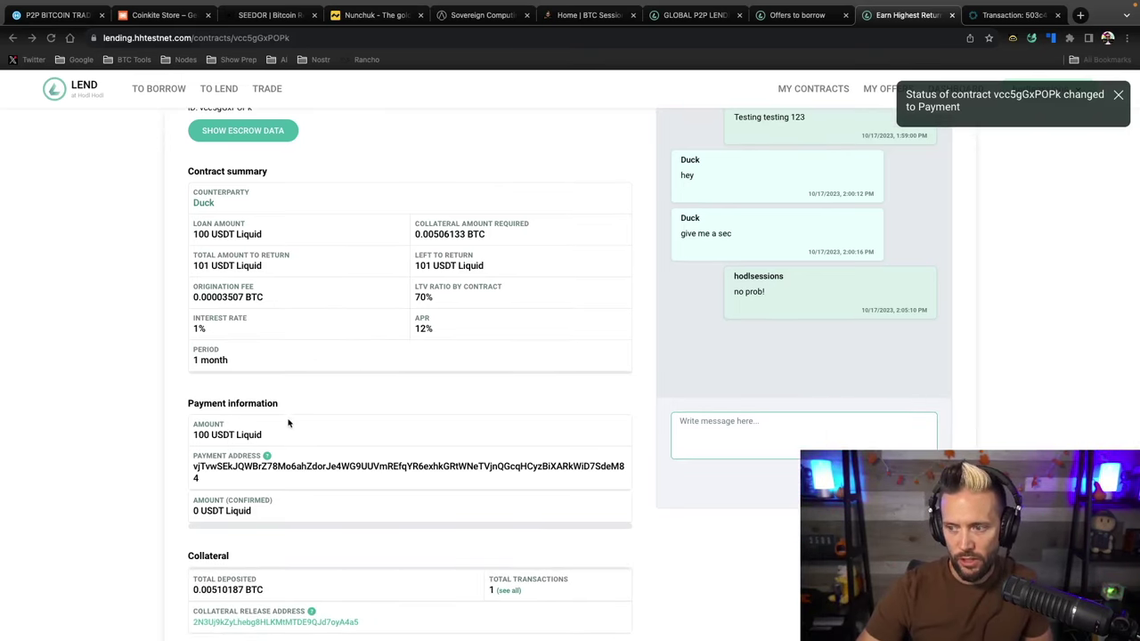
pyautogui.scroll(-4, 248, 519)
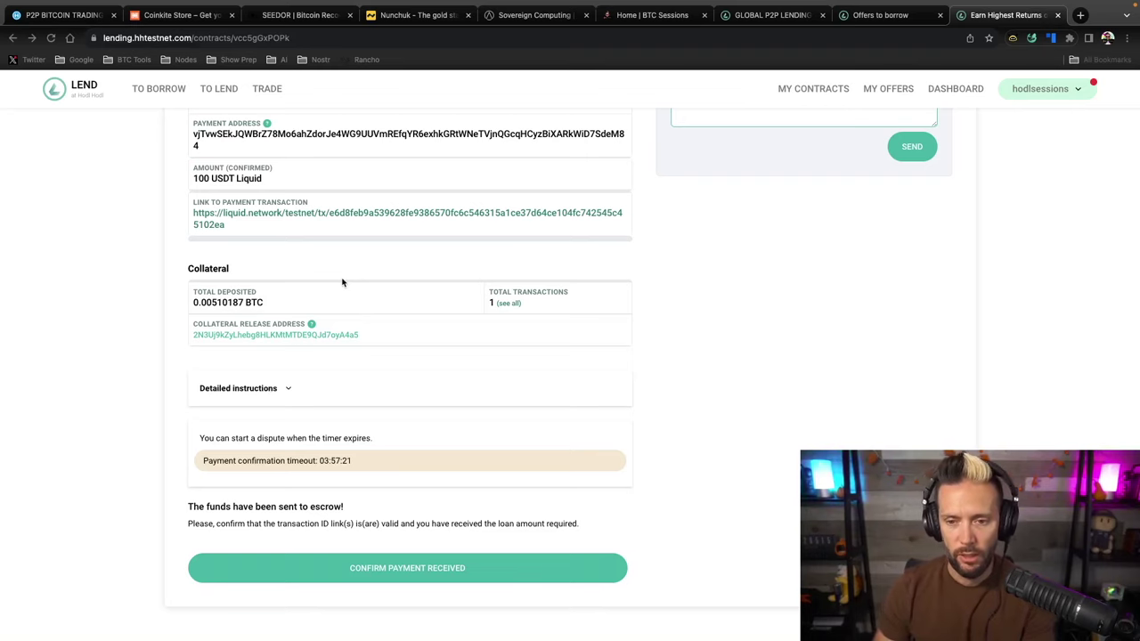
pyautogui.click(224, 228)
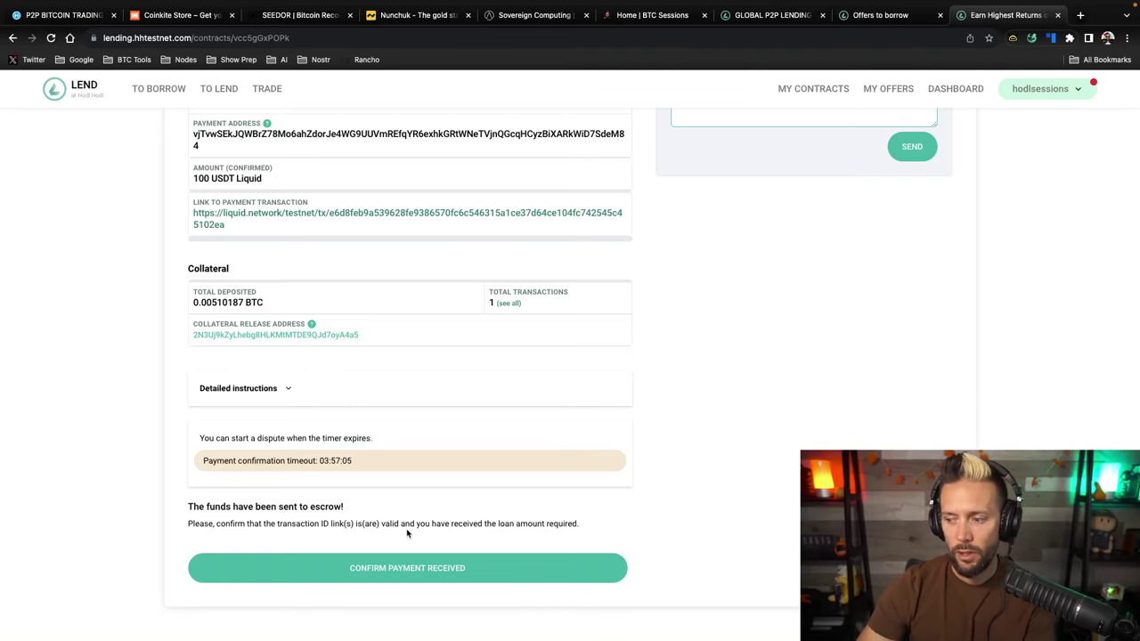
pyautogui.scroll(-1, 407, 532)
pyautogui.click(428, 558)
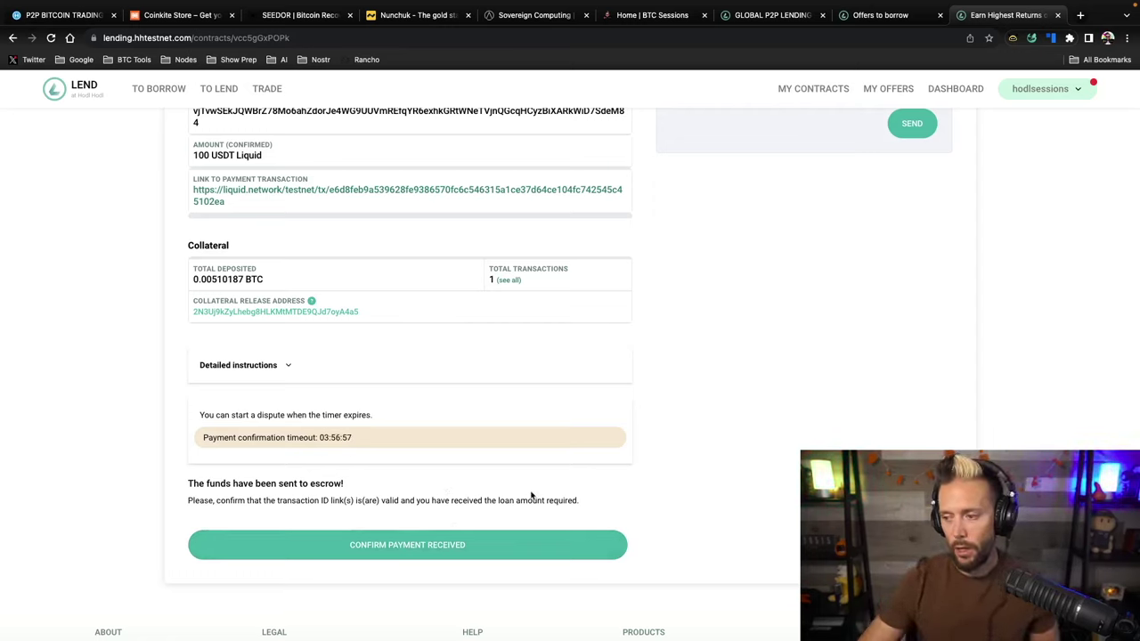
# Confirm receipt of the loan payment, authorising with the 2FA code and payment password
pyautogui.click(408, 545)
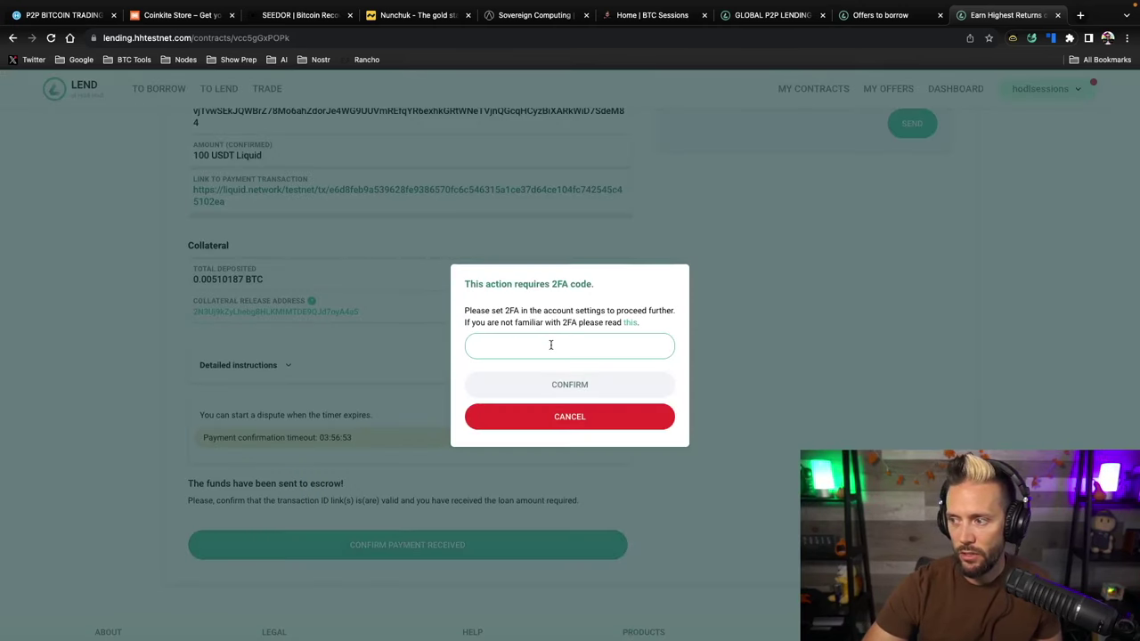
pyautogui.click(551, 345)
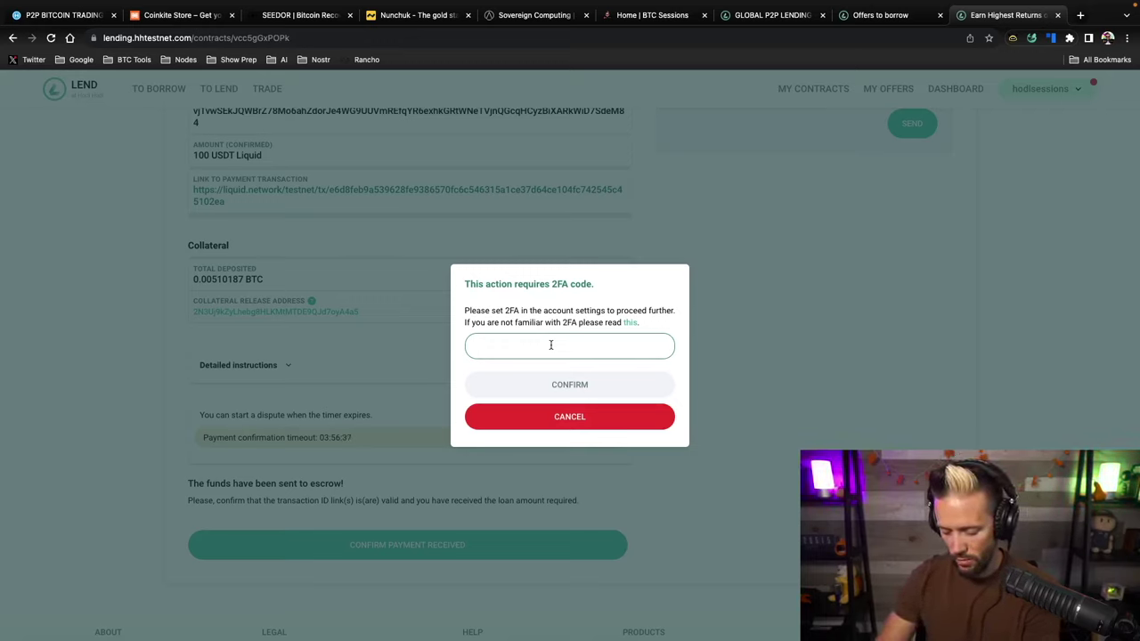
pyautogui.write('379')
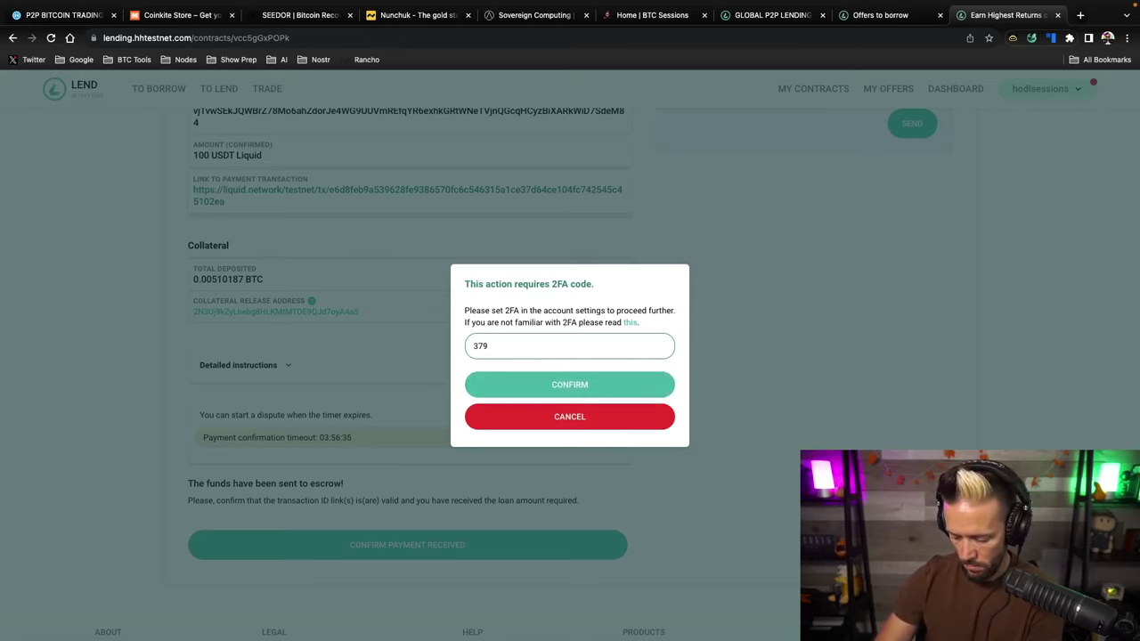
pyautogui.write('865')
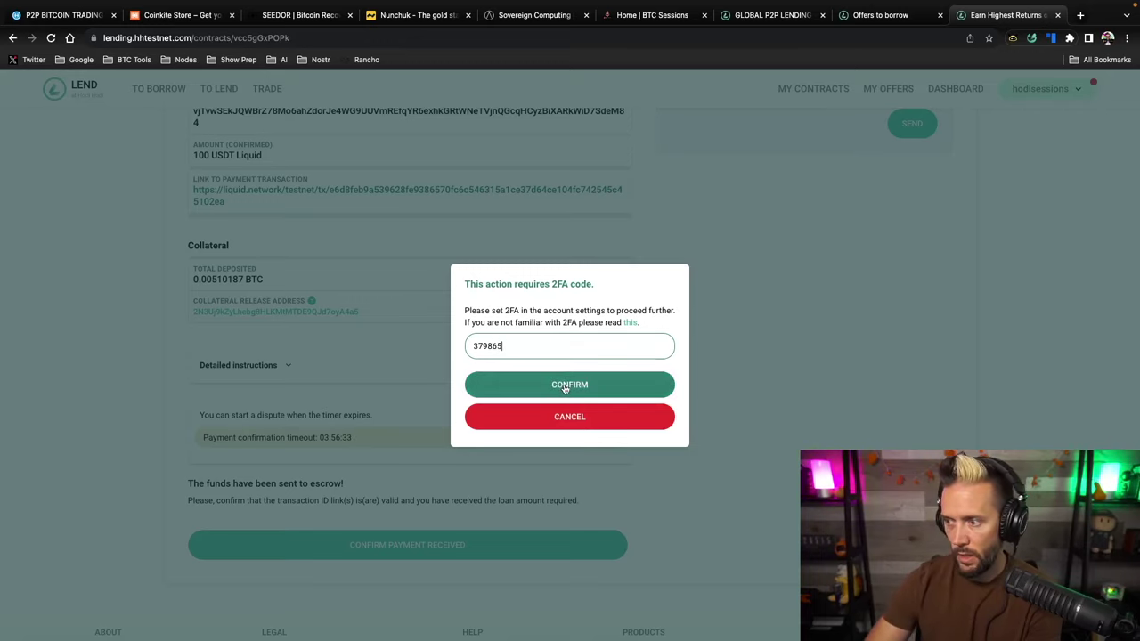
pyautogui.click(562, 386)
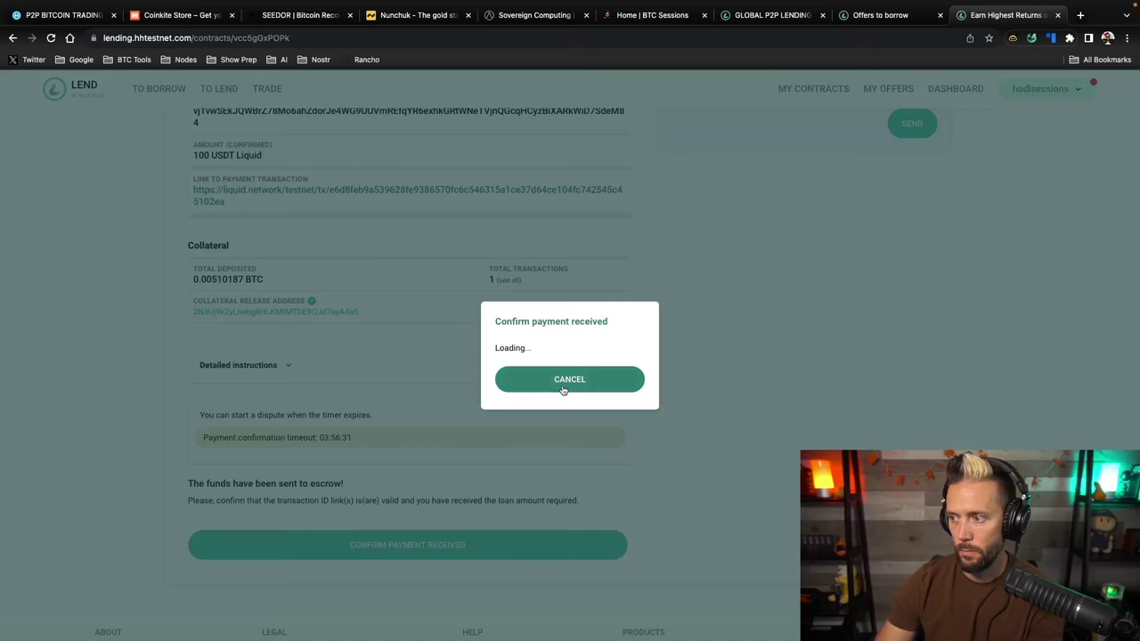
pyautogui.click(550, 346)
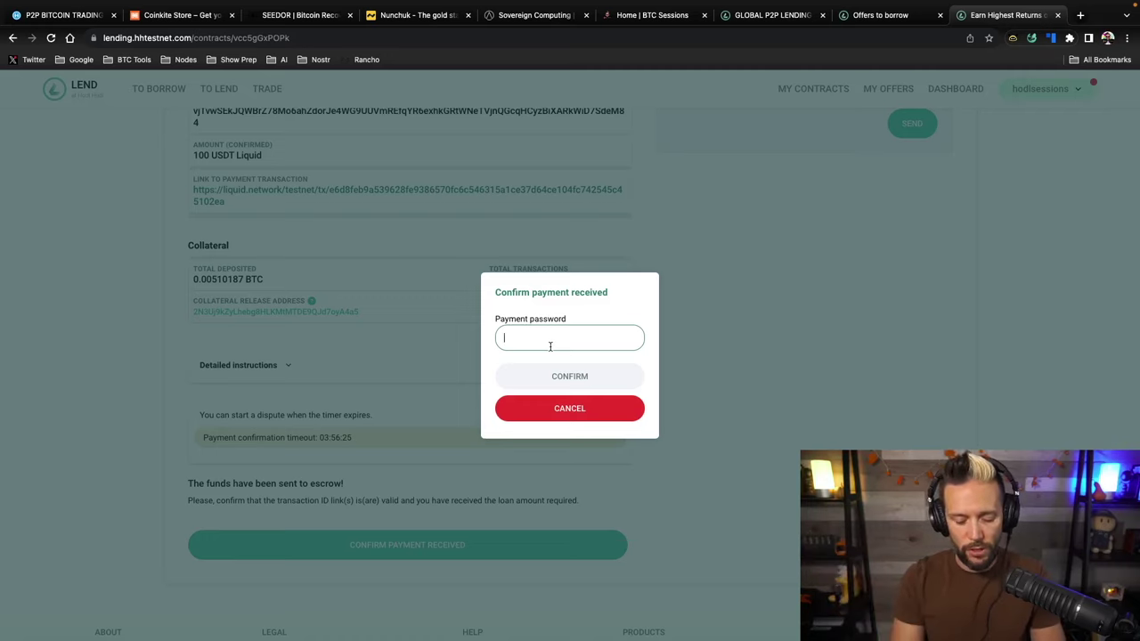
pyautogui.write('********')
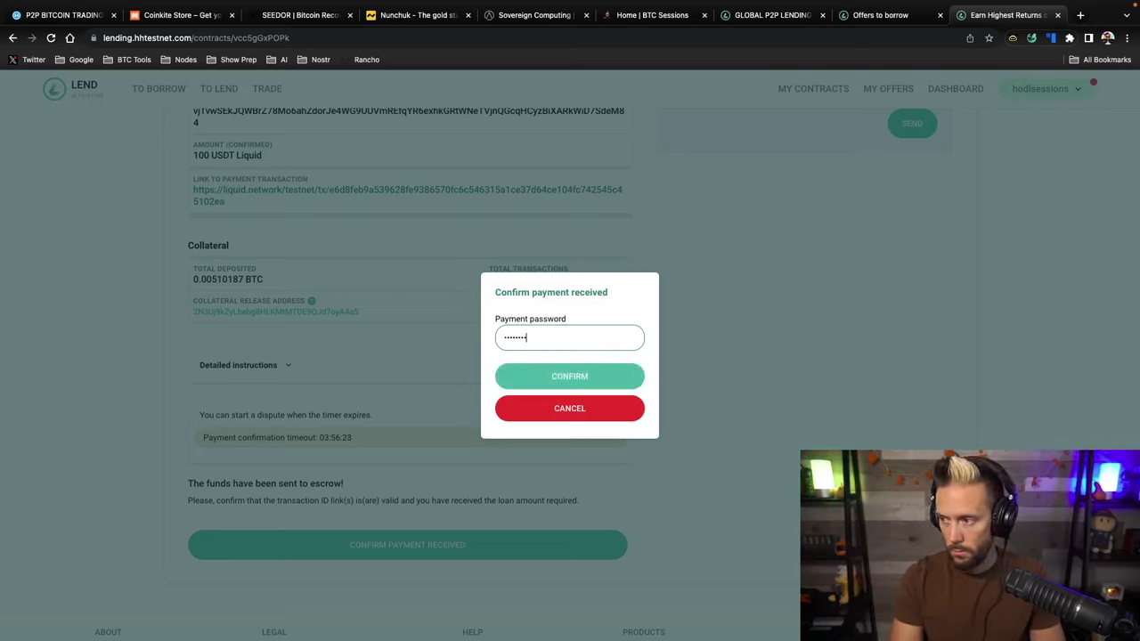
pyautogui.click(561, 377)
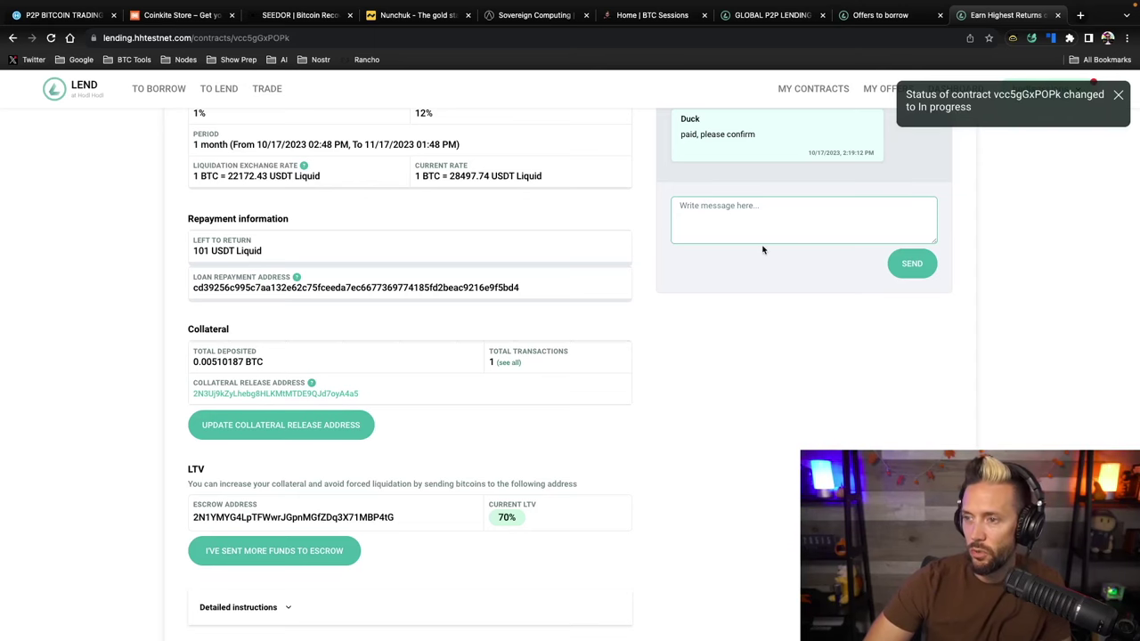
pyautogui.scroll(1, 513, 392)
pyautogui.scroll(5, 513, 392)
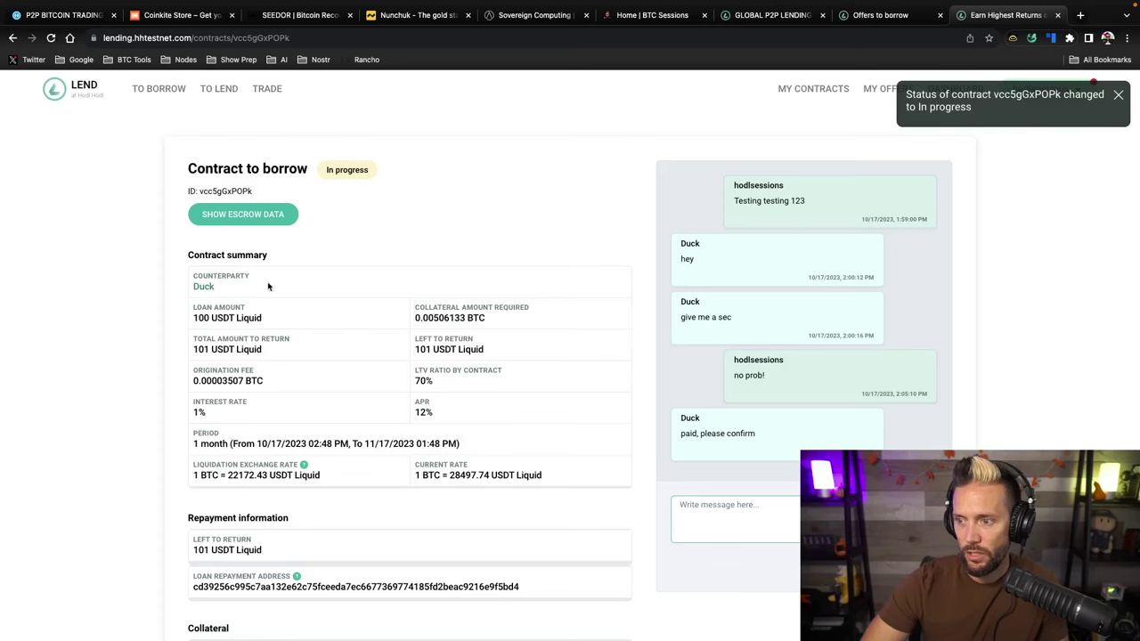
pyautogui.scroll(-4, 383, 332)
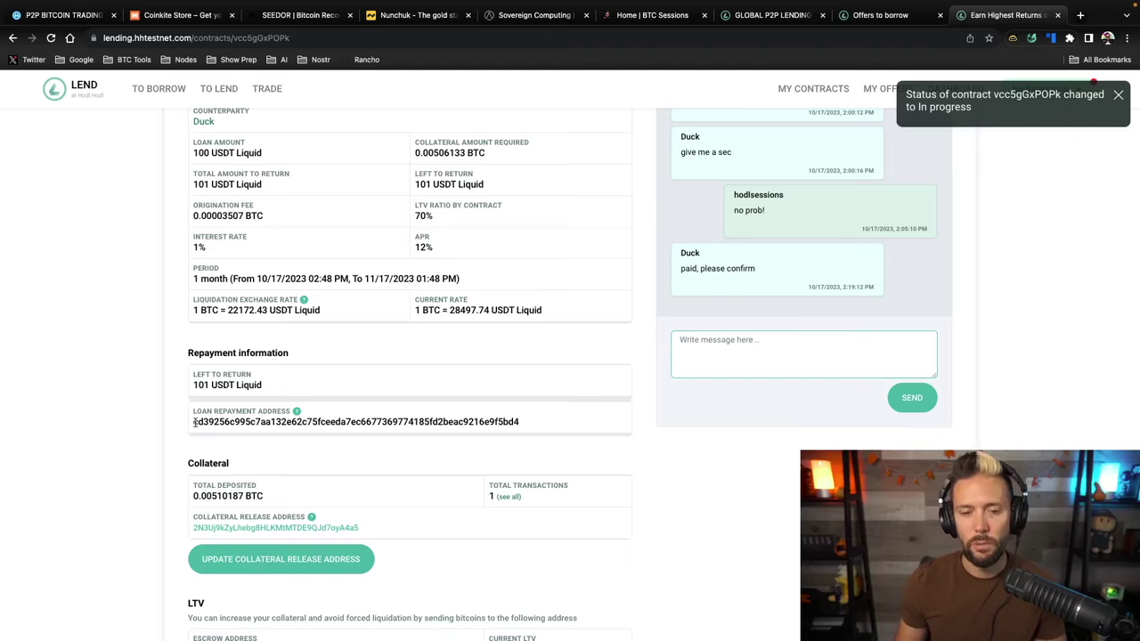
pyautogui.doubleClick(337, 423)
pyautogui.click(342, 394)
pyautogui.moveTo(296, 412)
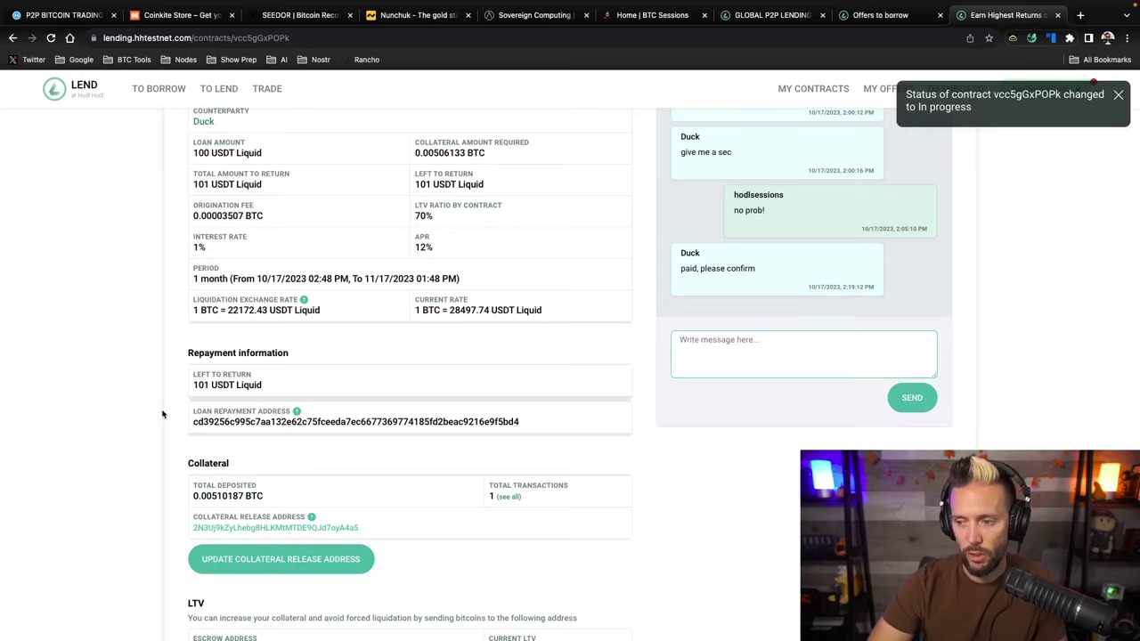
pyautogui.scroll(-3, 162, 413)
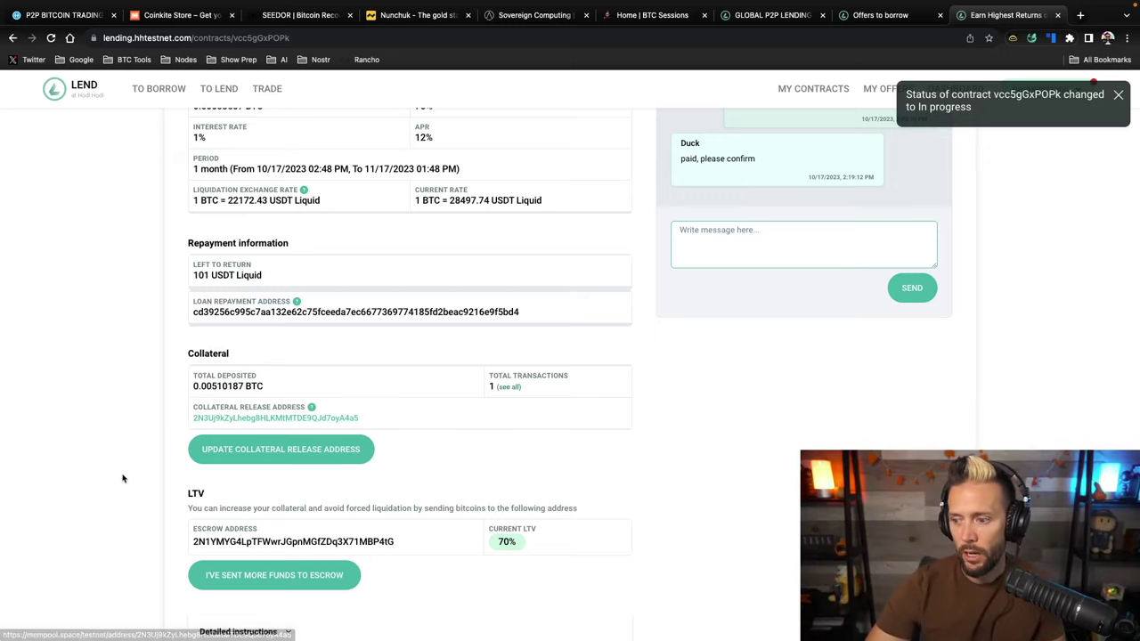
pyautogui.scroll(-3, 122, 476)
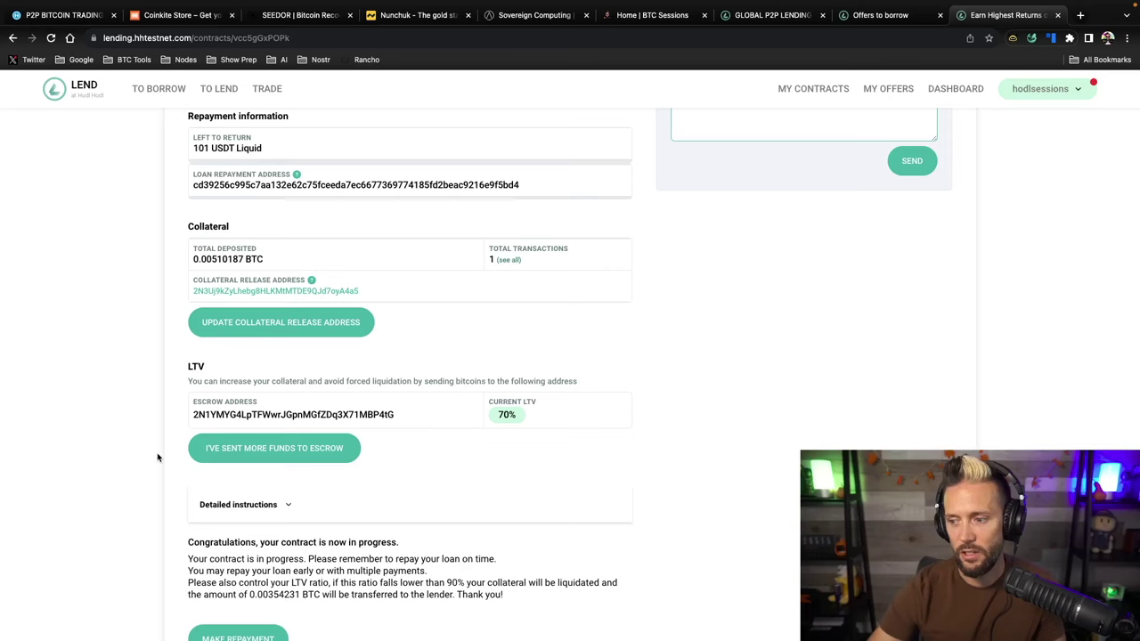
pyautogui.scroll(-2, 158, 458)
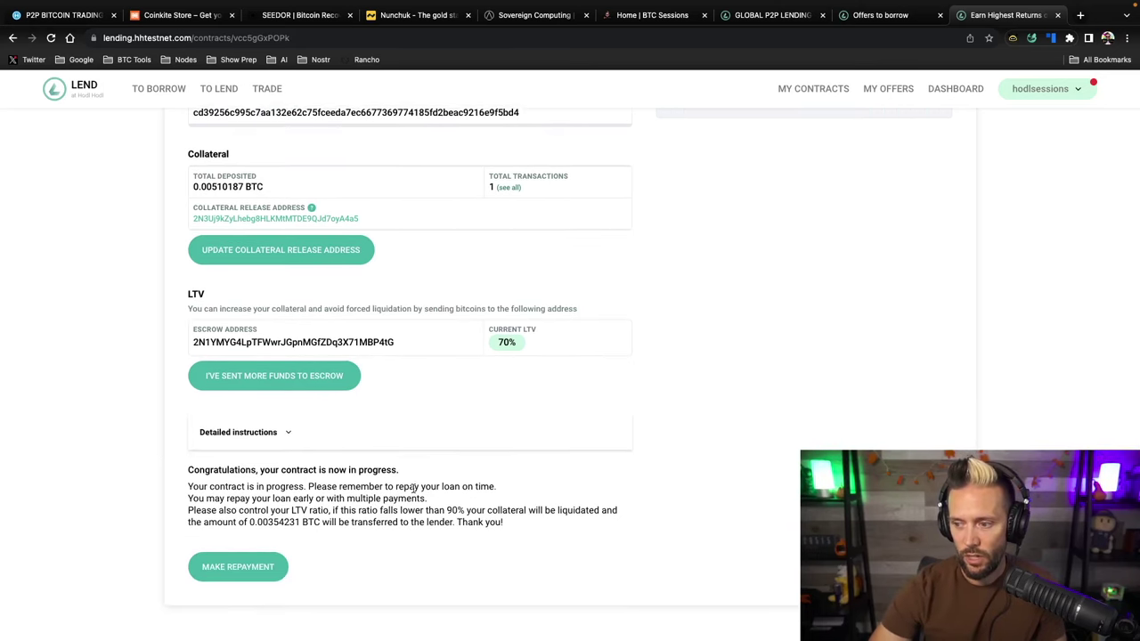
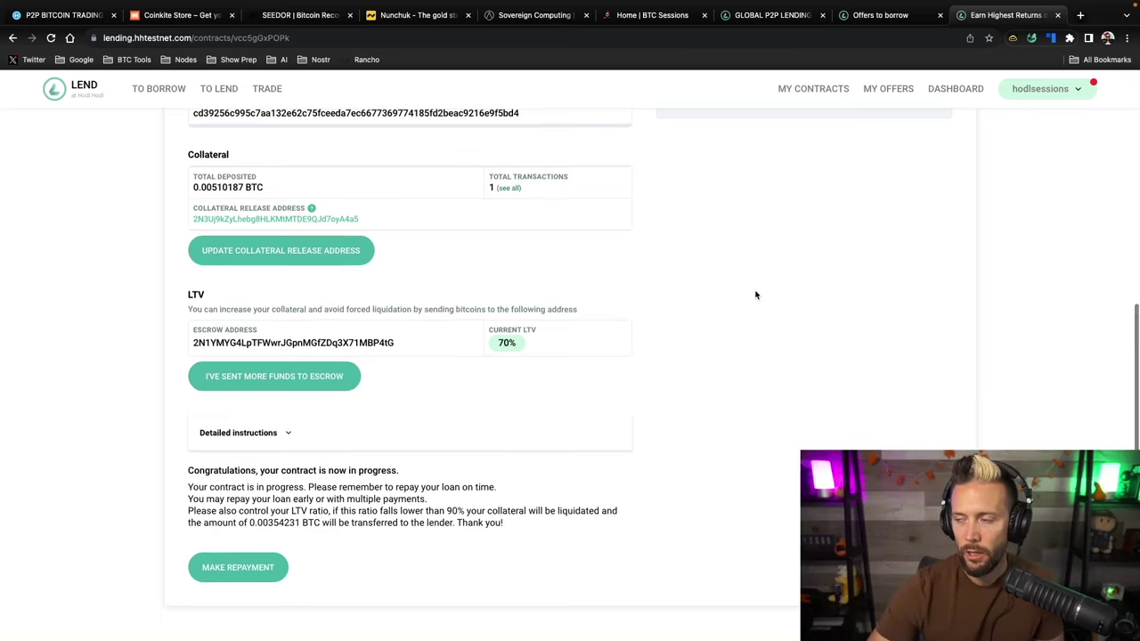
# Scroll through the borrow contract page's collateral and LTV sections
pyautogui.scroll(5, 756, 294)
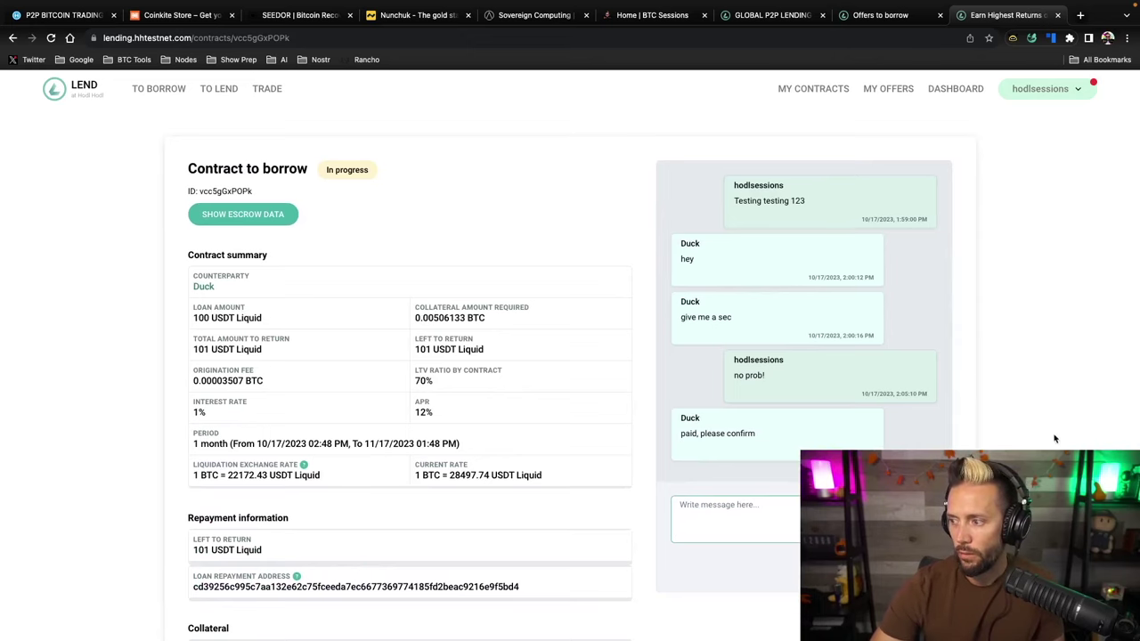
pyautogui.scroll(-5, 1024, 396)
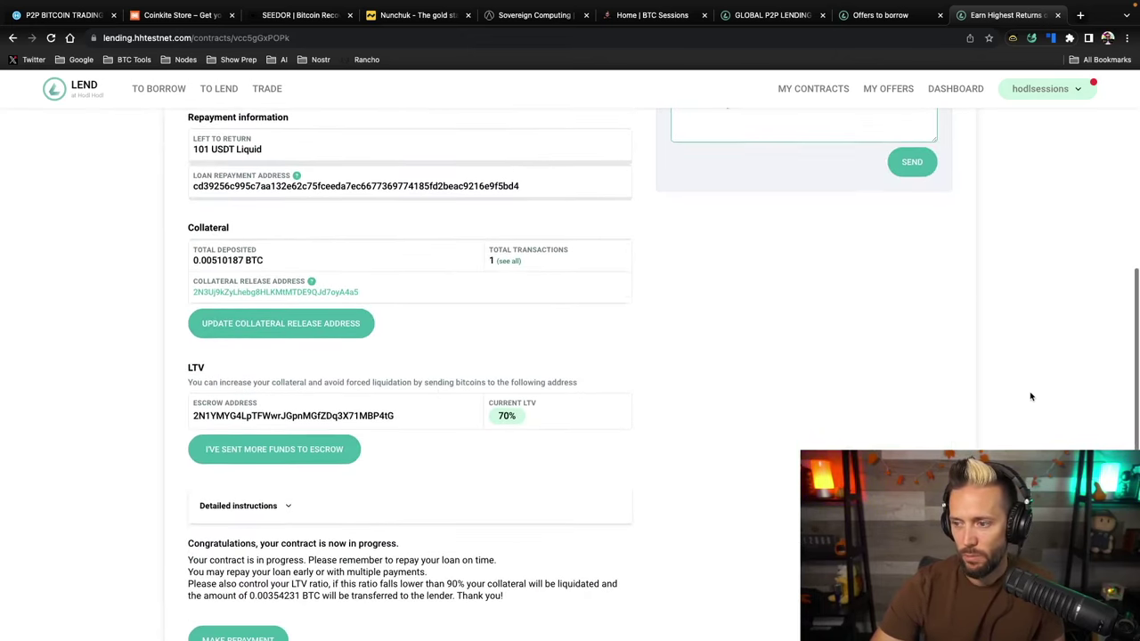
pyautogui.scroll(5, 1031, 395)
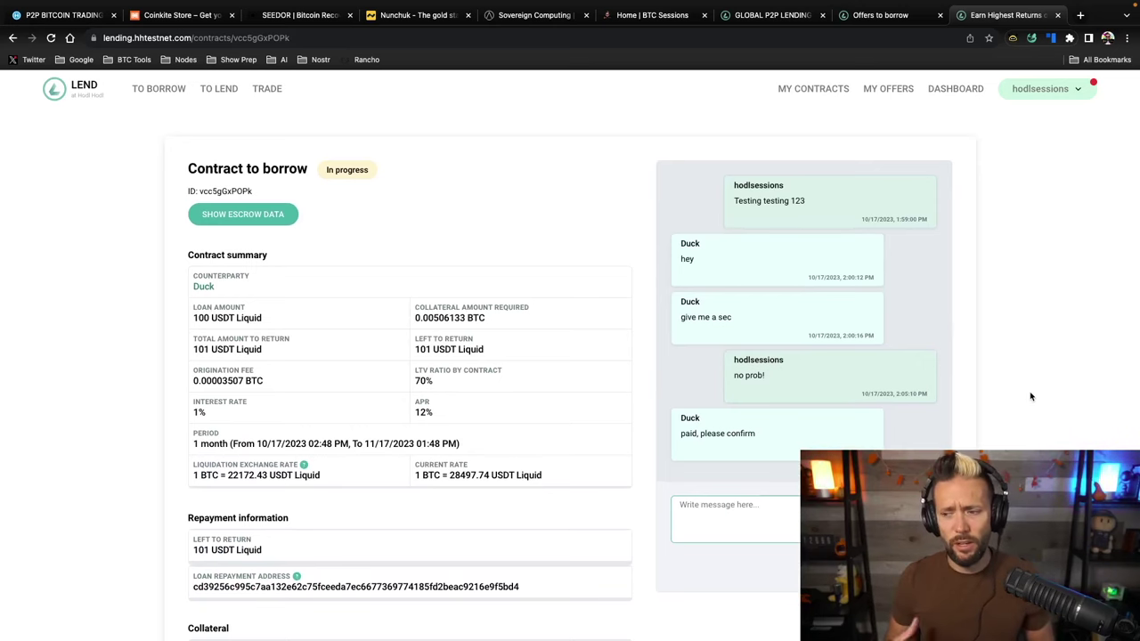
pyautogui.scroll(-5, 1031, 394)
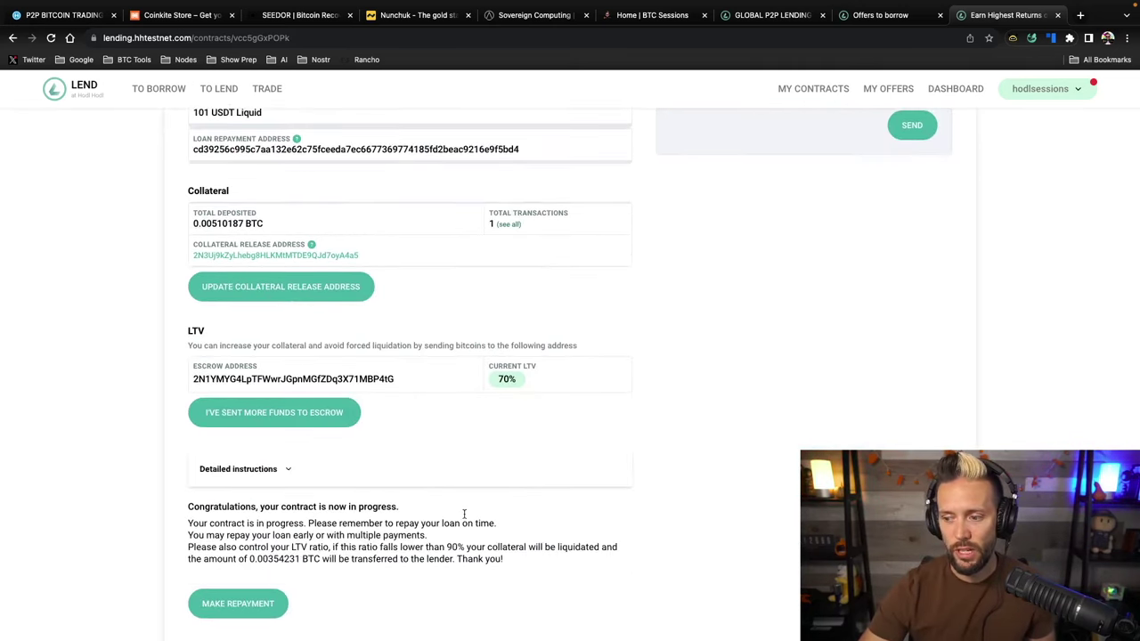
pyautogui.scroll(5, 472, 450)
pyautogui.scroll(-1, 472, 450)
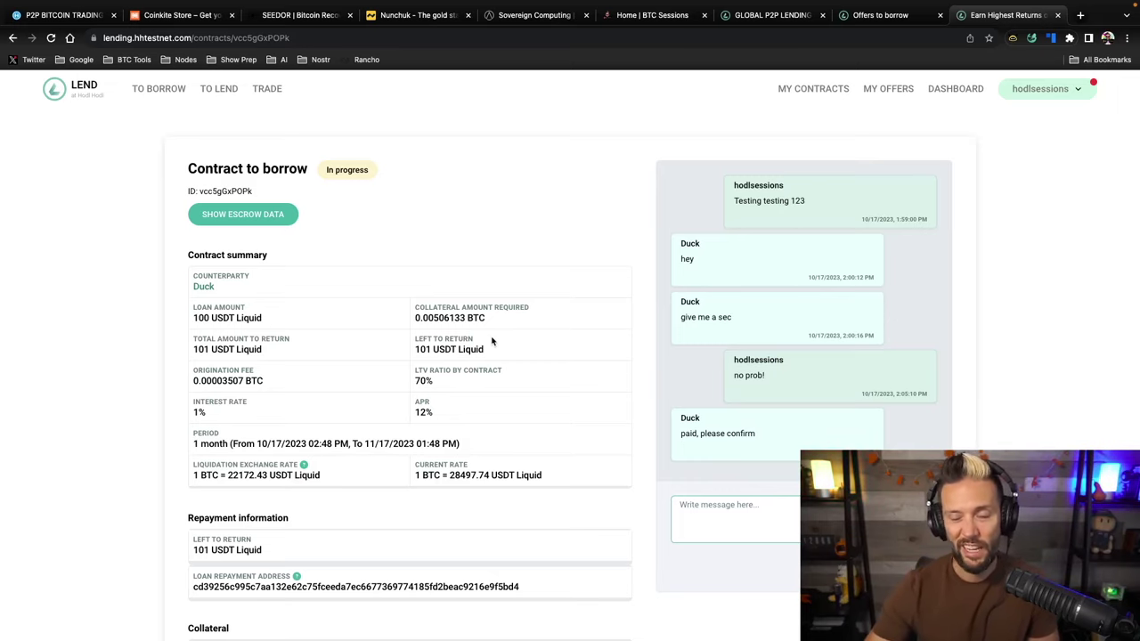
pyautogui.scroll(-10, 293, 359)
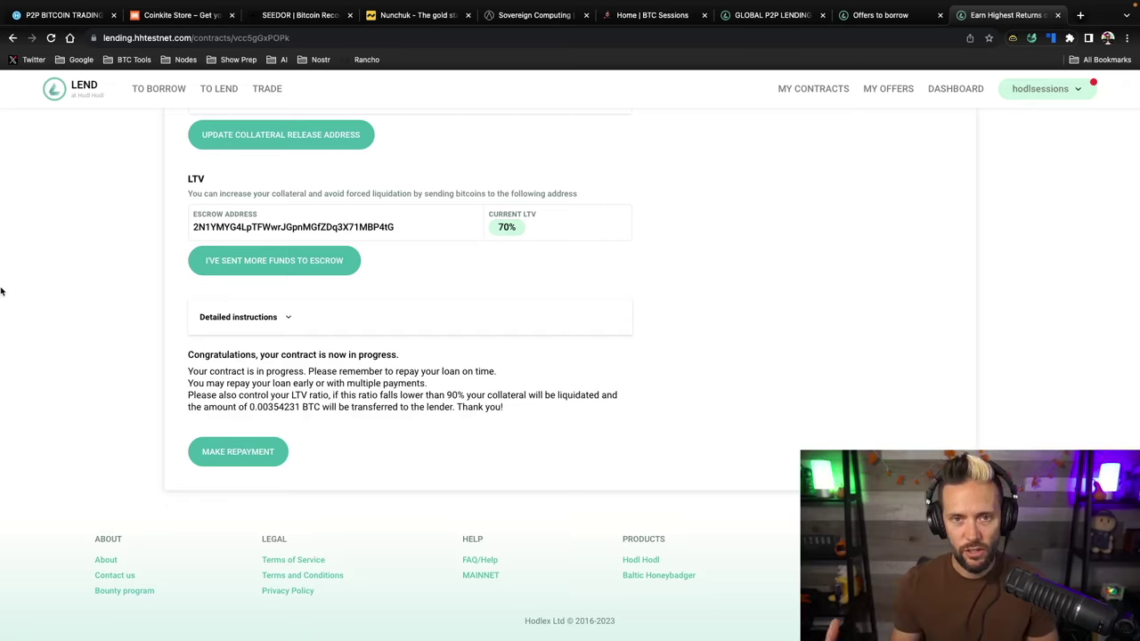
pyautogui.scroll(10, 155, 158)
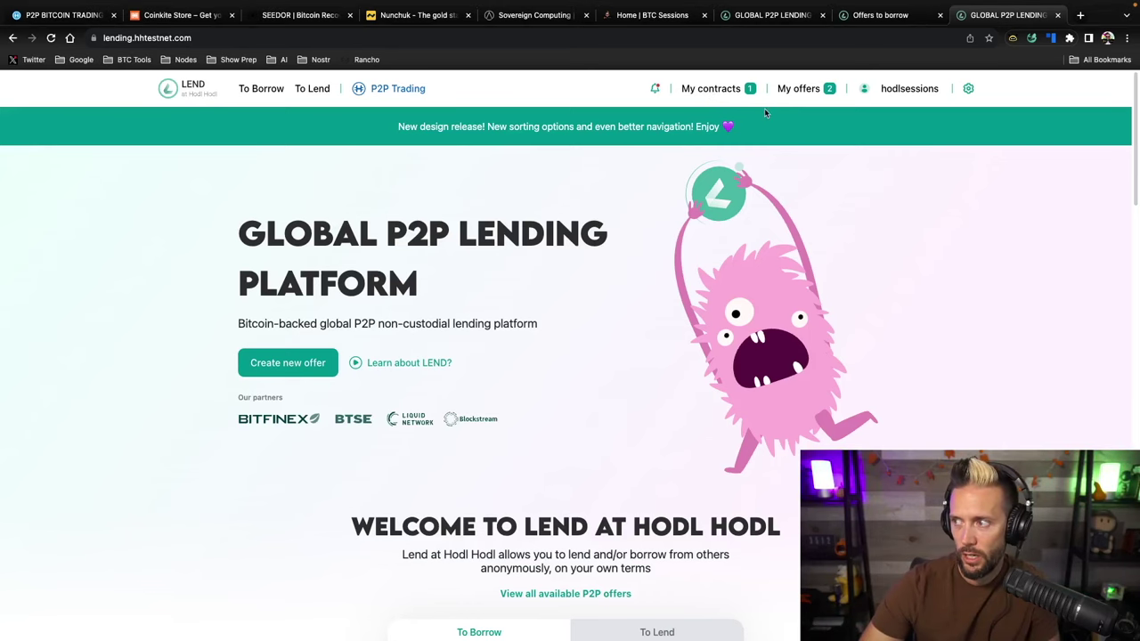
# Open the in-progress borrow contract and cancel its Make Repayment prompt
pyautogui.click(711, 94)
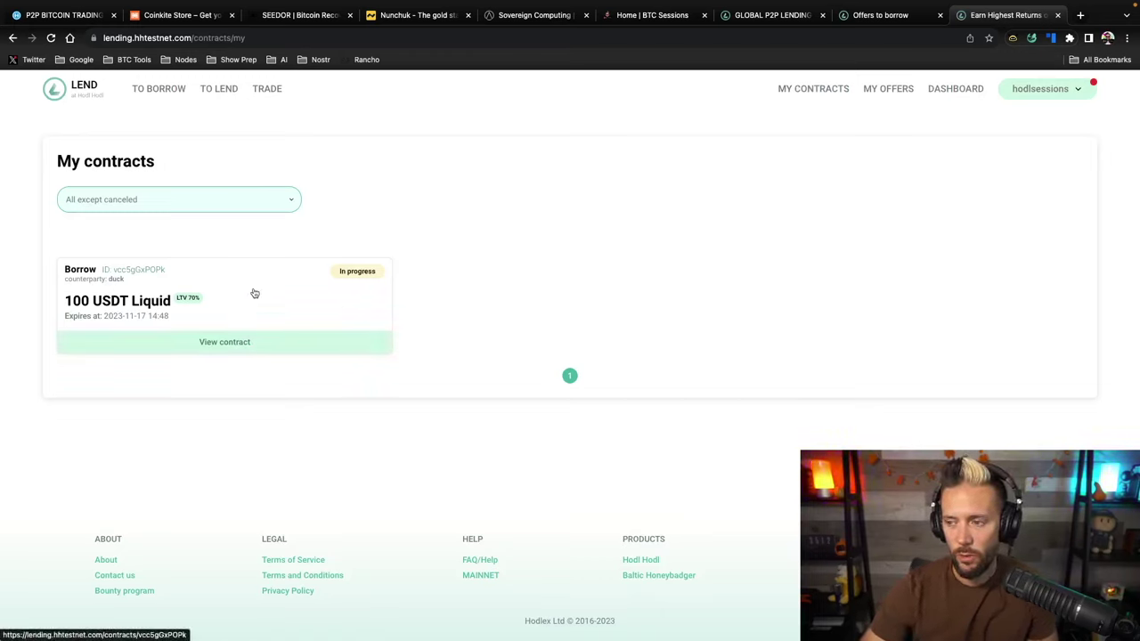
pyautogui.click(222, 346)
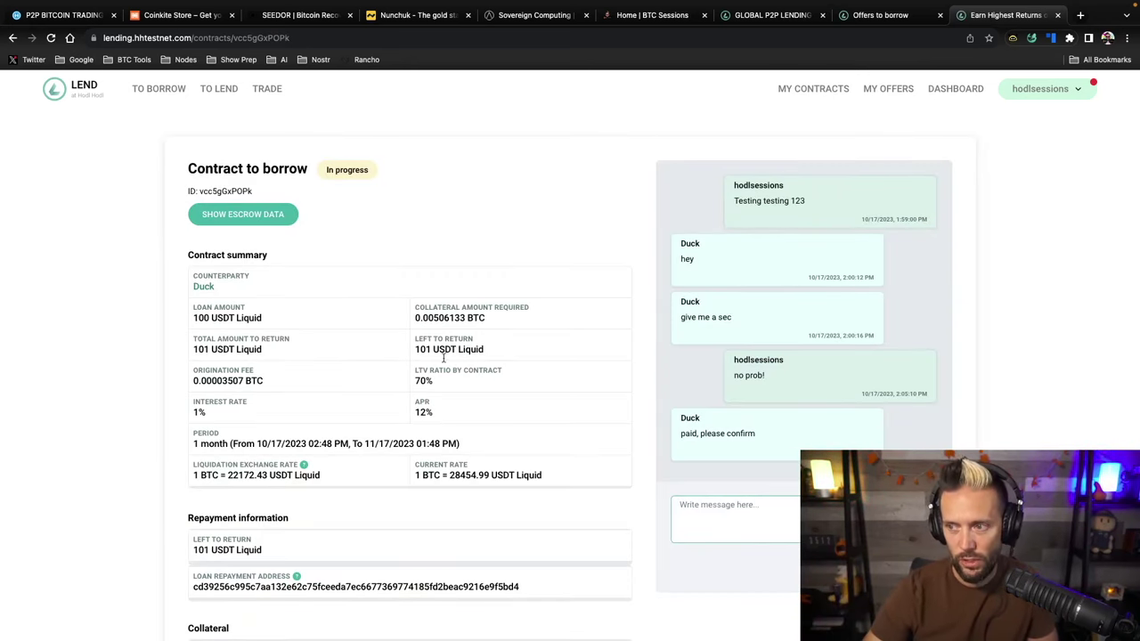
pyautogui.scroll(-10, 485, 367)
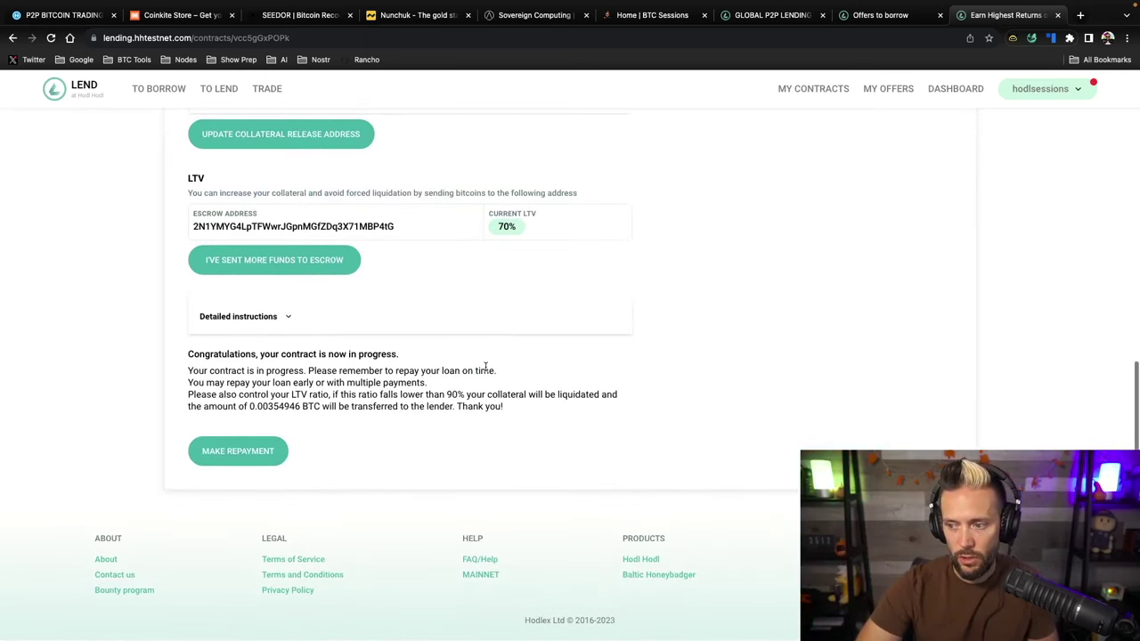
pyautogui.click(215, 454)
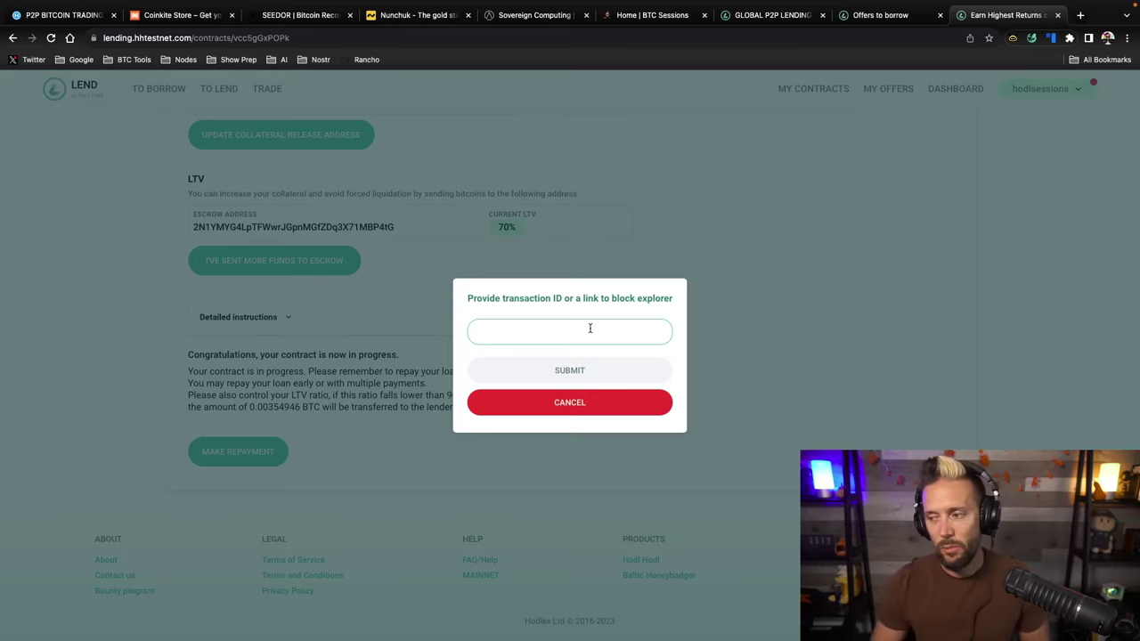
pyautogui.click(543, 403)
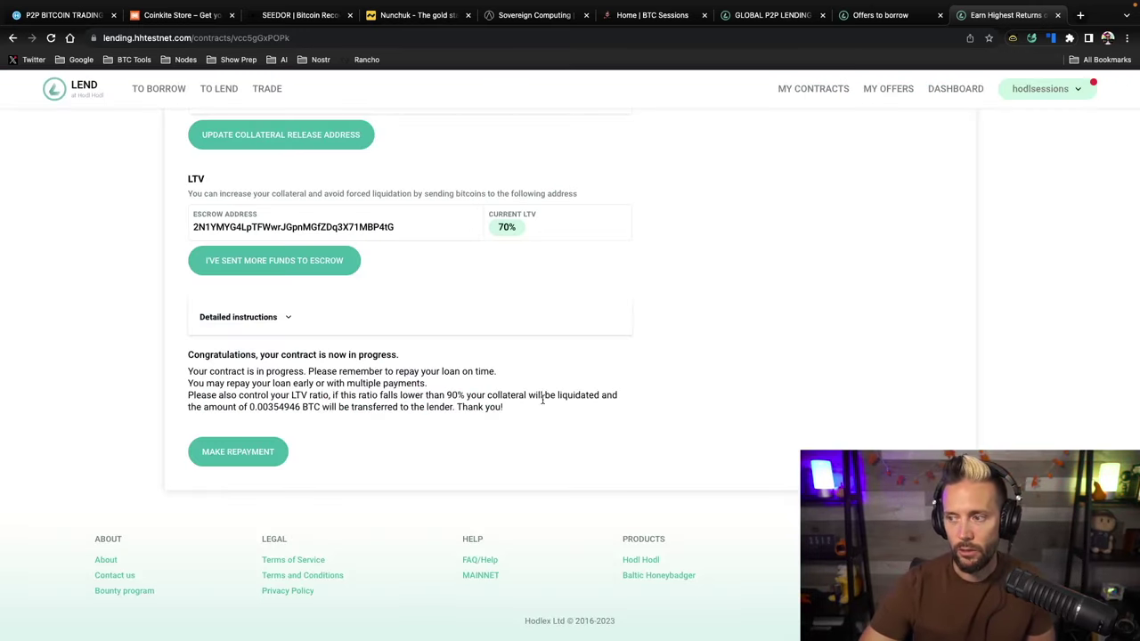
# Select the loan repayment address, then switch to Blockstream Green
pyautogui.scroll(5, 424, 322)
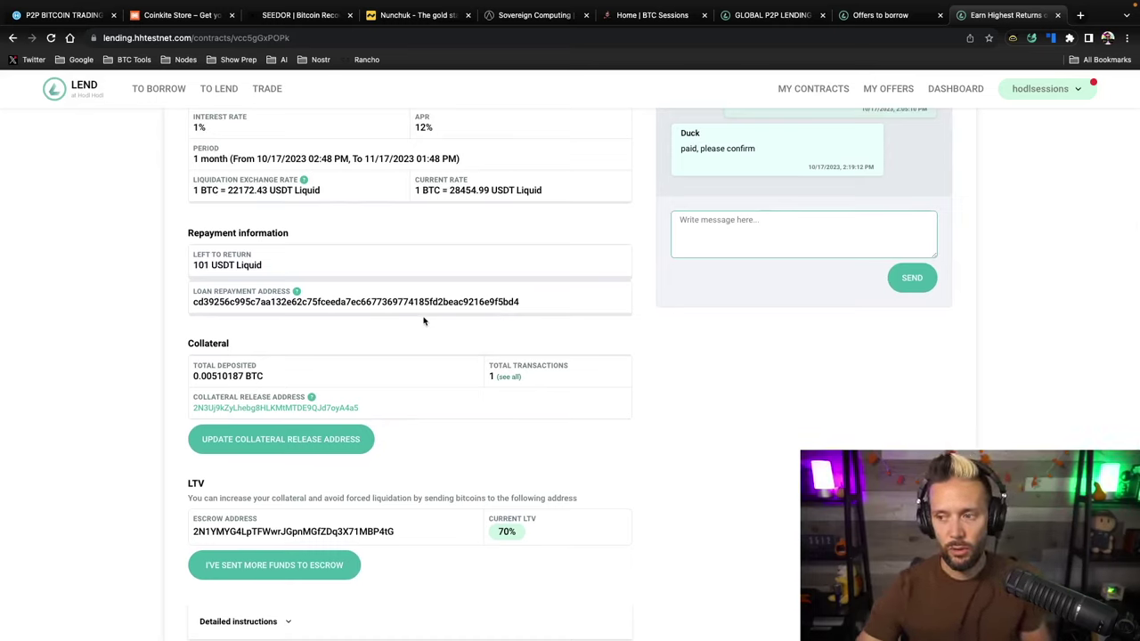
pyautogui.doubleClick(246, 302)
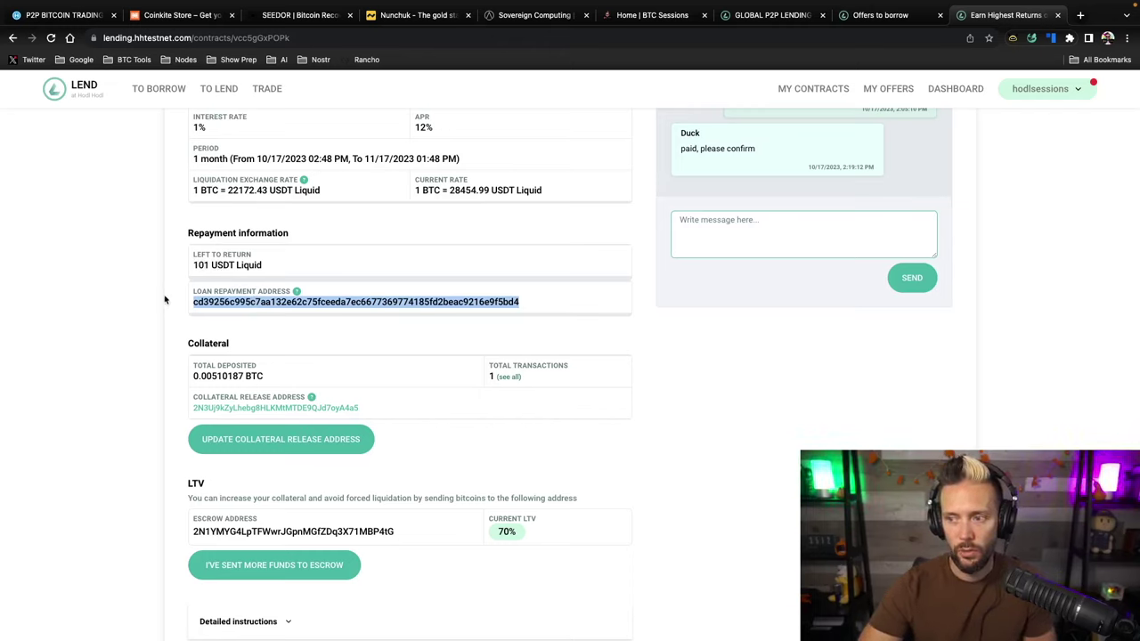
pyautogui.click(125, 327)
pyautogui.press('super+Tab')
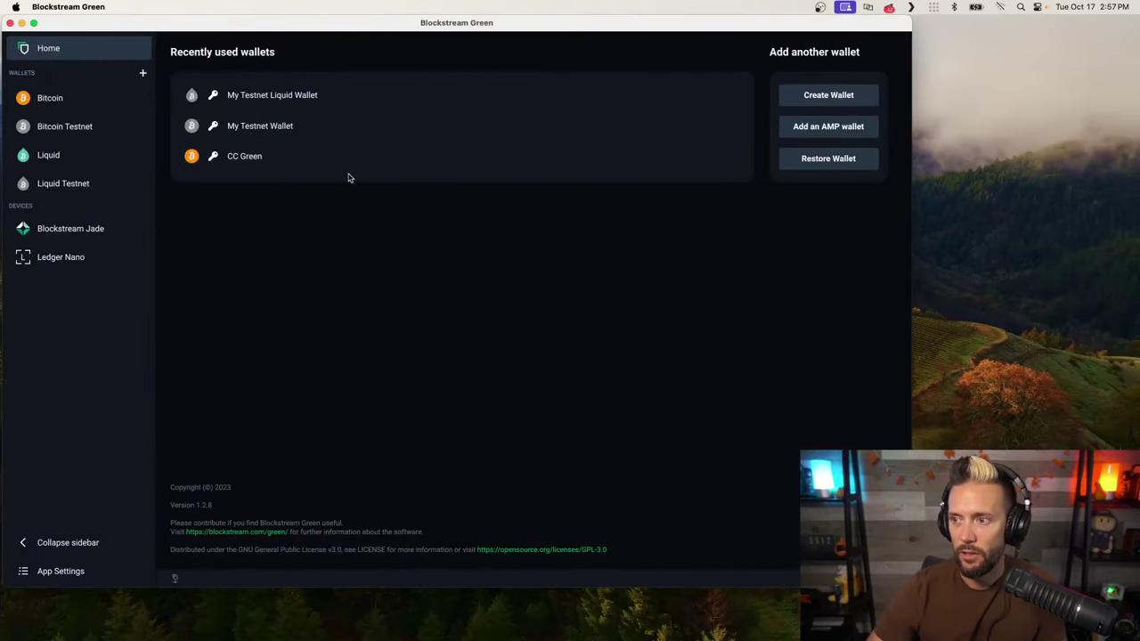
# Unlock My Testnet Liquid Wallet under Liquid Testnet with the wallet PIN
pyautogui.click(67, 184)
pyautogui.click(265, 84)
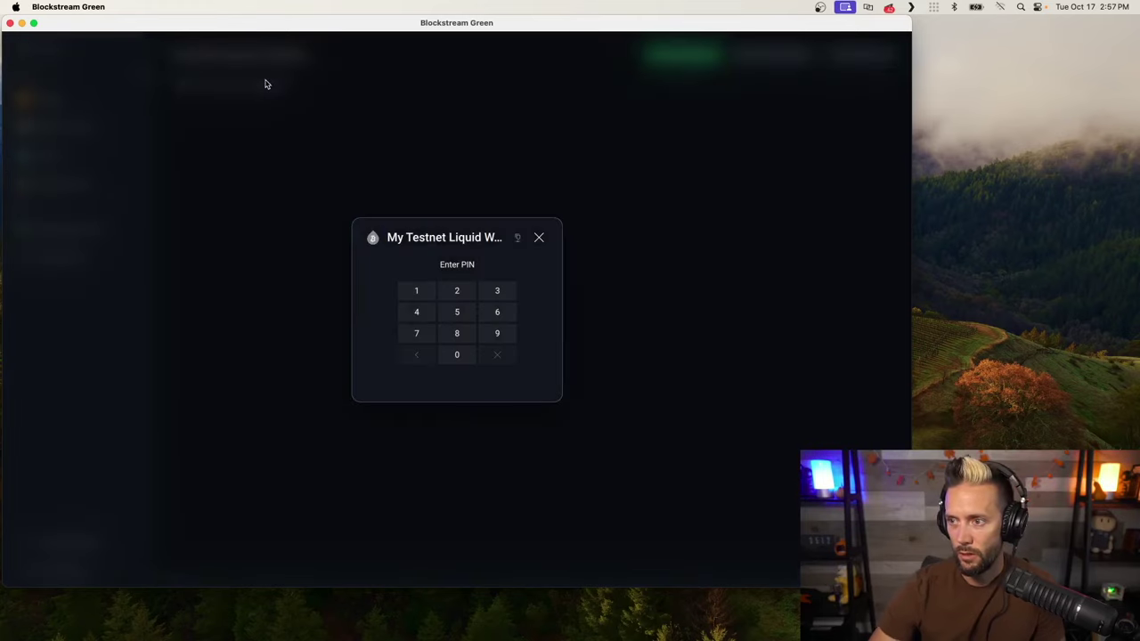
pyautogui.write('123456')
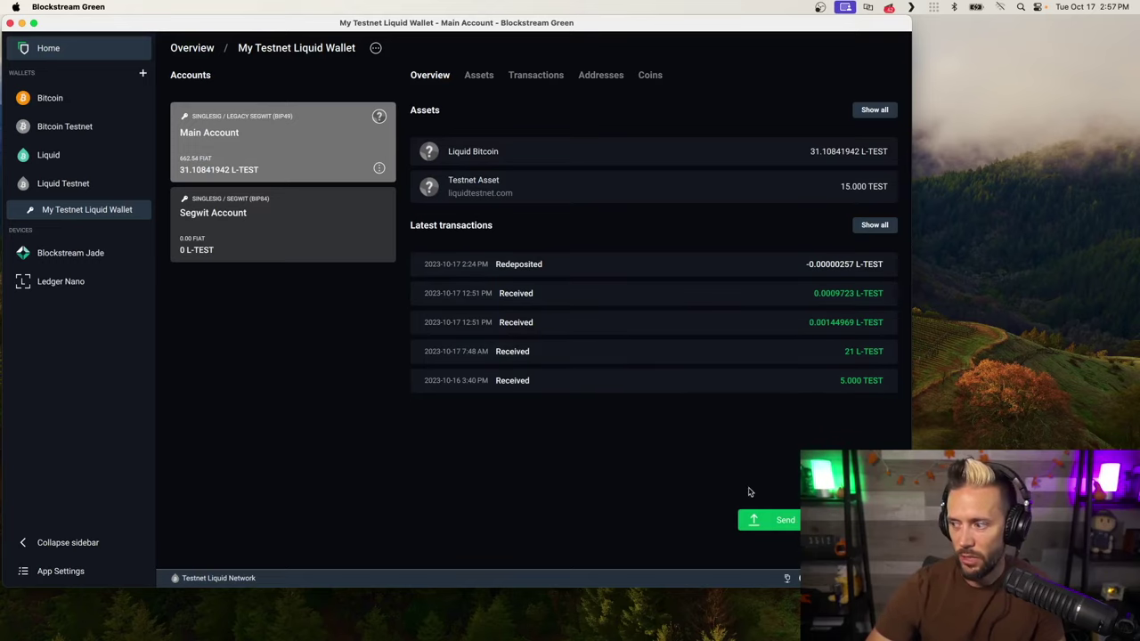
# Start a payment, grab the repayment address from the contract page, then close the form
pyautogui.click(771, 521)
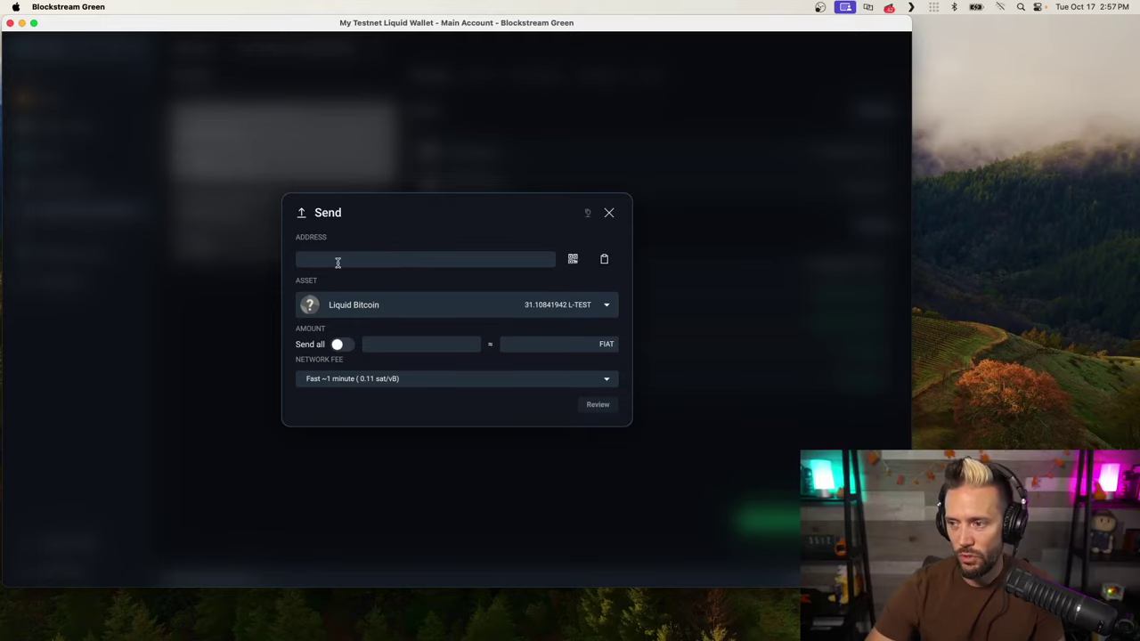
pyautogui.hotkey('ctrl', 'Left')
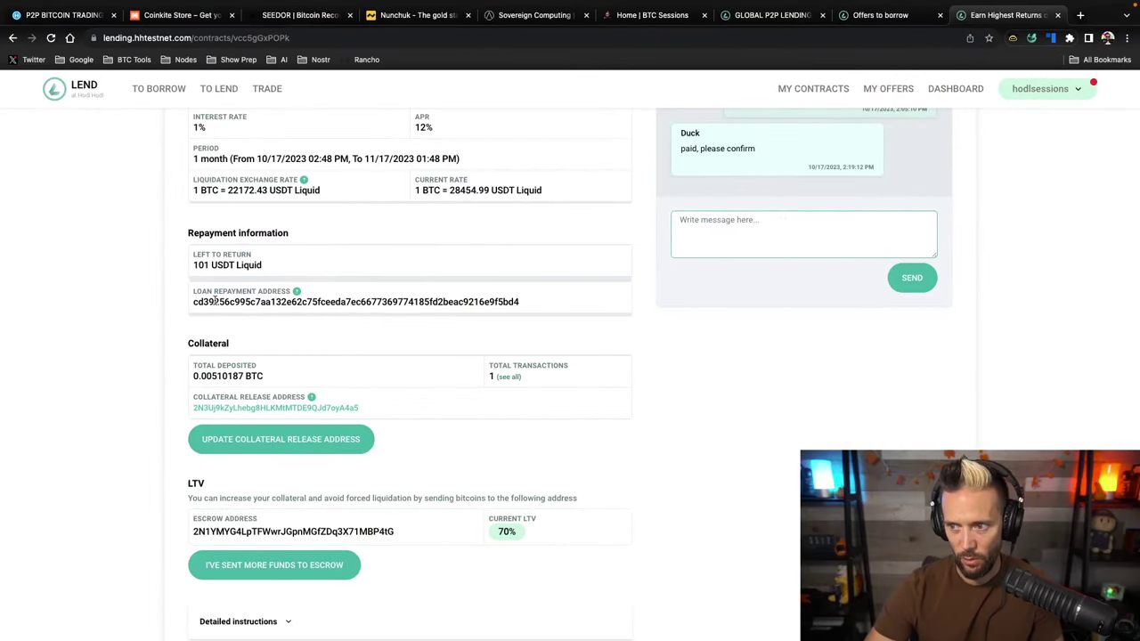
pyautogui.doubleClick(216, 301)
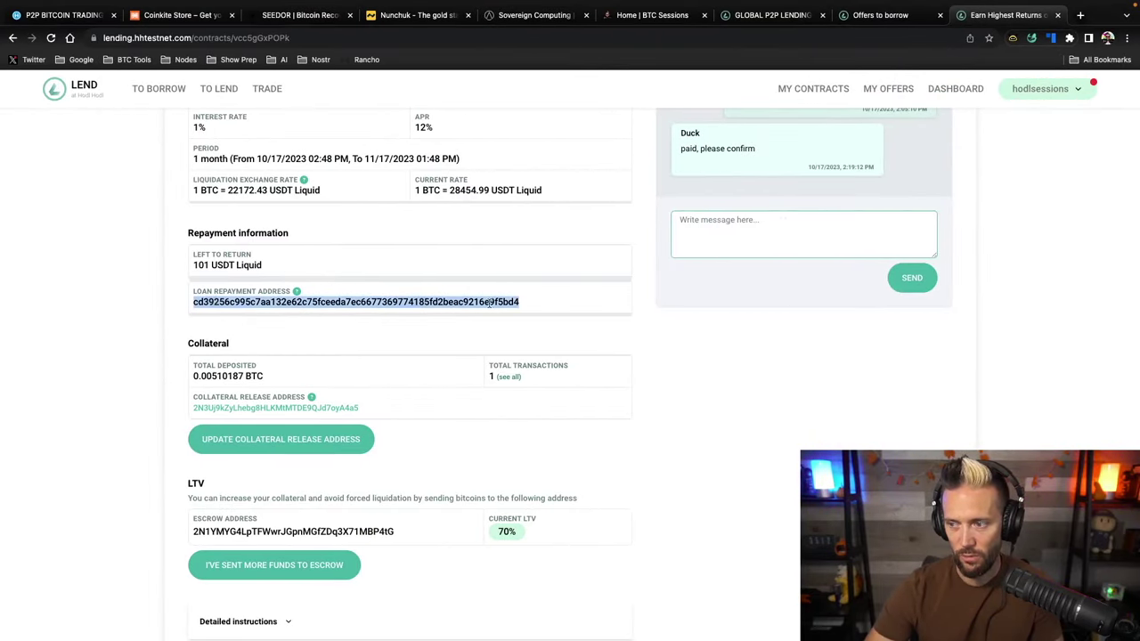
pyautogui.hotkey('ctrl', 'Right')
pyautogui.click(607, 212)
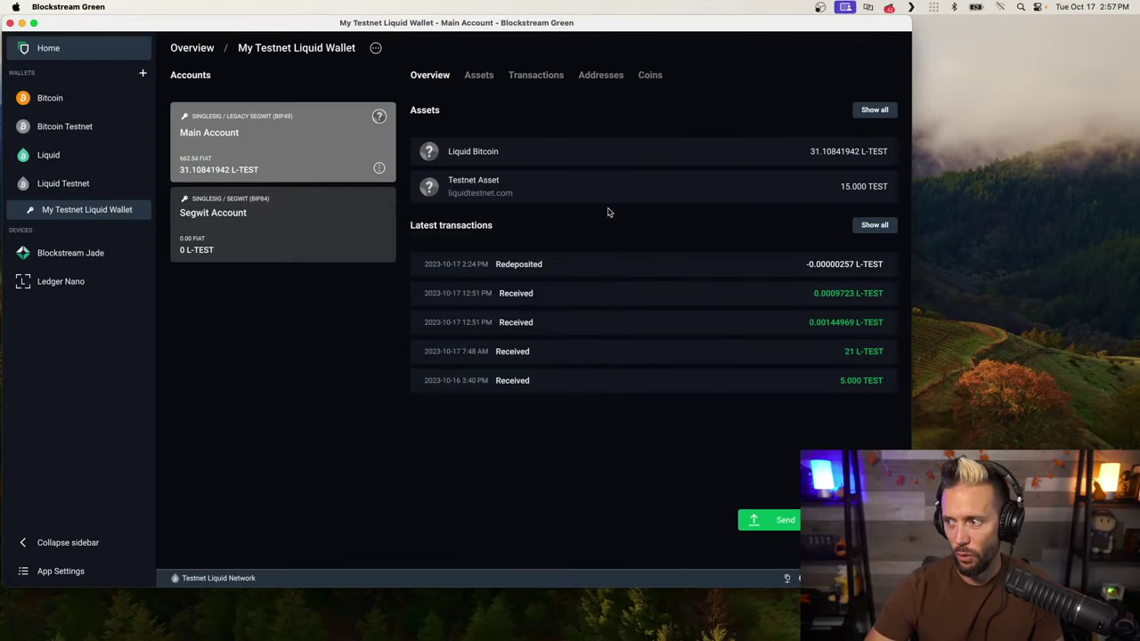
# Copy the wallet's receiving address and start a new payment
pyautogui.click(833, 521)
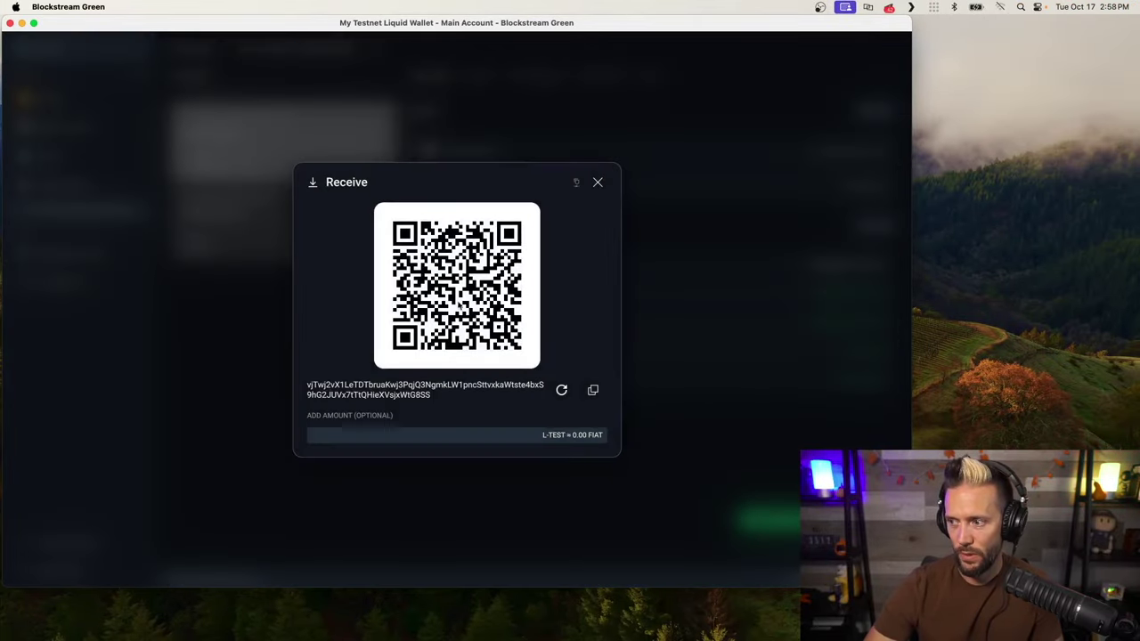
pyautogui.click(593, 390)
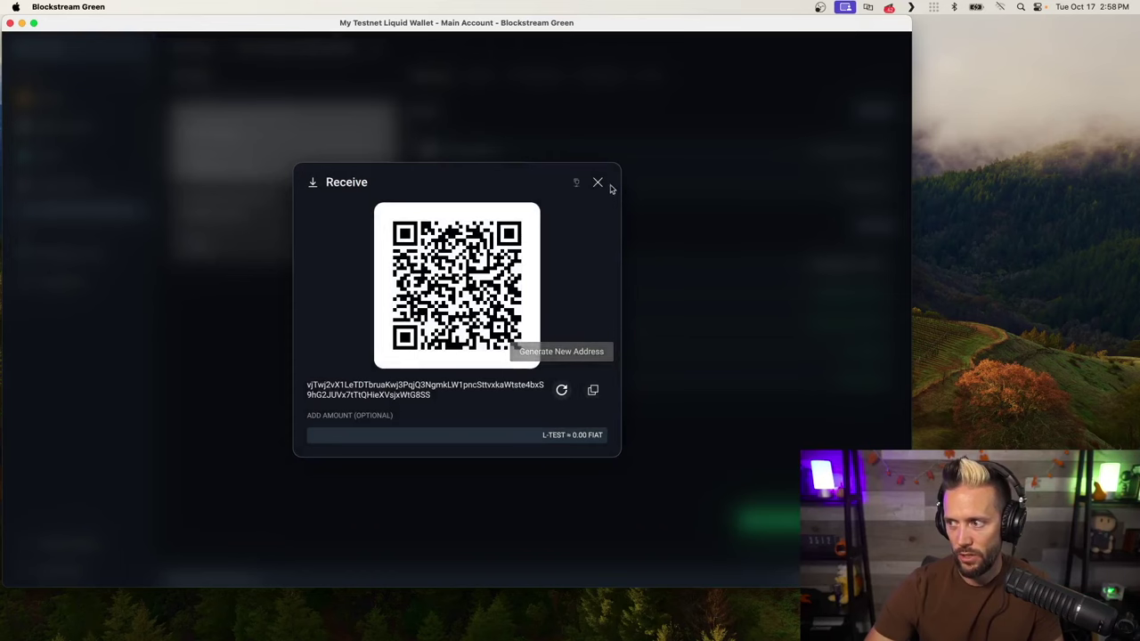
pyautogui.click(597, 182)
pyautogui.click(762, 519)
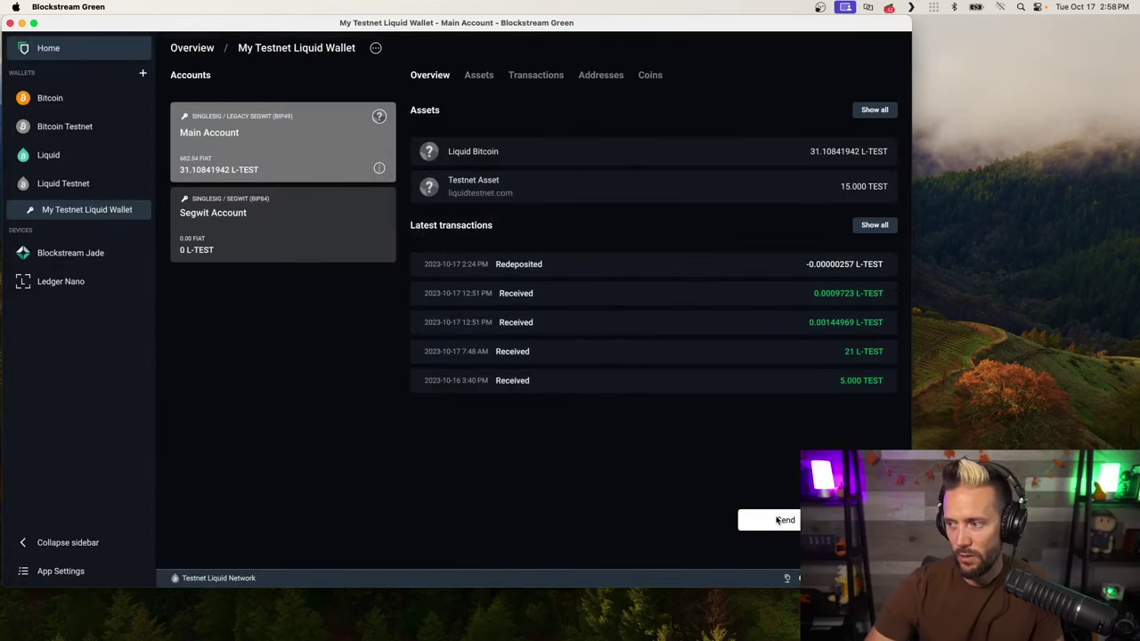
# Paste the recipient address and send 5 TEST of Testnet Asset
pyautogui.click(346, 258)
pyautogui.press('super+v')
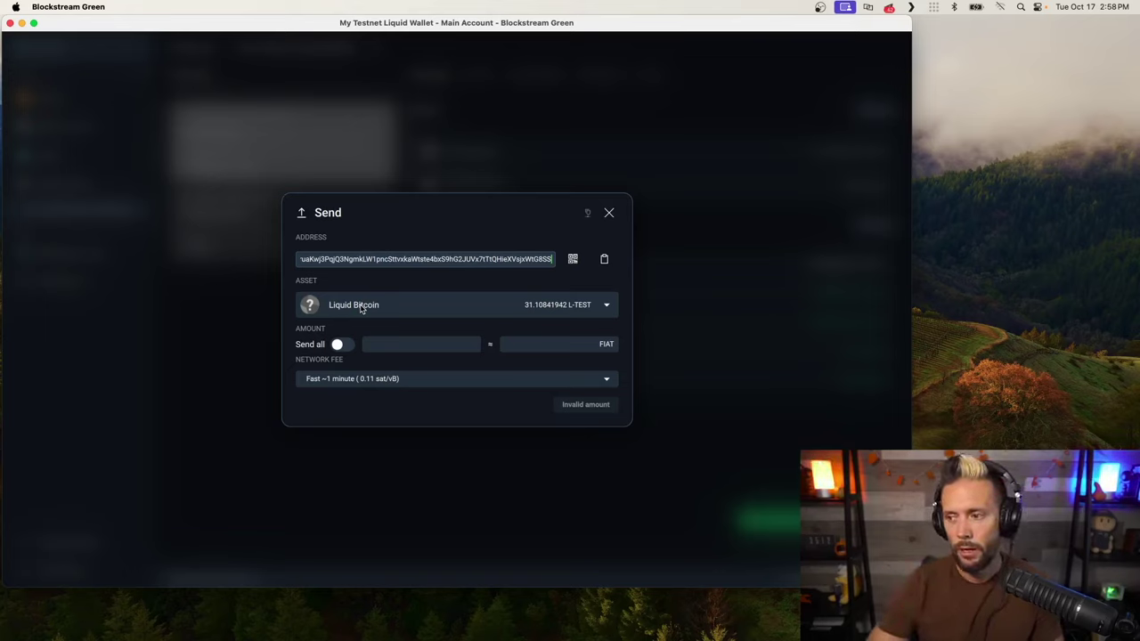
pyautogui.click(607, 306)
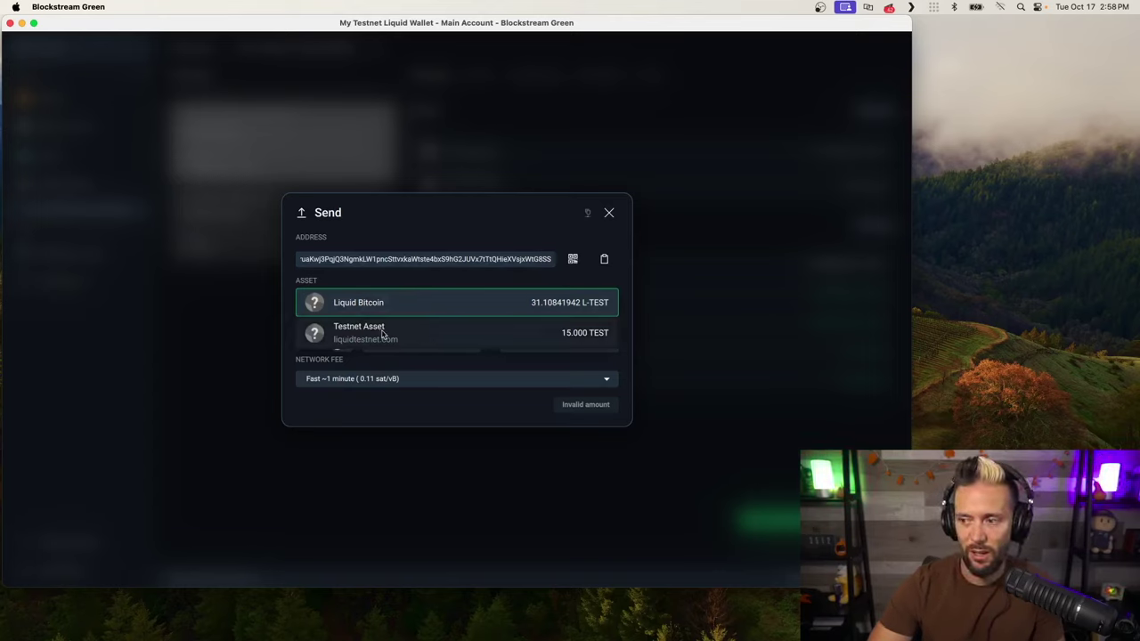
pyautogui.click(359, 334)
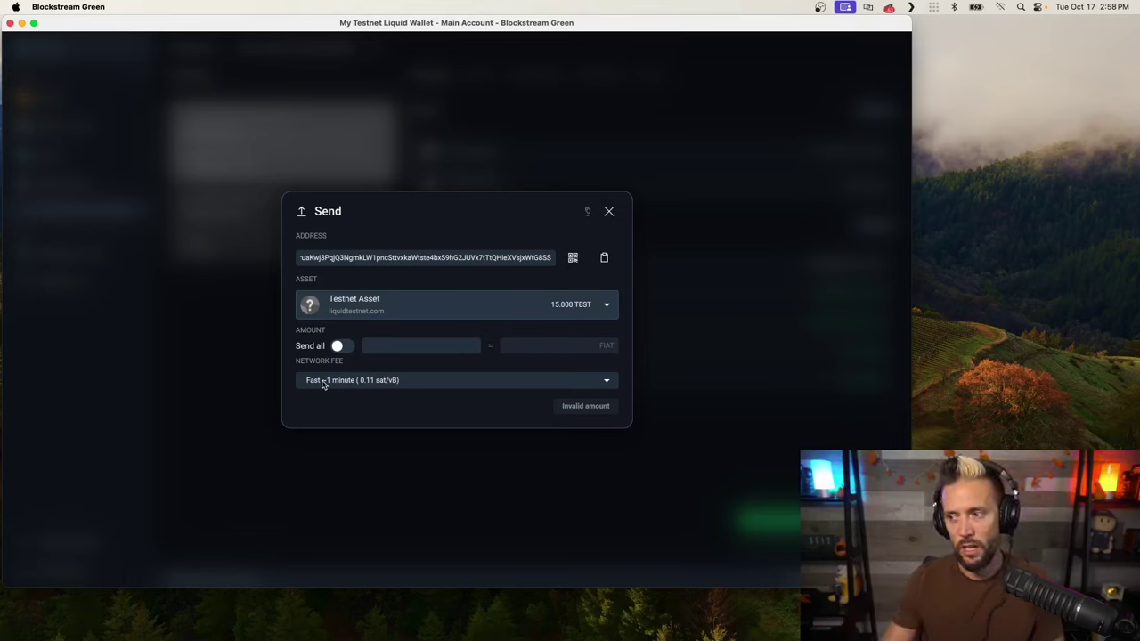
pyautogui.click(402, 348)
pyautogui.write('5')
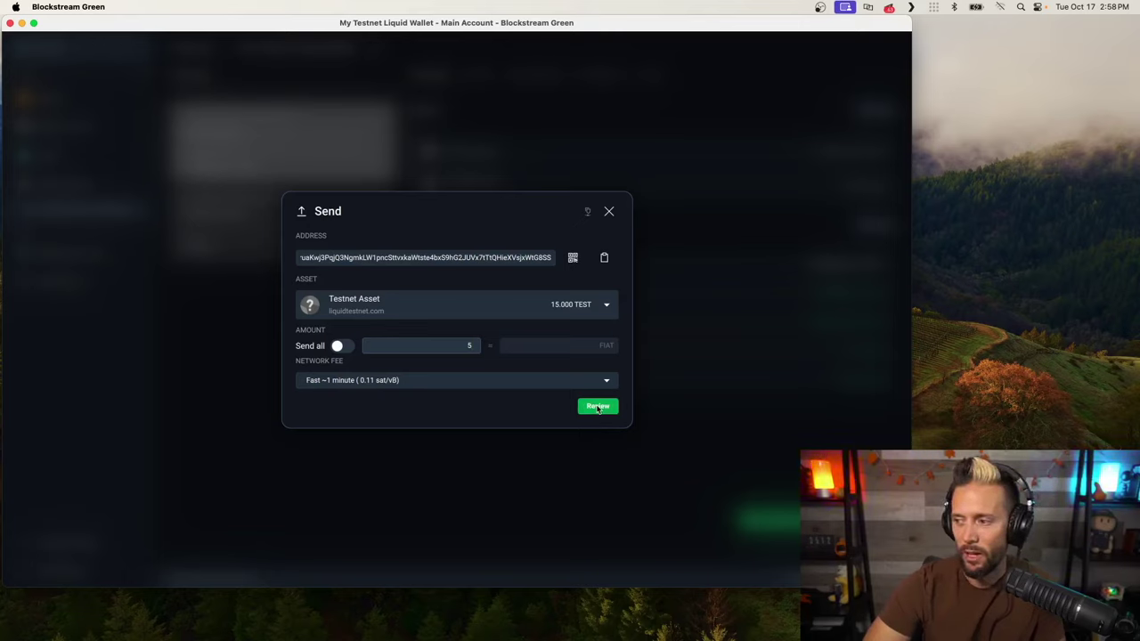
pyautogui.click(598, 406)
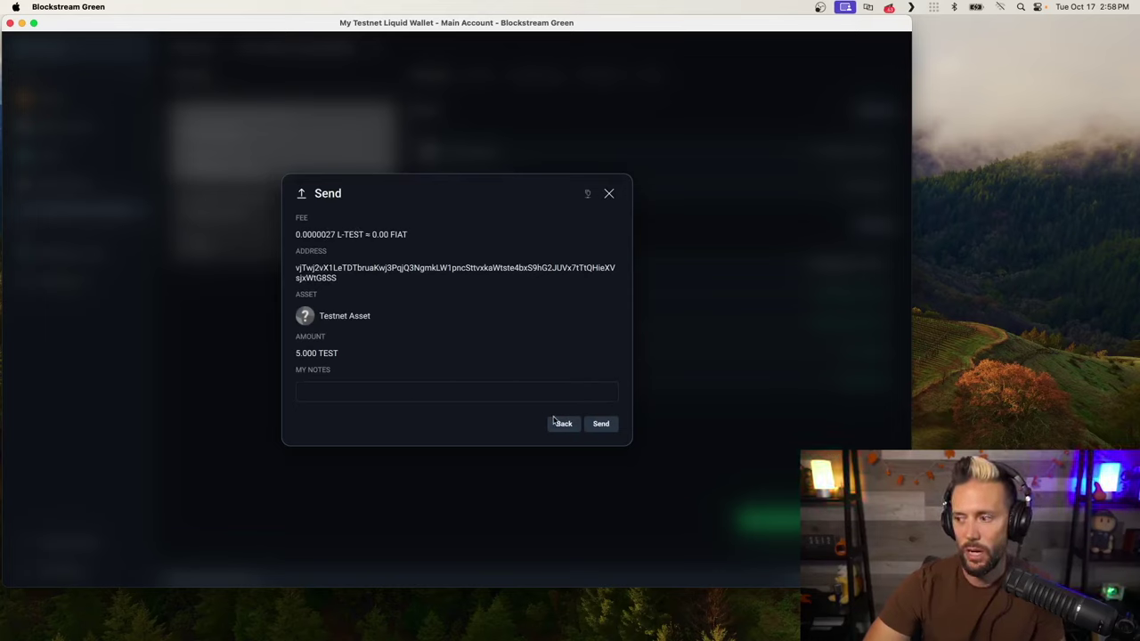
pyautogui.click(601, 426)
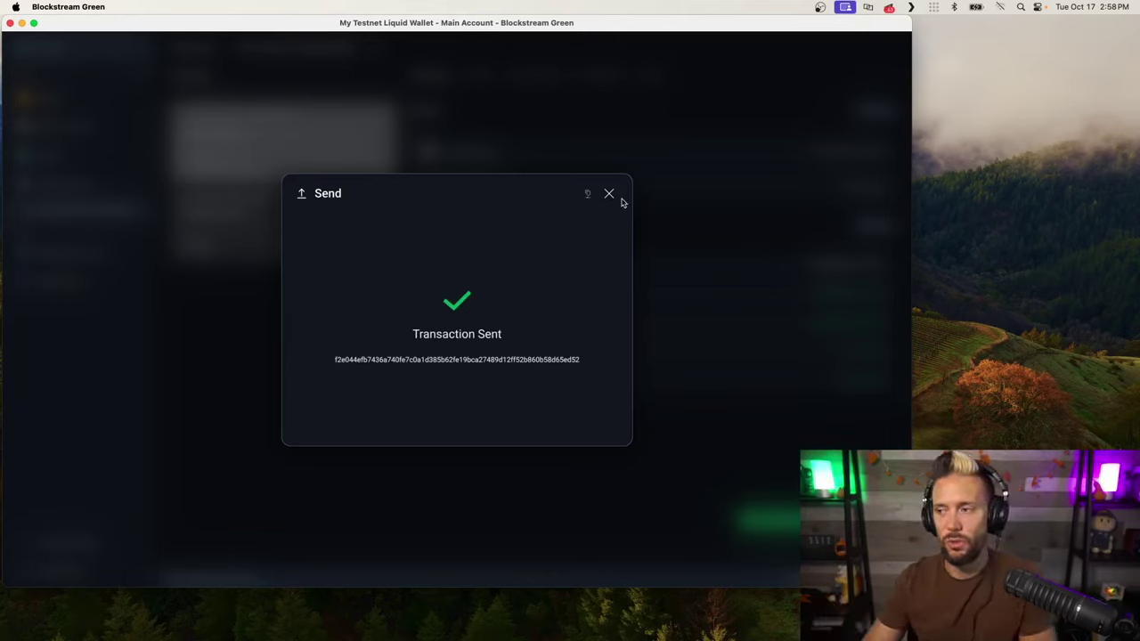
pyautogui.click(610, 194)
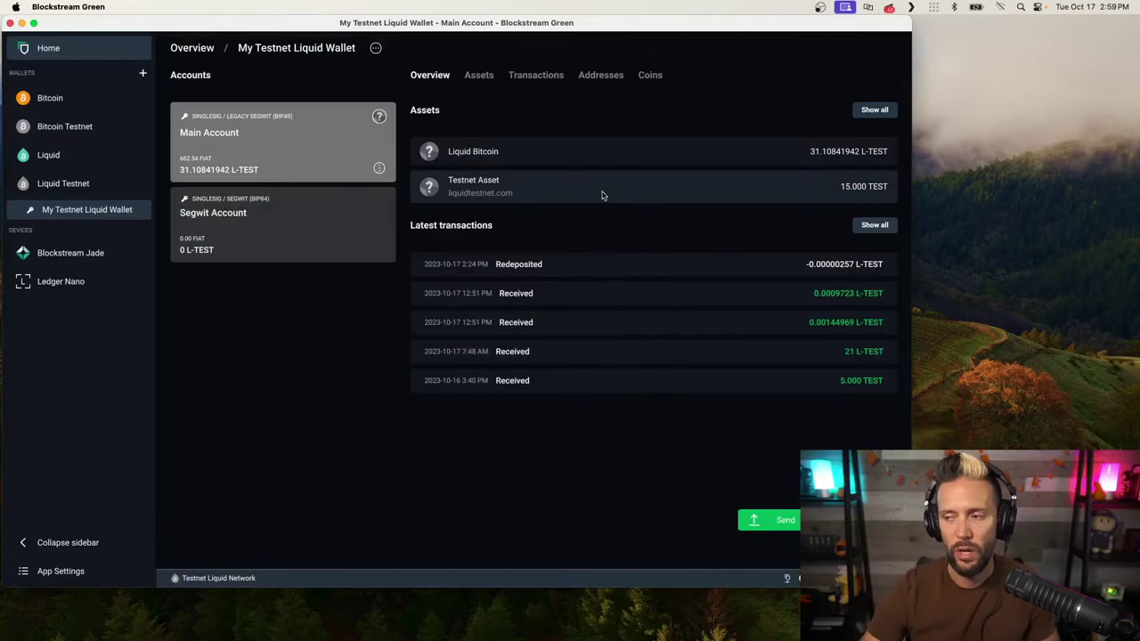
# Open the contract's Make Repayment prompt in the browser, then return to the wallet
pyautogui.hotkey('ctrl', 'Left')
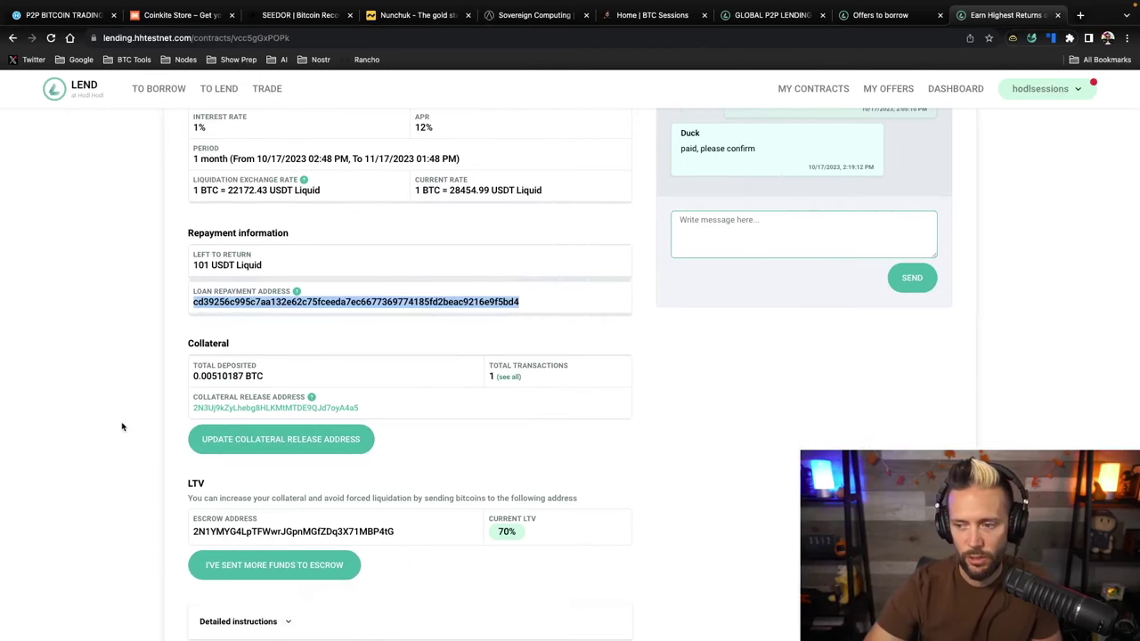
pyautogui.scroll(-5, 122, 426)
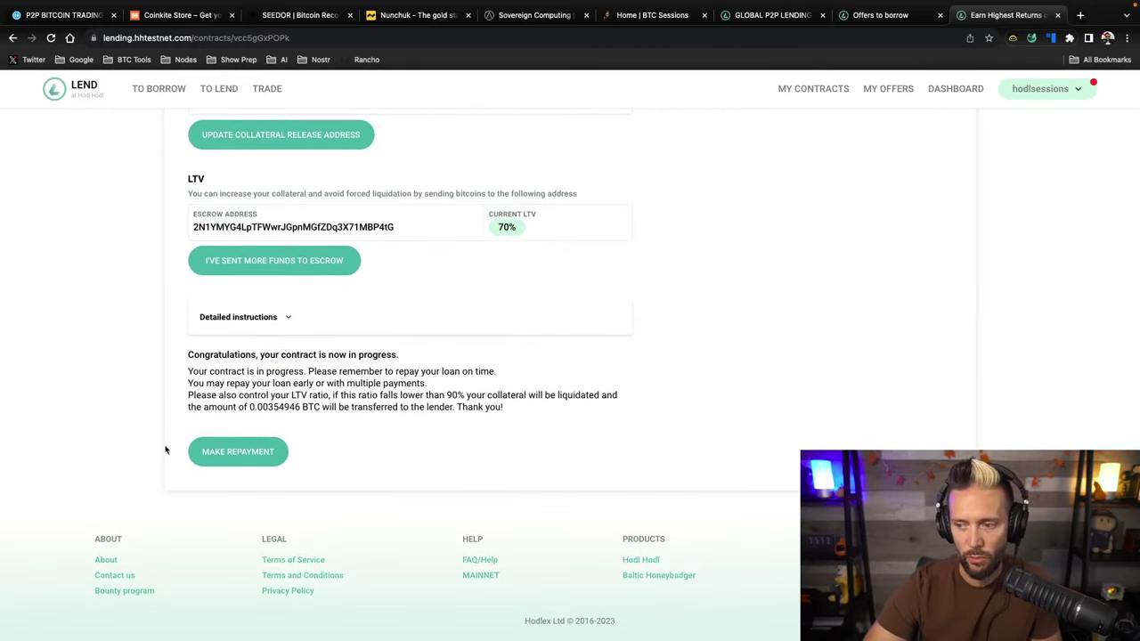
pyautogui.click(234, 455)
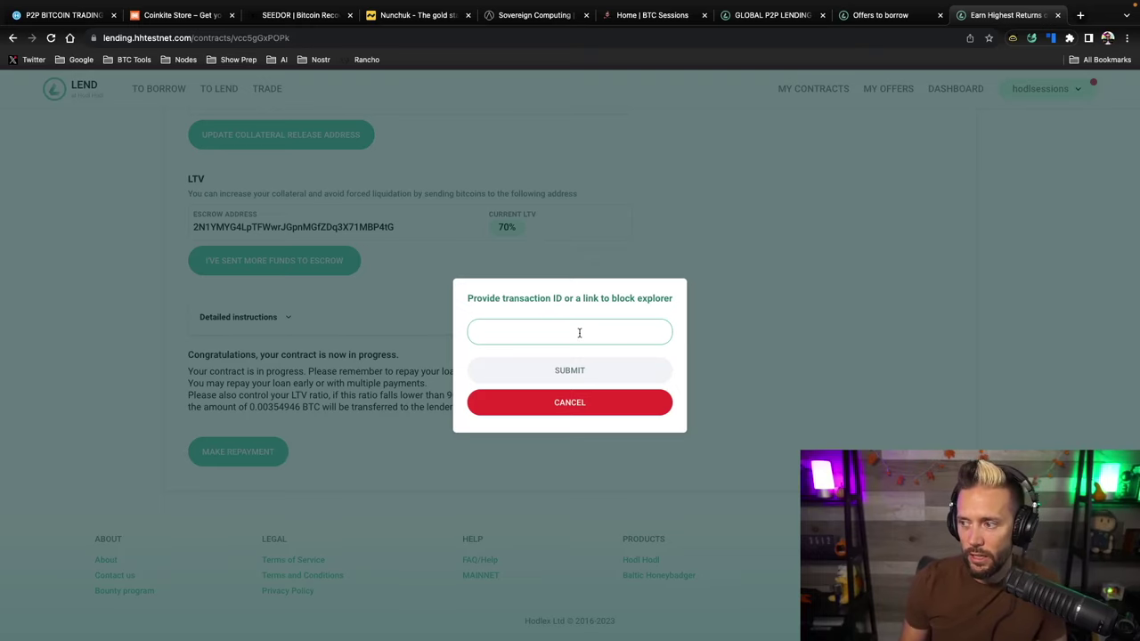
pyautogui.hotkey('ctrl', 'Right')
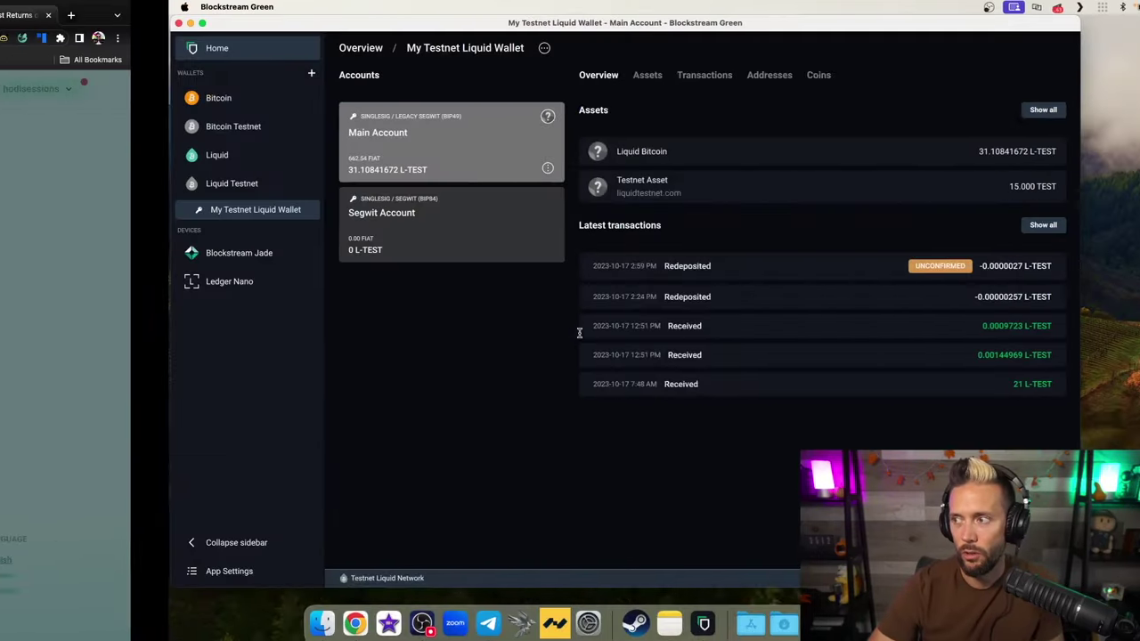
# Copy the newest Redeposited transaction's ID and focus the lending page's transaction ID field
pyautogui.click(585, 273)
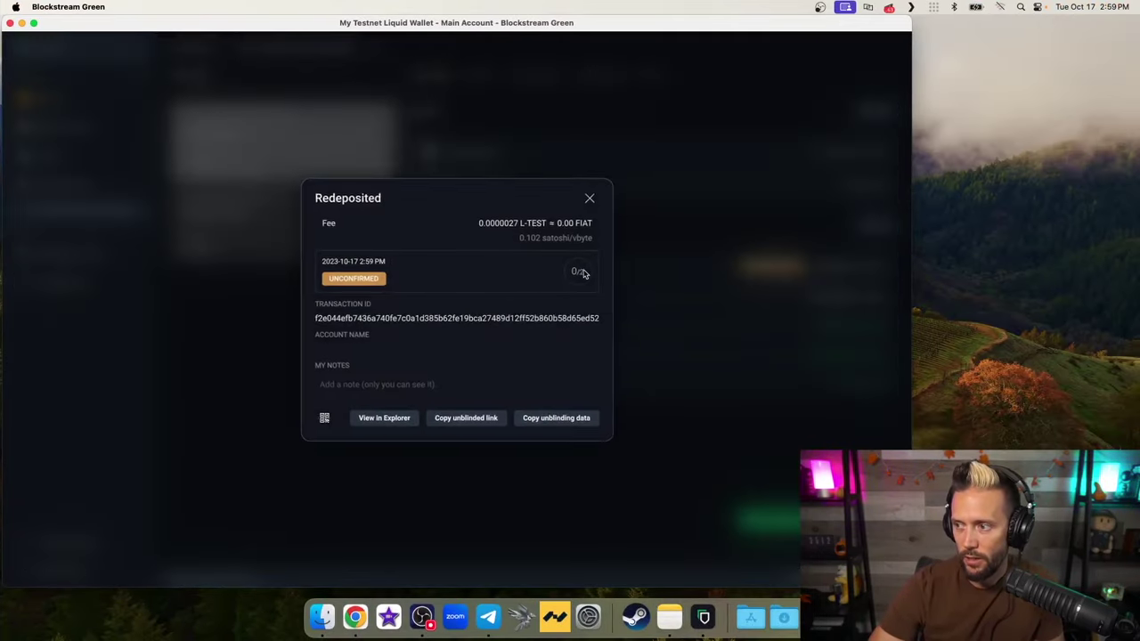
pyautogui.click(367, 321)
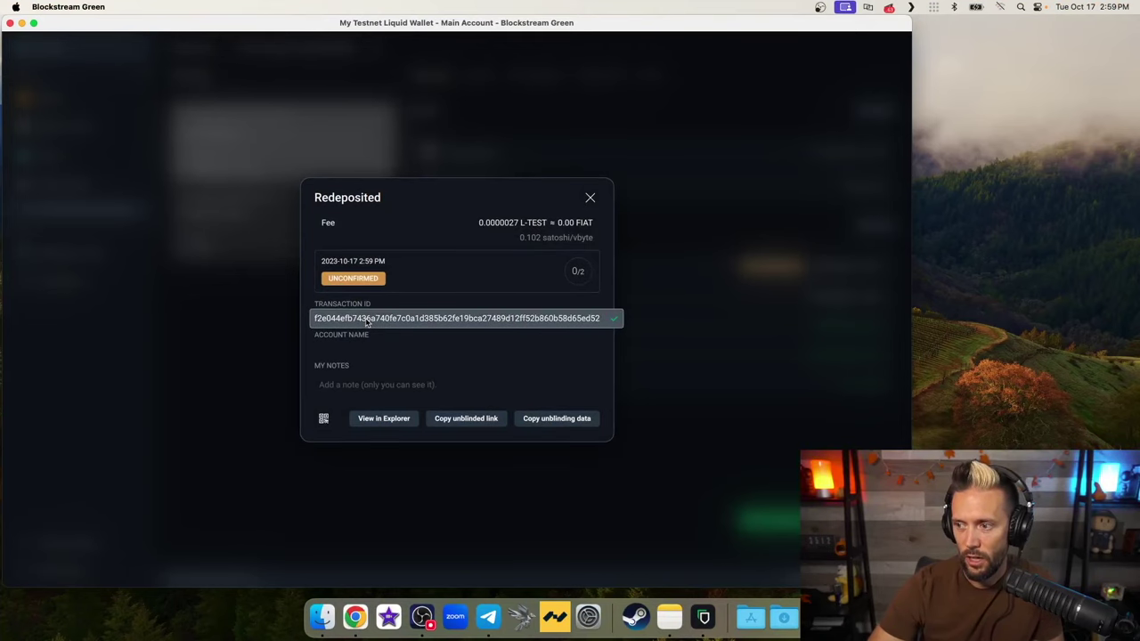
pyautogui.press('super+Tab')
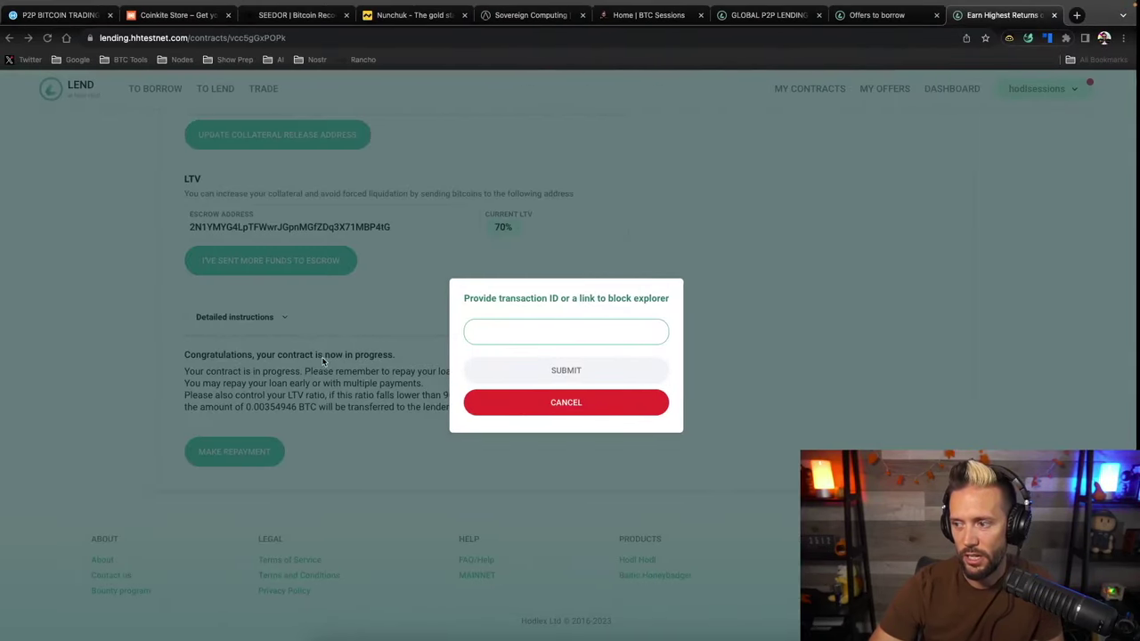
pyautogui.click(564, 328)
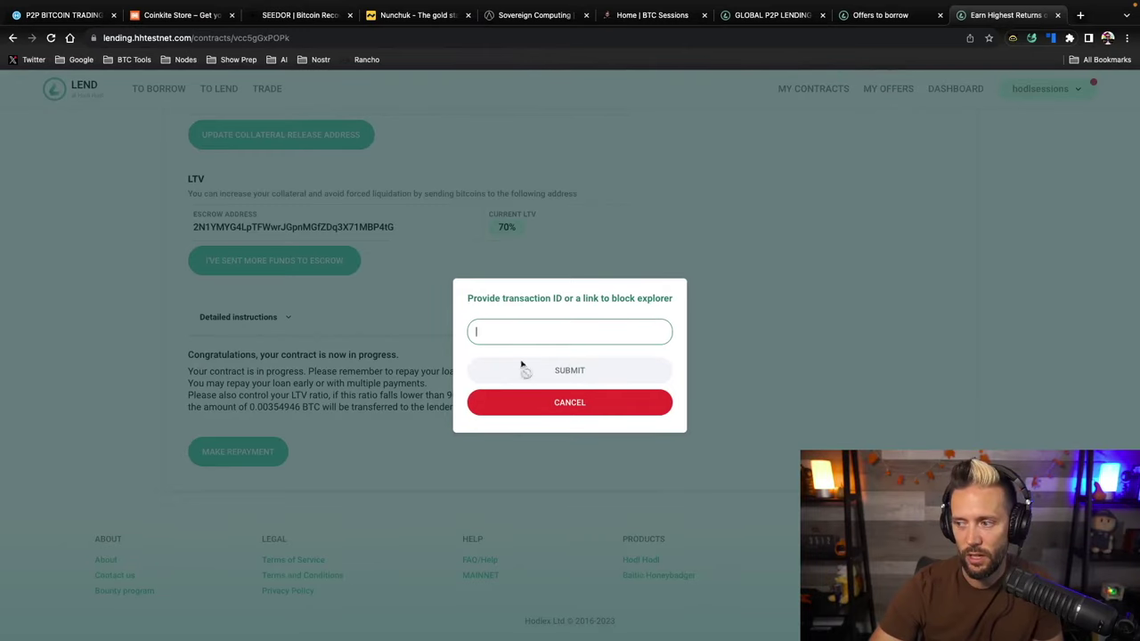
pyautogui.press('super+Tab')
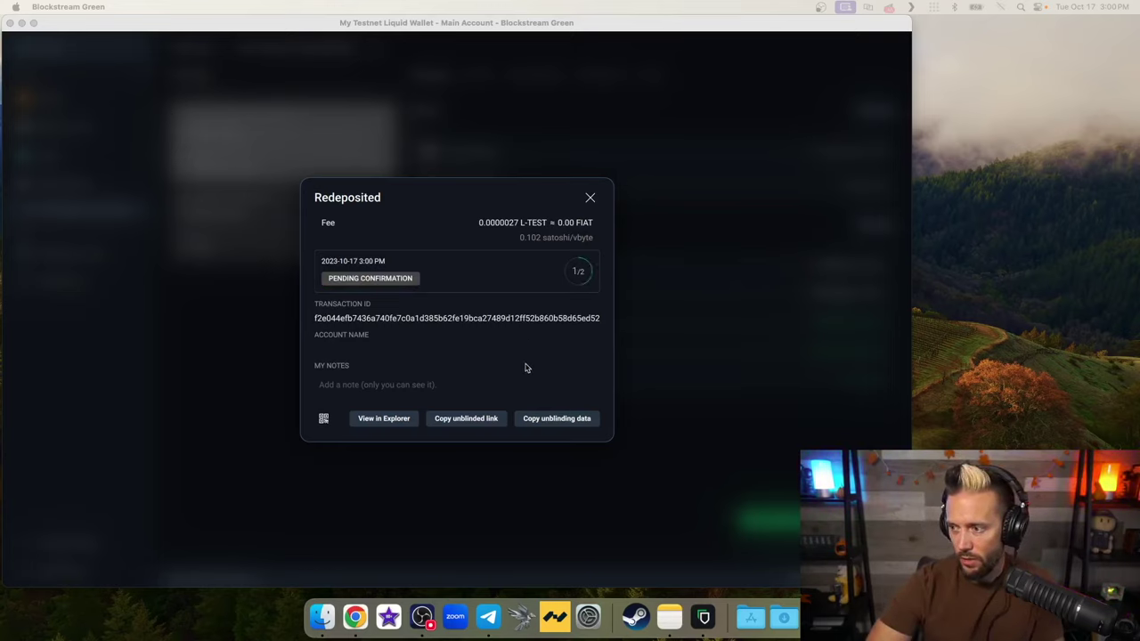
# Copy the unblinded explorer link of the 3:00 PM Redeposited transaction
pyautogui.click(589, 195)
pyautogui.click(590, 195)
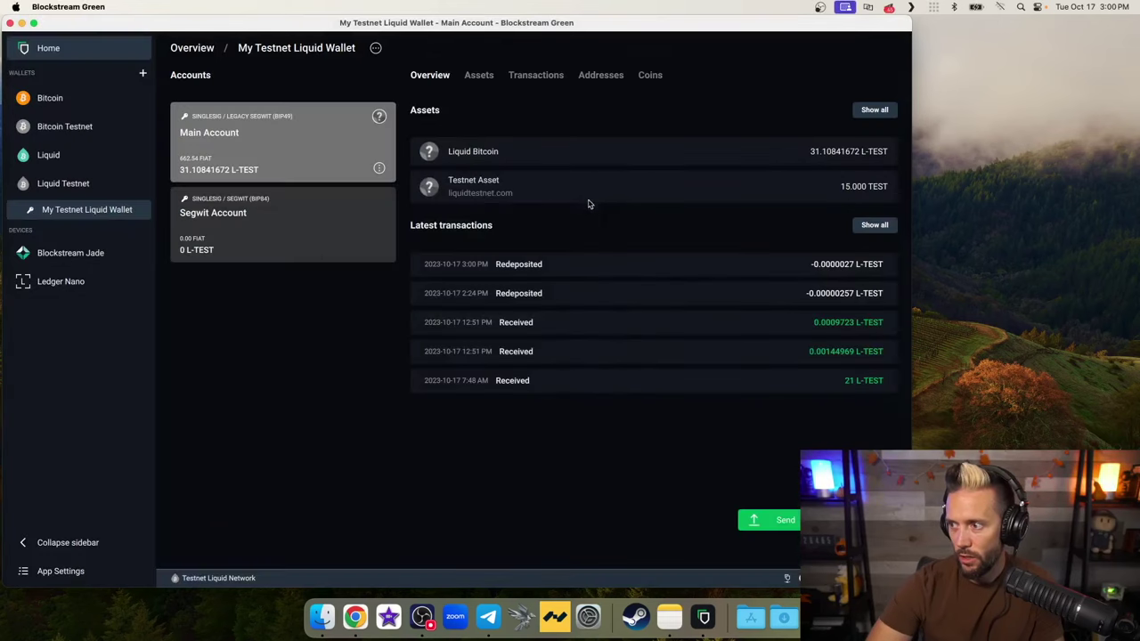
pyautogui.click(665, 263)
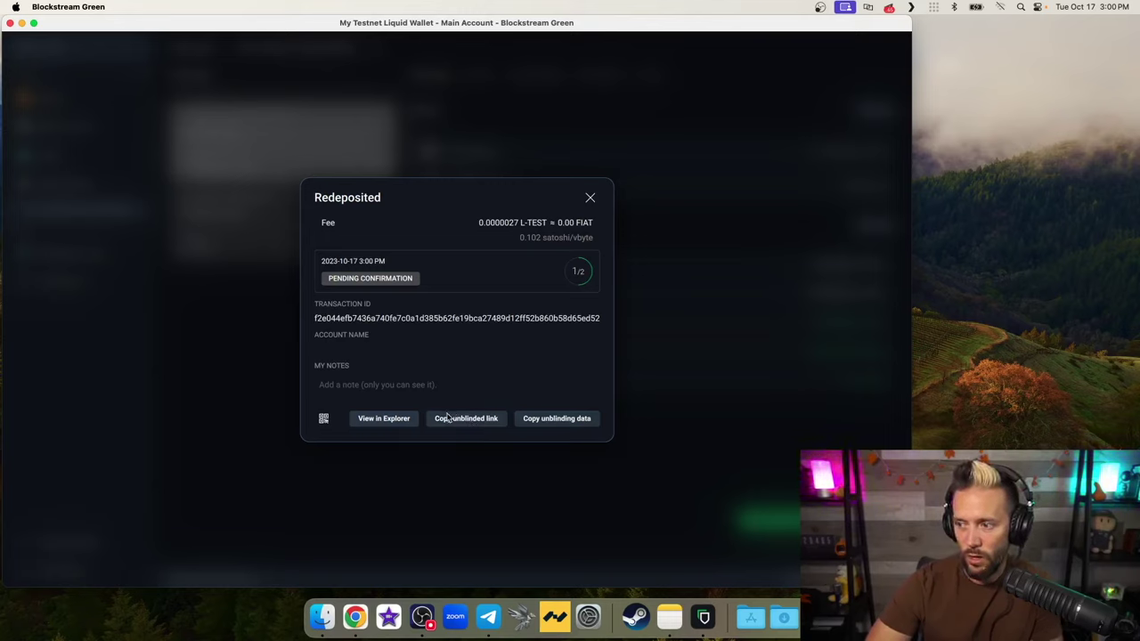
pyautogui.click(472, 421)
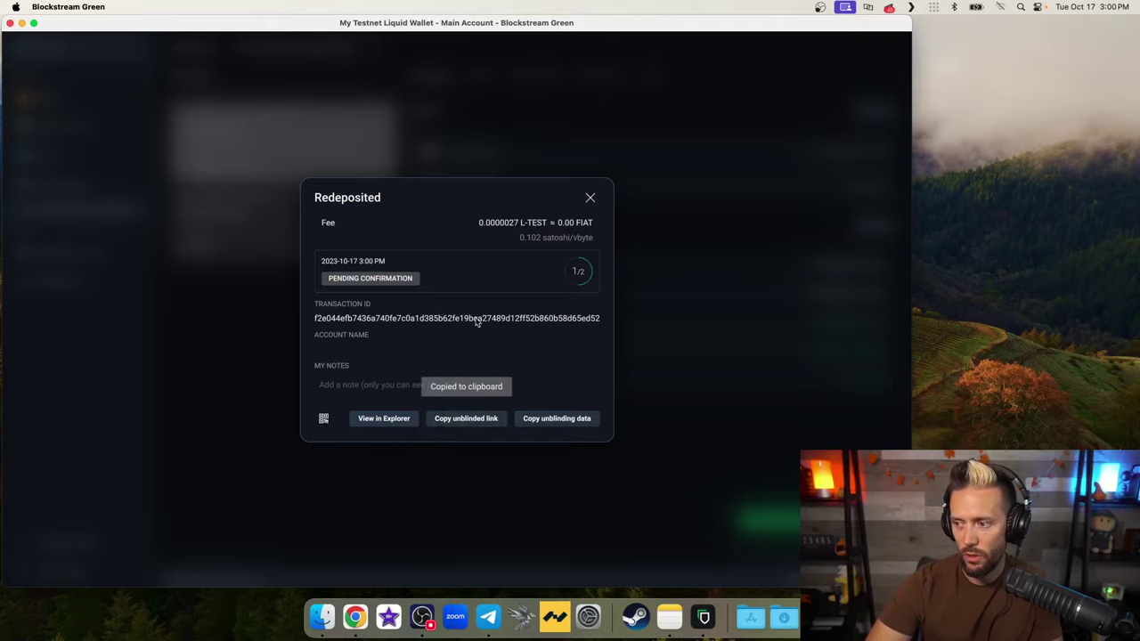
pyautogui.hotkey('ctrl', 'Left')
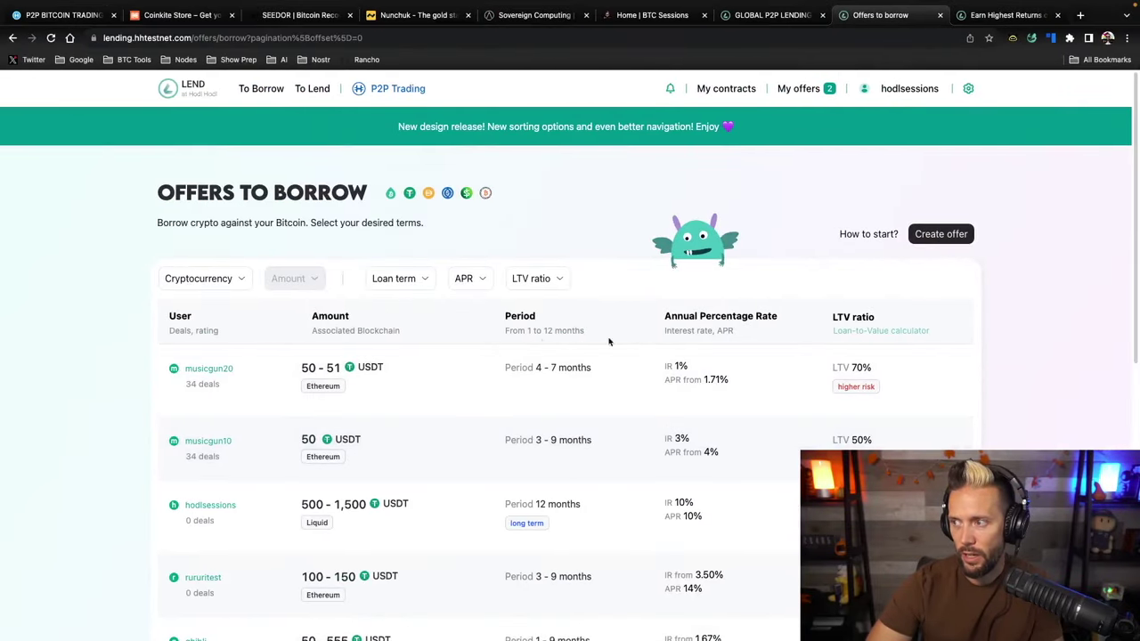
# Paste the transaction link into the contract's transaction ID field and submit the repayment
pyautogui.hotkey('ctrl', 'Tab')
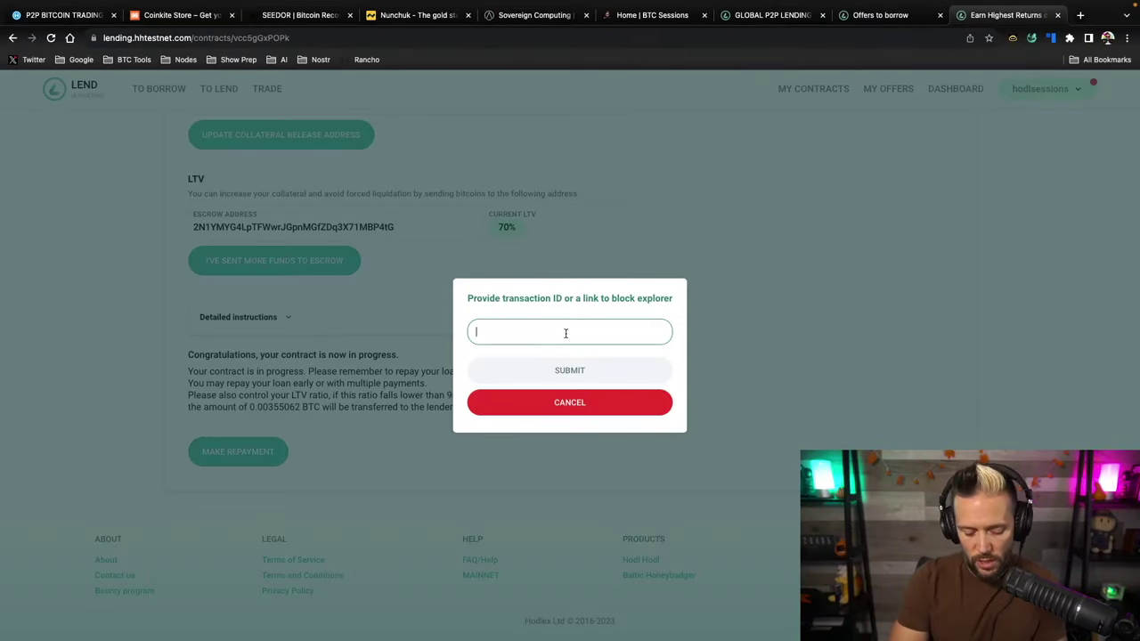
pyautogui.click(566, 333)
pyautogui.hotkey('ctrl', 'v')
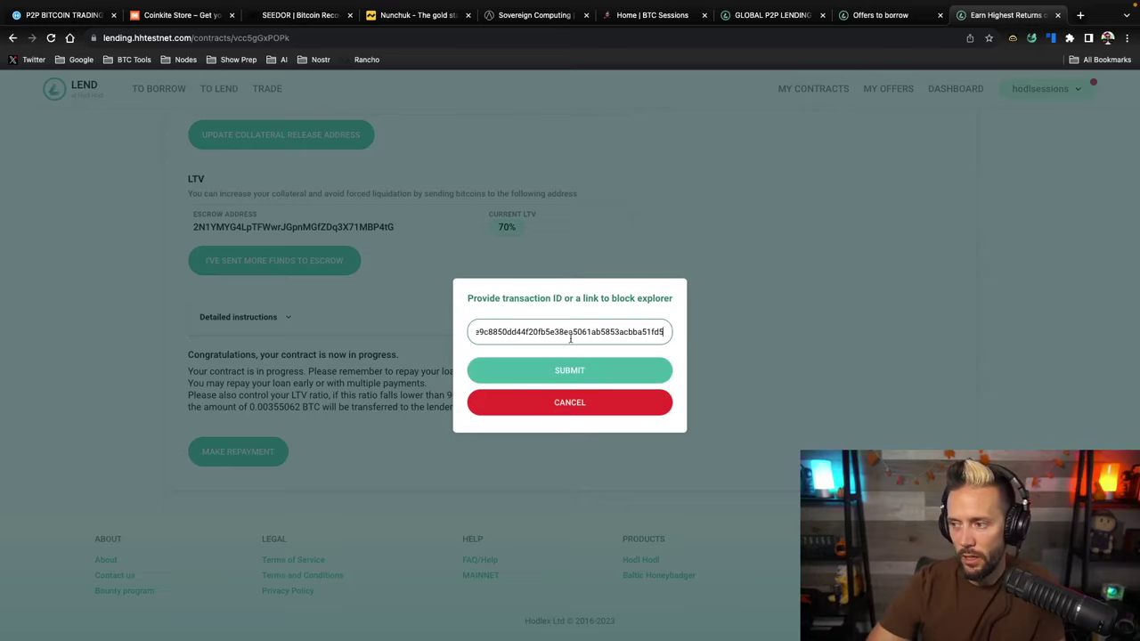
pyautogui.click(566, 370)
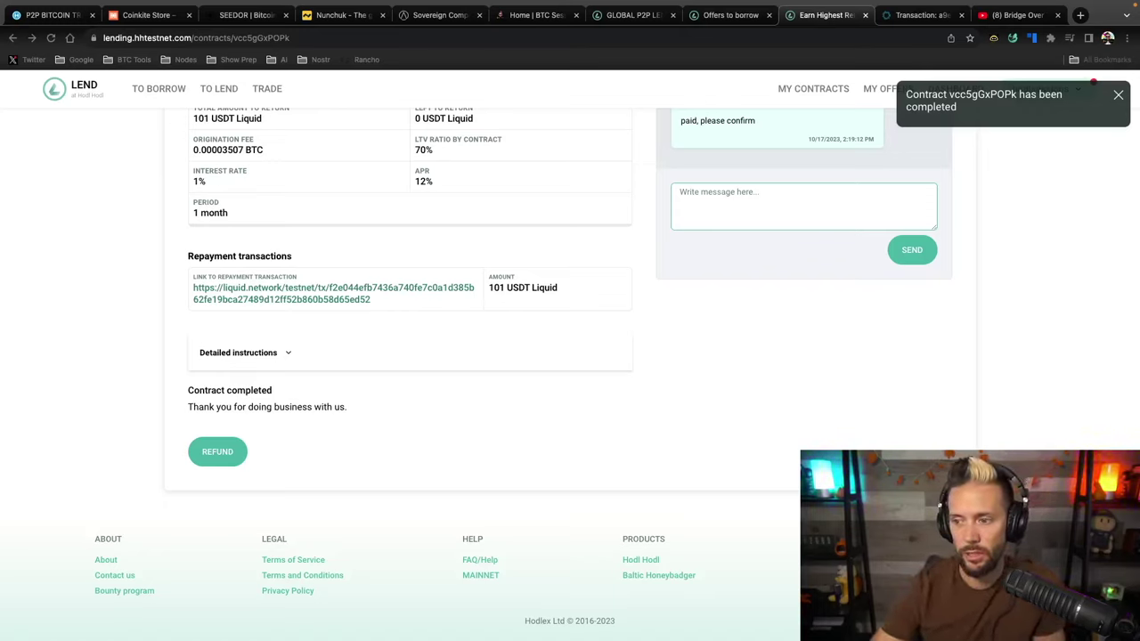
pyautogui.scroll(2, 318, 291)
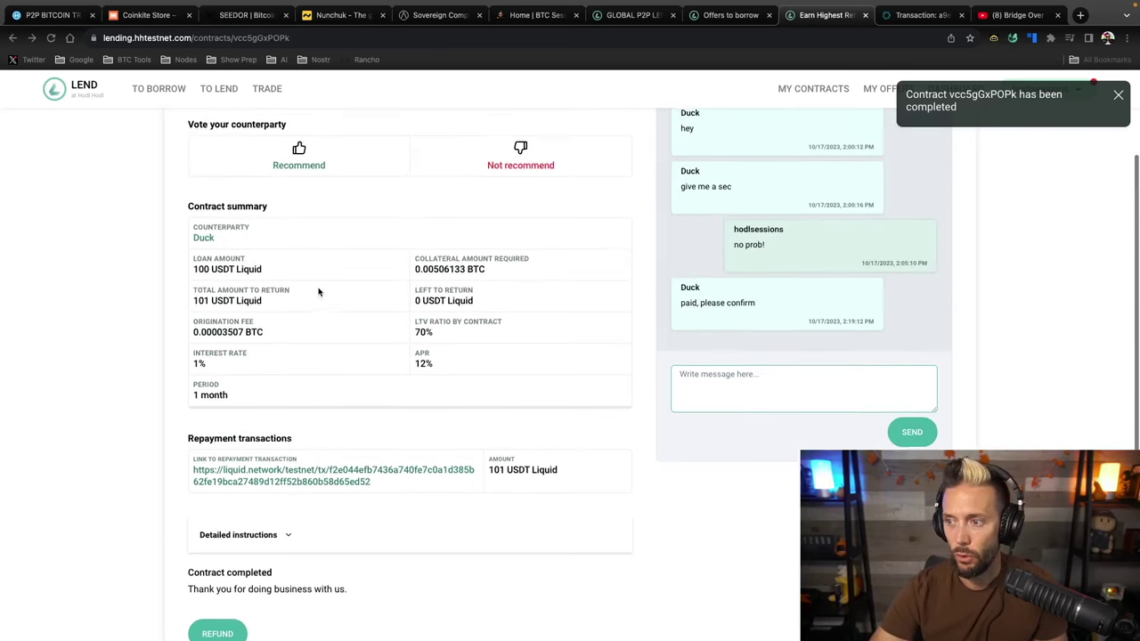
pyautogui.scroll(2, 276, 240)
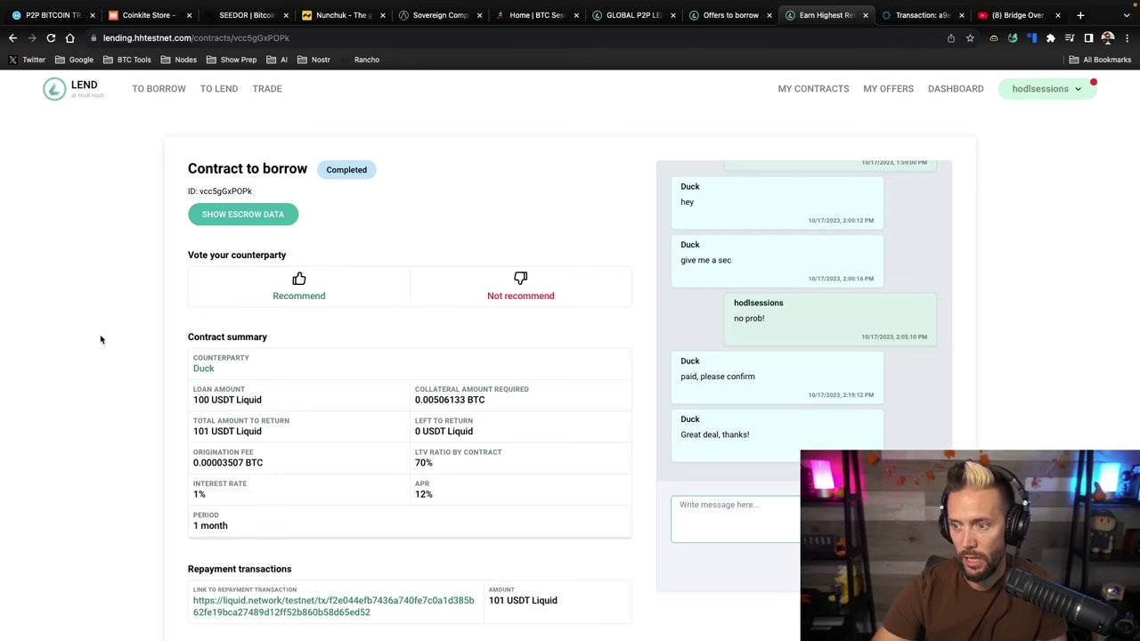
pyautogui.scroll(-3, 101, 338)
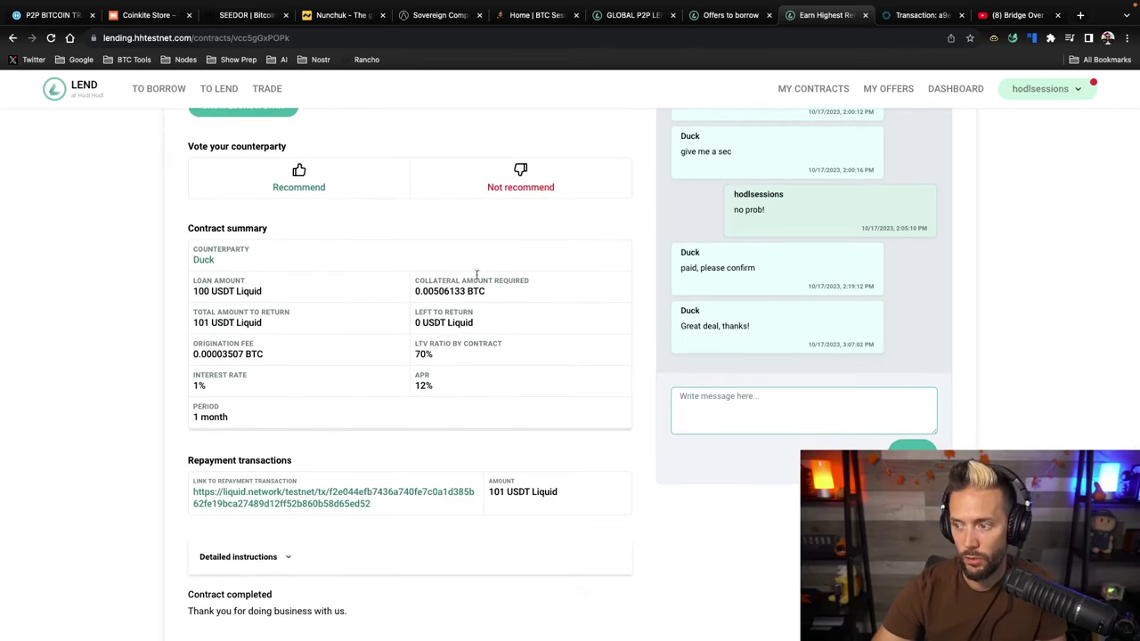
pyautogui.scroll(-2, 222, 415)
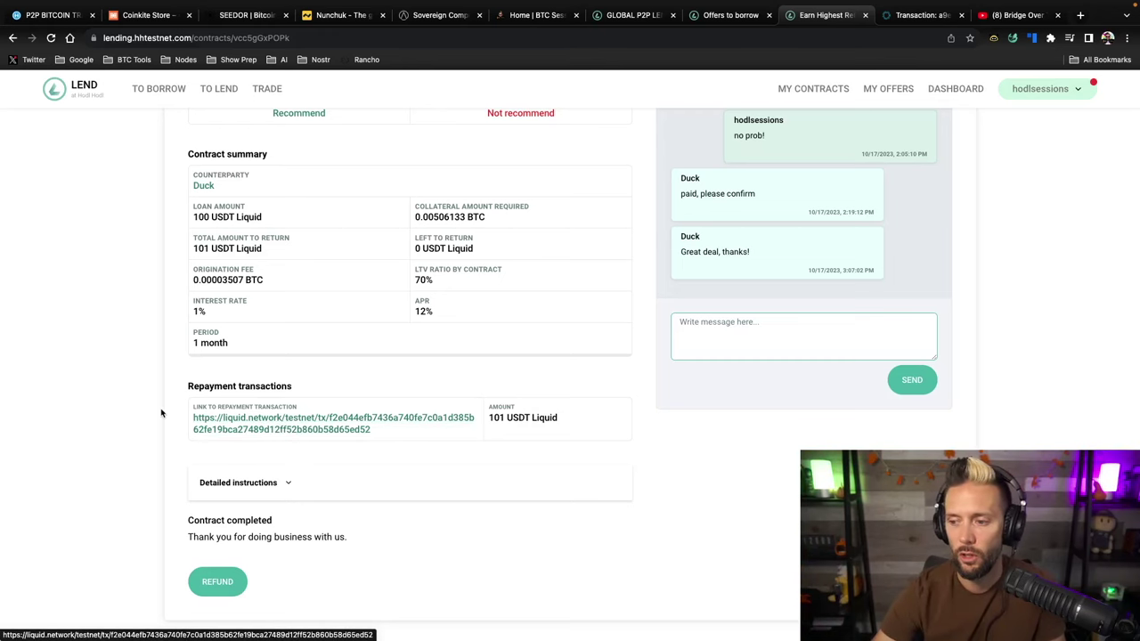
pyautogui.scroll(-3, 160, 409)
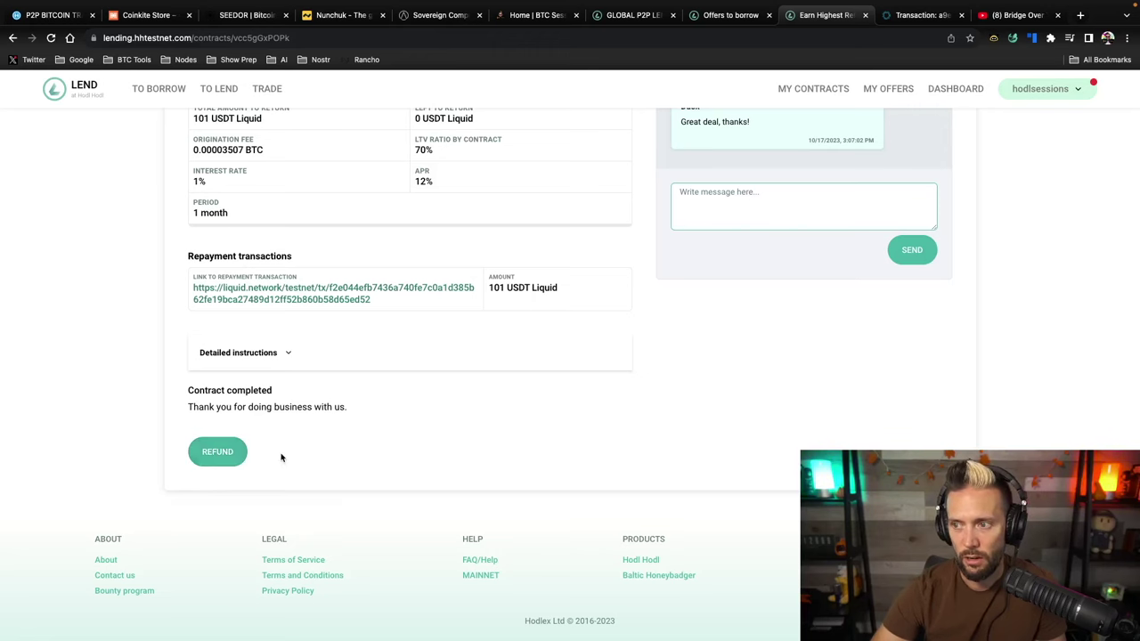
pyautogui.scroll(2, 289, 457)
pyautogui.scroll(5, 290, 458)
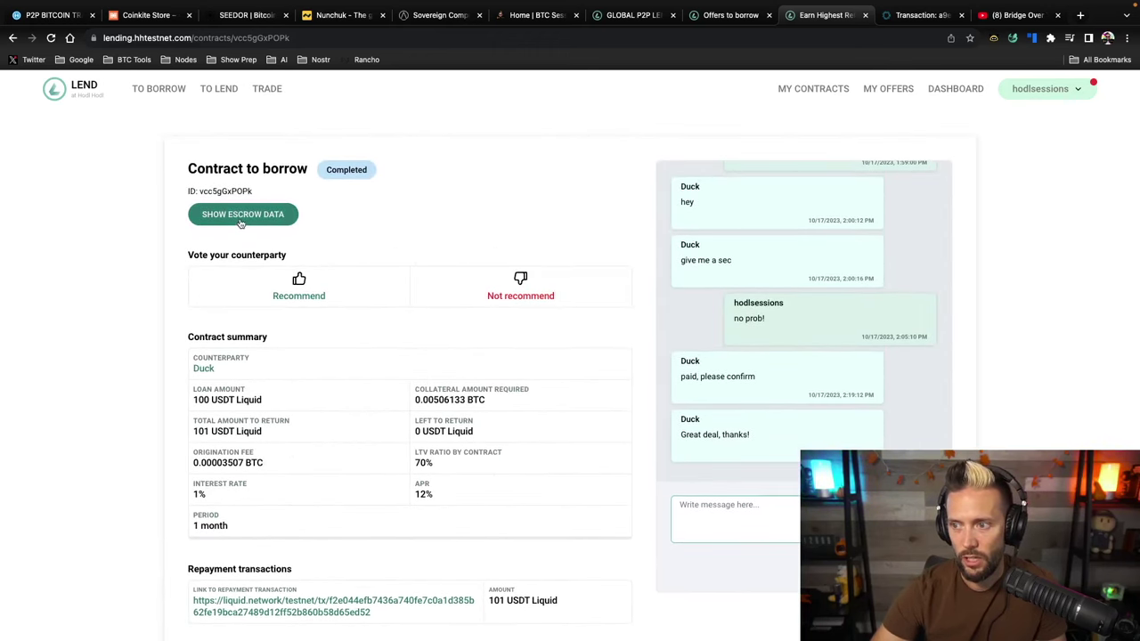
pyautogui.click(240, 216)
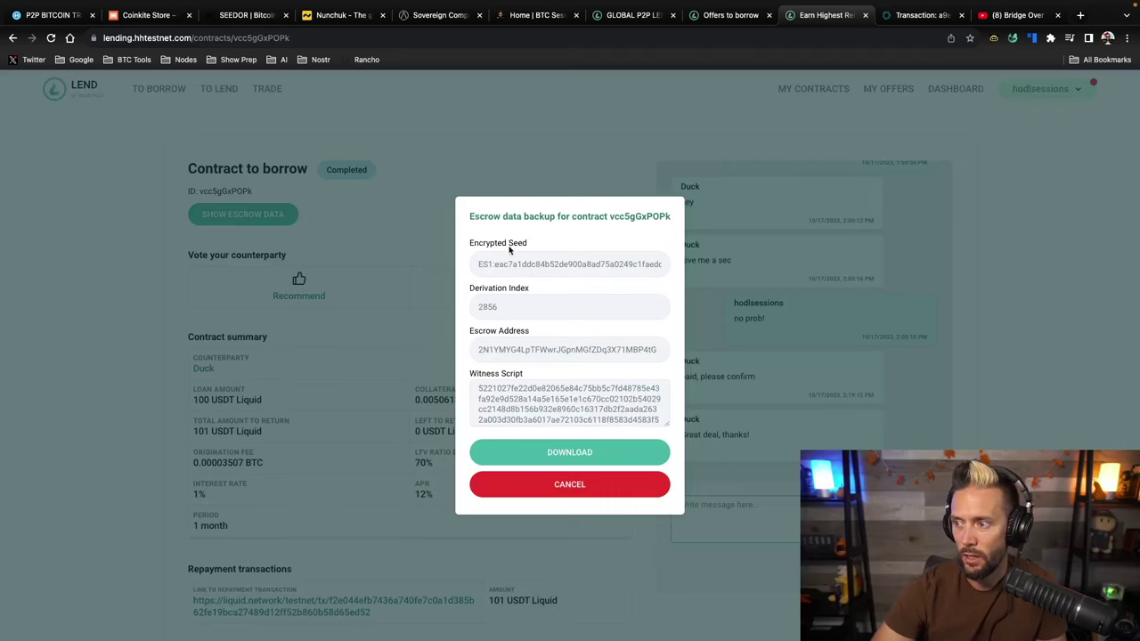
pyautogui.scroll(-3, 555, 306)
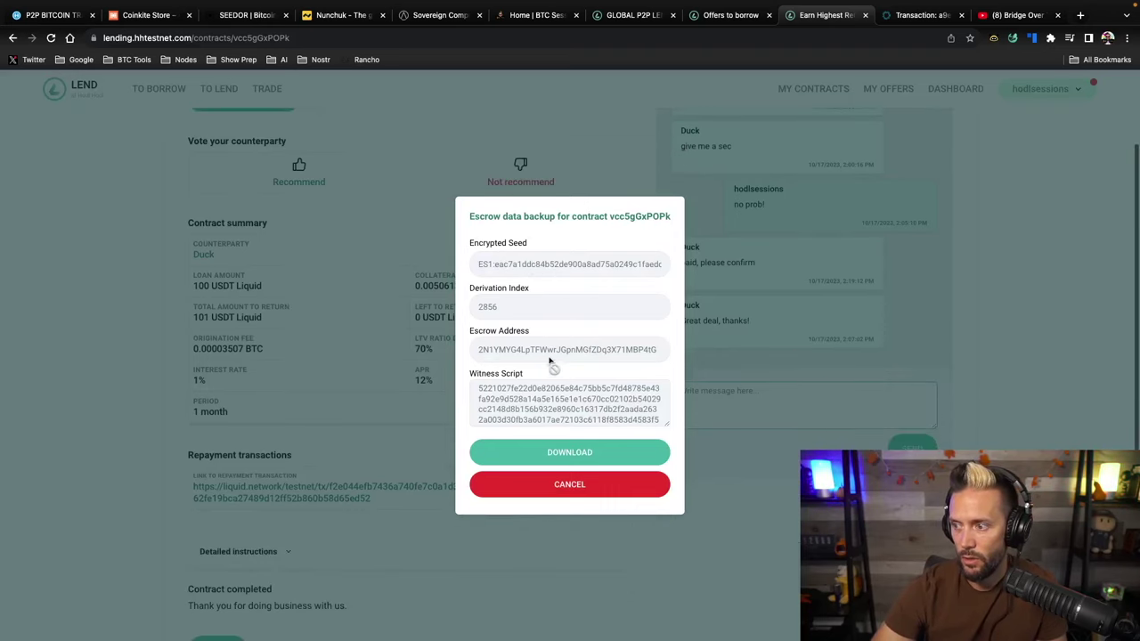
pyautogui.scroll(-2, 511, 397)
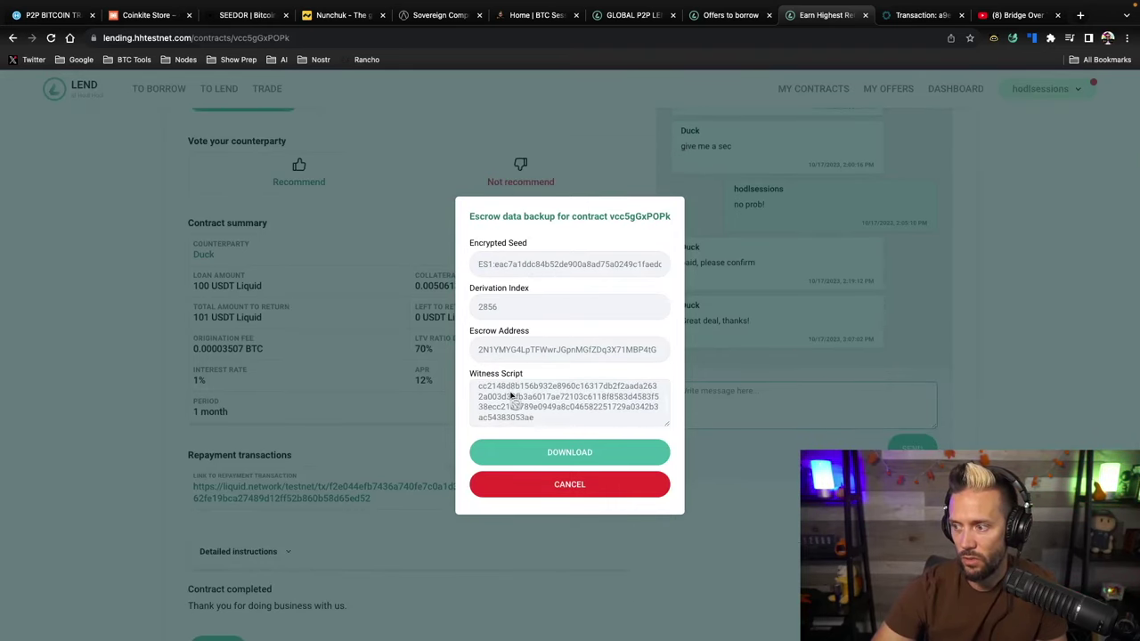
pyautogui.click(572, 487)
pyautogui.scroll(-5, 463, 517)
# Refund the 0.00505588 BTC collateral from escrow, confirming with the 2FA code and payment password
pyautogui.click(214, 453)
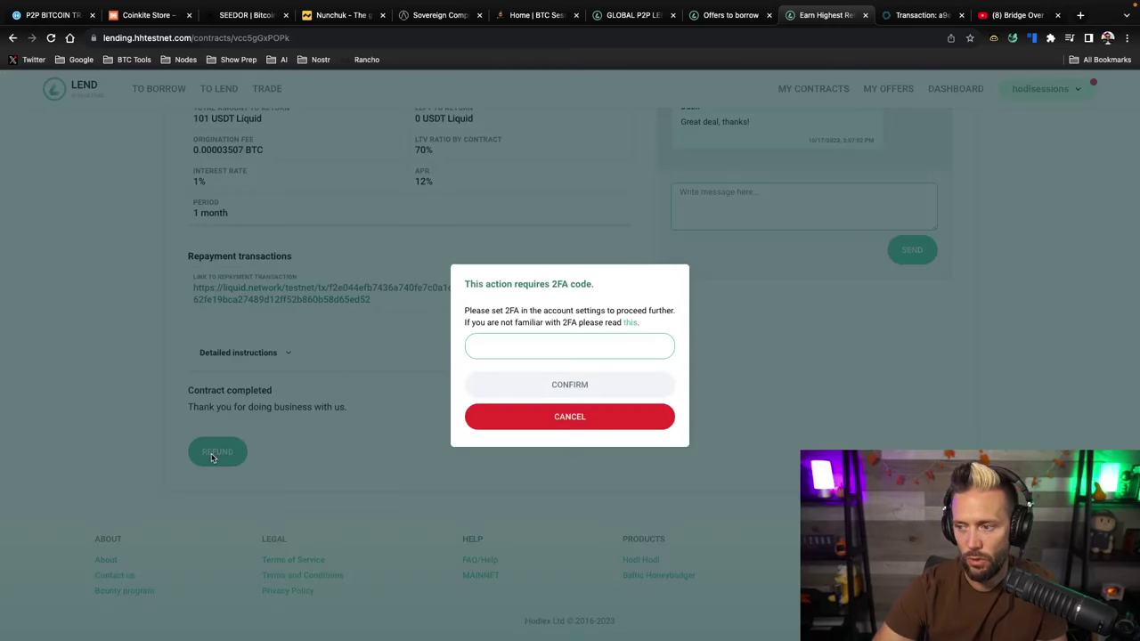
pyautogui.click(568, 343)
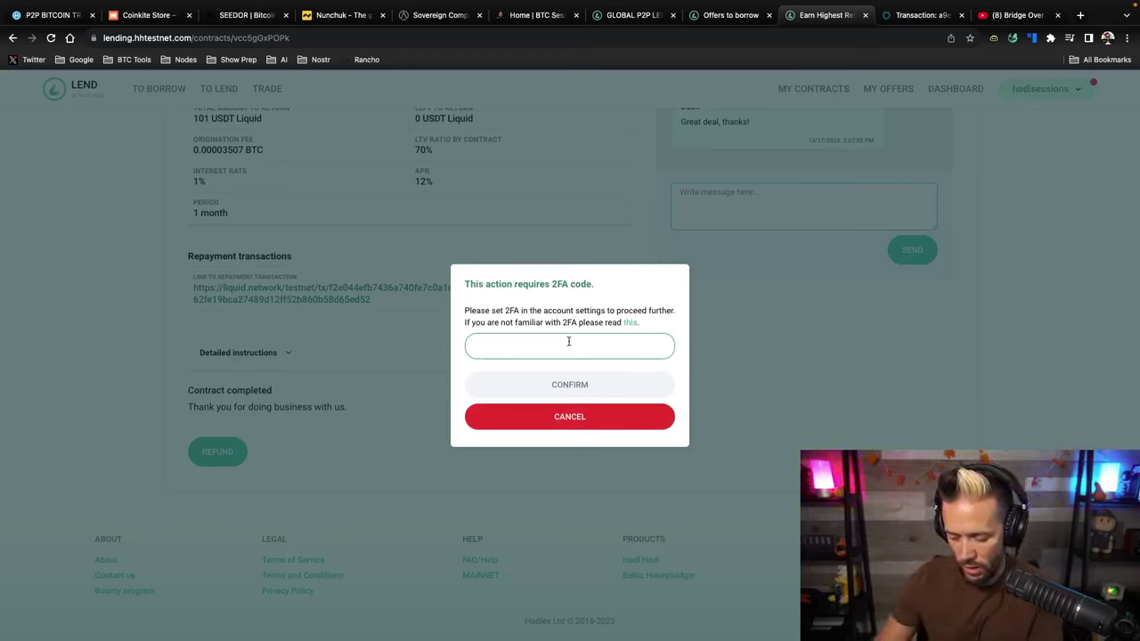
pyautogui.write('39')
pyautogui.write('5913')
pyautogui.click(567, 384)
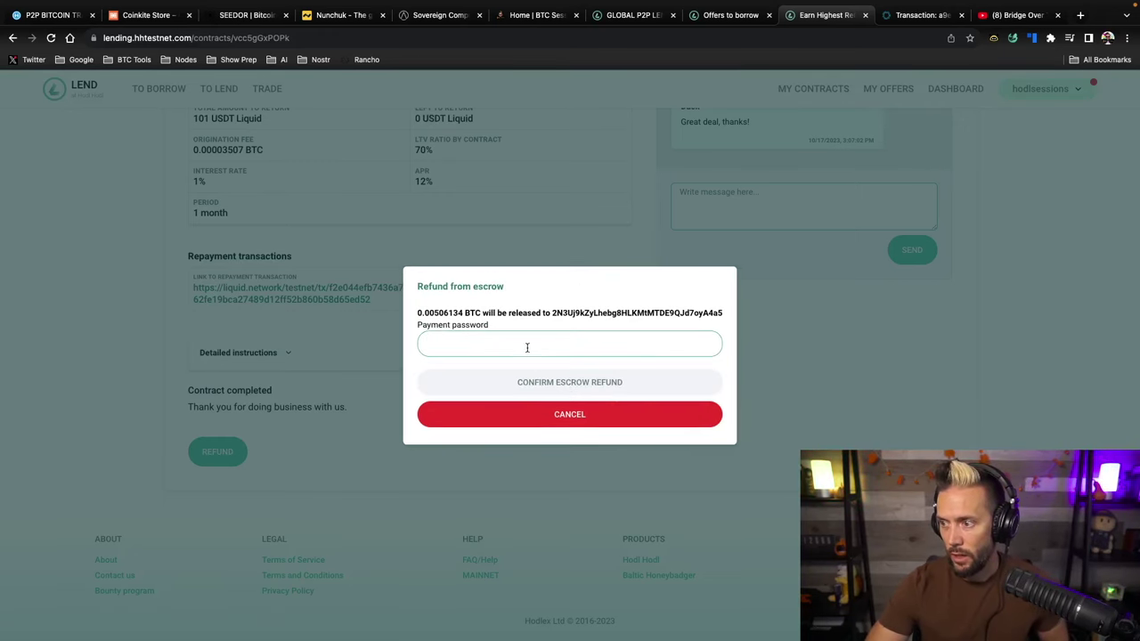
pyautogui.click(524, 345)
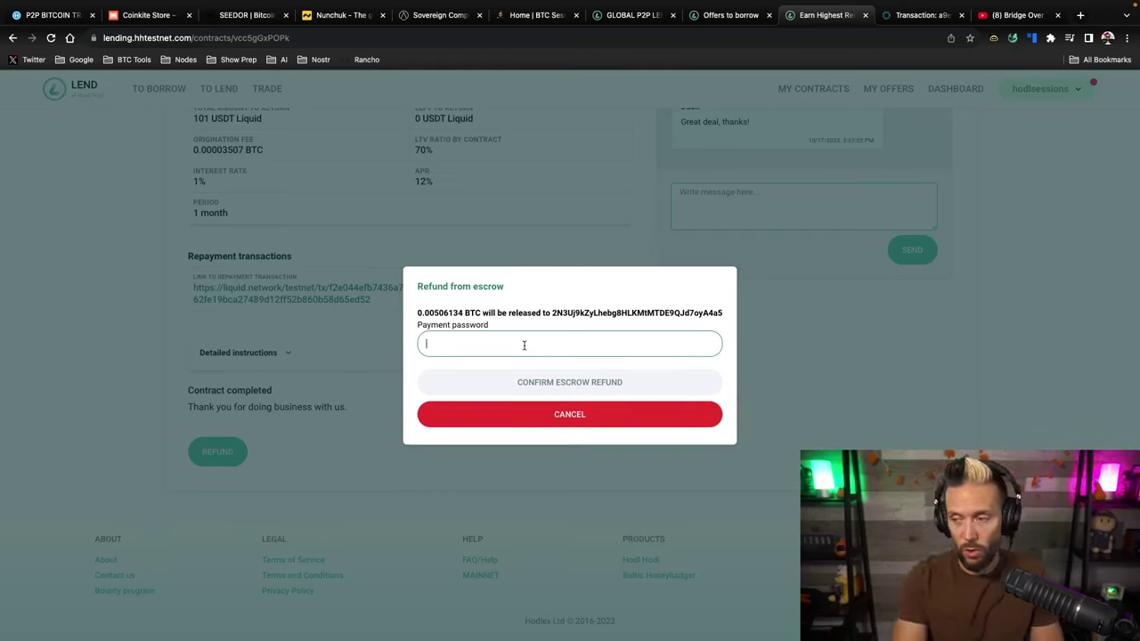
pyautogui.write('•')
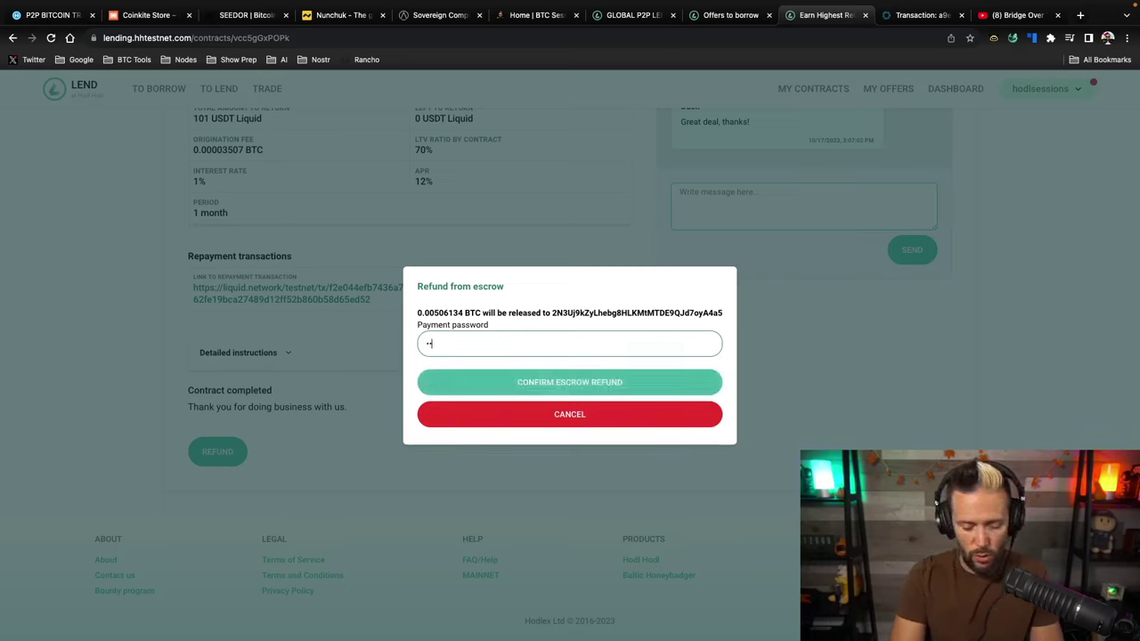
pyautogui.write('••••••••••••')
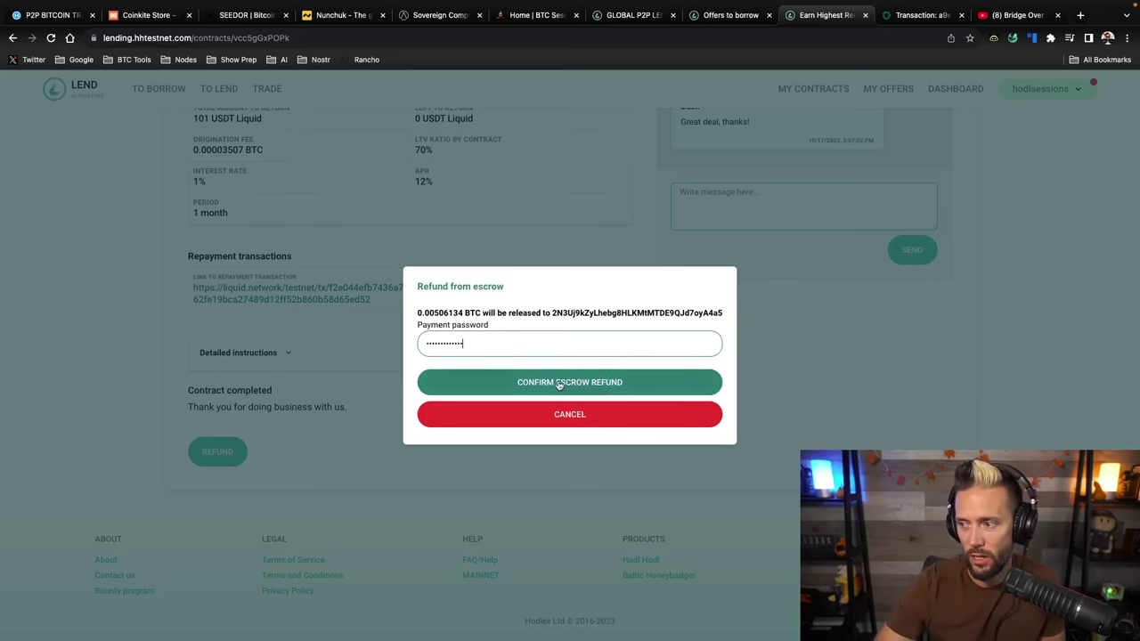
pyautogui.click(554, 383)
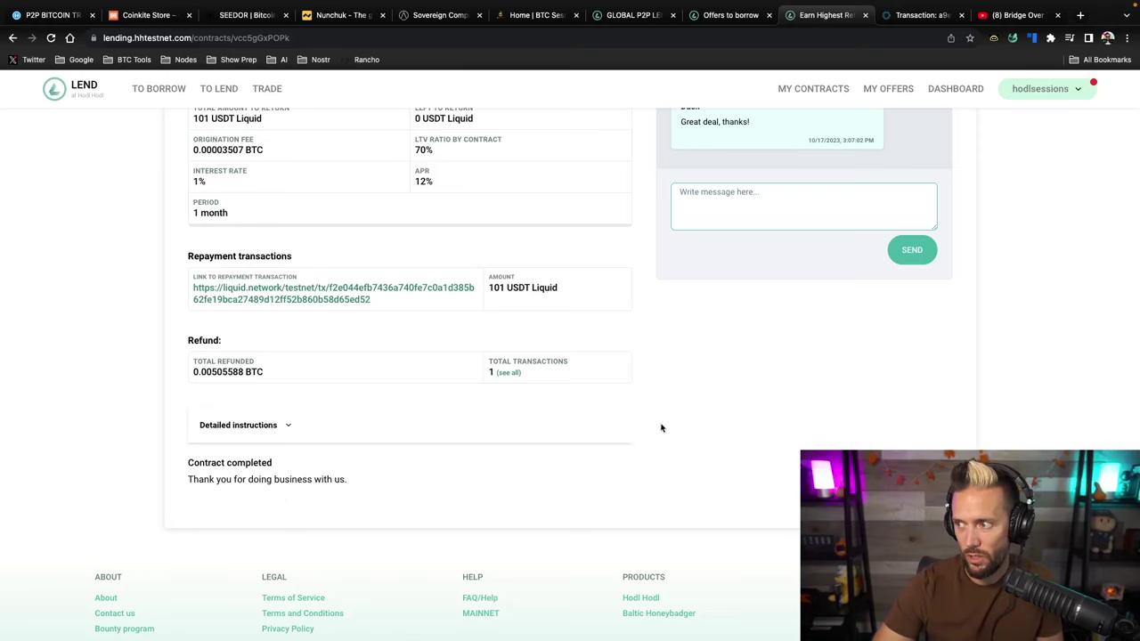
pyautogui.scroll(-1, 422, 439)
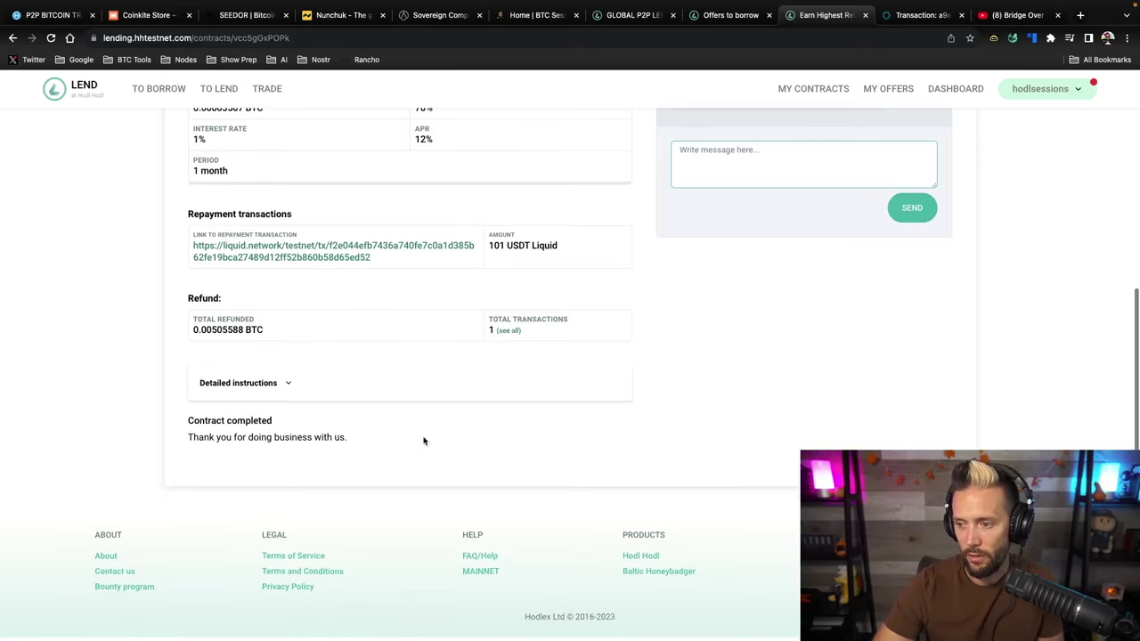
pyautogui.scroll(8, 422, 437)
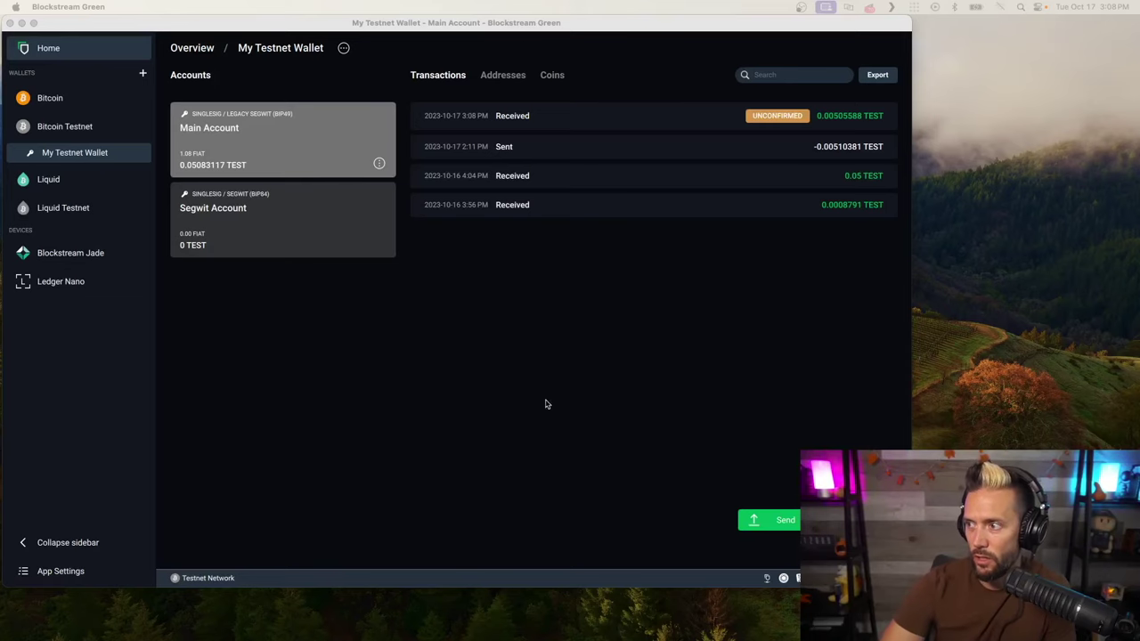
# View the incoming 0.00505588 TEST refund transaction's details in My Testnet Wallet
pyautogui.click(694, 117)
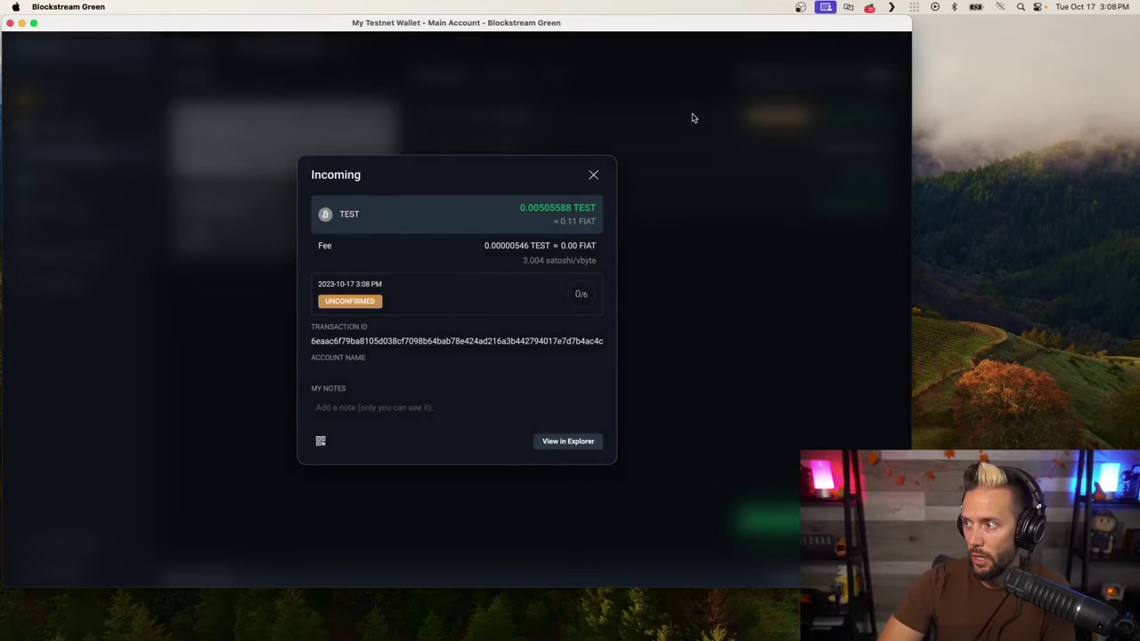
pyautogui.moveTo(541, 216)
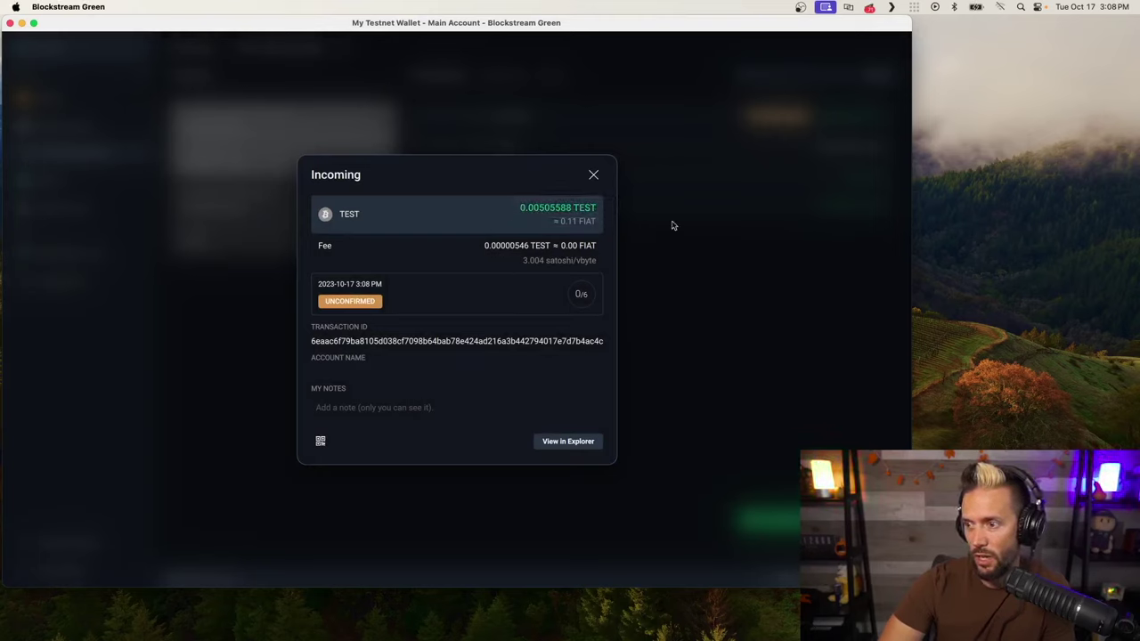
pyautogui.click(594, 176)
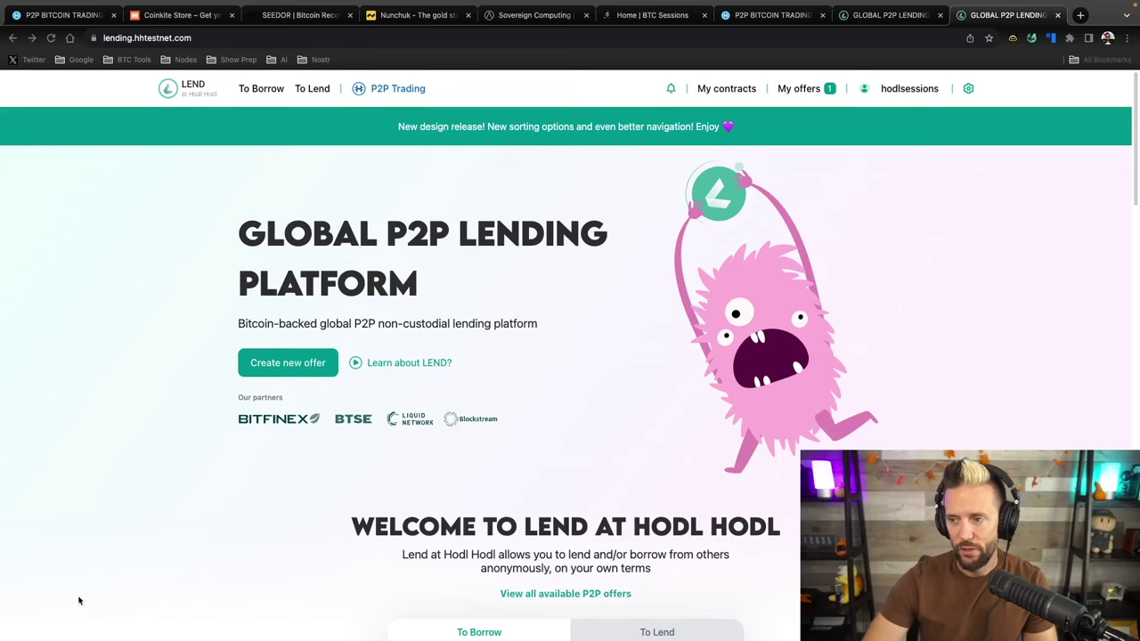
# Start a new lend offer and switch its amount to a fixed amount
pyautogui.click(181, 391)
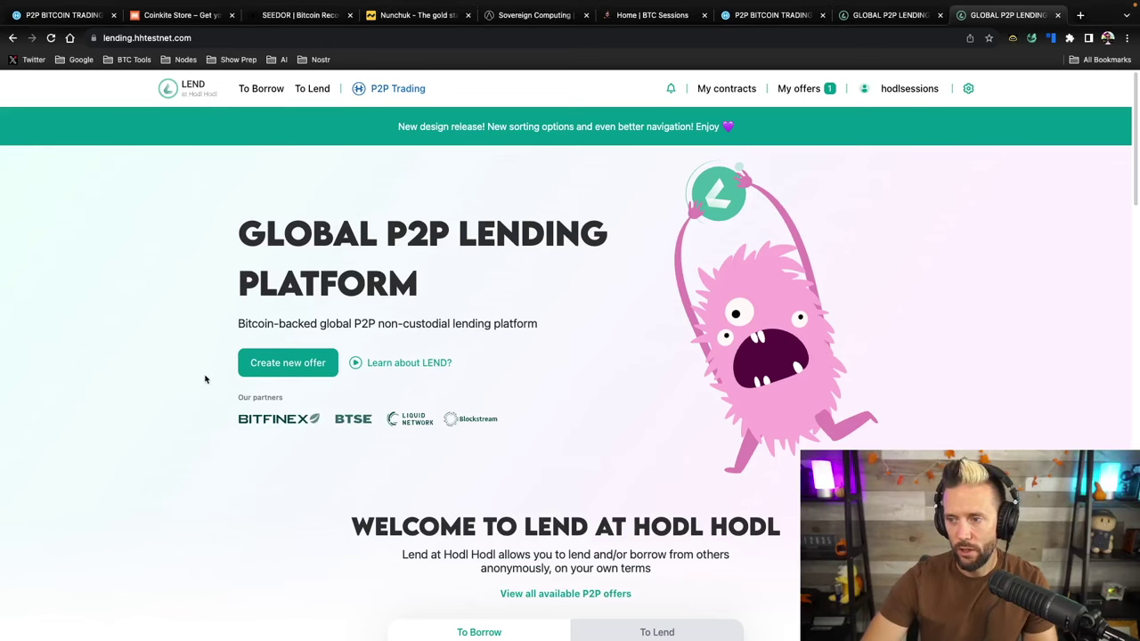
pyautogui.click(288, 364)
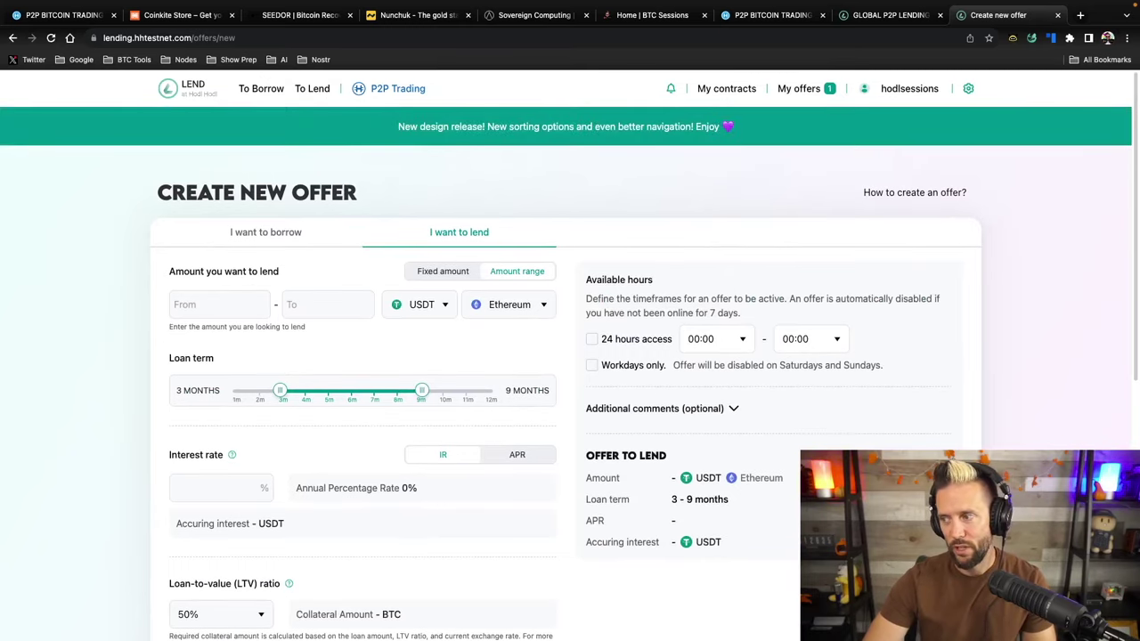
pyautogui.scroll(-1, 567, 357)
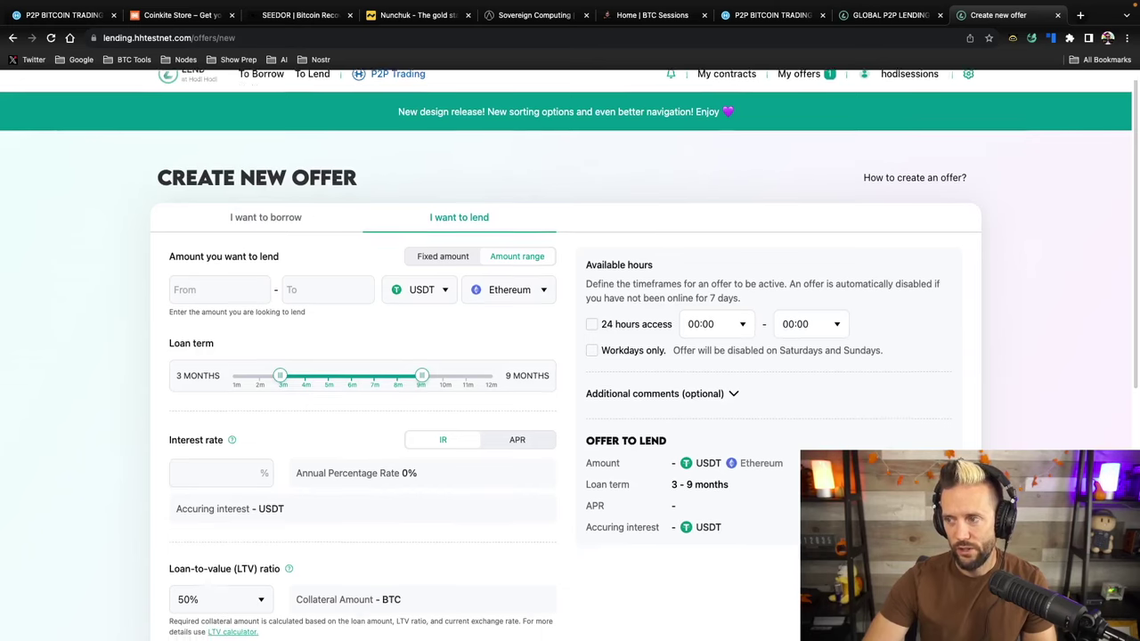
pyautogui.scroll(-1, 518, 180)
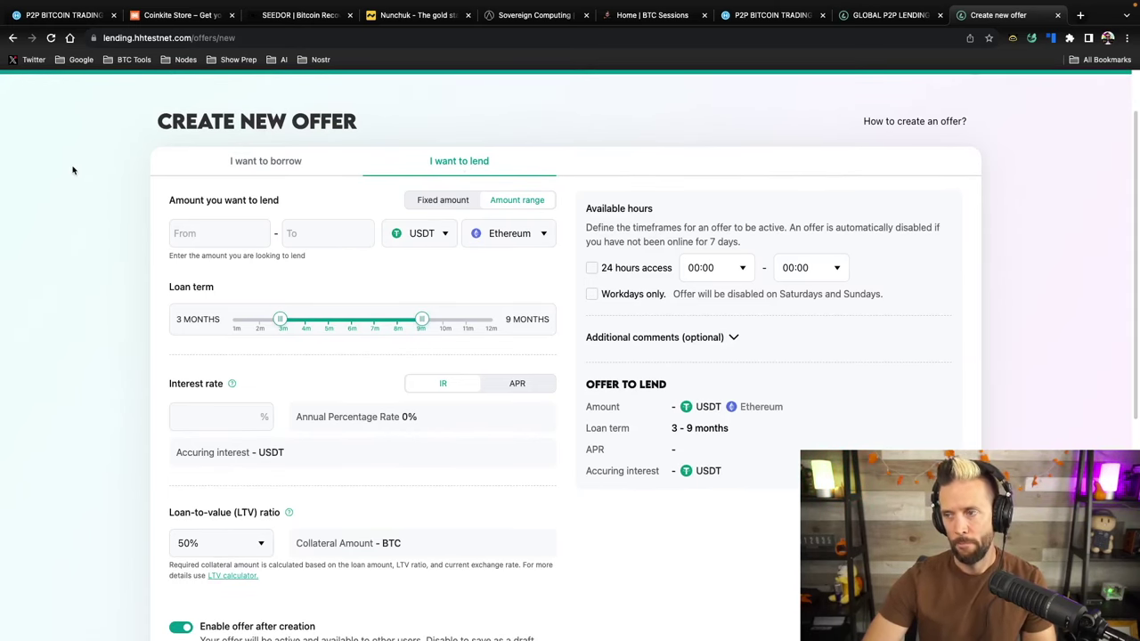
pyautogui.scroll(2, 73, 170)
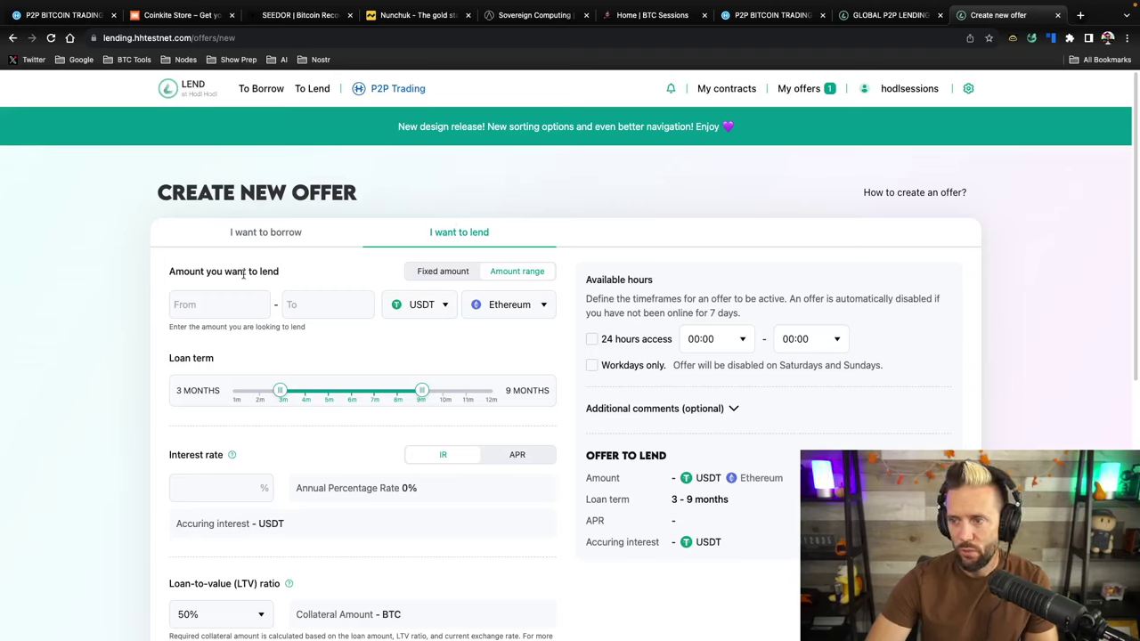
pyautogui.click(436, 277)
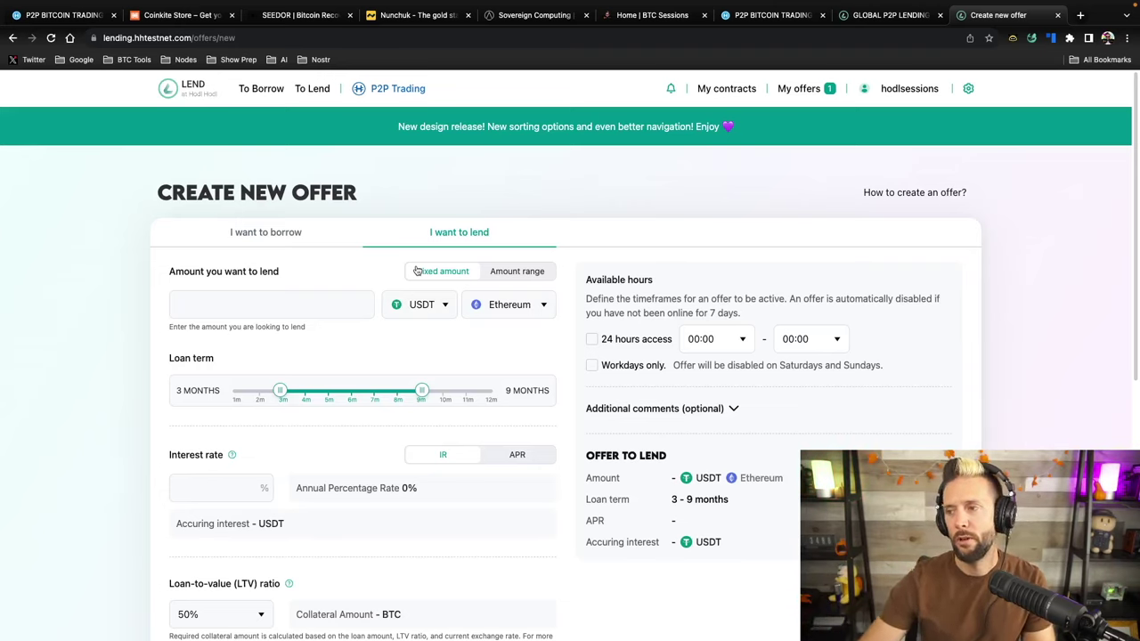
# Set the lend amount range to 500–1,500 USDT on the Liquid network
pyautogui.click(510, 275)
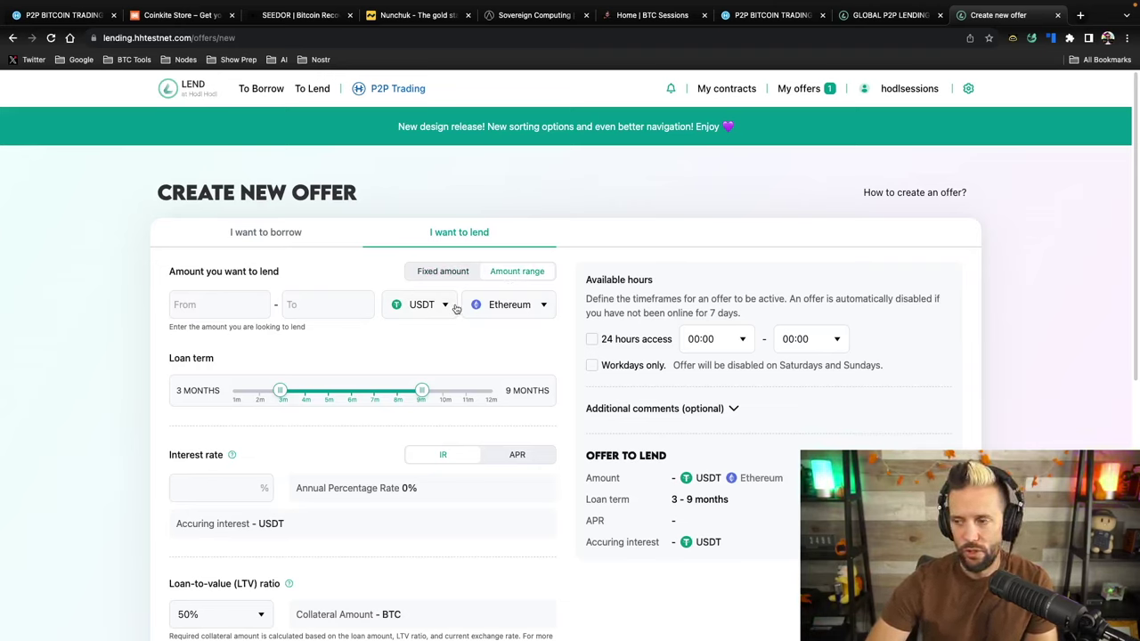
pyautogui.click(534, 308)
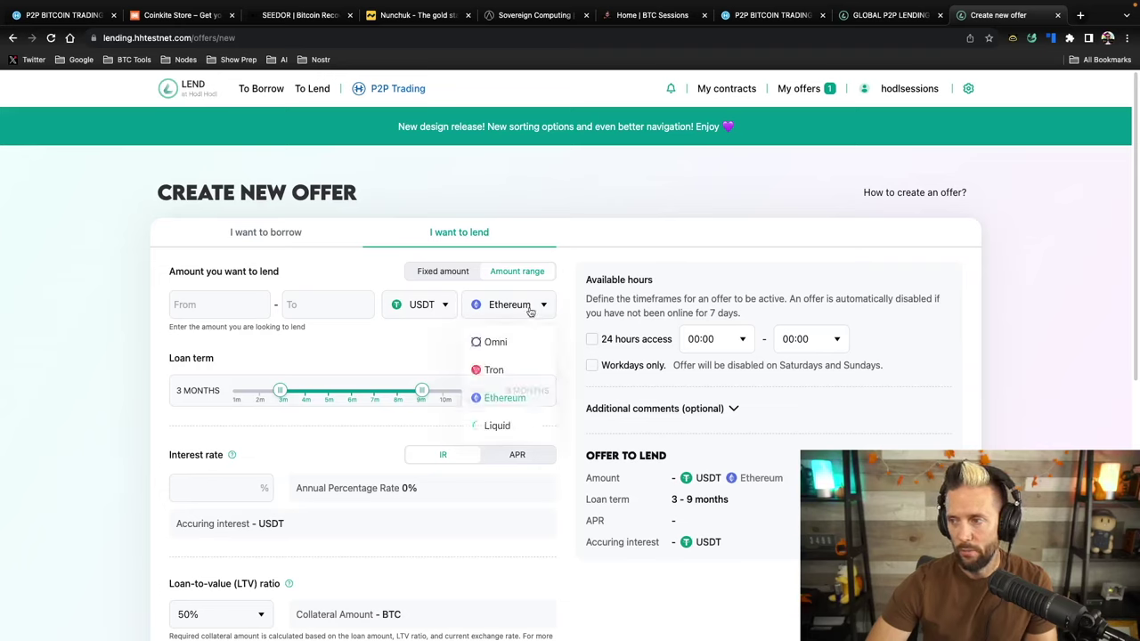
pyautogui.click(489, 427)
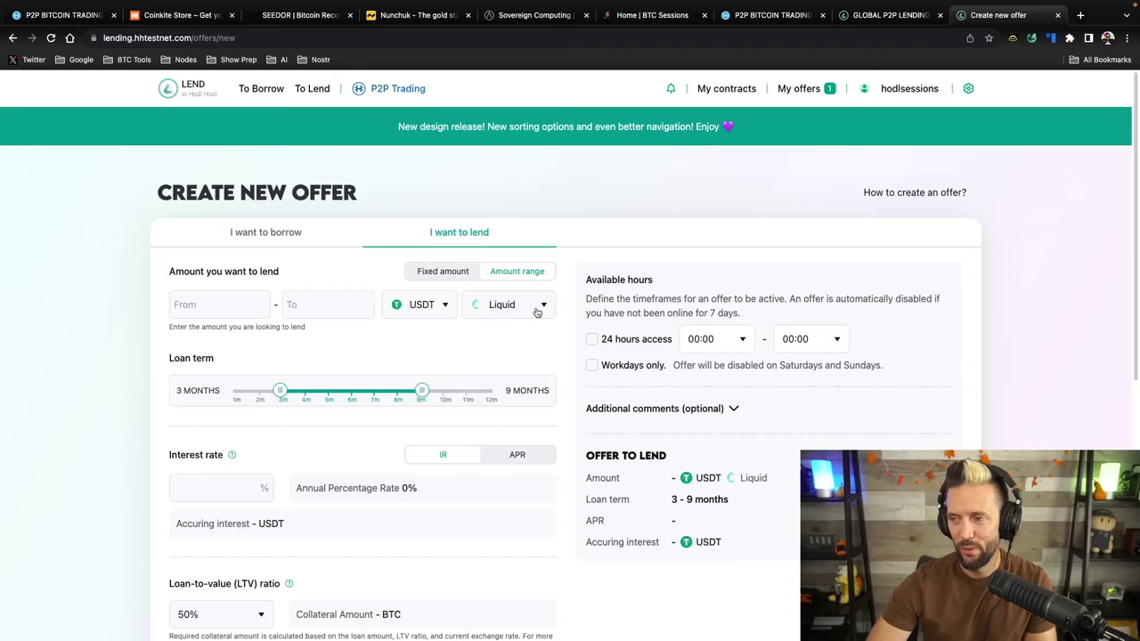
pyautogui.click(207, 303)
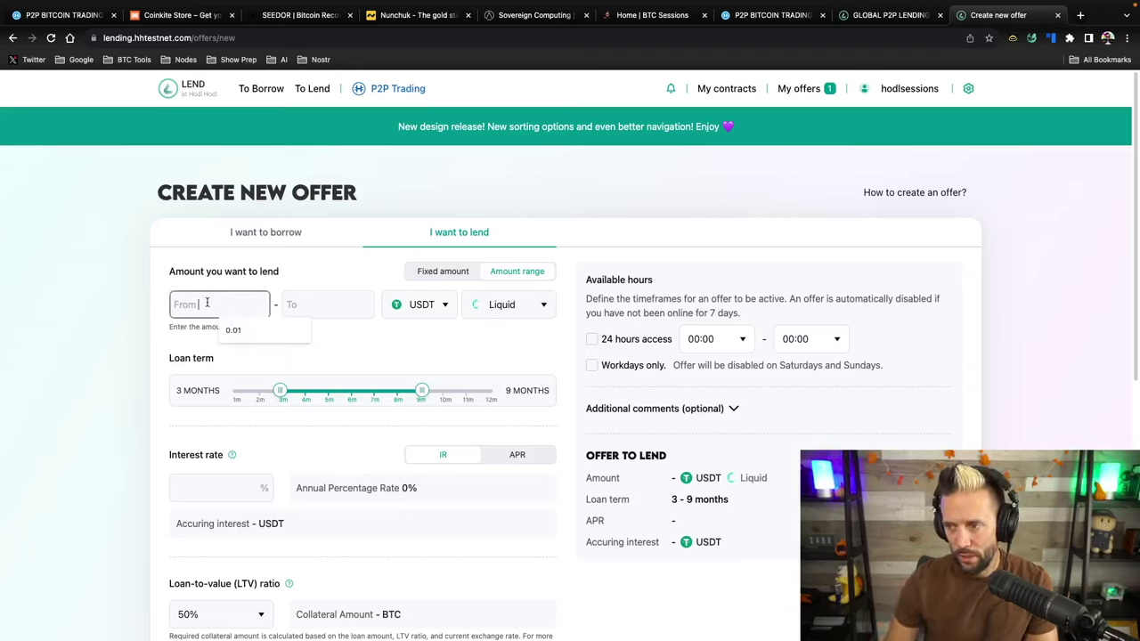
pyautogui.write('500')
pyautogui.click(297, 304)
pyautogui.write('15000')
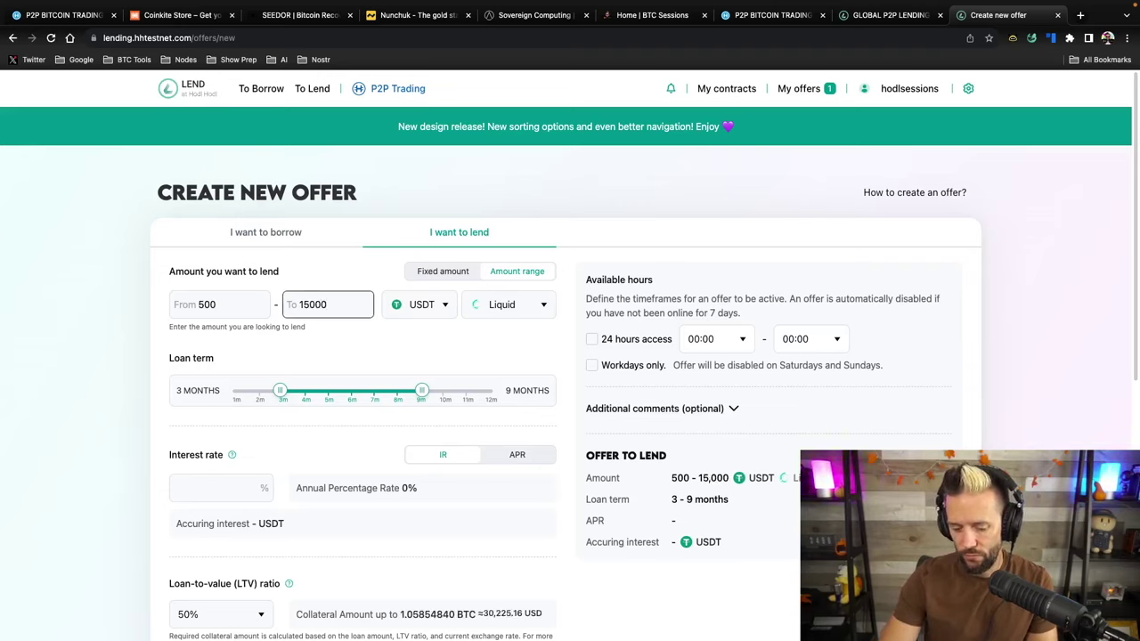
pyautogui.press('BackSpace')
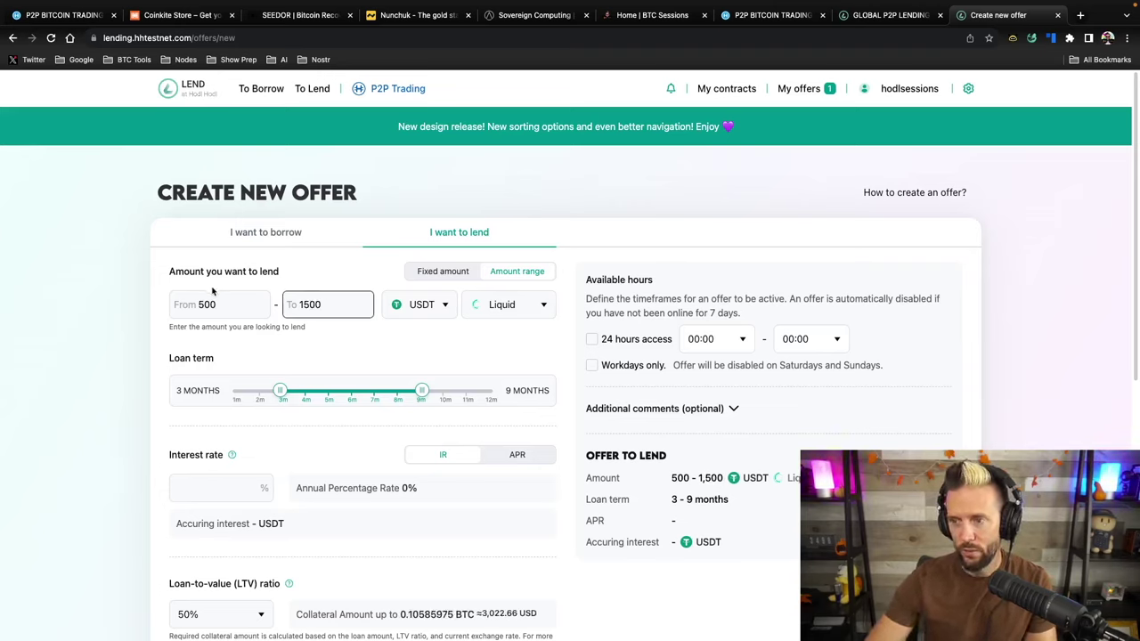
pyautogui.click(365, 347)
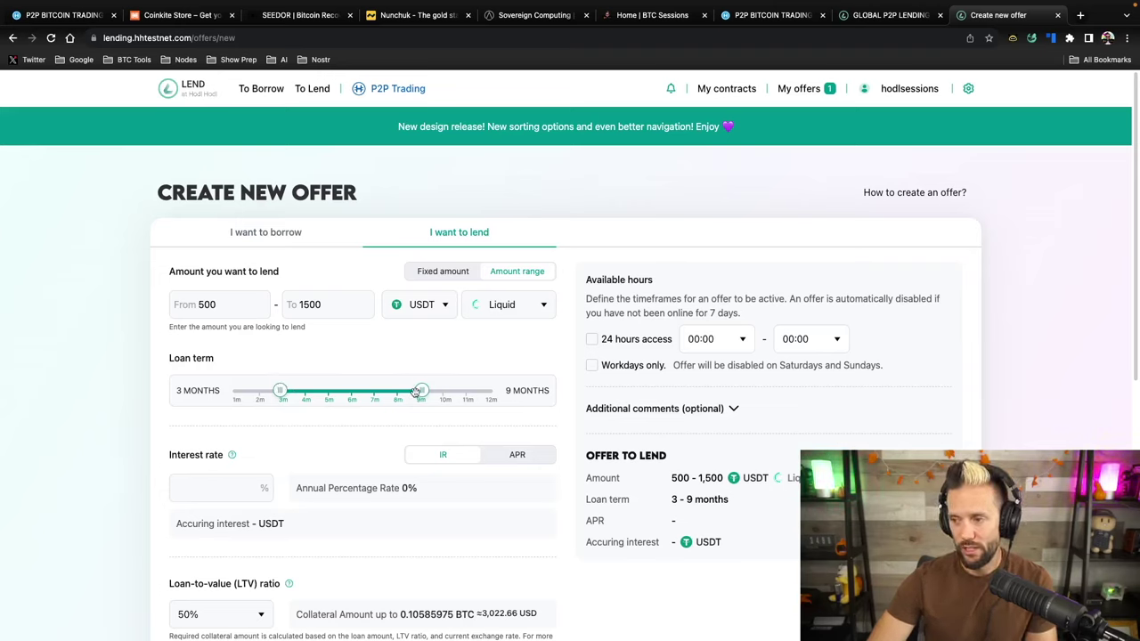
# Fix the loan term at exactly 12 months on both slider handles
pyautogui.moveTo(419, 390); pyautogui.dragTo(491, 390)
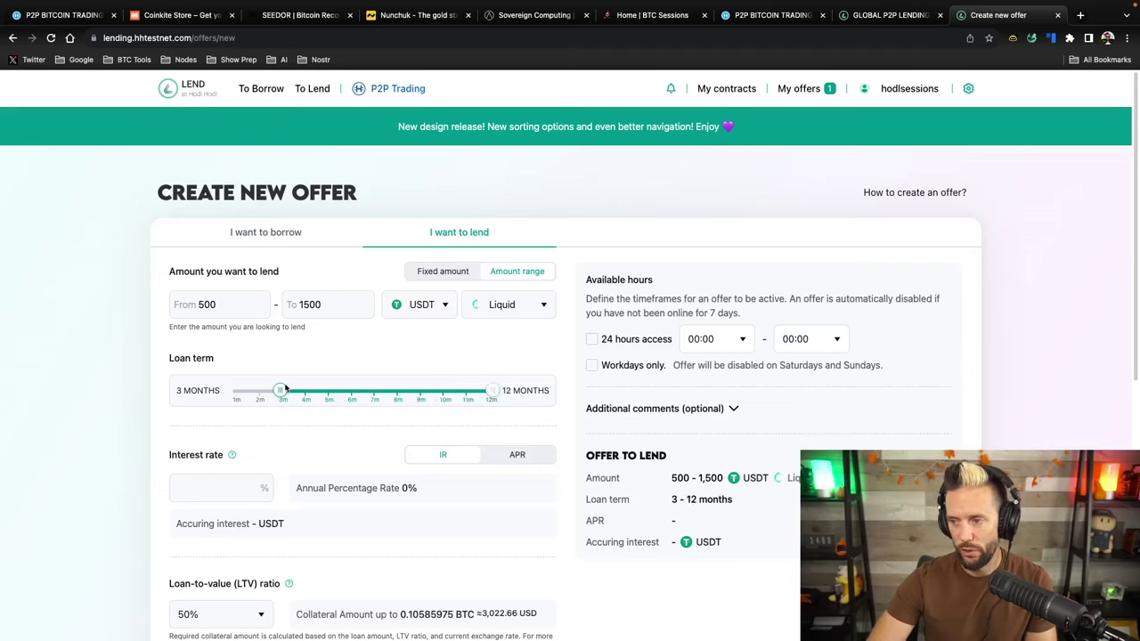
pyautogui.moveTo(276, 390); pyautogui.dragTo(492, 390)
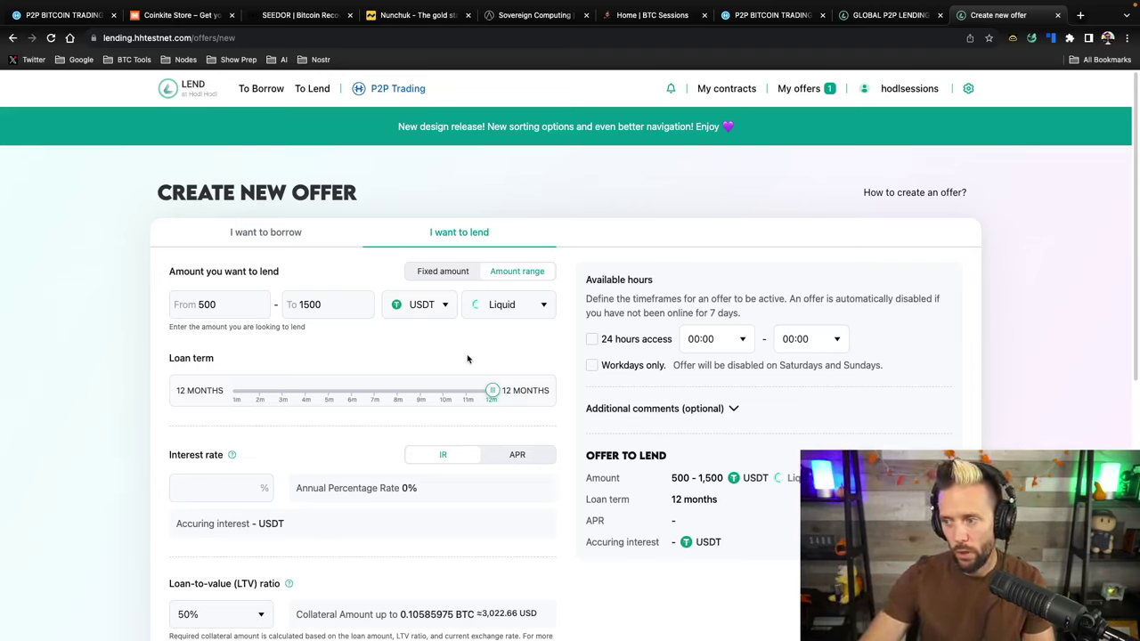
pyautogui.moveTo(492, 392); pyautogui.dragTo(351, 391)
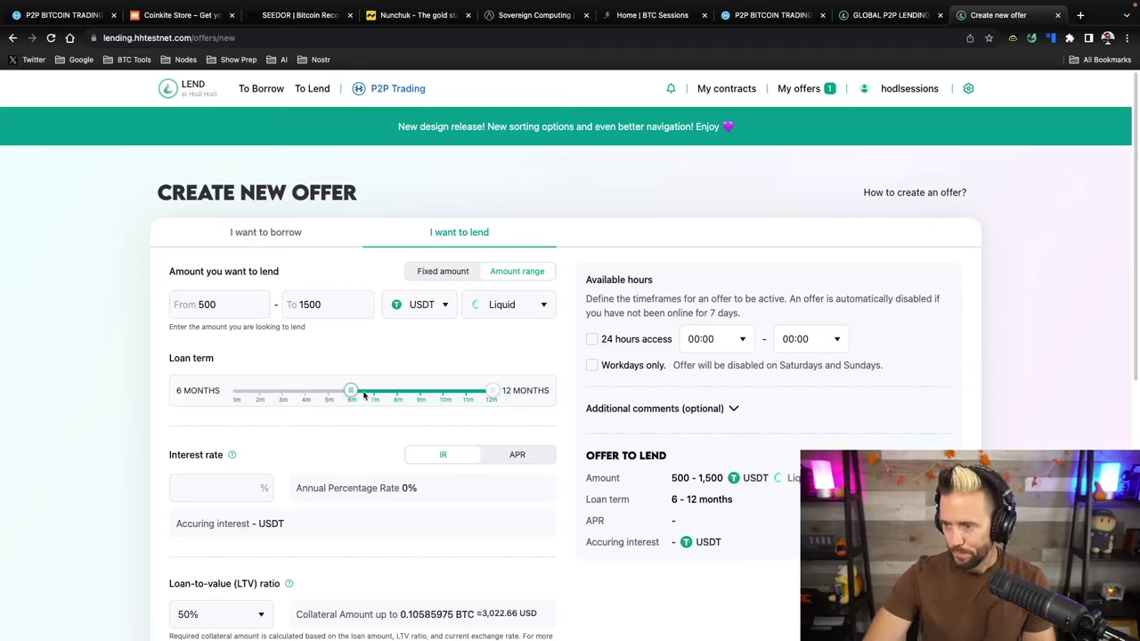
pyautogui.moveTo(351, 392); pyautogui.dragTo(492, 398)
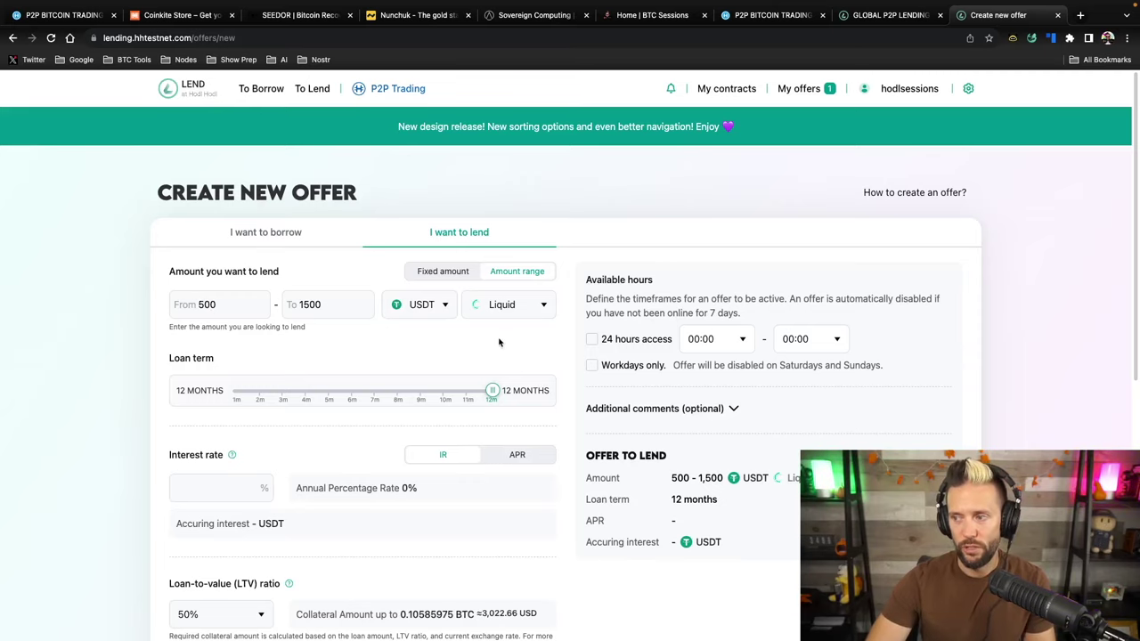
pyautogui.scroll(-1, 557, 355)
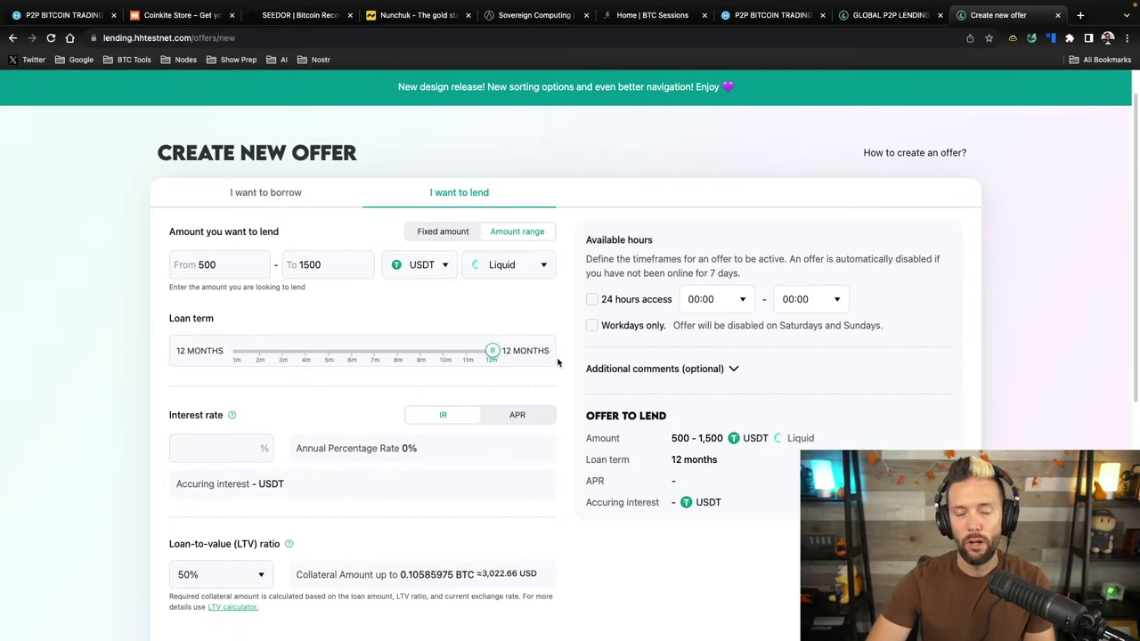
pyautogui.scroll(-3, 558, 361)
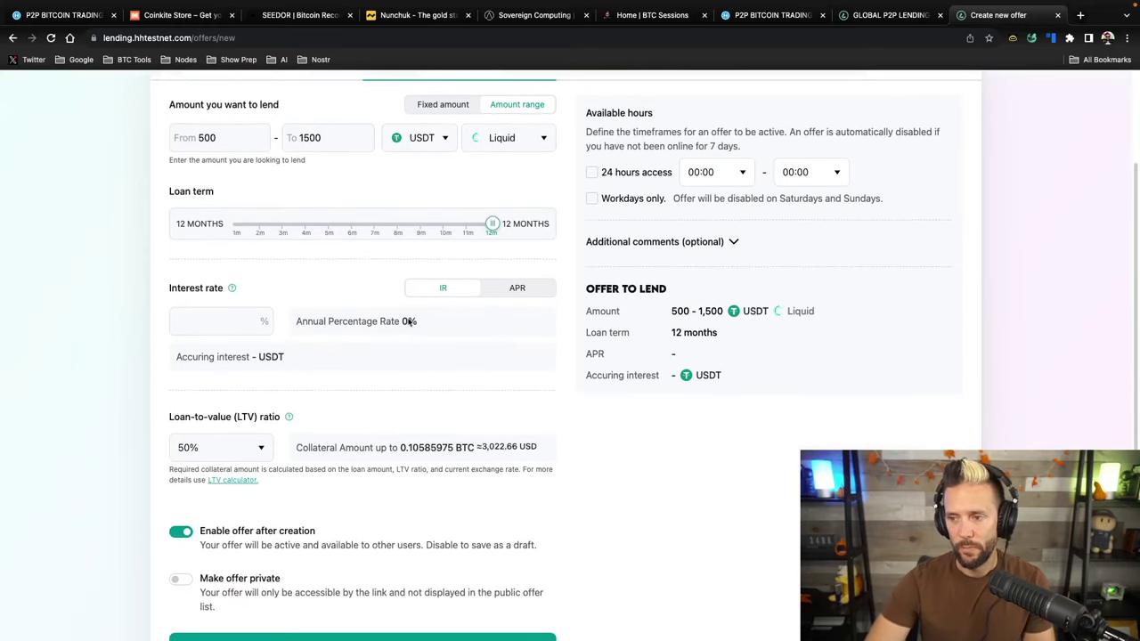
pyautogui.moveTo(232, 290)
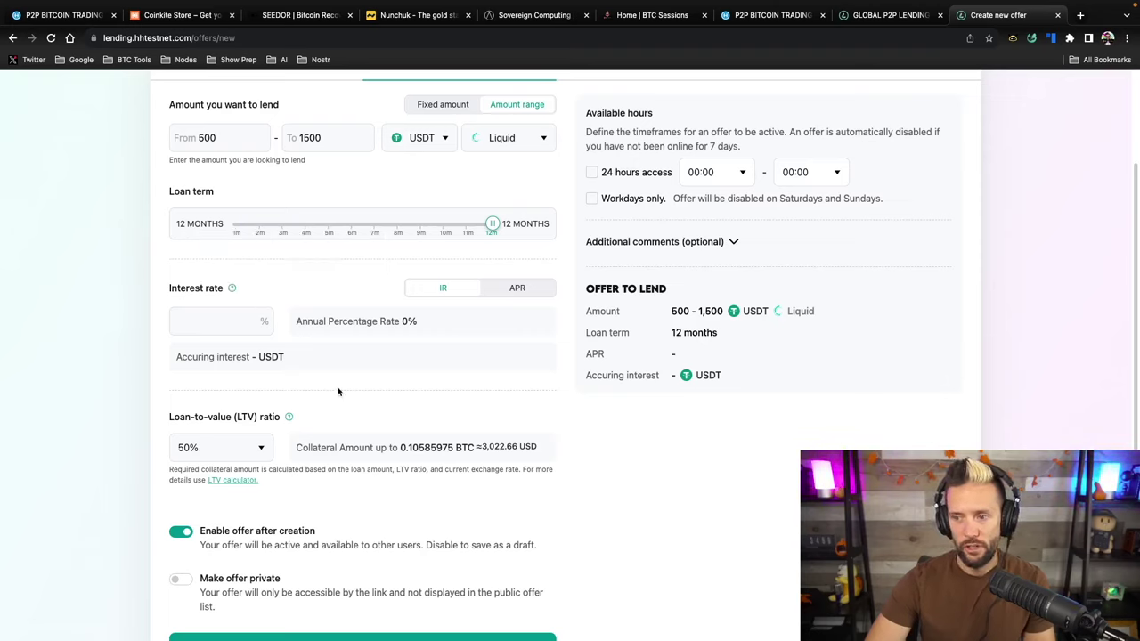
# Enter a 10% interest rate, yielding 50–150 USDT accruing interest
pyautogui.click(199, 317)
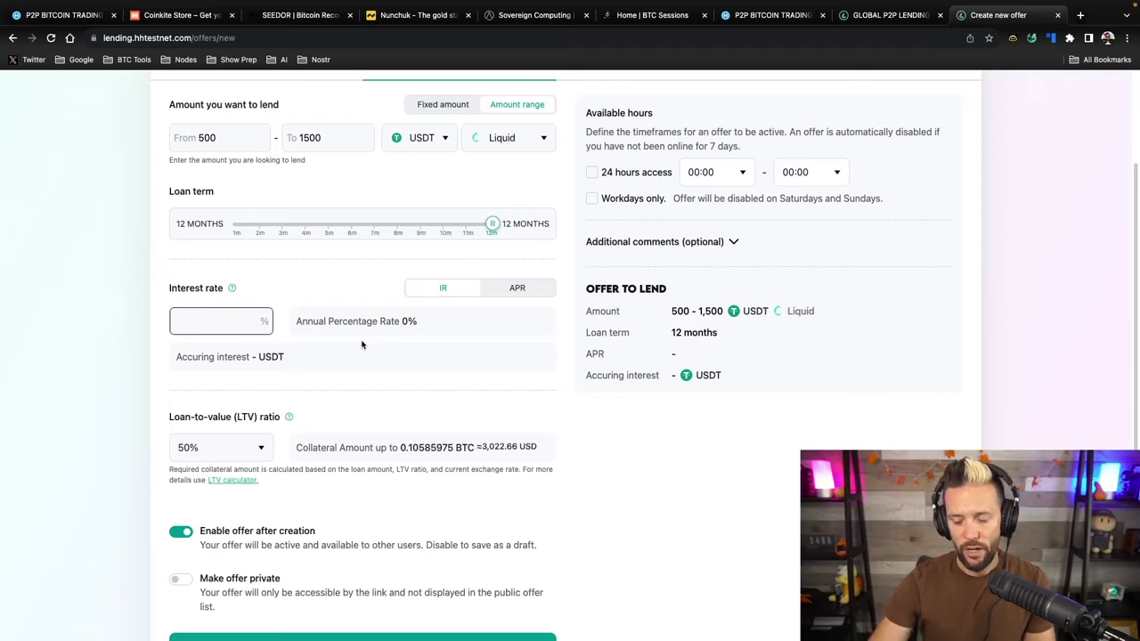
pyautogui.write('10')
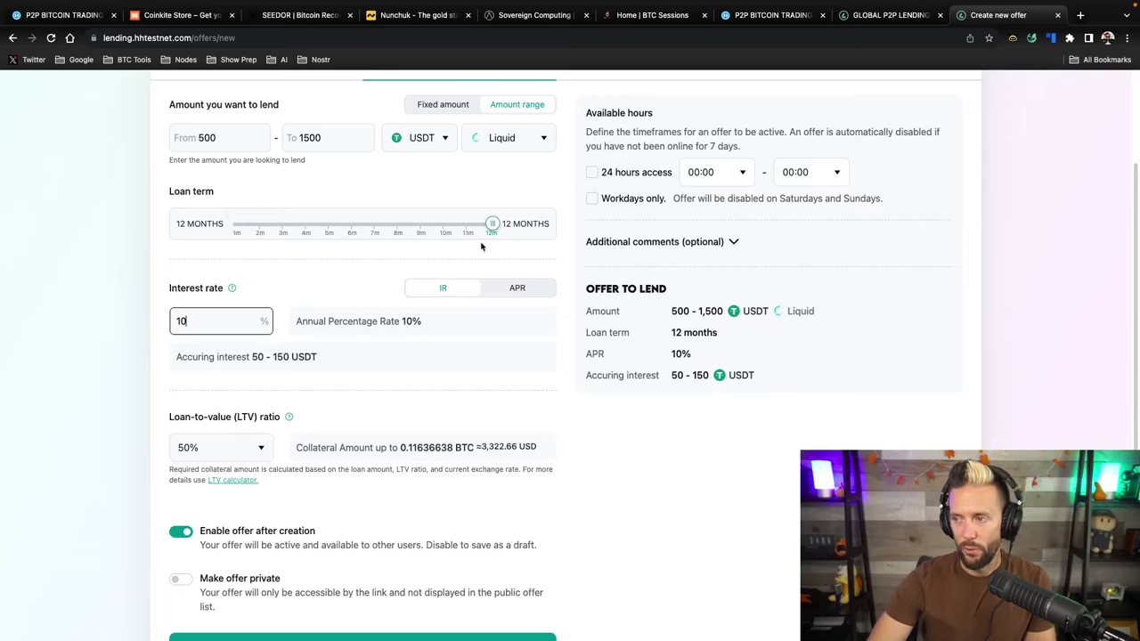
pyautogui.click(492, 223)
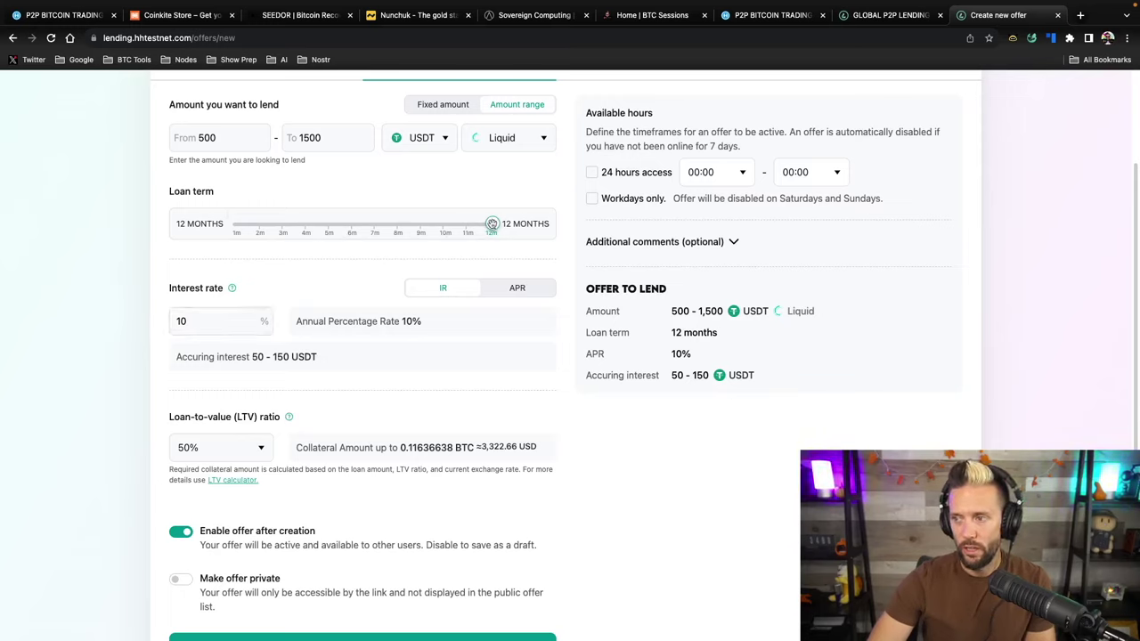
# Lower the minimum loan term so the term spans 6–12 months, showing 20–10% APR
pyautogui.moveTo(481, 227); pyautogui.dragTo(420, 223)
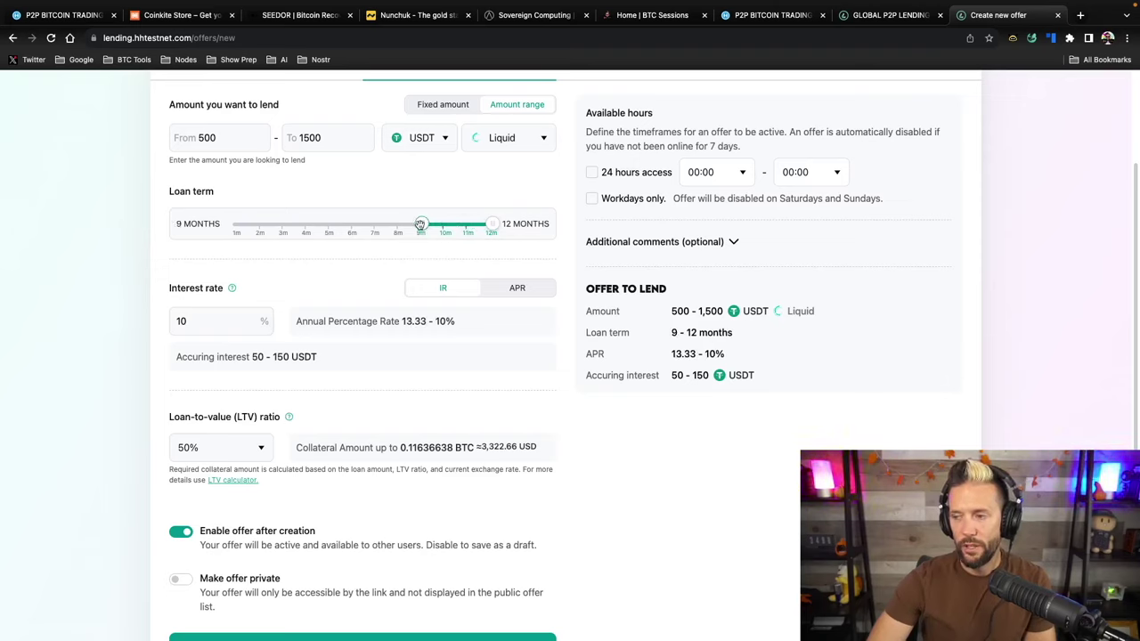
pyautogui.moveTo(413, 229); pyautogui.dragTo(354, 222)
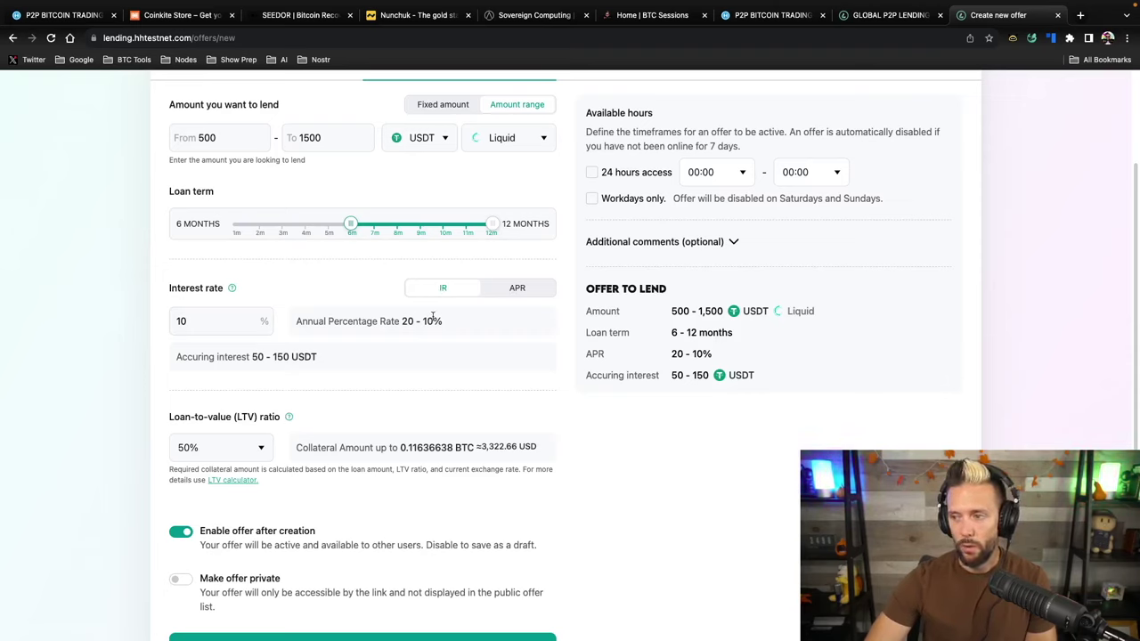
# Switch pricing to 10% APR and return the loan term to a fixed 12 months
pyautogui.click(518, 290)
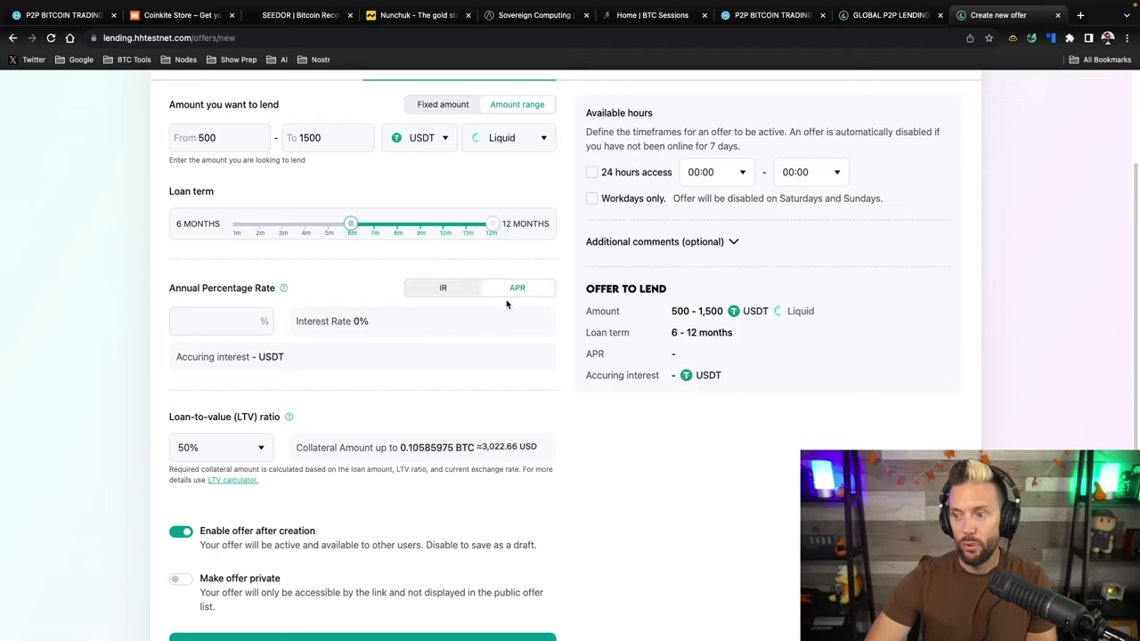
pyautogui.click(201, 317)
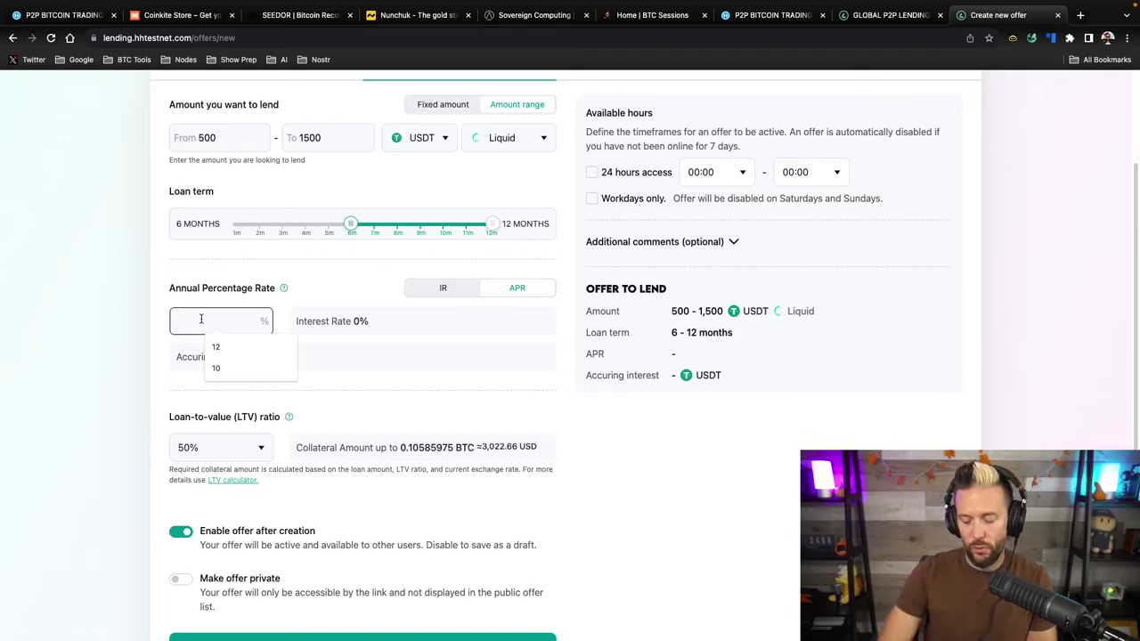
pyautogui.write('10')
pyautogui.click(341, 292)
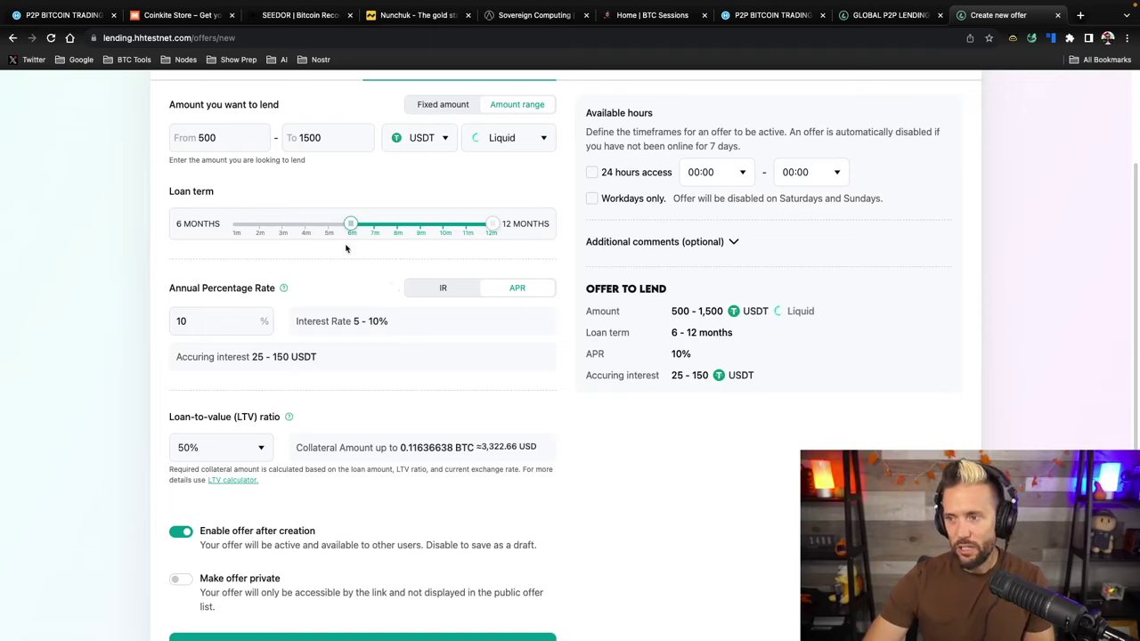
pyautogui.moveTo(351, 223); pyautogui.dragTo(514, 246)
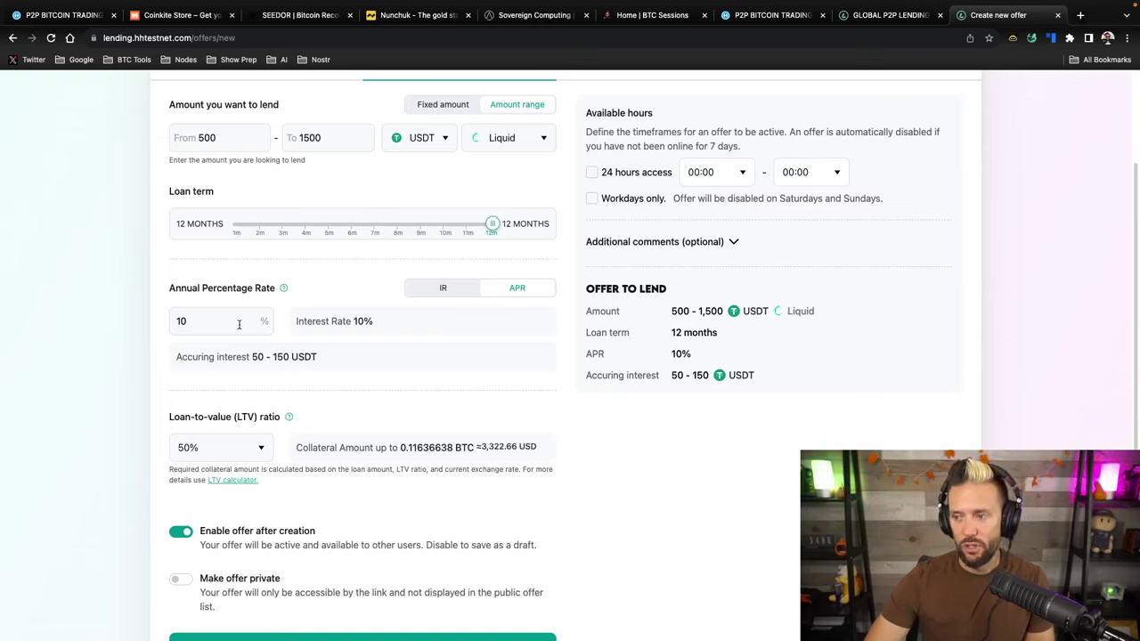
pyautogui.click(442, 289)
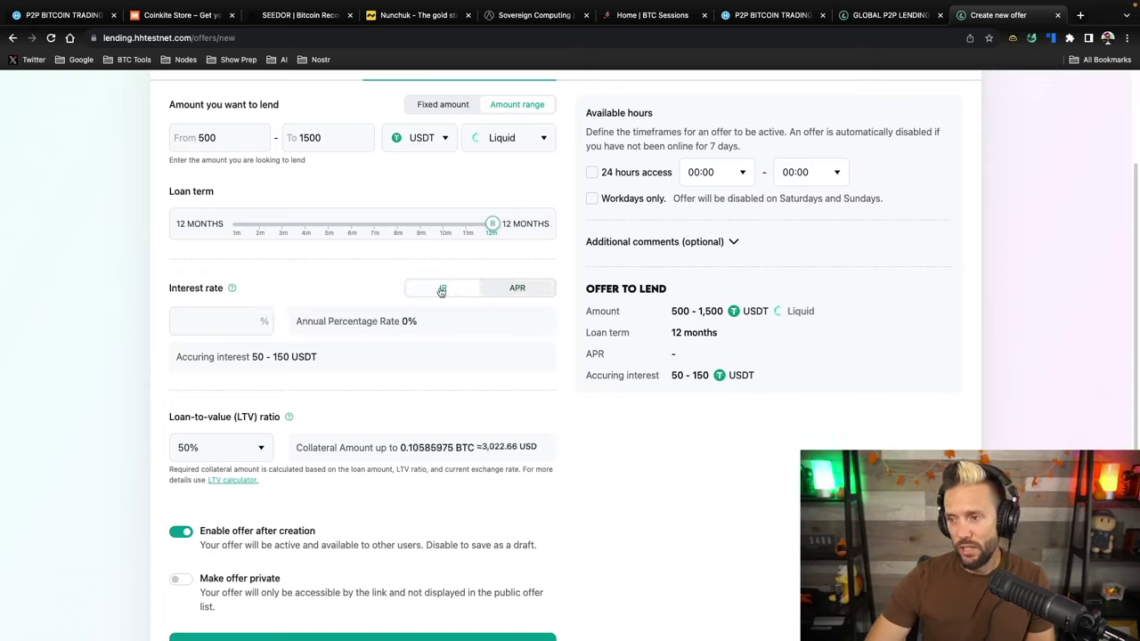
pyautogui.click(217, 319)
pyautogui.write('10')
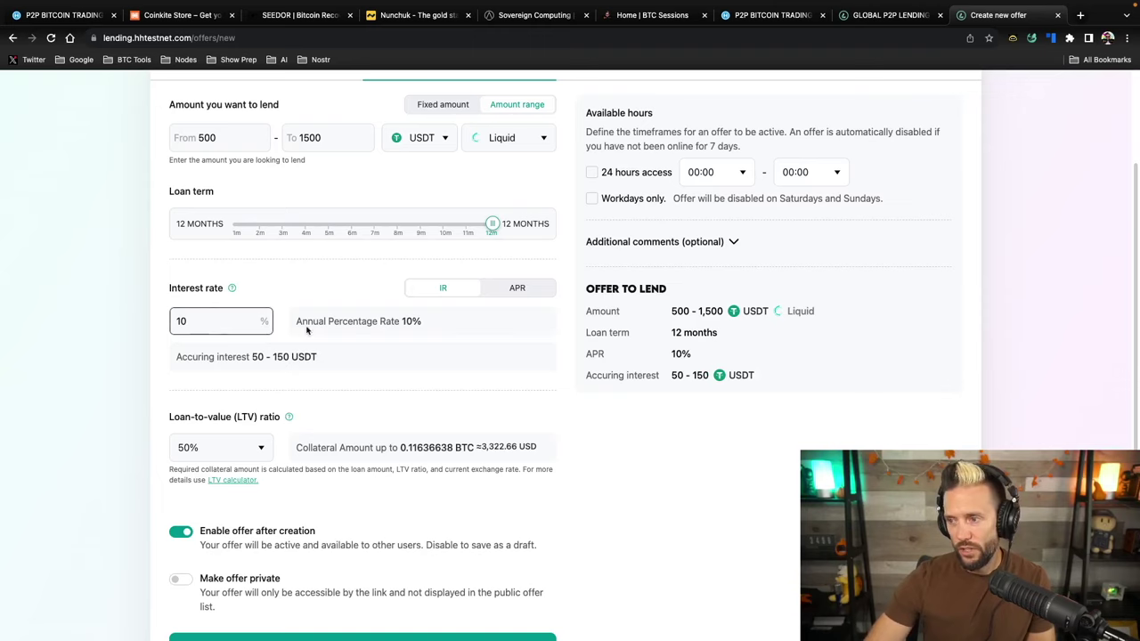
pyautogui.click(502, 293)
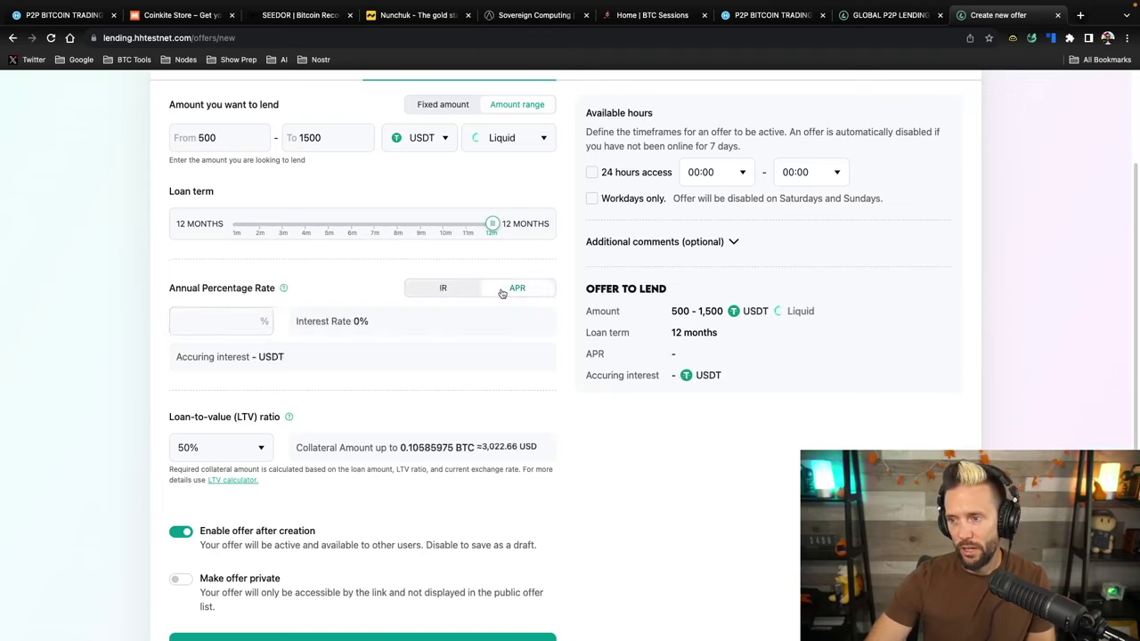
pyautogui.click(176, 321)
pyautogui.write('10')
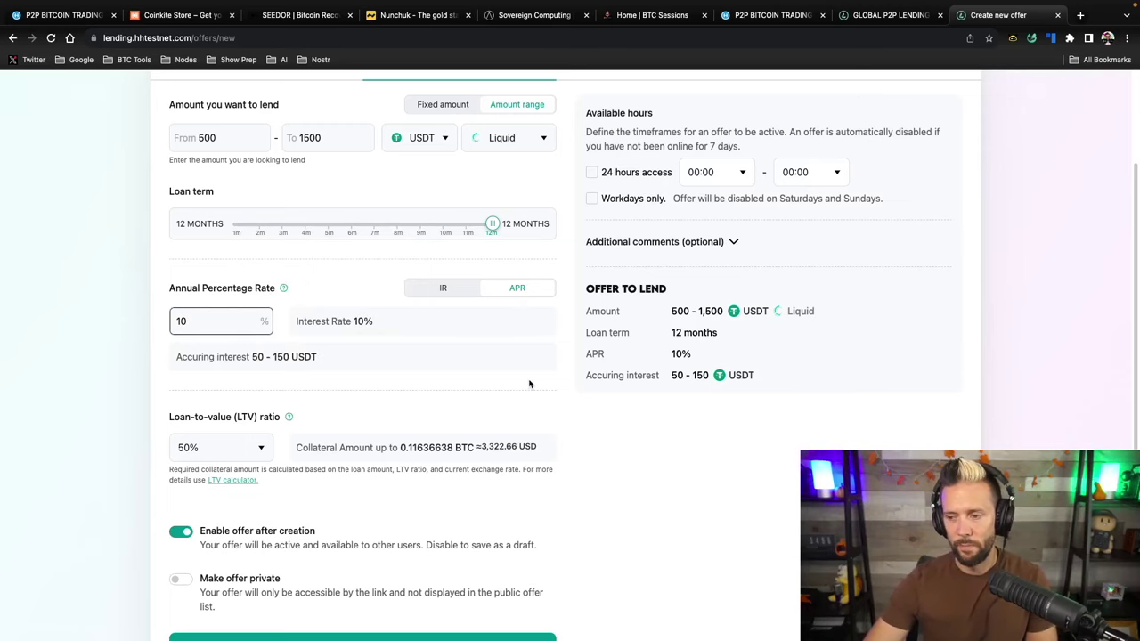
pyautogui.scroll(-2, 529, 384)
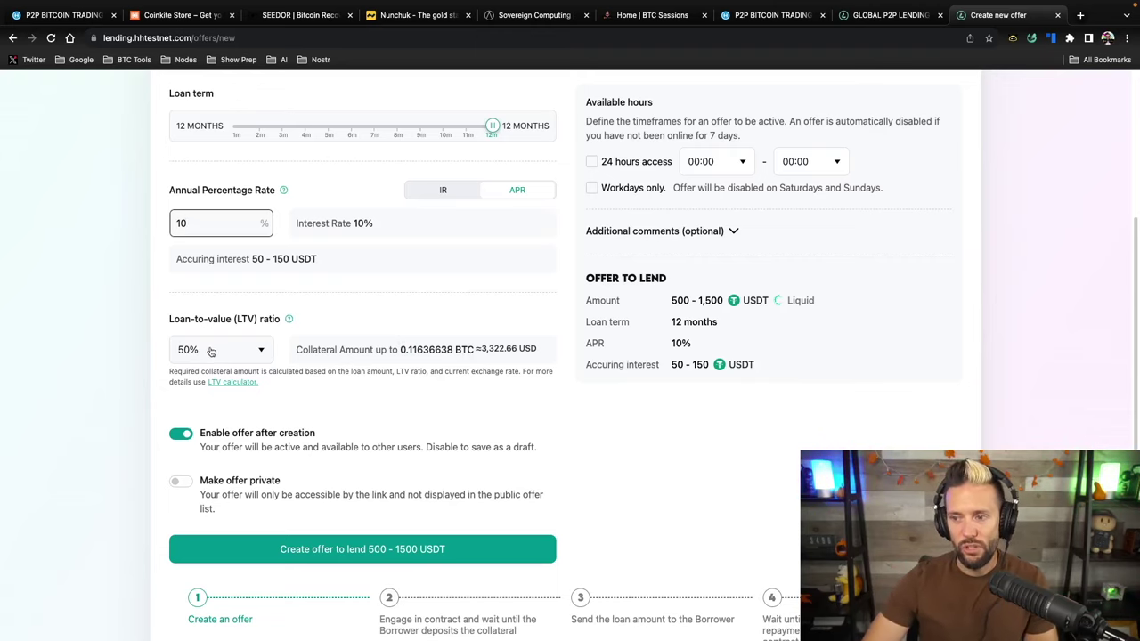
pyautogui.scroll(2, 235, 282)
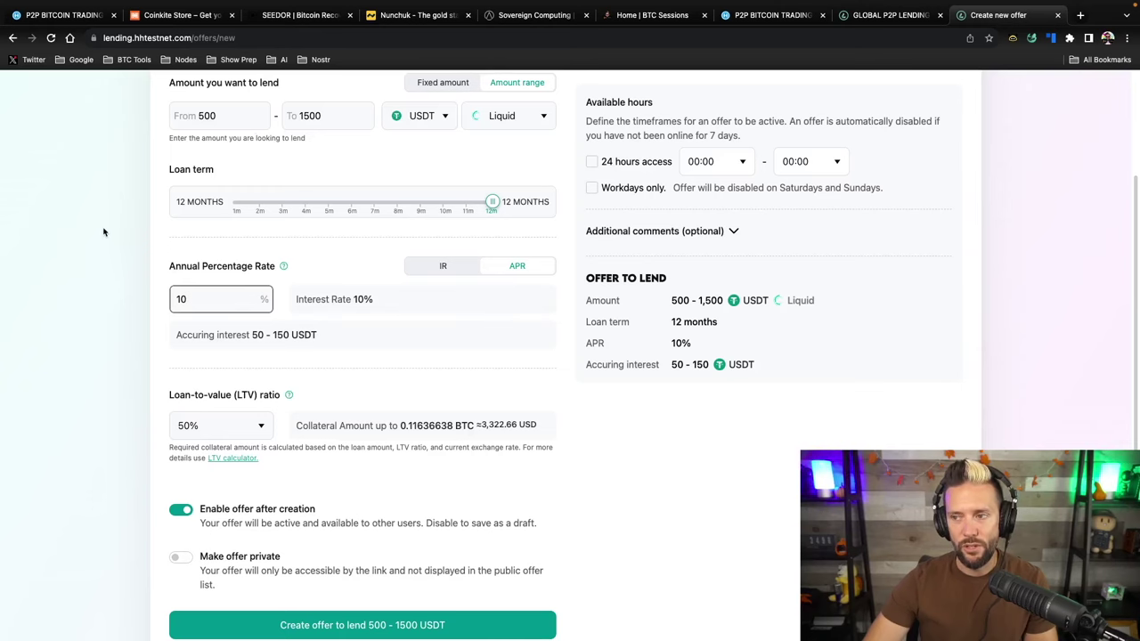
pyautogui.scroll(-2, 103, 231)
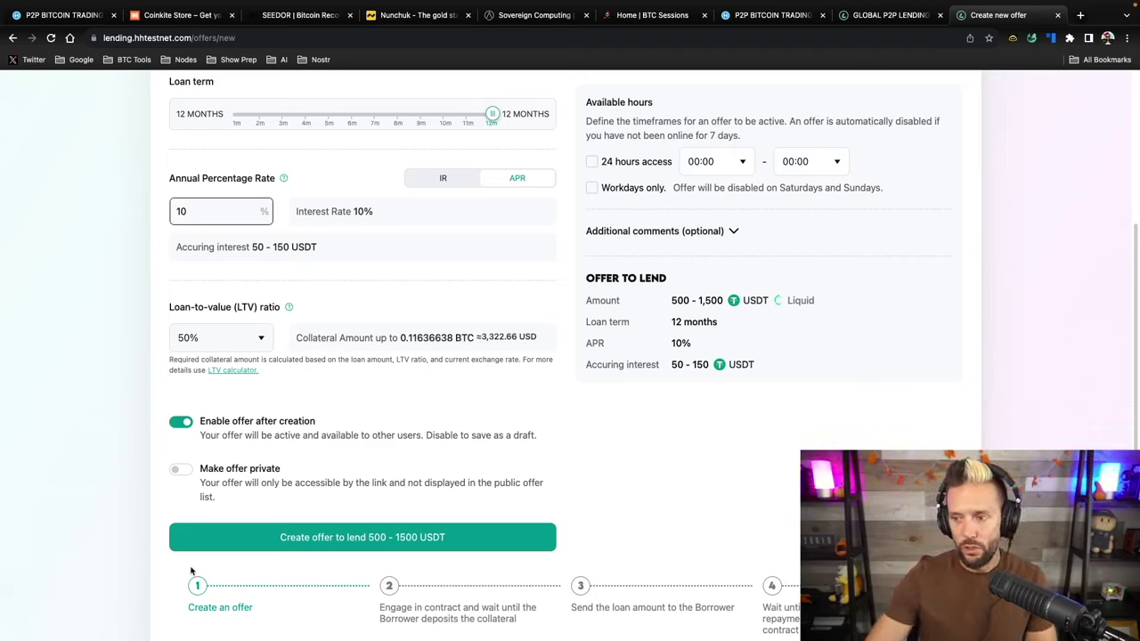
# Try a 70% LTV ratio, then settle on 30%, raising collateral to 0.19320247 BTC
pyautogui.click(261, 340)
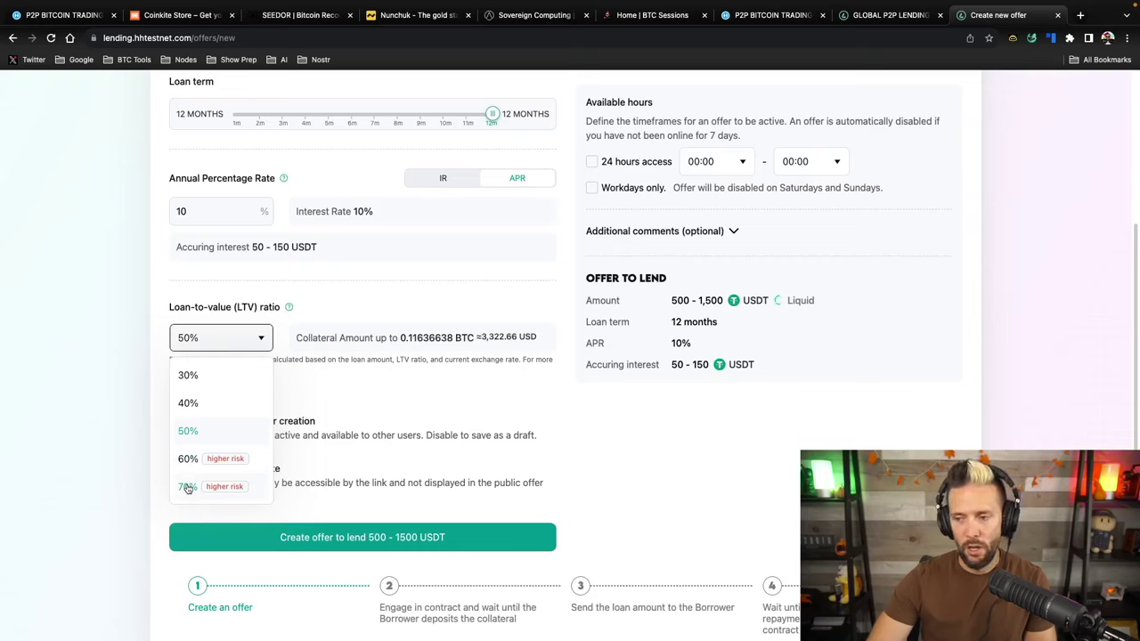
pyautogui.click(187, 488)
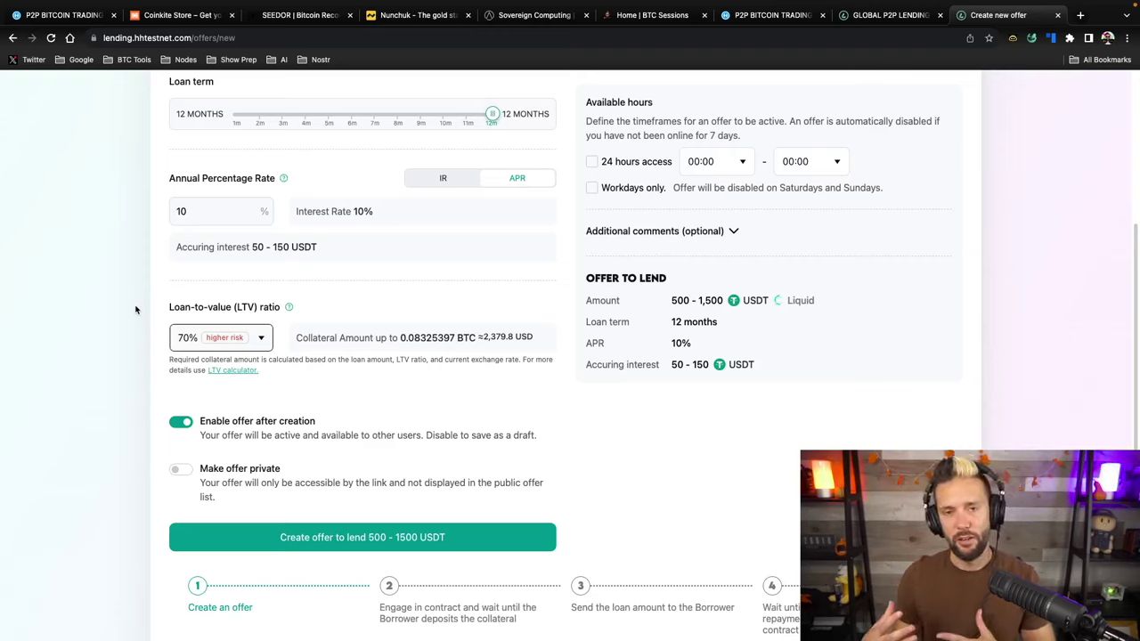
pyautogui.click(253, 345)
pyautogui.click(193, 378)
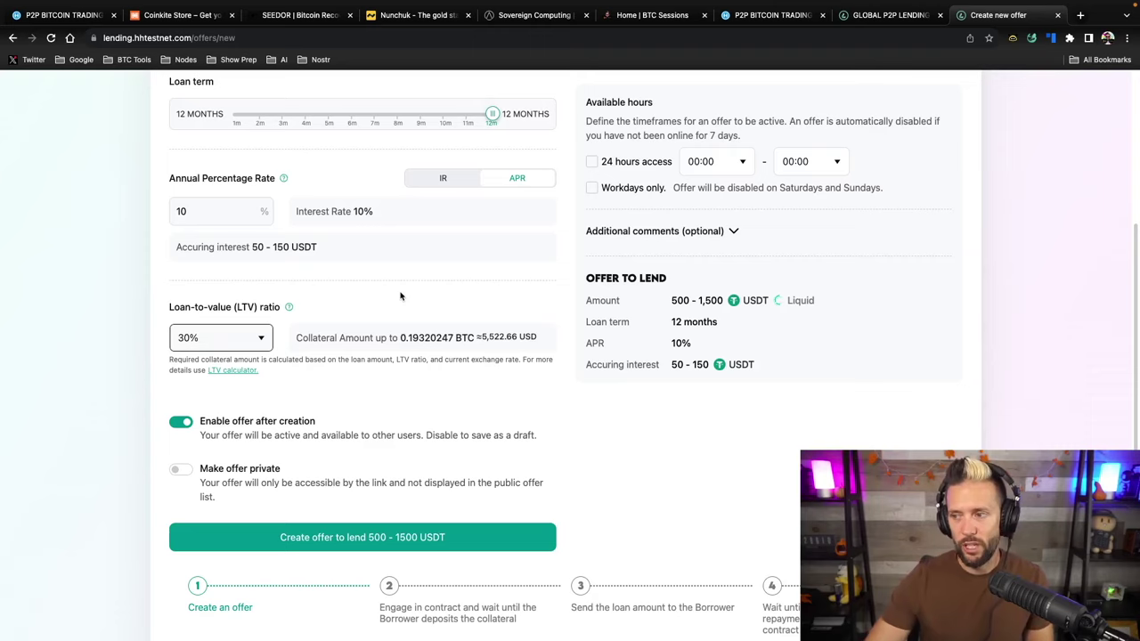
# Choose 50% LTV again, giving collateral up to 0.11636638 BTC, and review the form
pyautogui.click(260, 340)
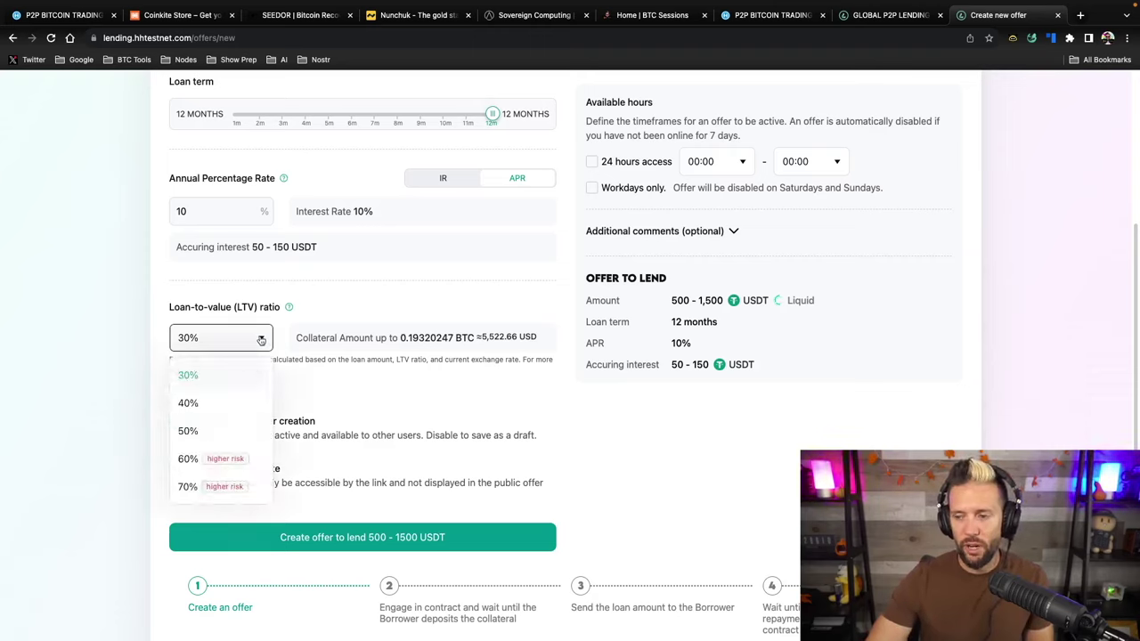
pyautogui.click(183, 432)
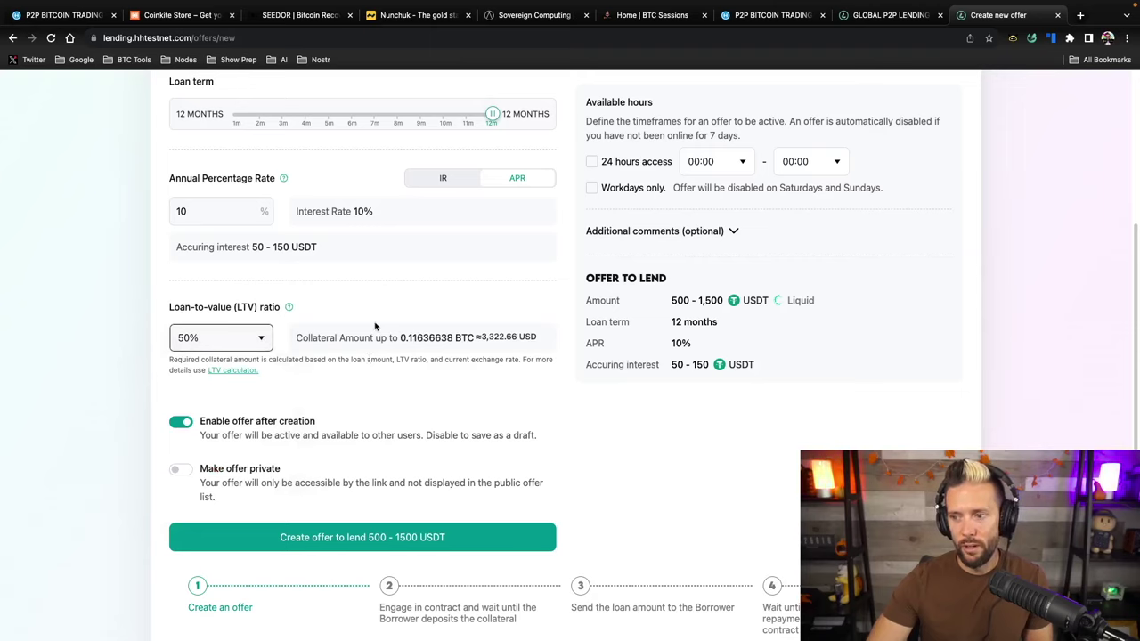
pyautogui.click(220, 339)
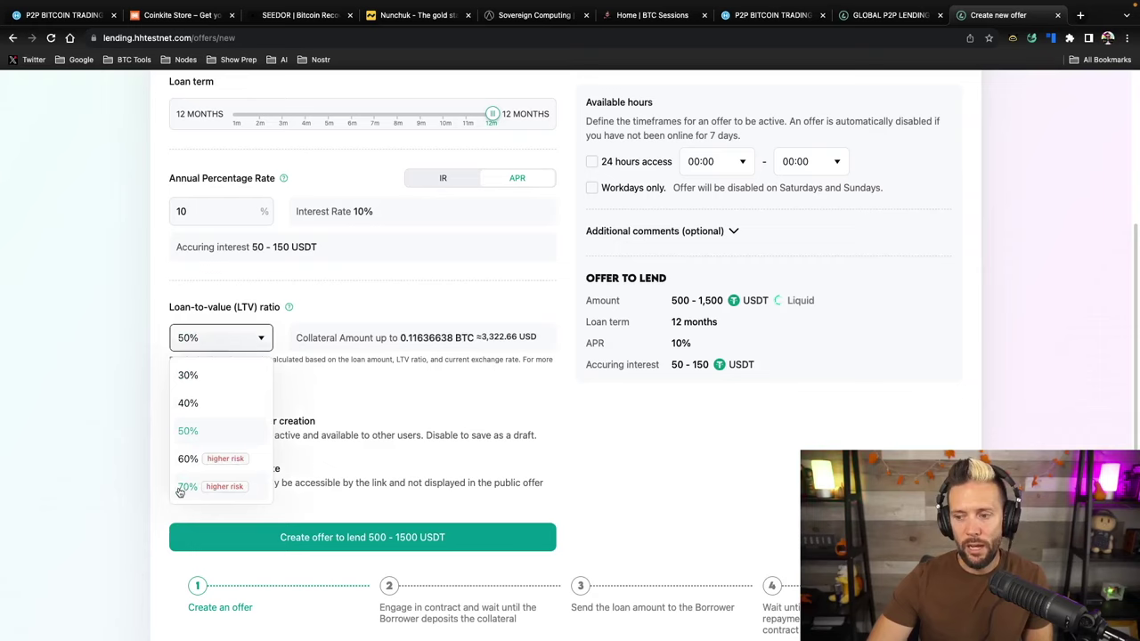
pyautogui.click(351, 317)
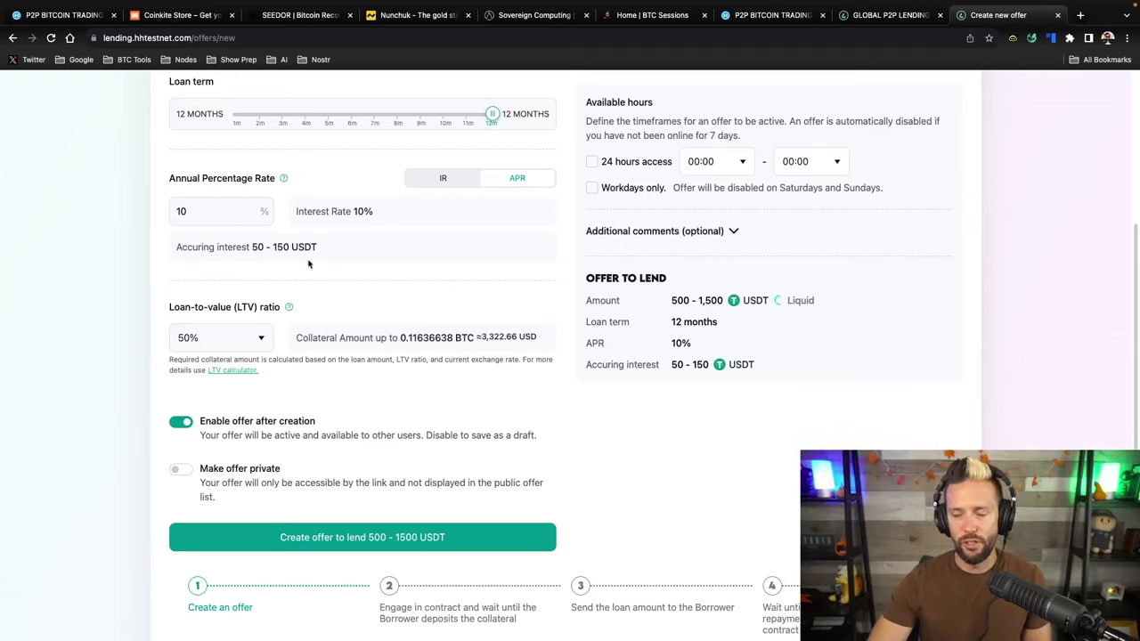
pyautogui.scroll(-1, 472, 328)
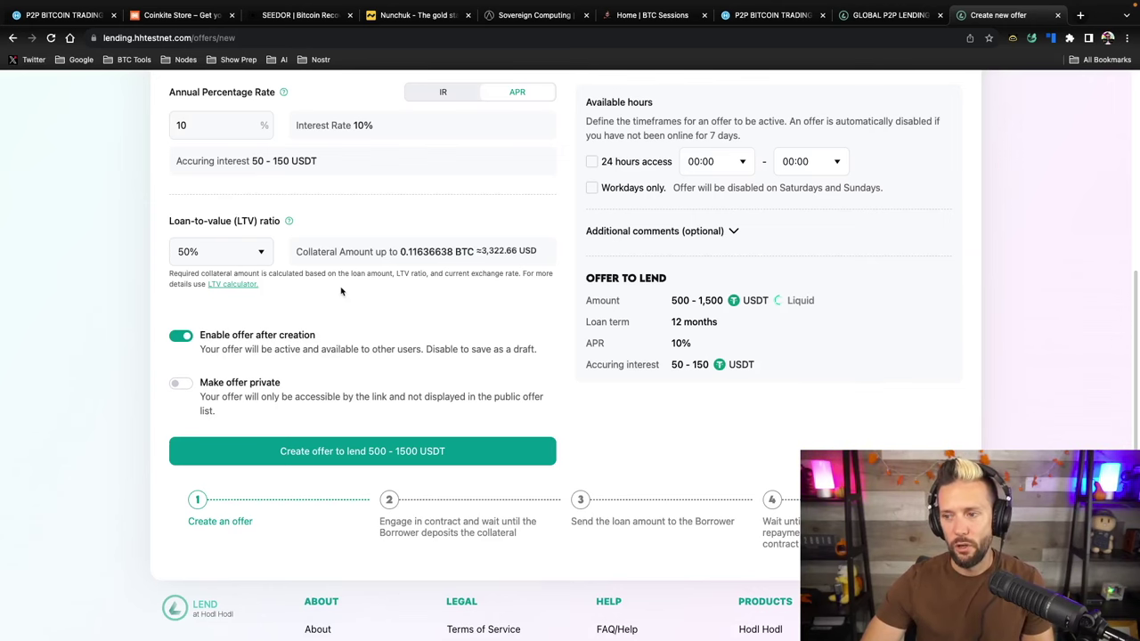
pyautogui.scroll(-1, 345, 307)
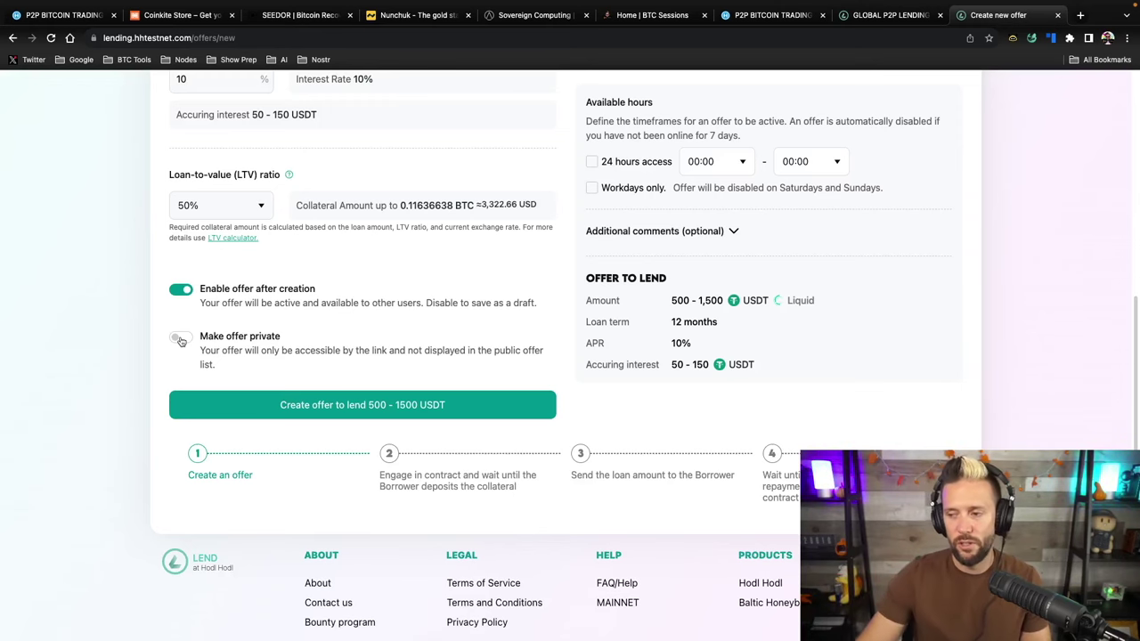
pyautogui.scroll(2, 213, 330)
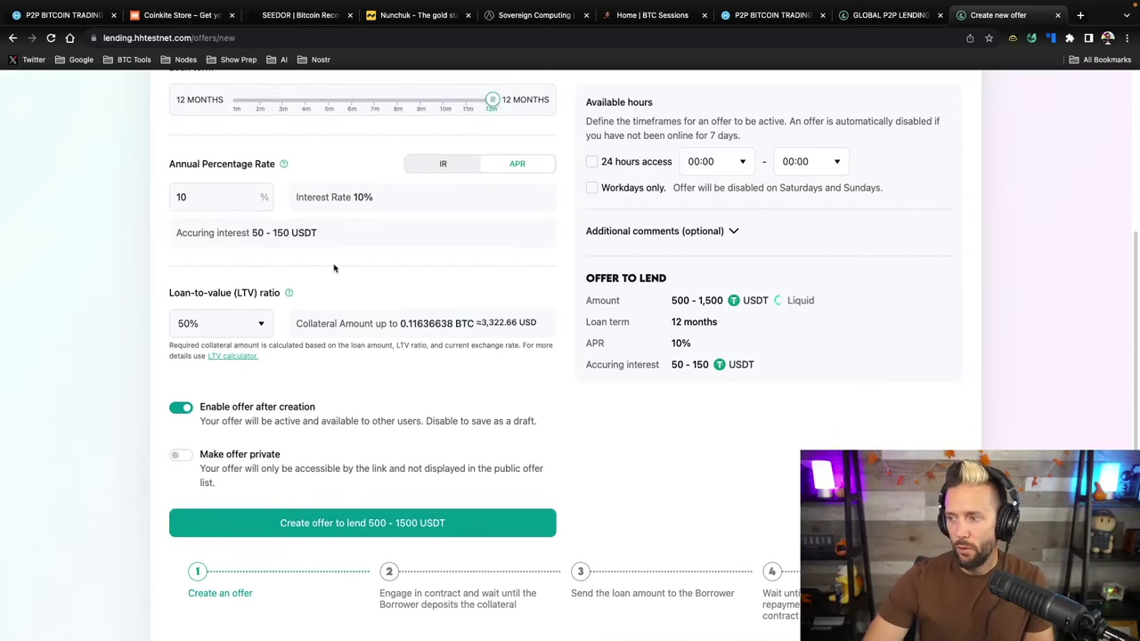
pyautogui.scroll(3, 337, 269)
pyautogui.scroll(-1, 337, 269)
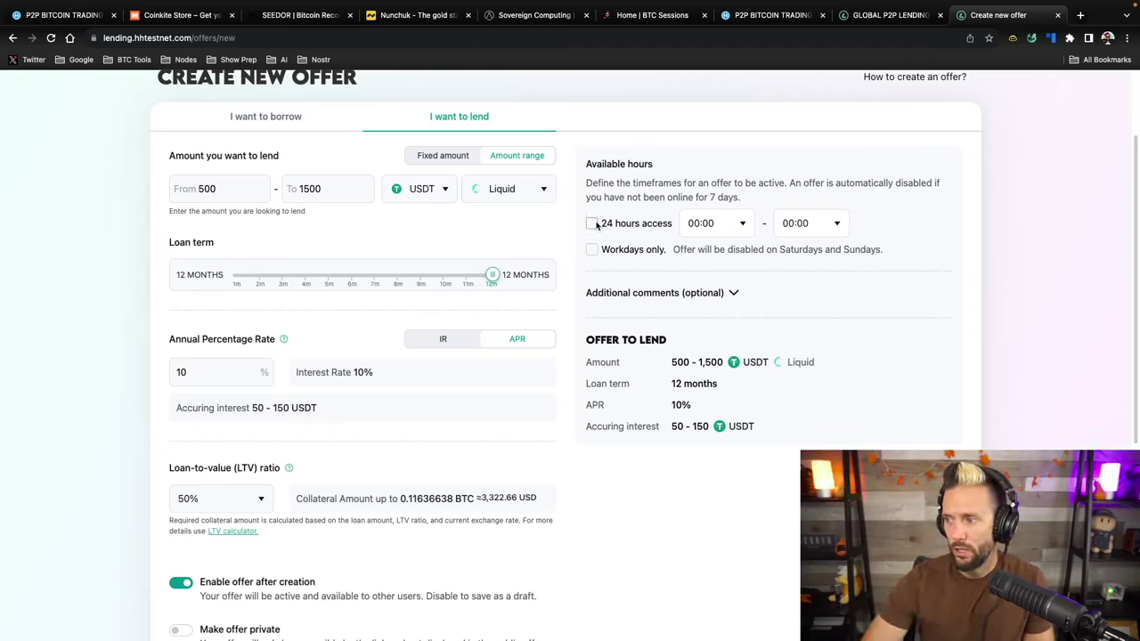
# Set the offer's available hours to 09:00–17:00
pyautogui.click(744, 227)
pyautogui.scroll(-6, 718, 318)
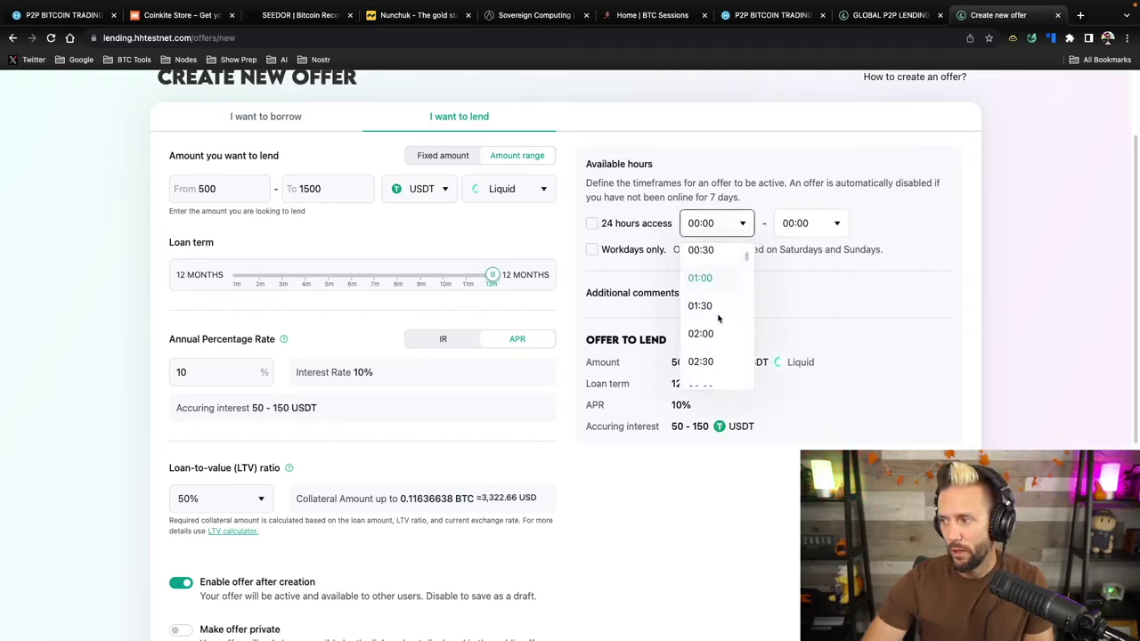
pyautogui.scroll(2, 718, 318)
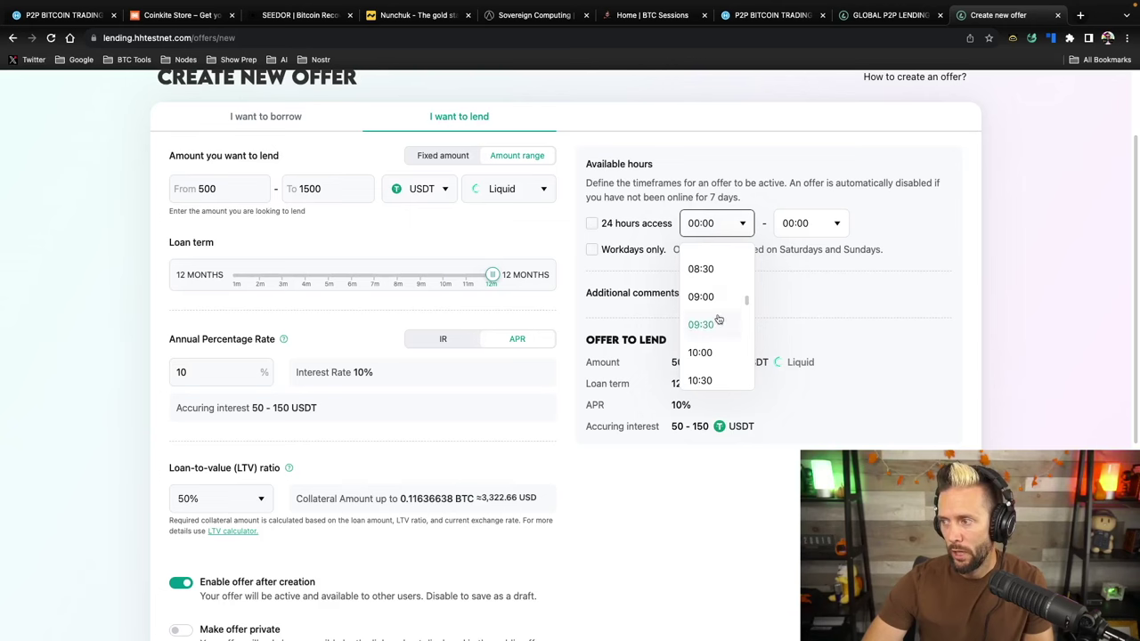
pyautogui.click(703, 296)
pyautogui.click(821, 226)
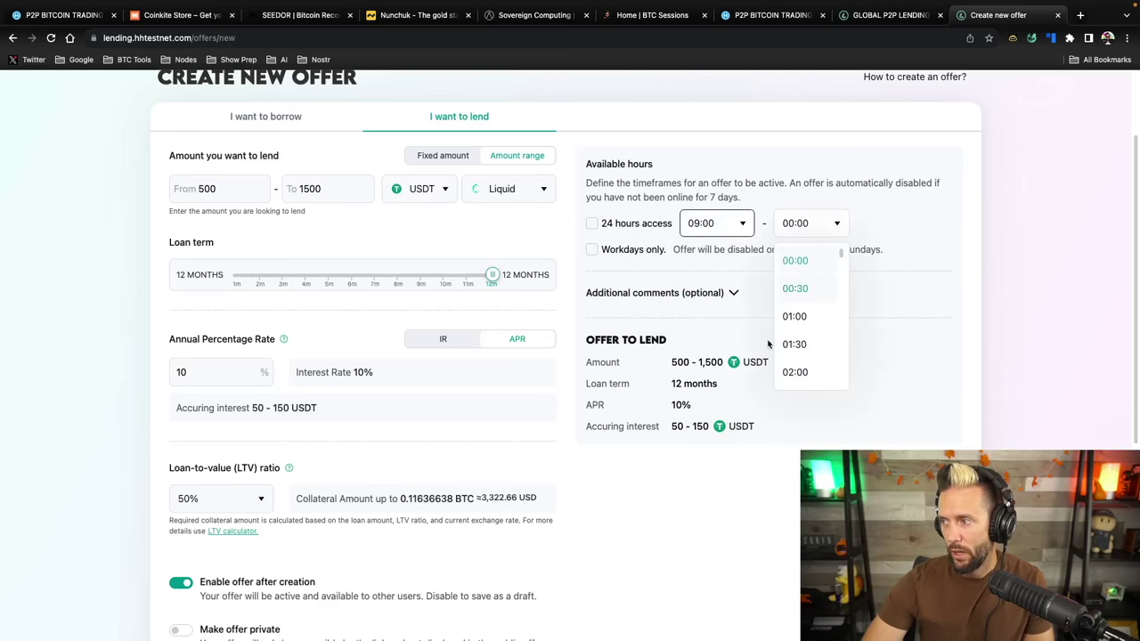
pyautogui.scroll(-6, 813, 282)
pyautogui.scroll(-10, 813, 283)
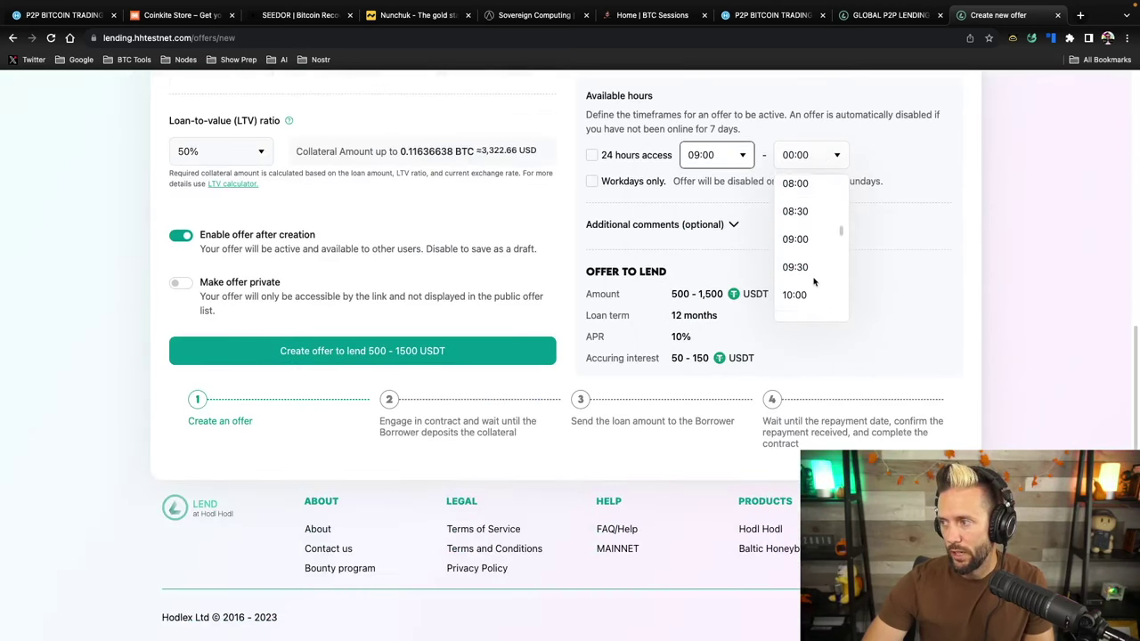
pyautogui.scroll(4, 813, 283)
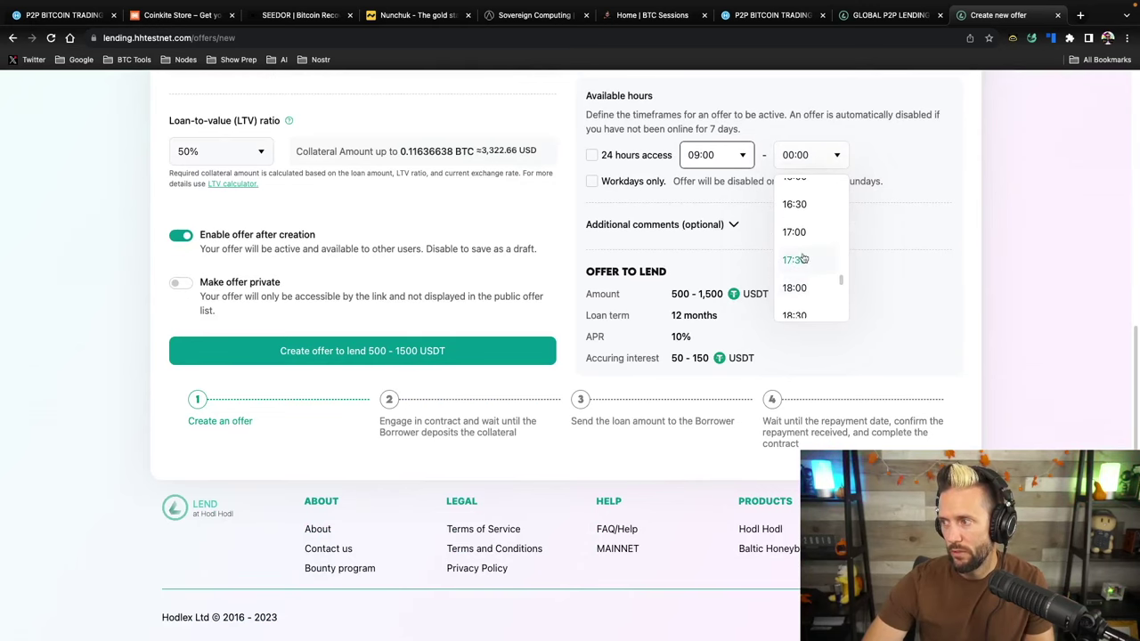
pyautogui.click(795, 234)
# Restrict the offer to workdays only and expand the Additional comments section
pyautogui.scroll(3, 948, 197)
pyautogui.scroll(3, 949, 198)
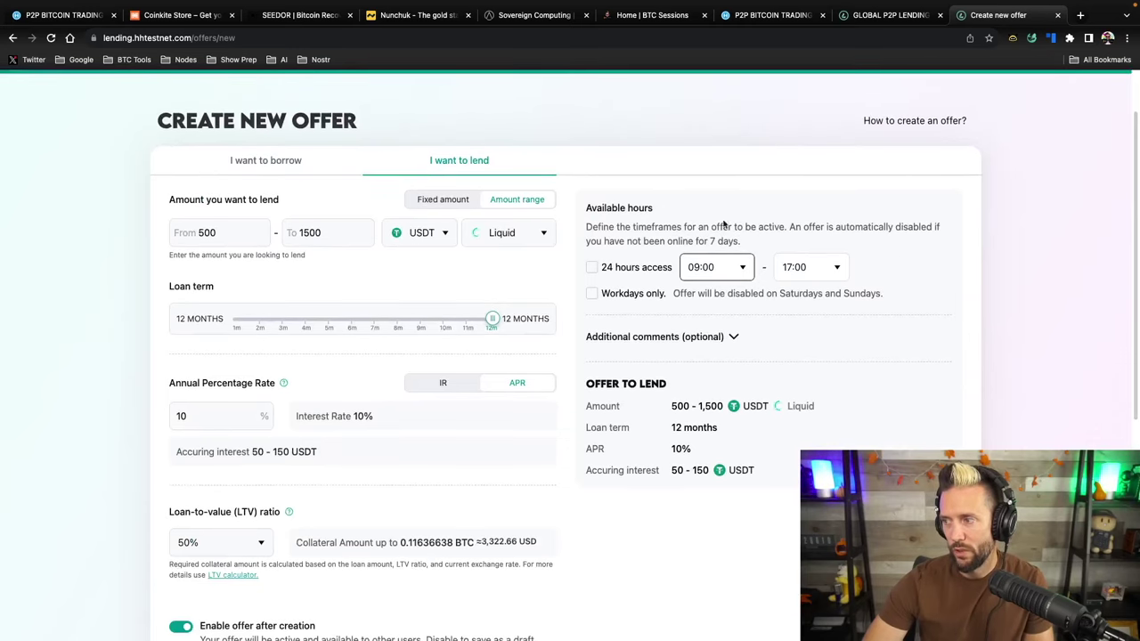
pyautogui.click(592, 294)
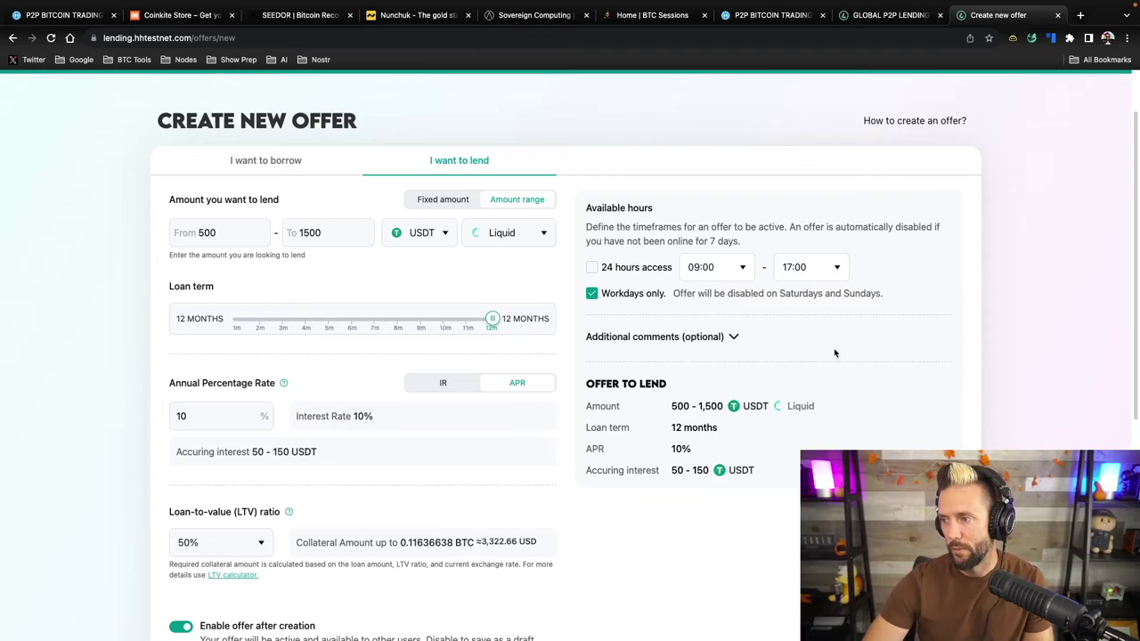
pyautogui.click(735, 337)
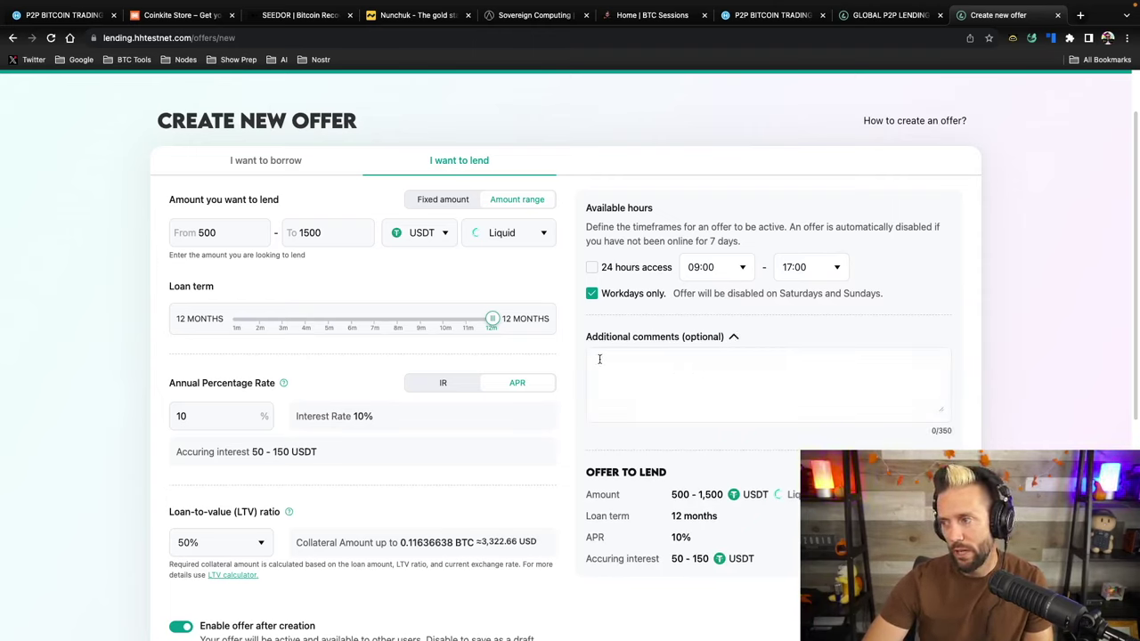
# Collapse Additional comments and scroll through the offer summary to review it
pyautogui.click(732, 339)
pyautogui.scroll(-2, 918, 436)
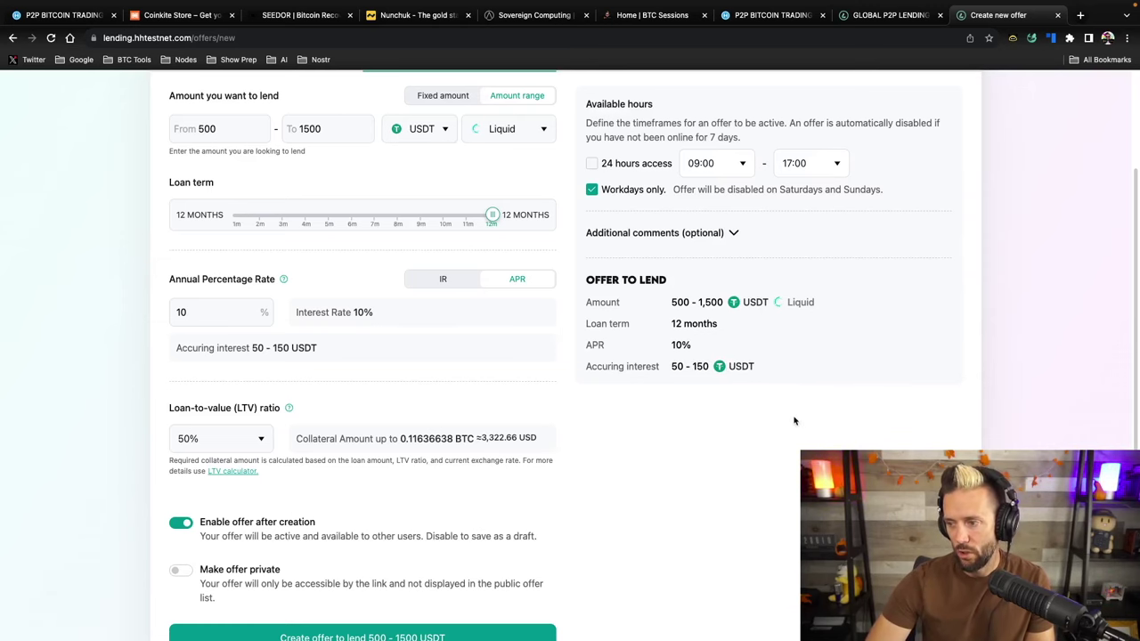
pyautogui.scroll(-2, 794, 421)
pyautogui.scroll(5, 792, 199)
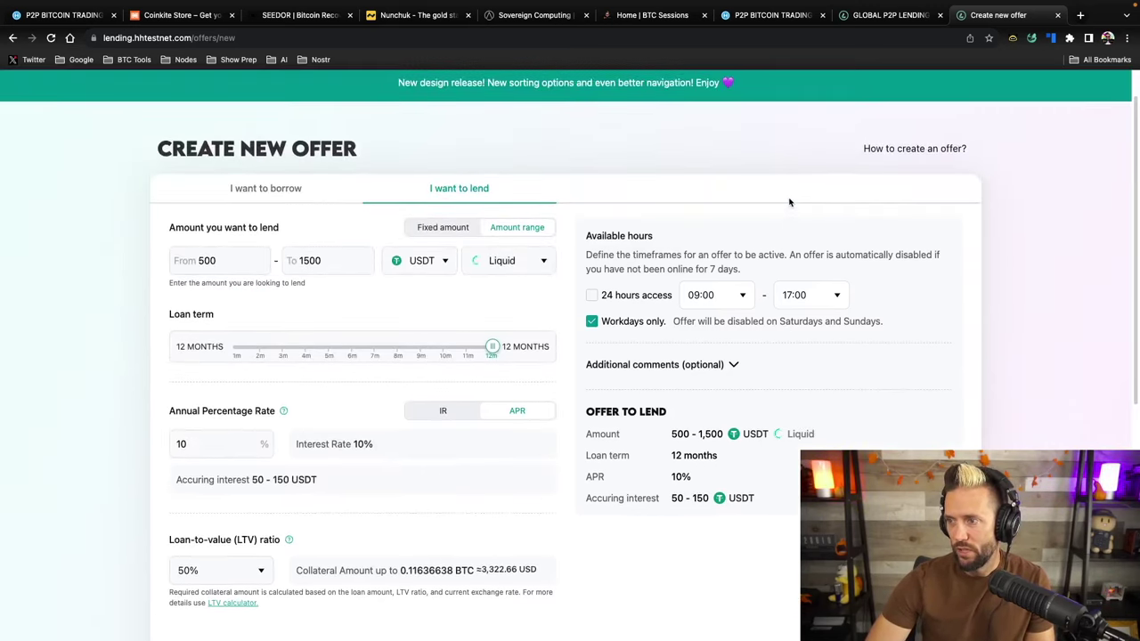
pyautogui.scroll(-5, 789, 203)
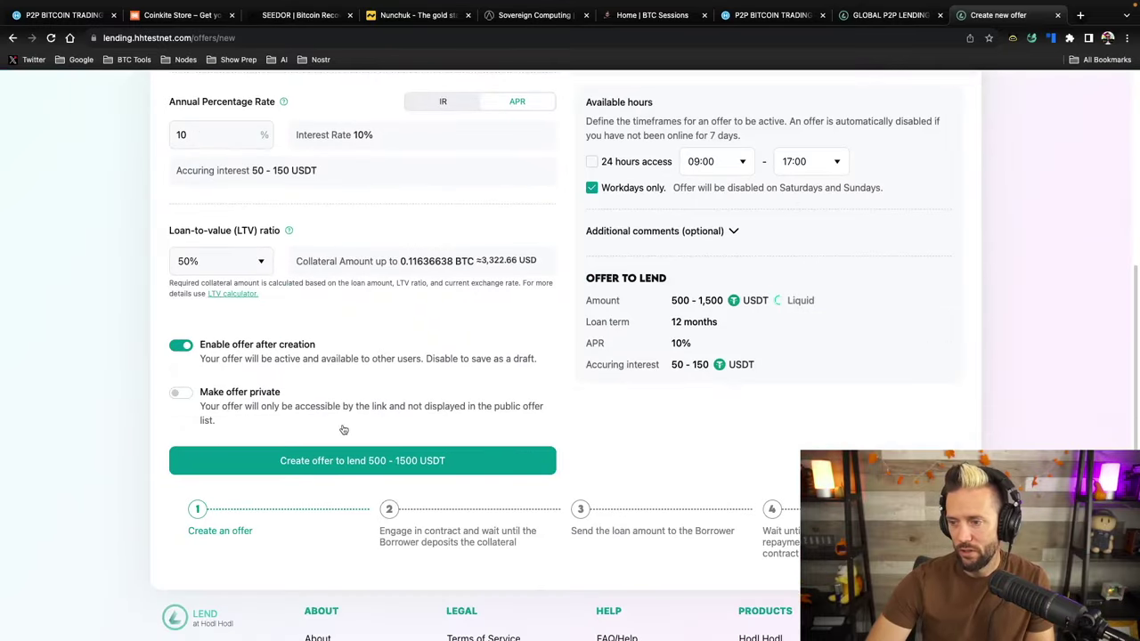
# Publish the 500–1,500 USDT lend offer and view it listed under My offers
pyautogui.click(299, 461)
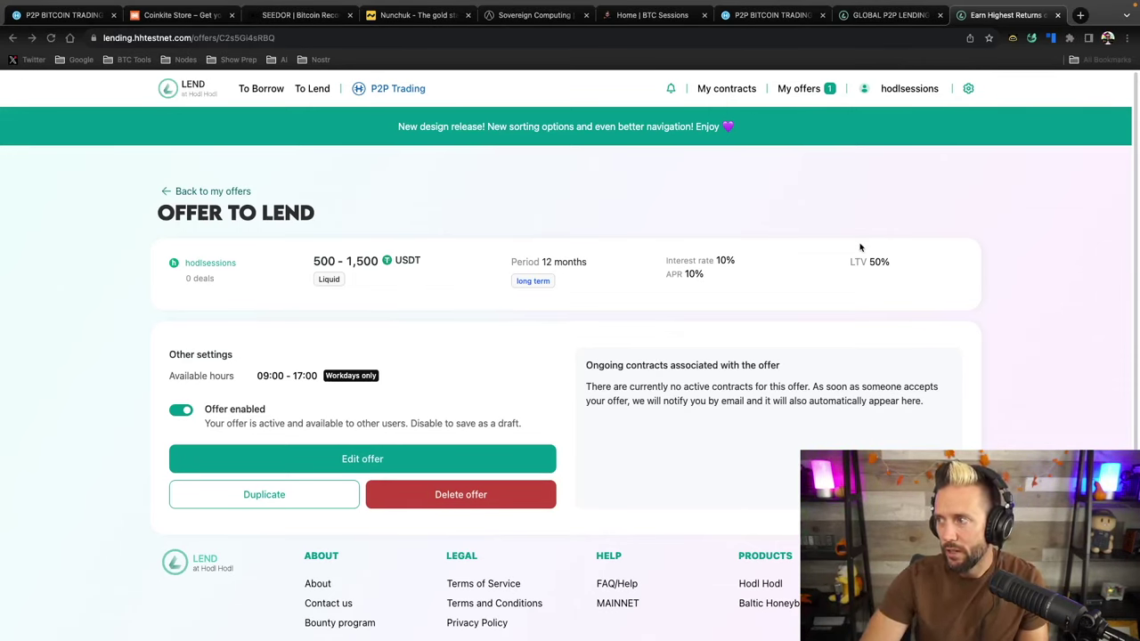
pyautogui.click(804, 194)
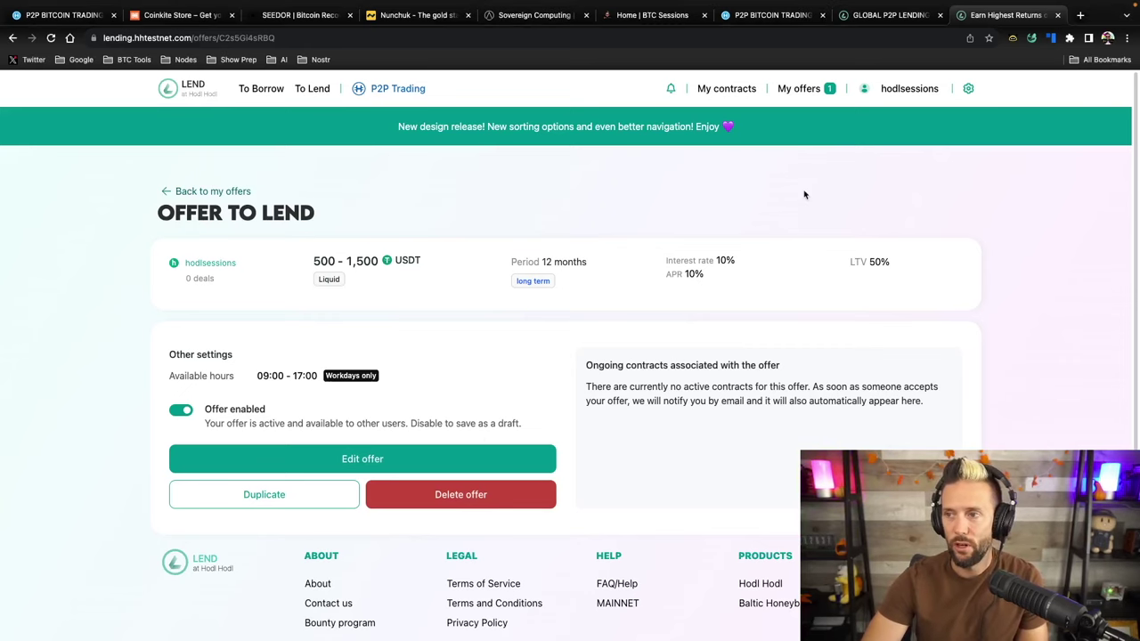
pyautogui.click(176, 93)
pyautogui.click(794, 89)
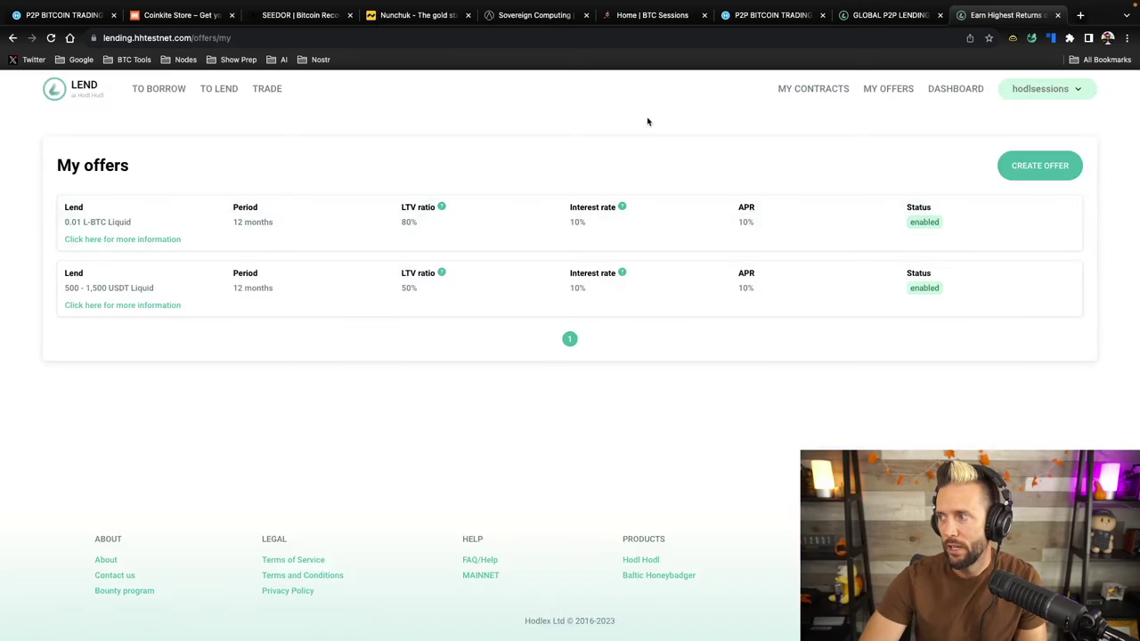